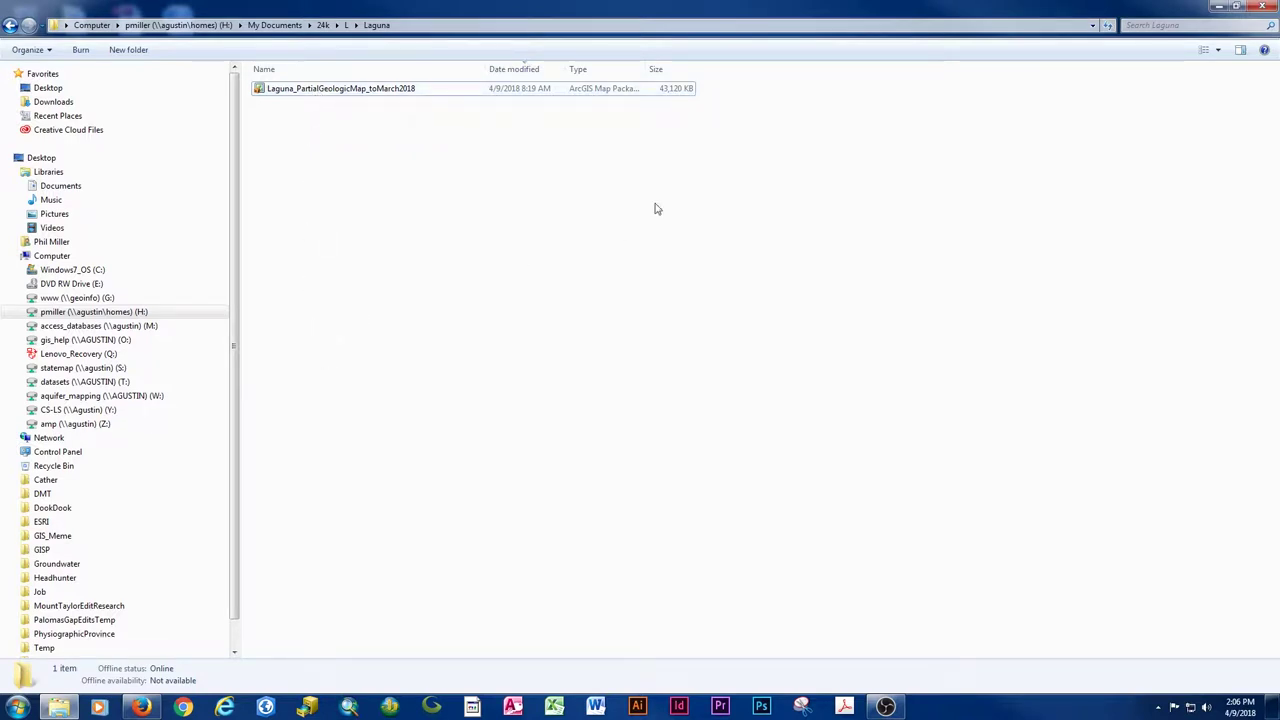
- Switch to ArcCatalog and select Laguna_PartialGeologicMap_toMarch2018.mpk in H:\My Documents\24k\L\Laguna
click(311, 707)
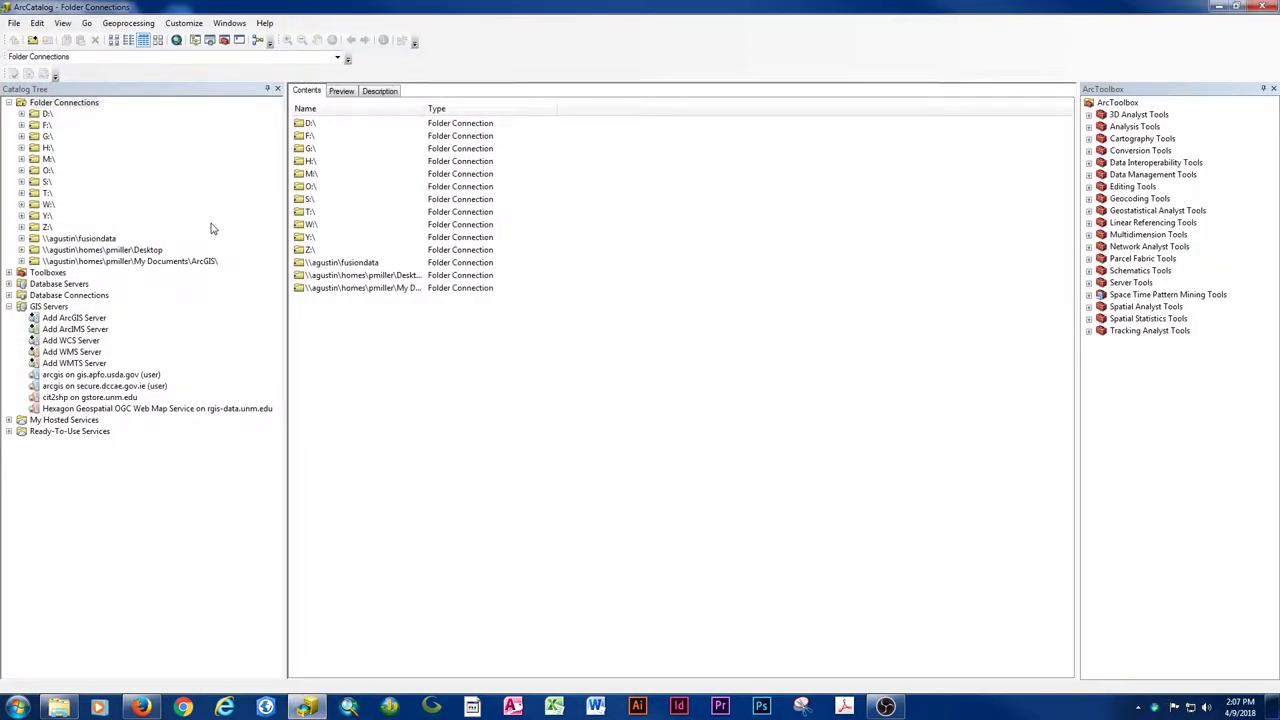
click(21, 147)
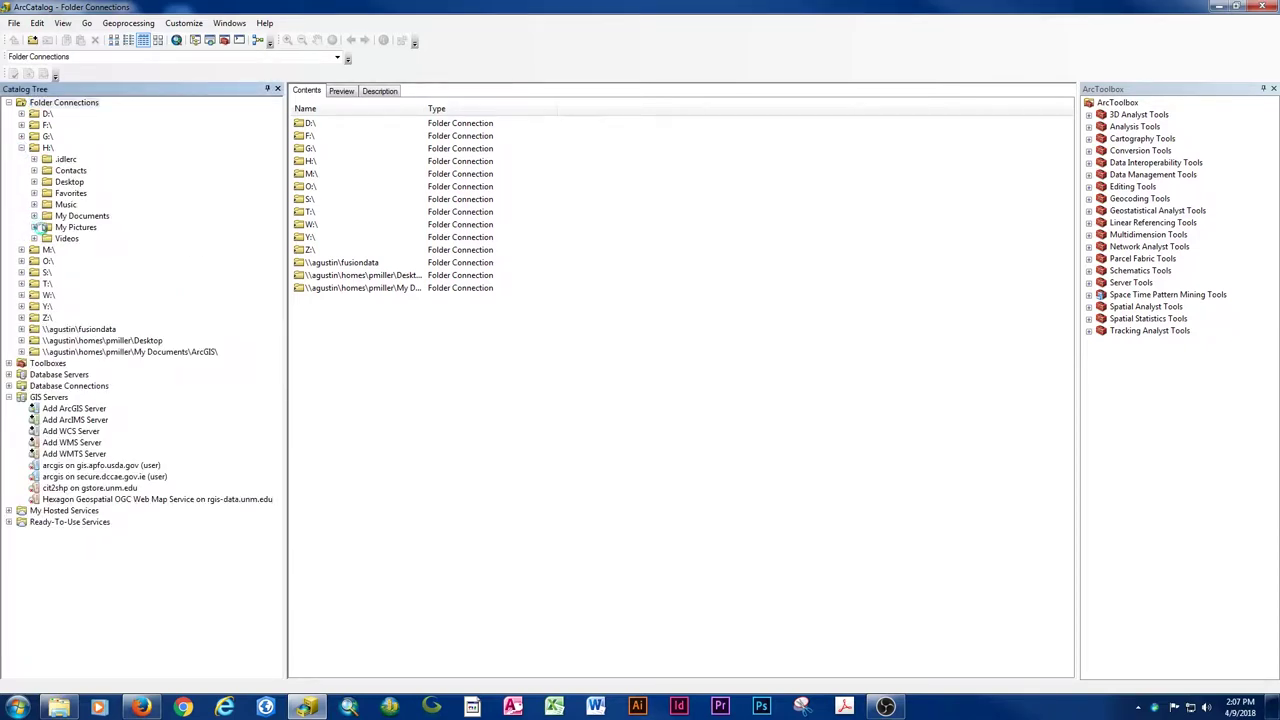
click(34, 215)
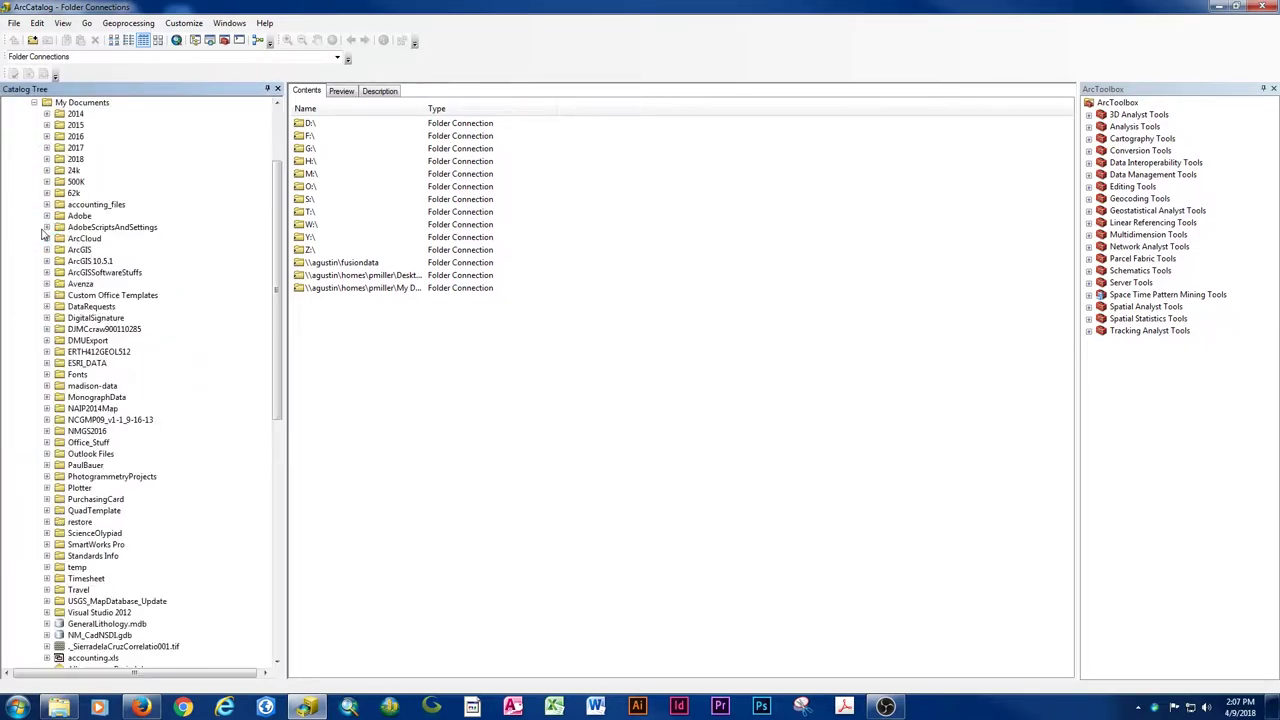
click(47, 171)
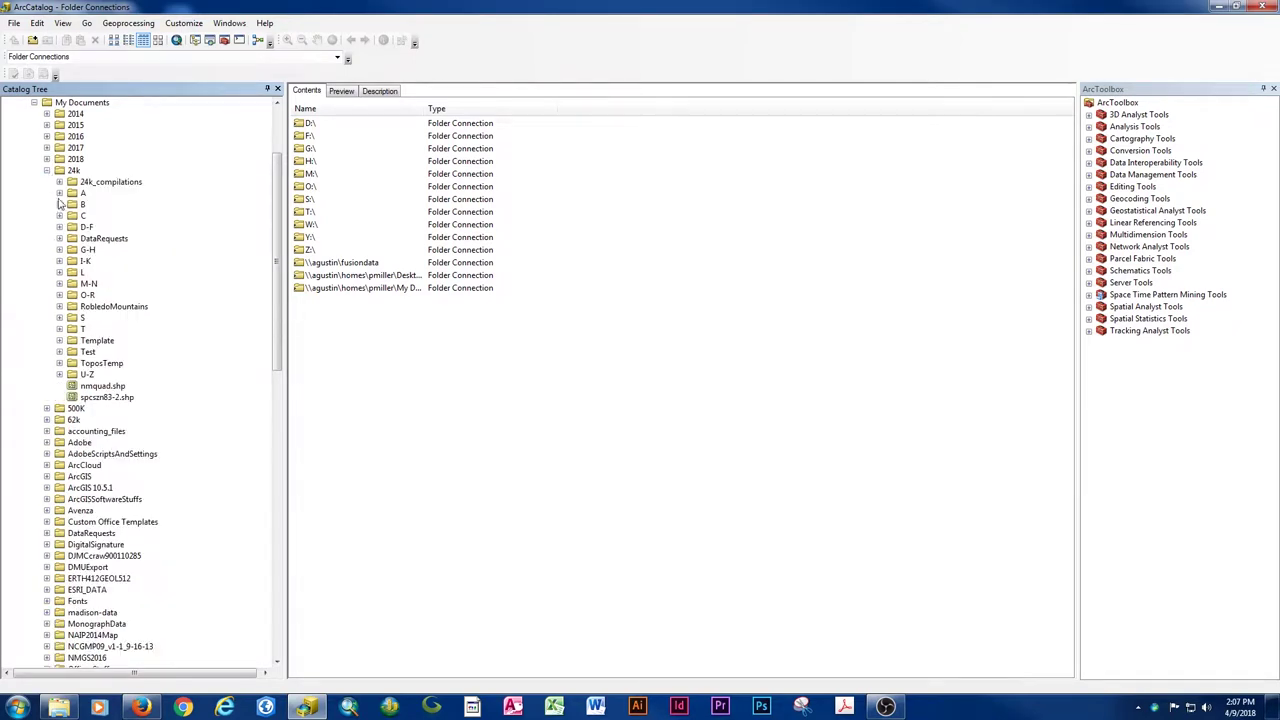
click(59, 272)
click(72, 285)
click(120, 296)
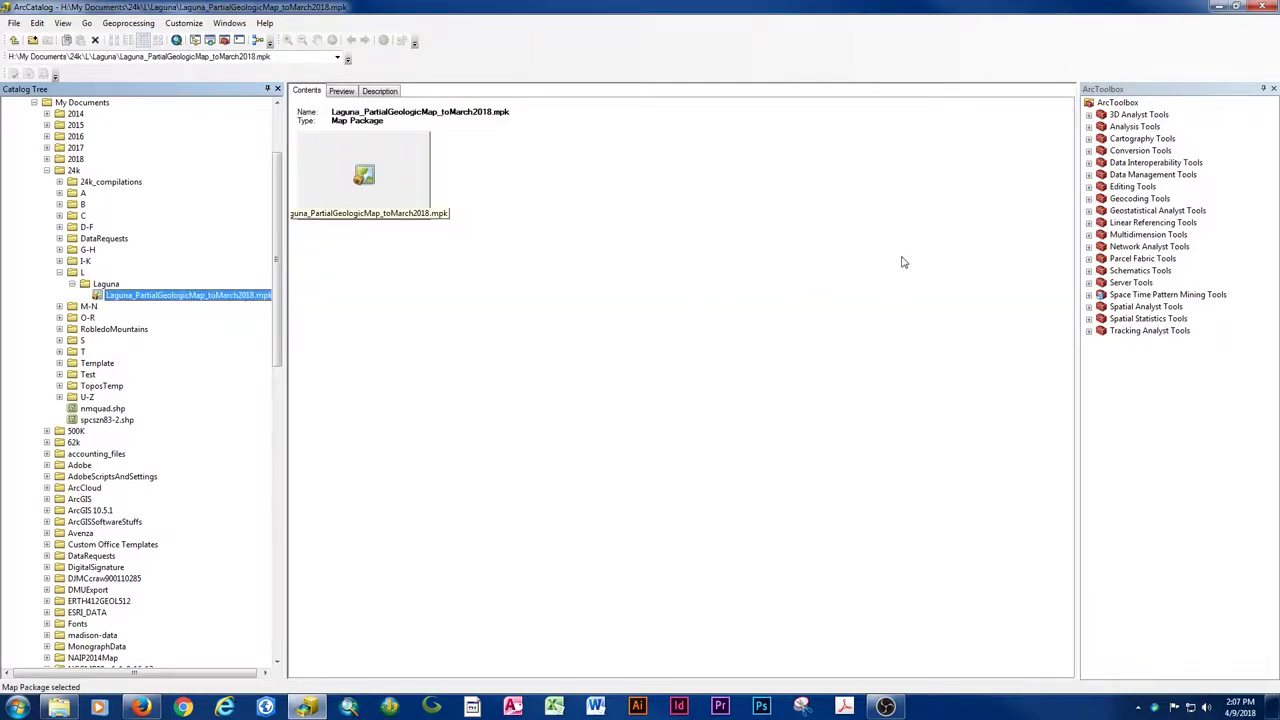
- Open the Extract Package tool from the Data Management package tools and set Laguna_PartialGeologicMap_toMarch2018.mpk as the input package
click(1089, 175)
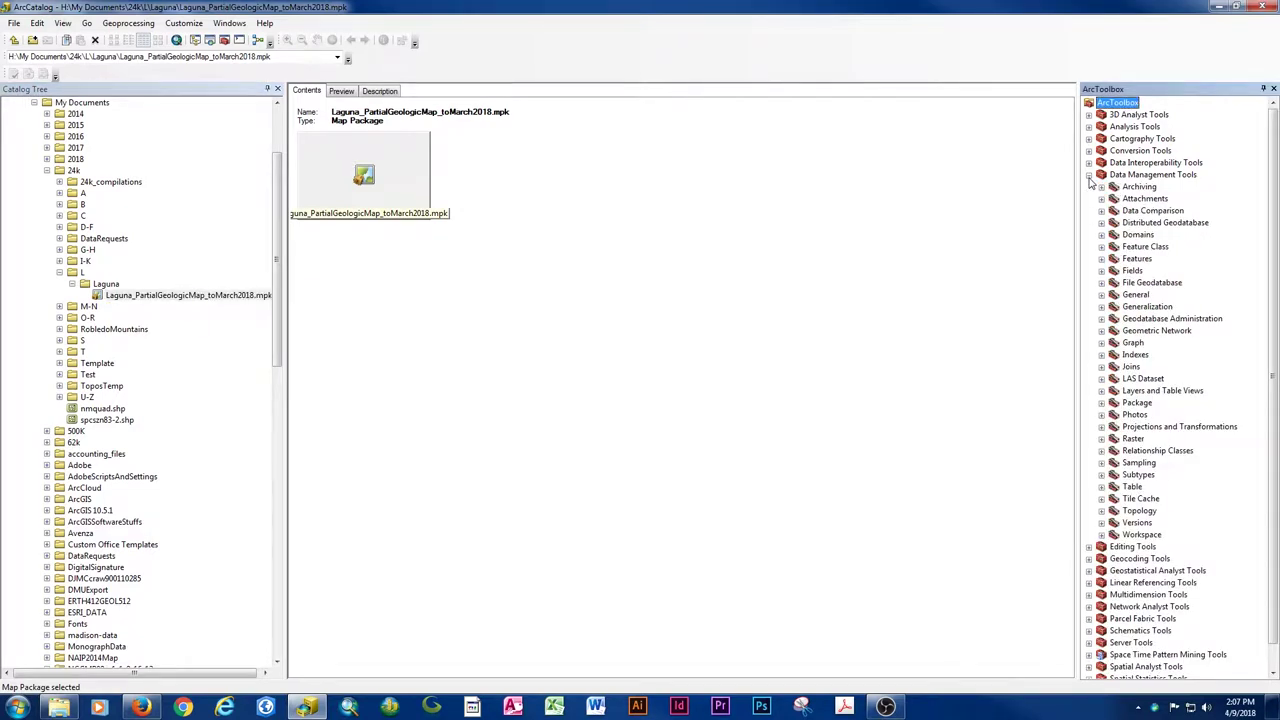
click(1101, 403)
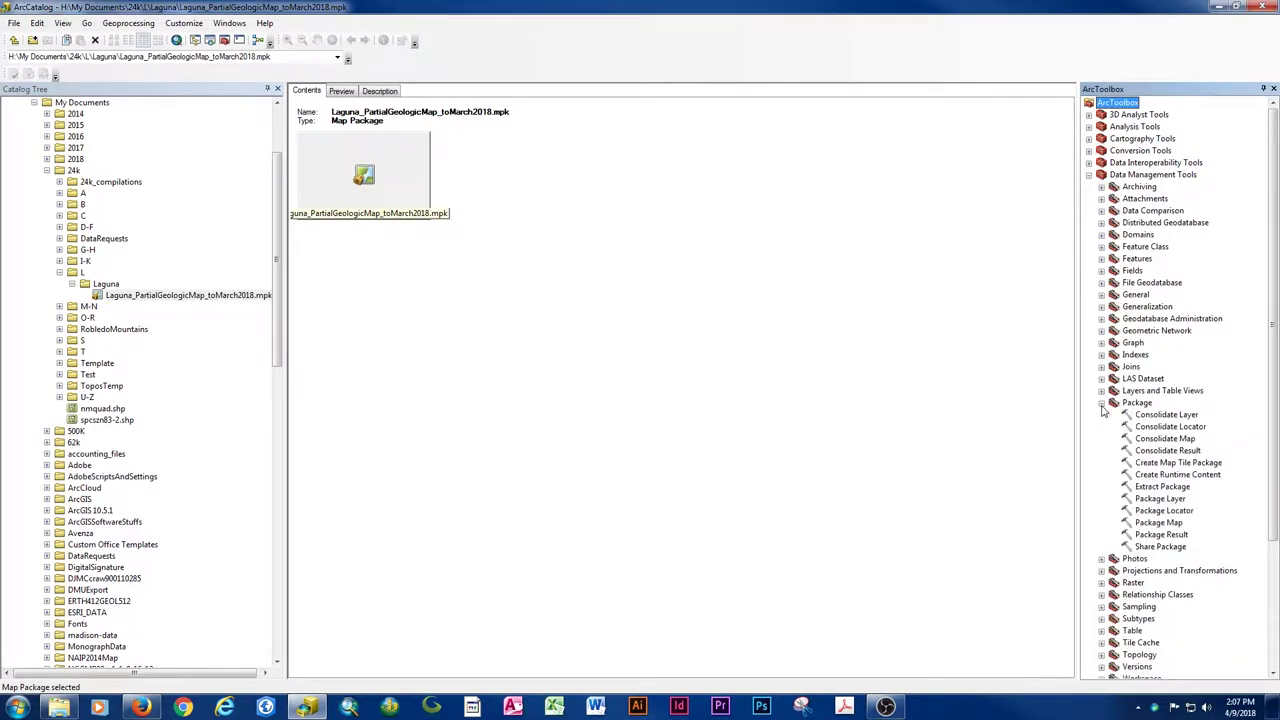
click(1153, 487)
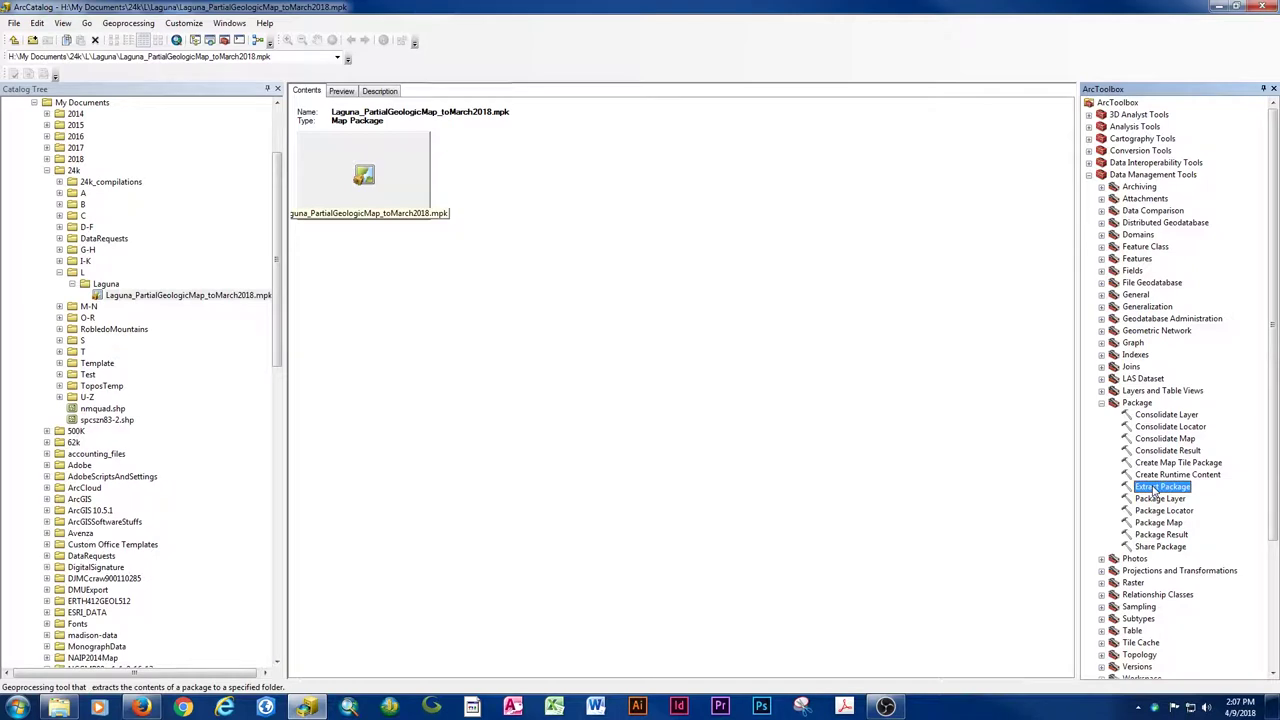
double_click(1155, 488)
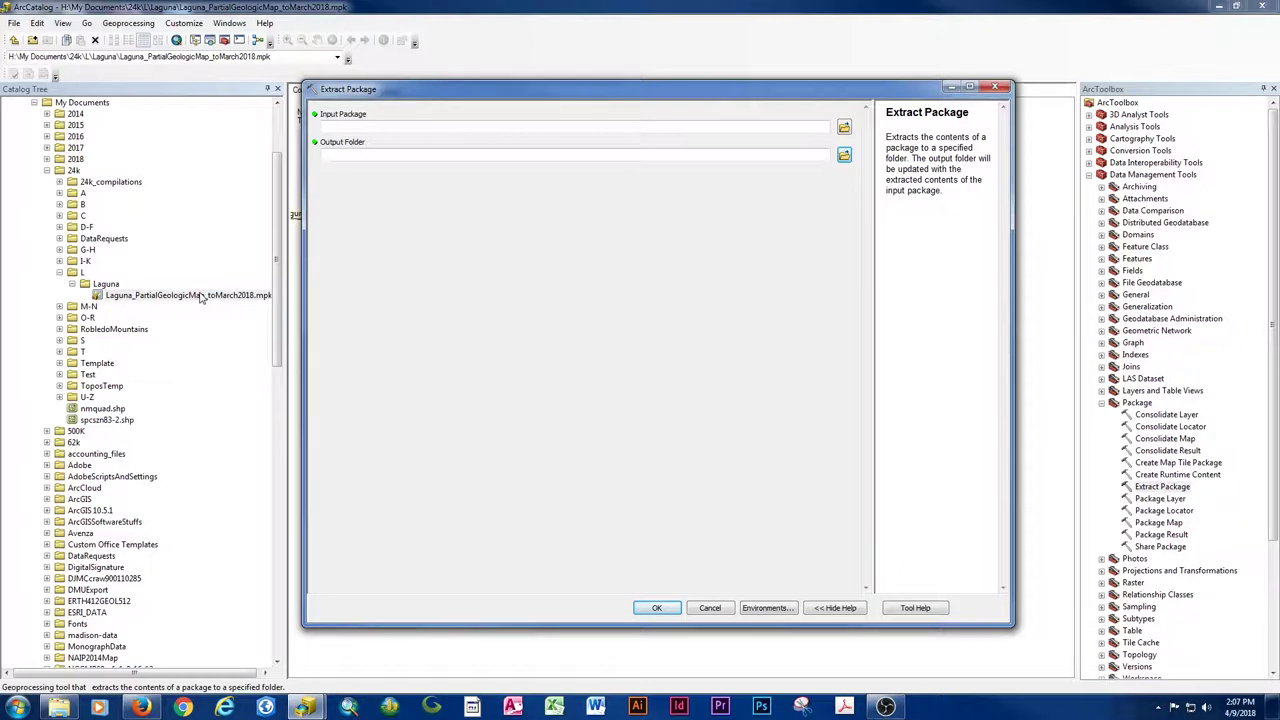
drag(200, 298, 512, 130)
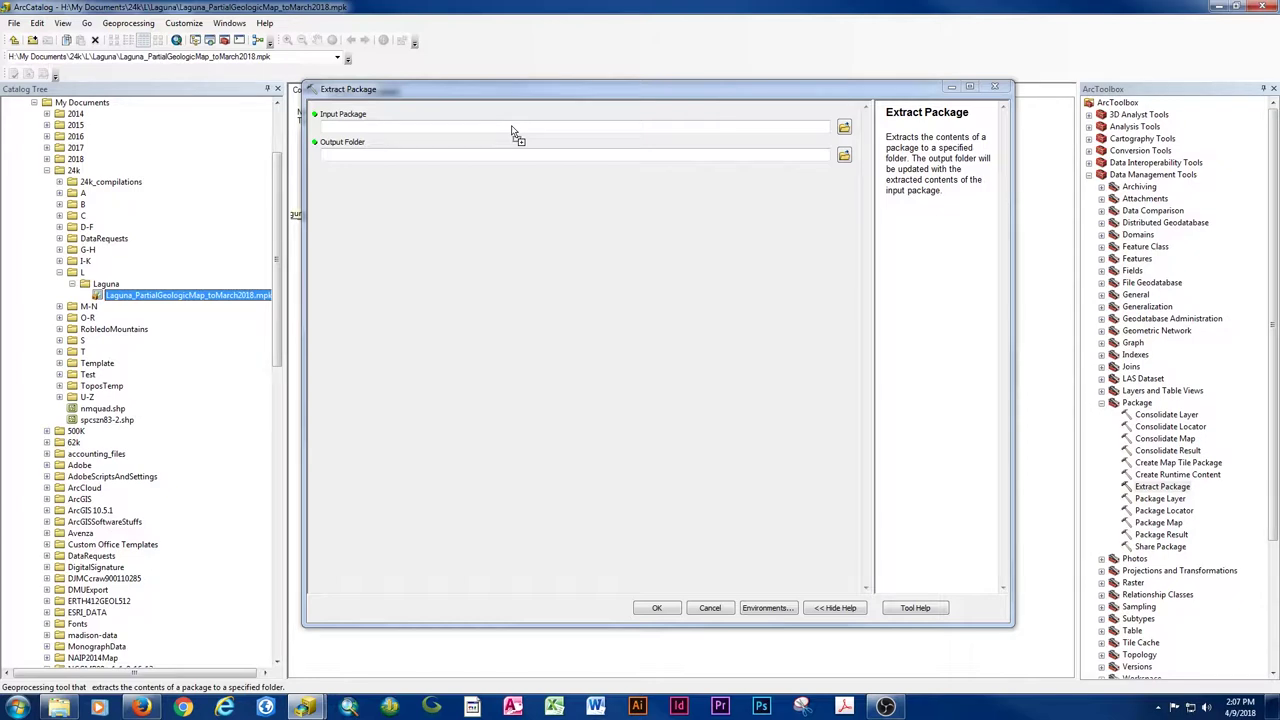
drag(512, 130, 514, 131)
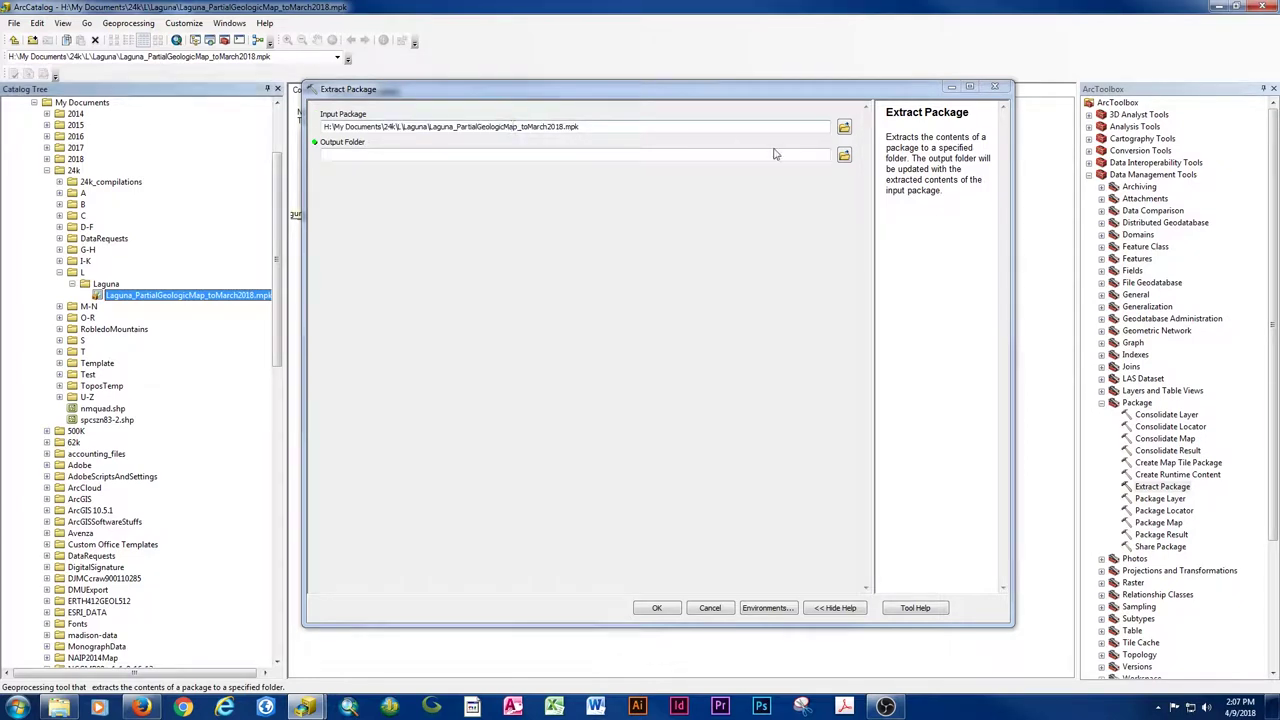
- Set the output folder to H:\My Documents\24k\L\Laguna and run the package extraction
click(845, 156)
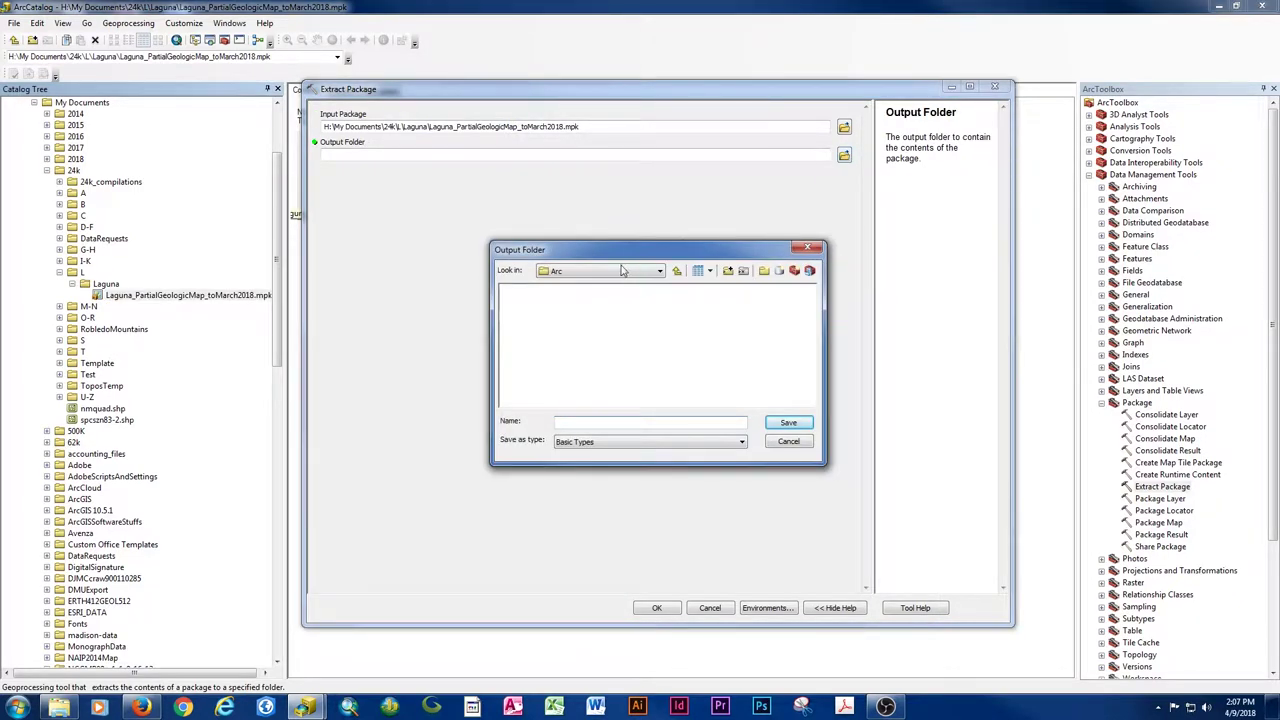
click(623, 270)
scroll(605, 295, up, 3)
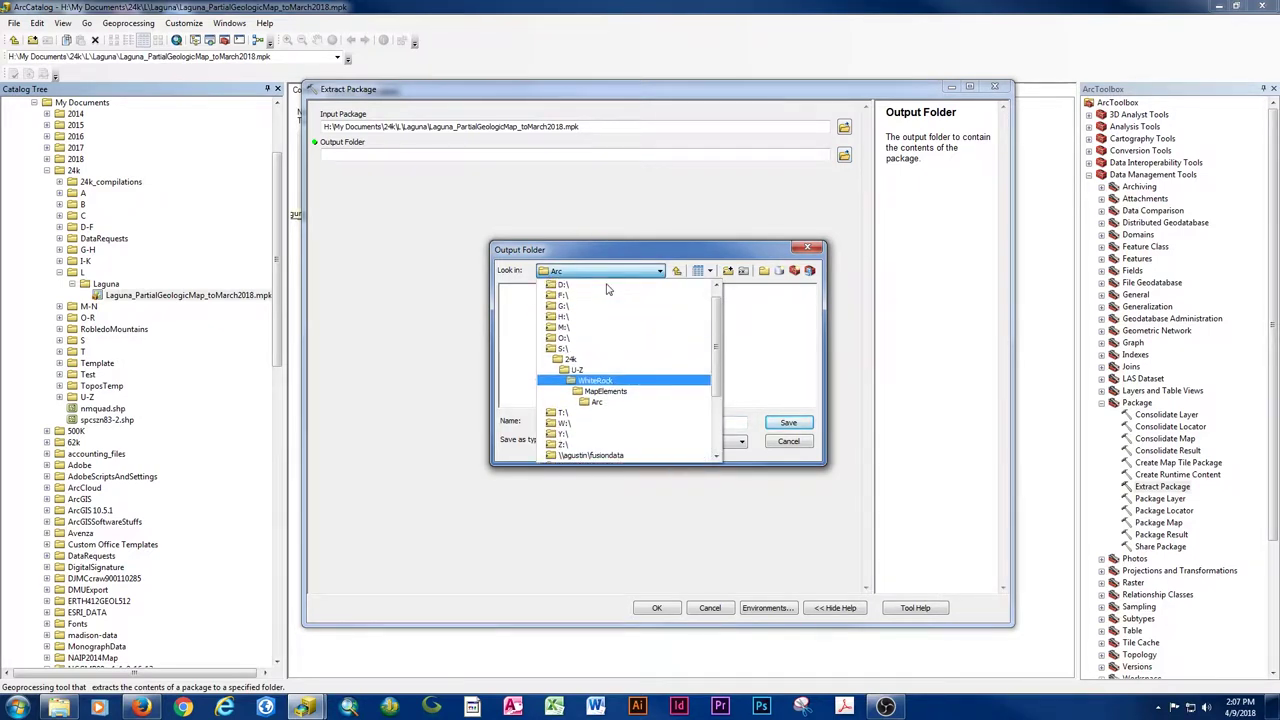
click(575, 316)
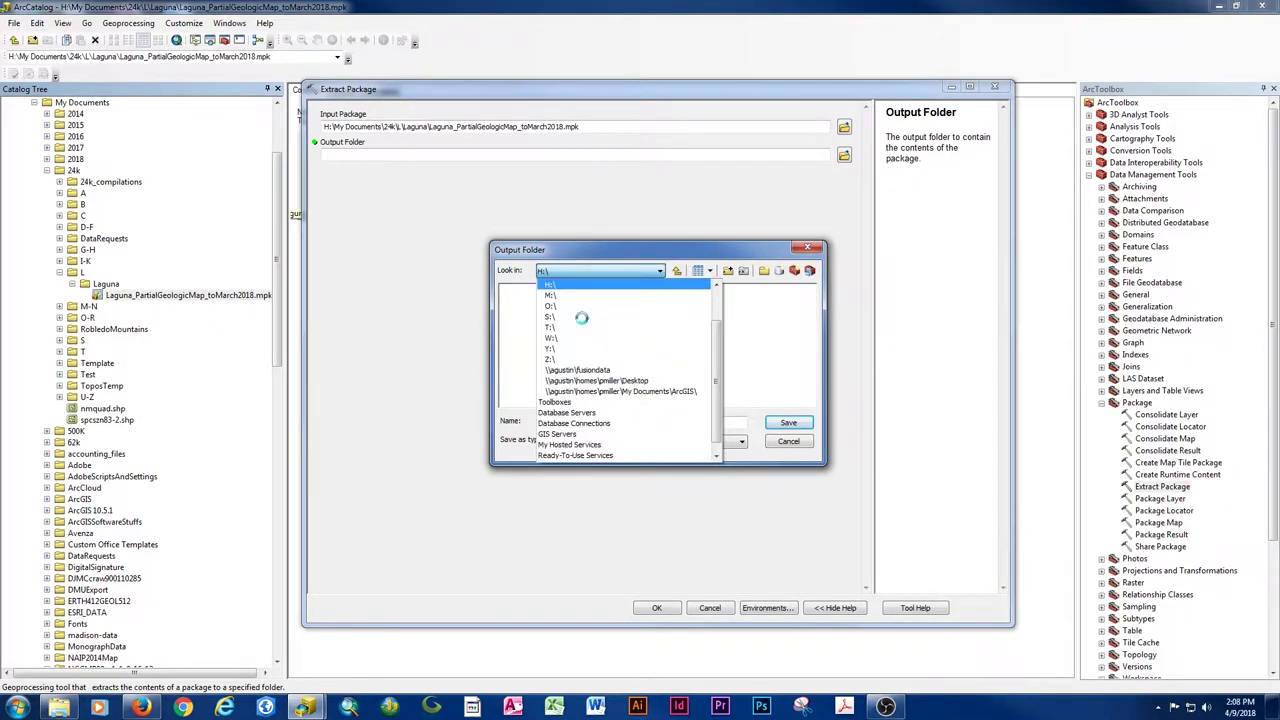
click(520, 345)
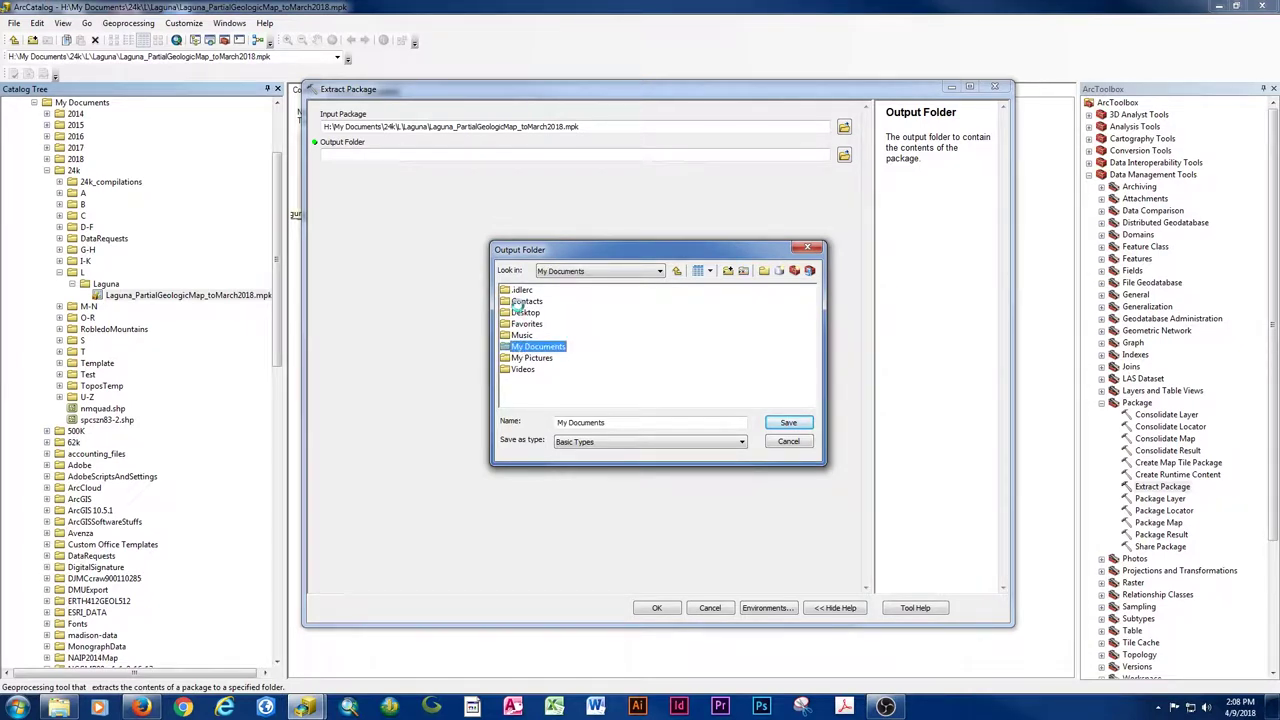
key(Return)
click(519, 346)
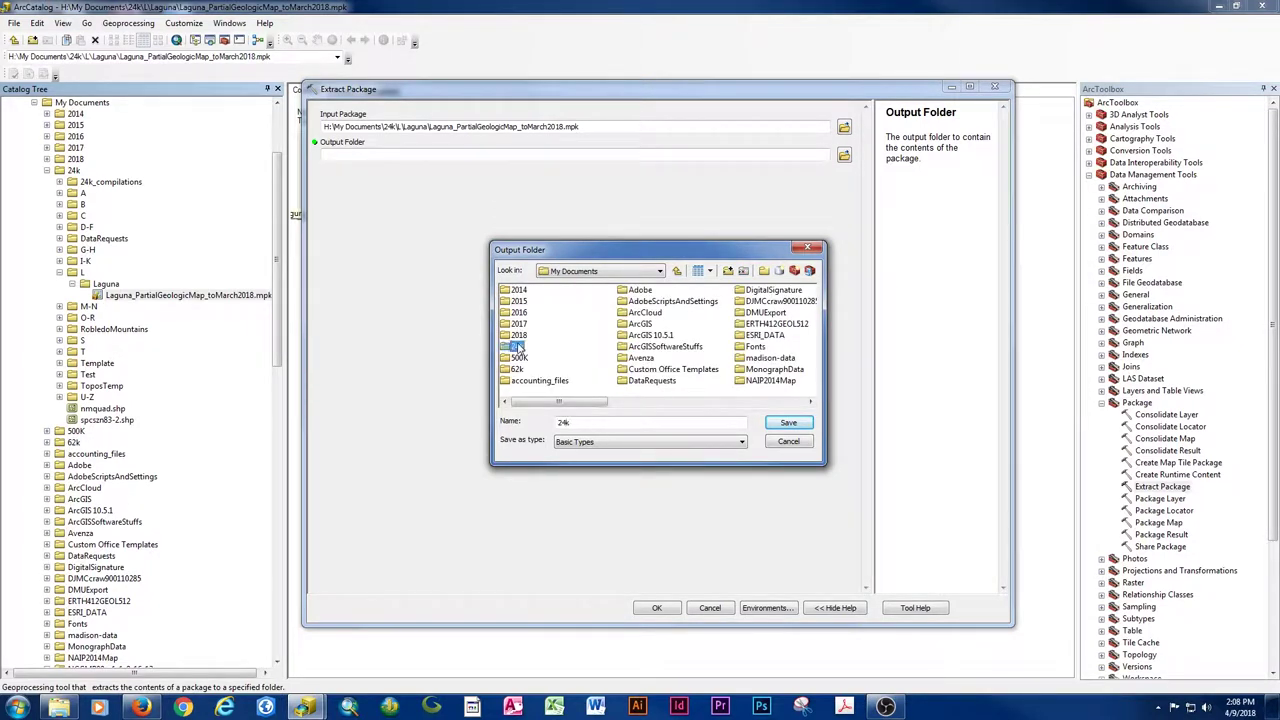
double_click(519, 346)
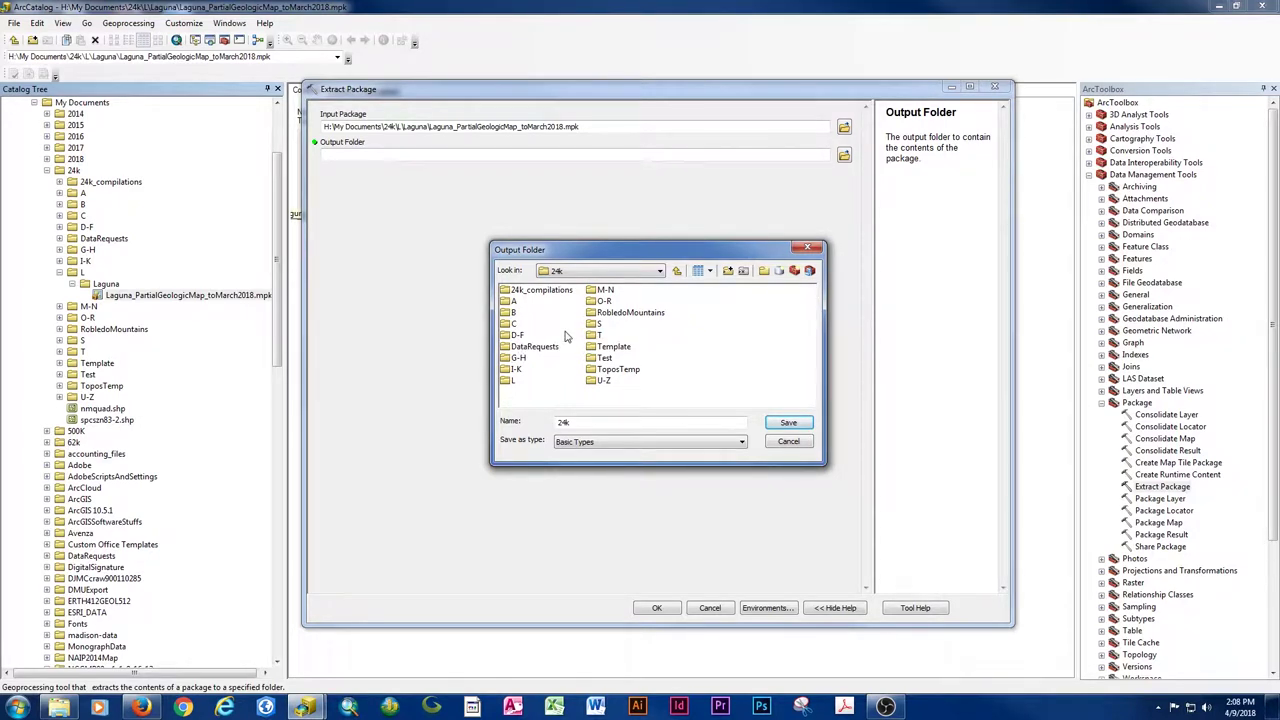
double_click(509, 381)
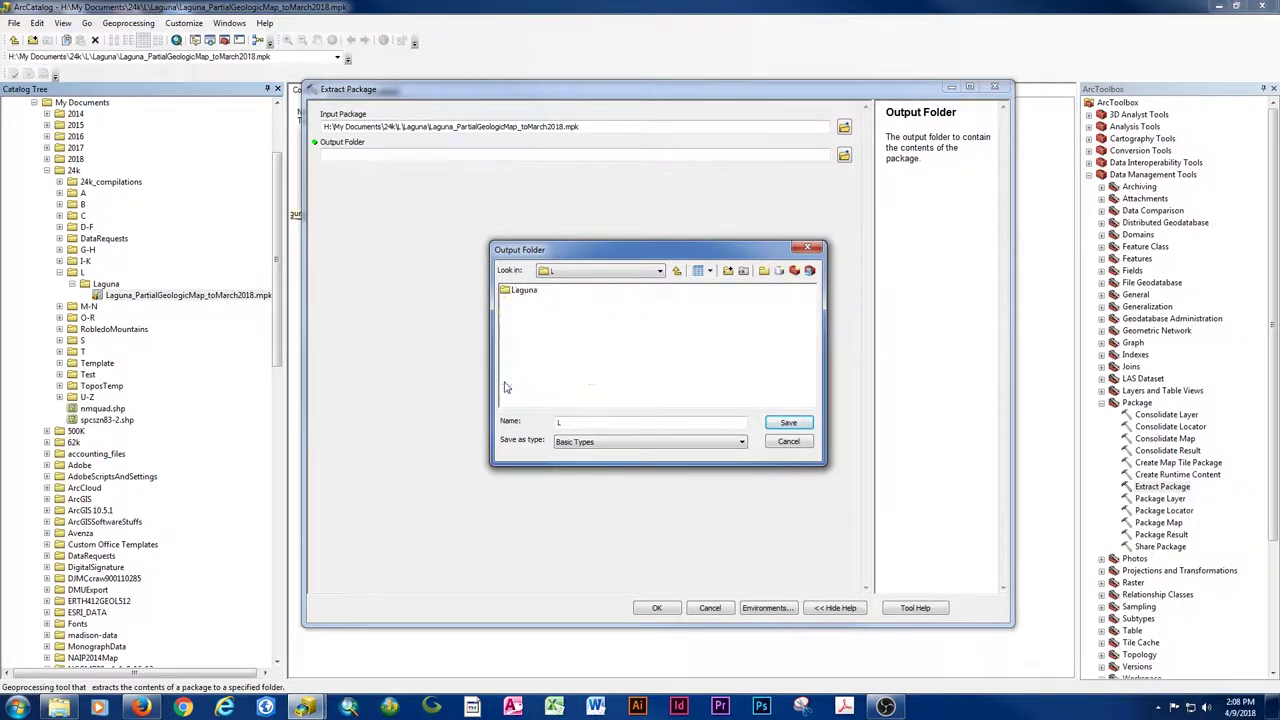
double_click(517, 290)
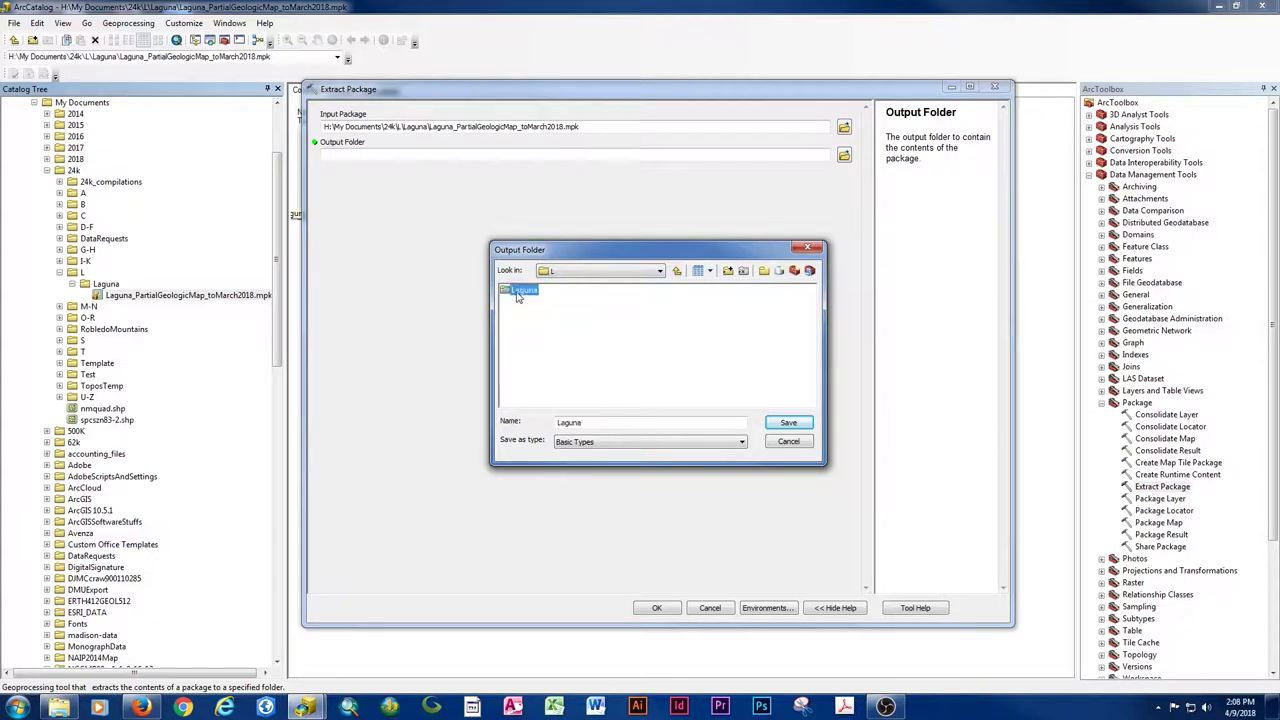
click(677, 271)
click(786, 425)
click(655, 608)
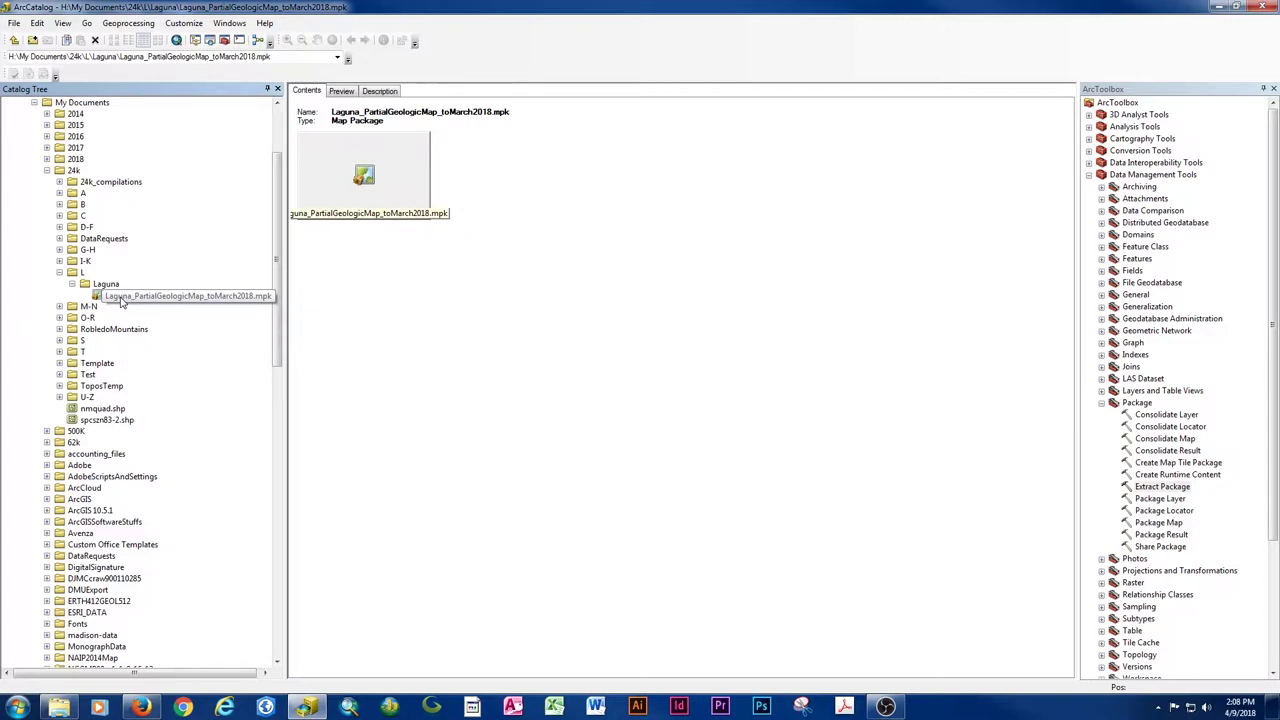
- Open Laguna_PartialGeologicMap_toMarch2018.mpk in ArcMap to view the map, and close it without saving changes
click(121, 298)
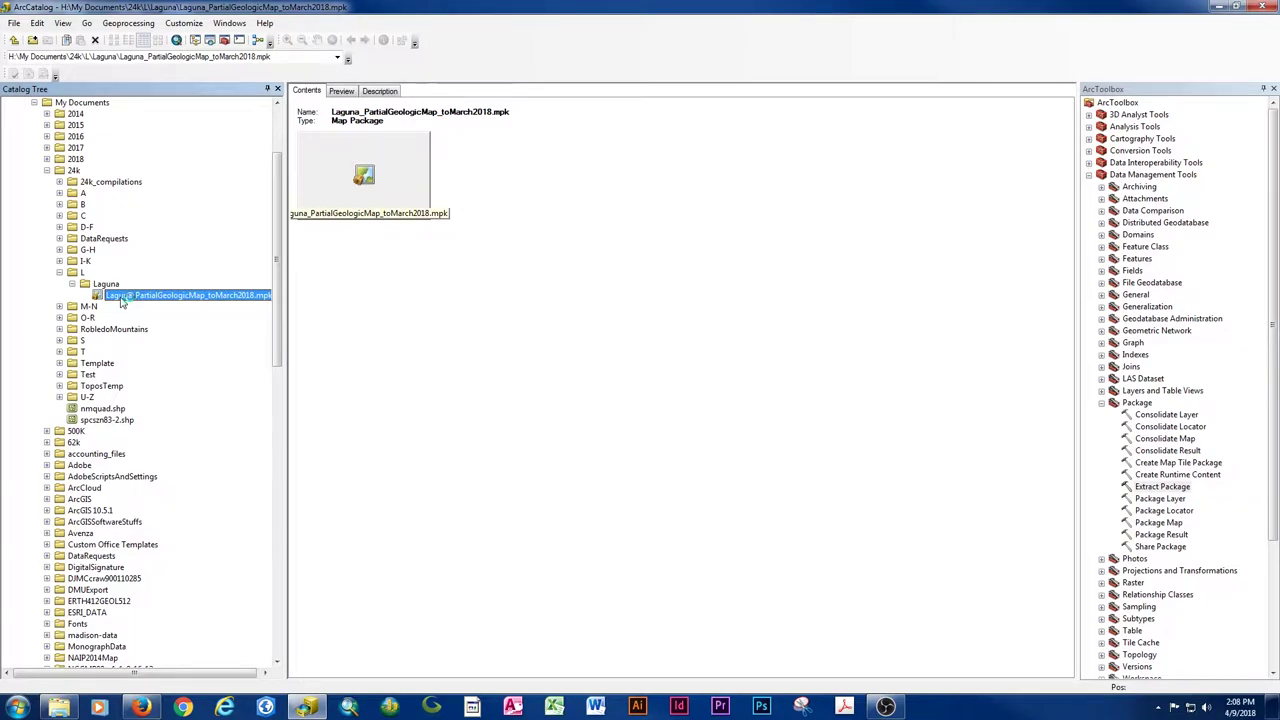
double_click(120, 297)
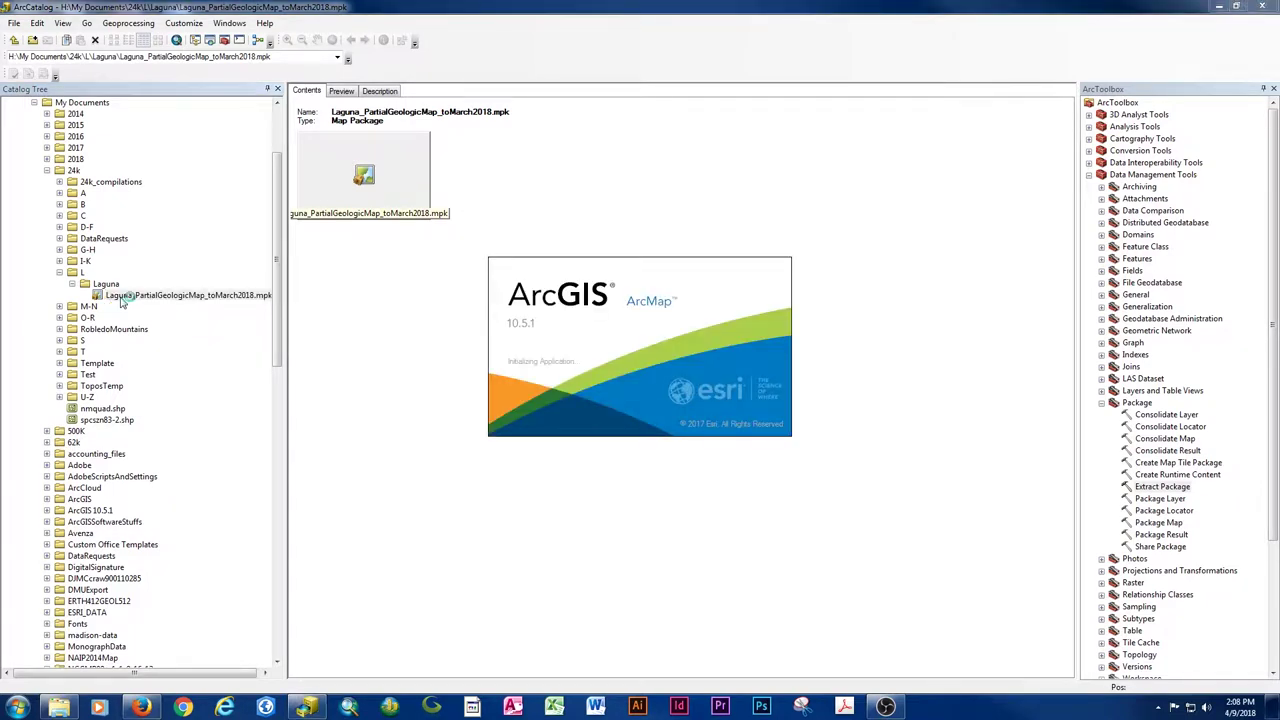
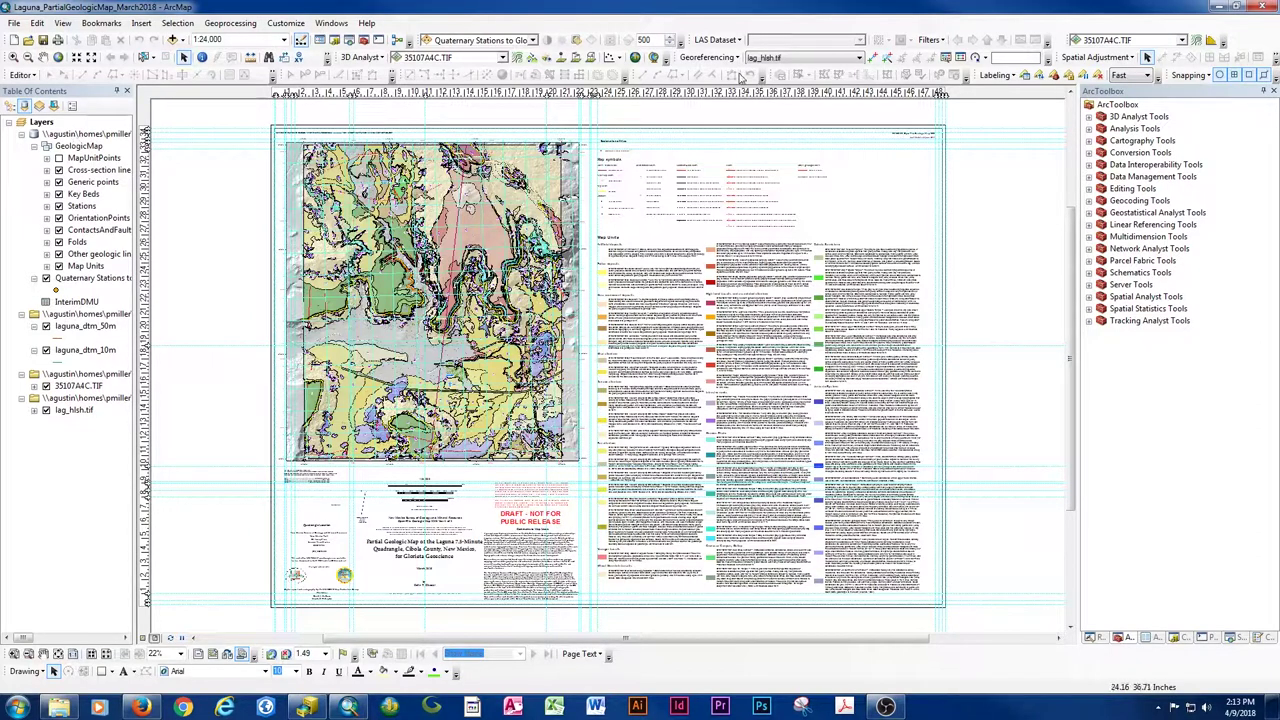
click(1262, 8)
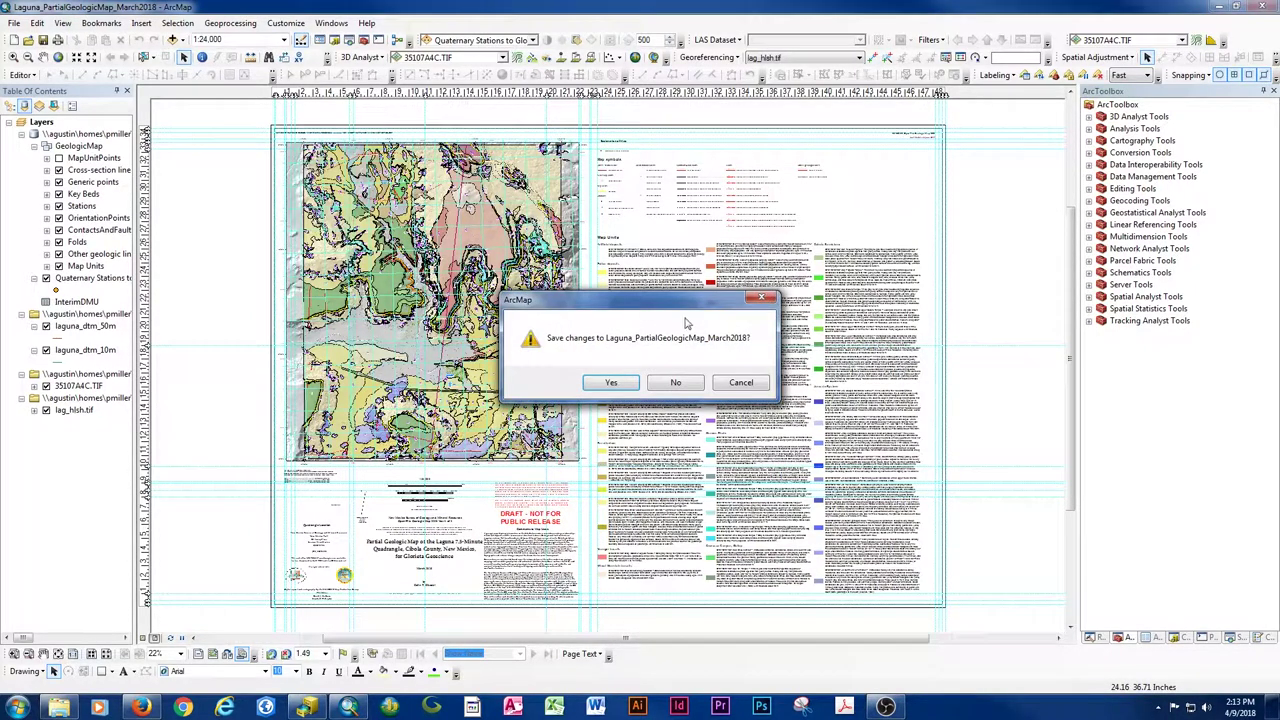
click(679, 384)
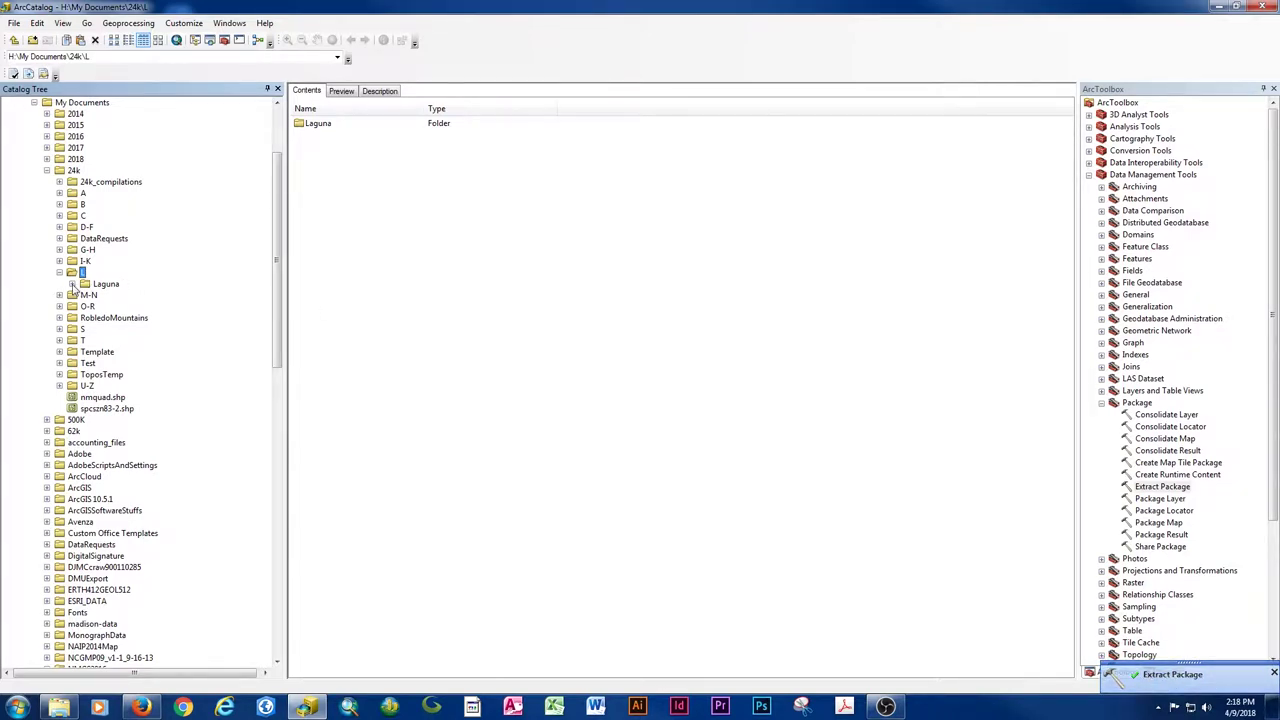
- Examine the extracted contents of the Laguna folder and its v105 subfolder, widening the Name column to show full file names
click(72, 285)
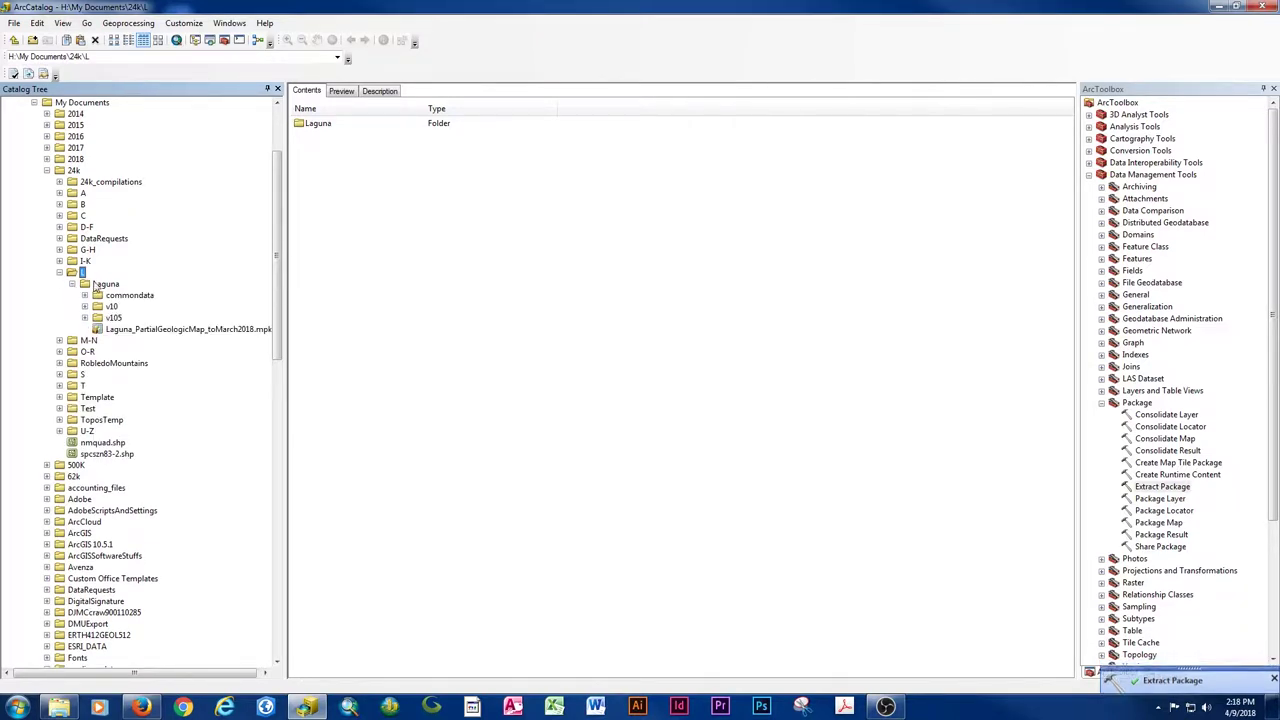
click(118, 331)
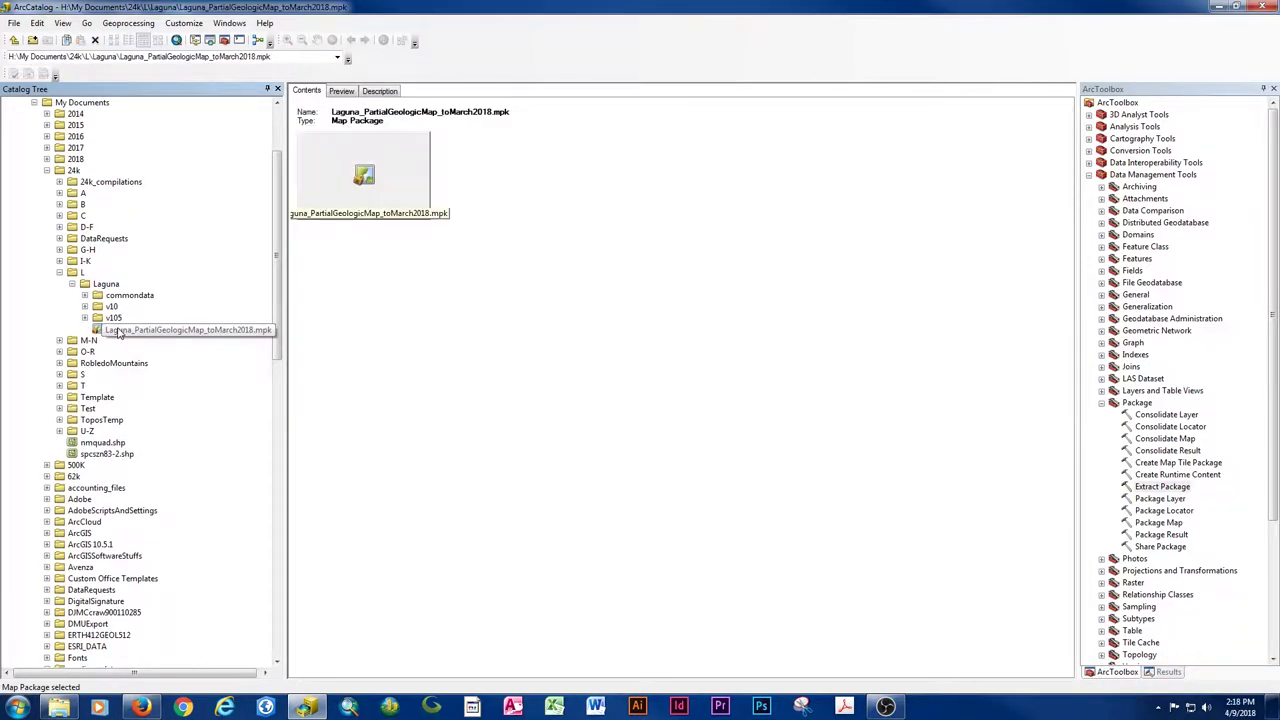
click(100, 285)
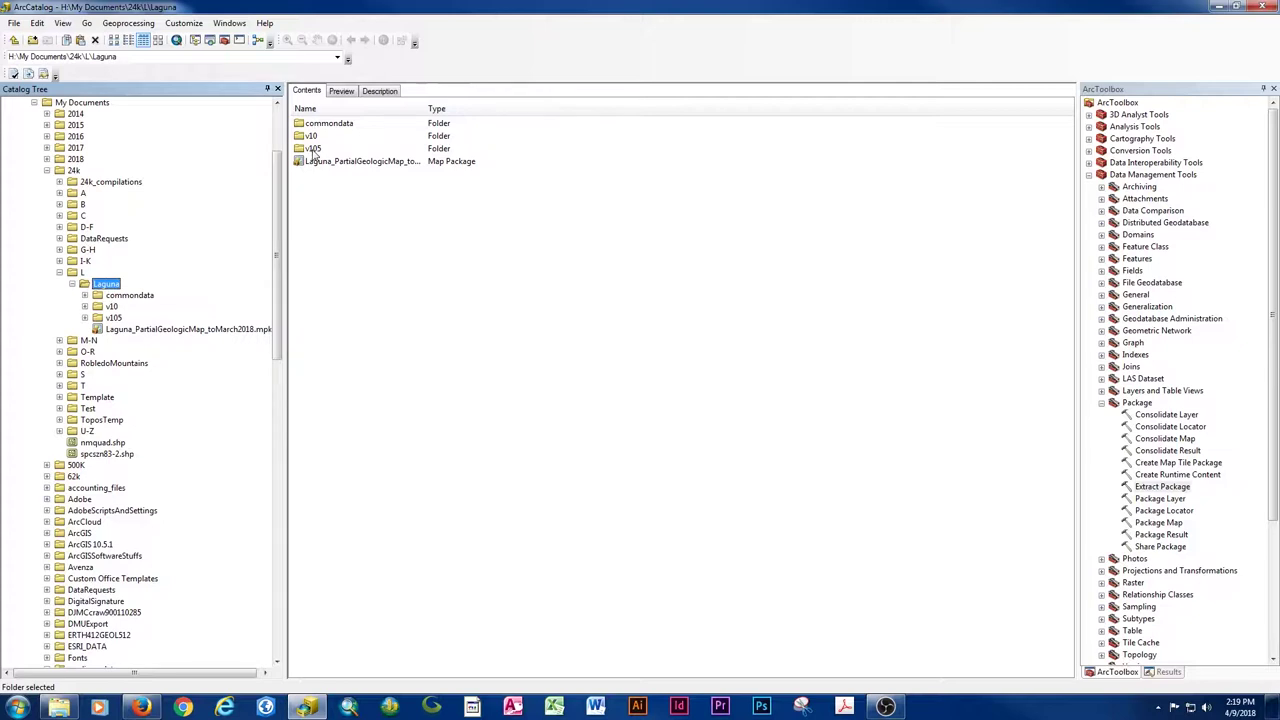
double_click(314, 149)
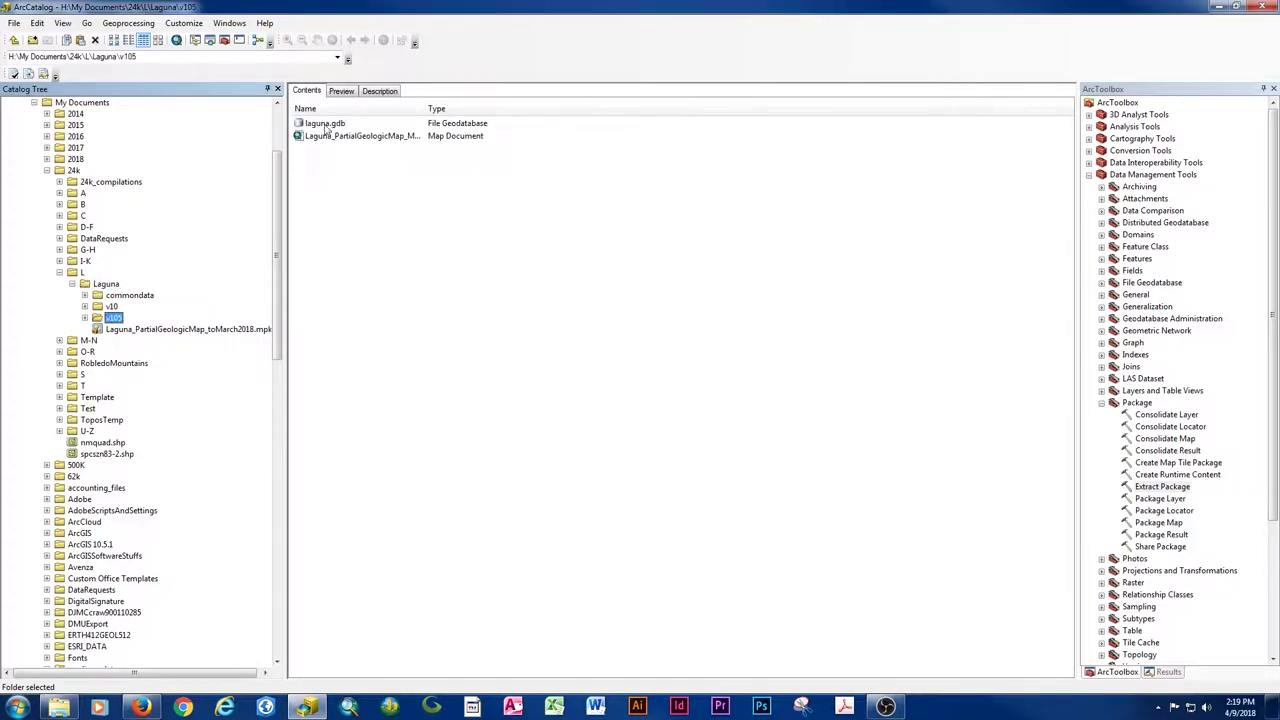
click(325, 124)
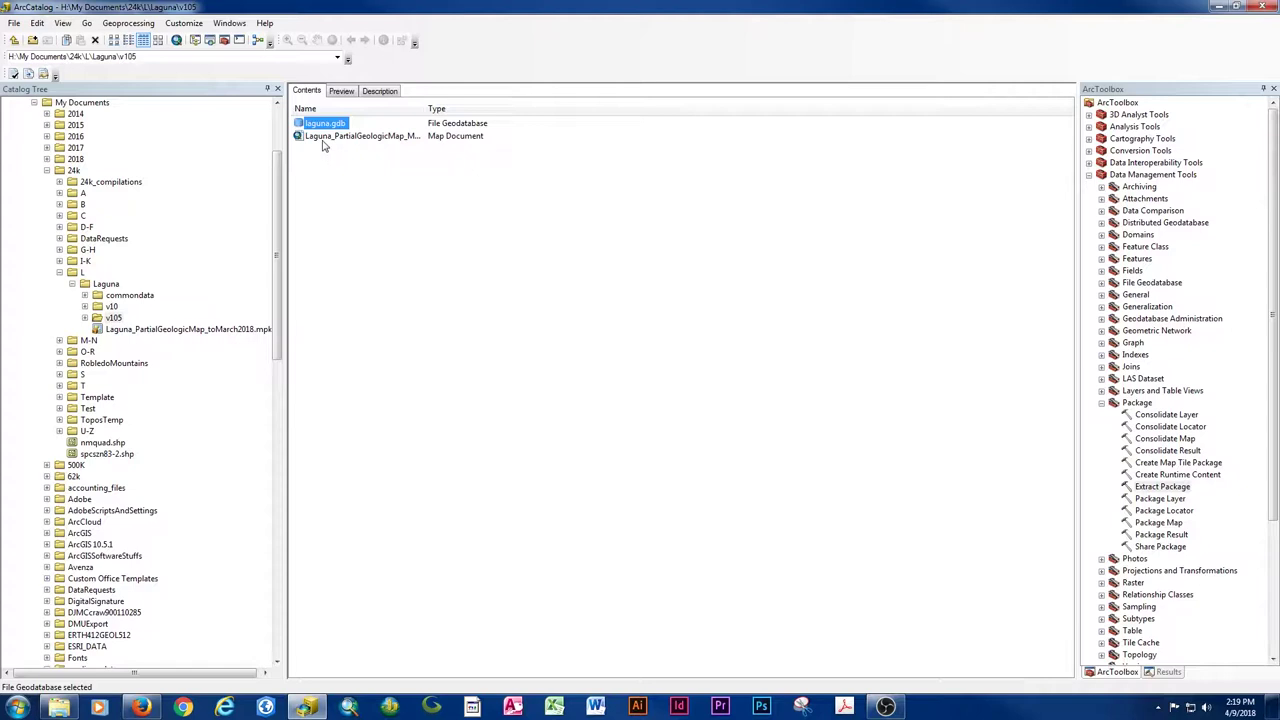
click(323, 140)
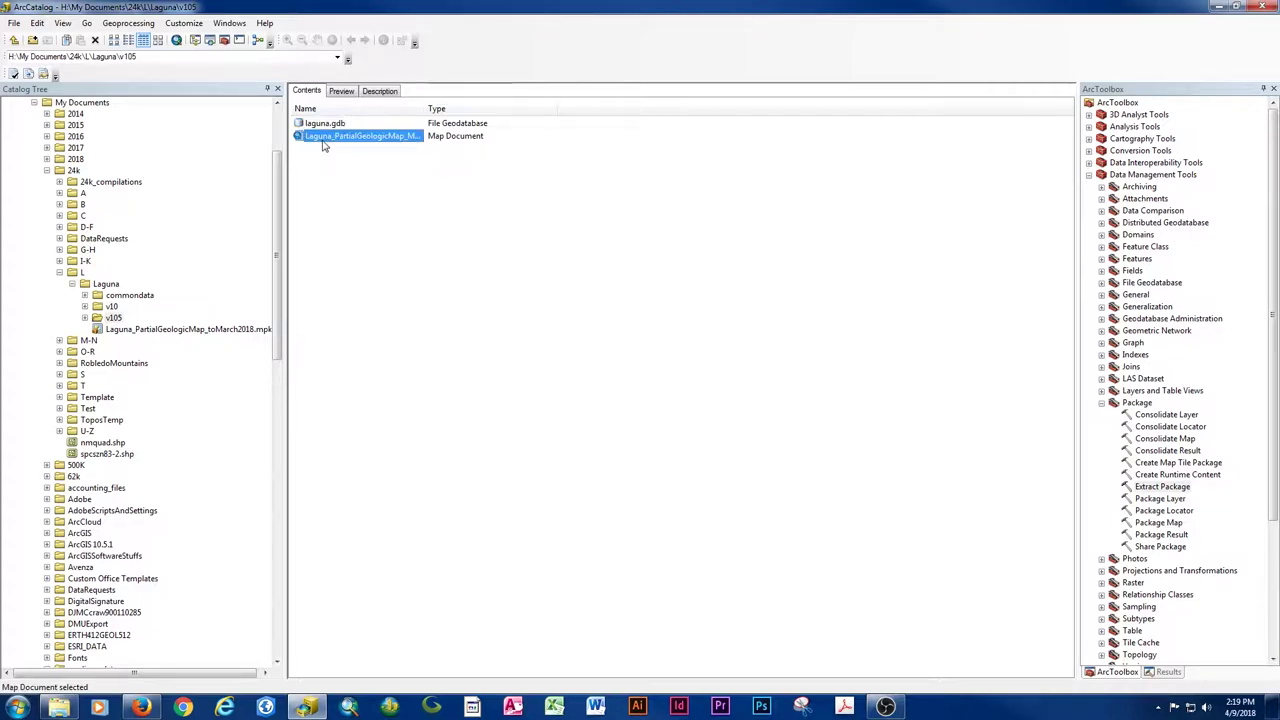
drag(424, 108, 503, 108)
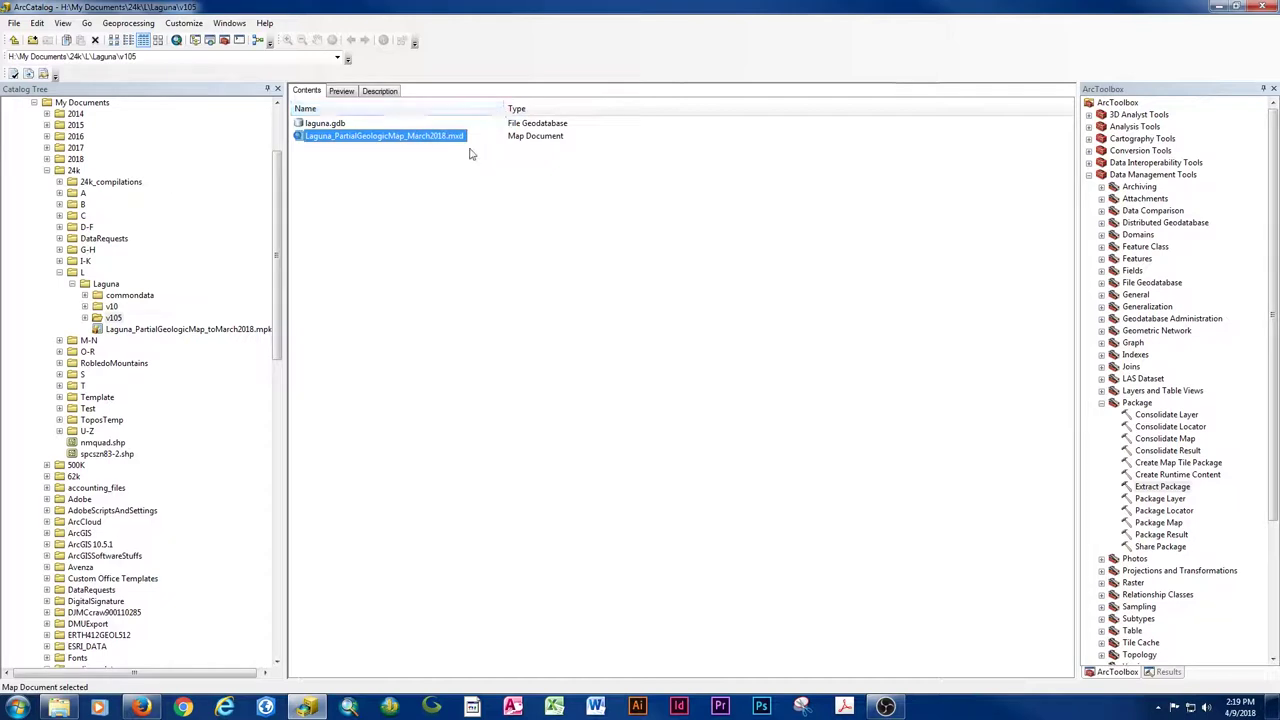
- Examine the contents of the v10 subfolder and return to the Laguna folder's listing
click(85, 306)
click(110, 306)
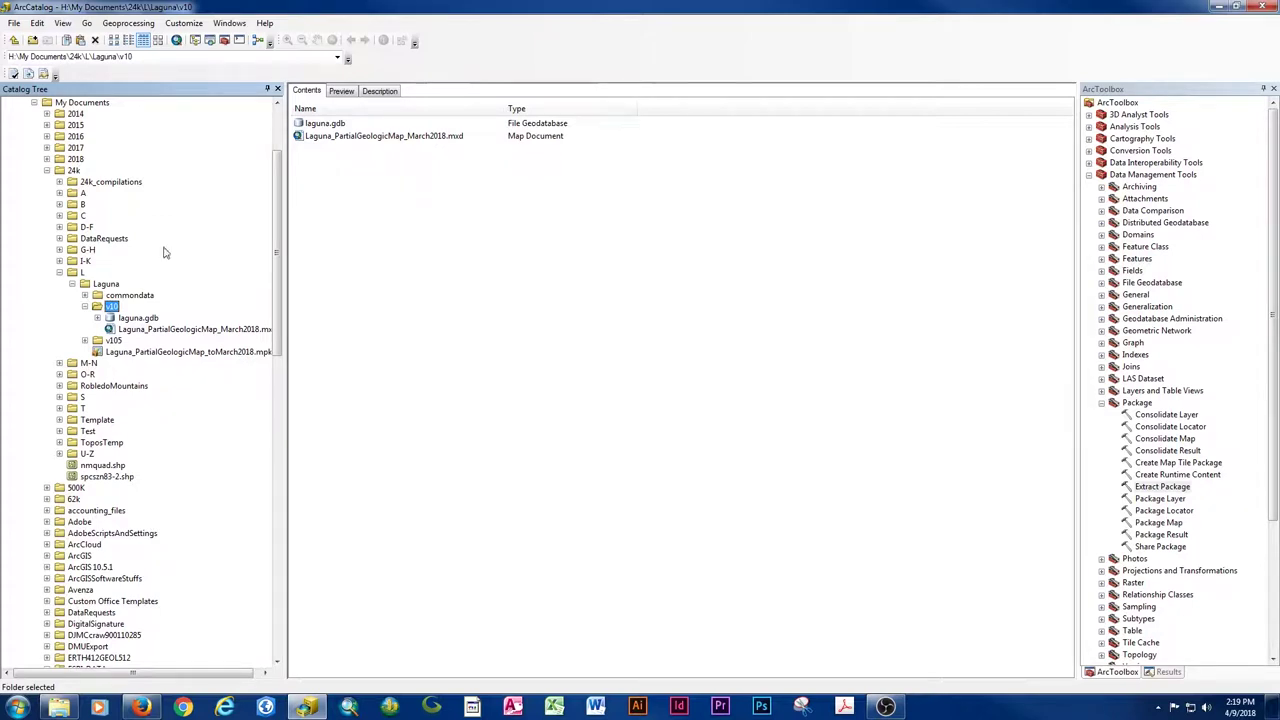
click(85, 307)
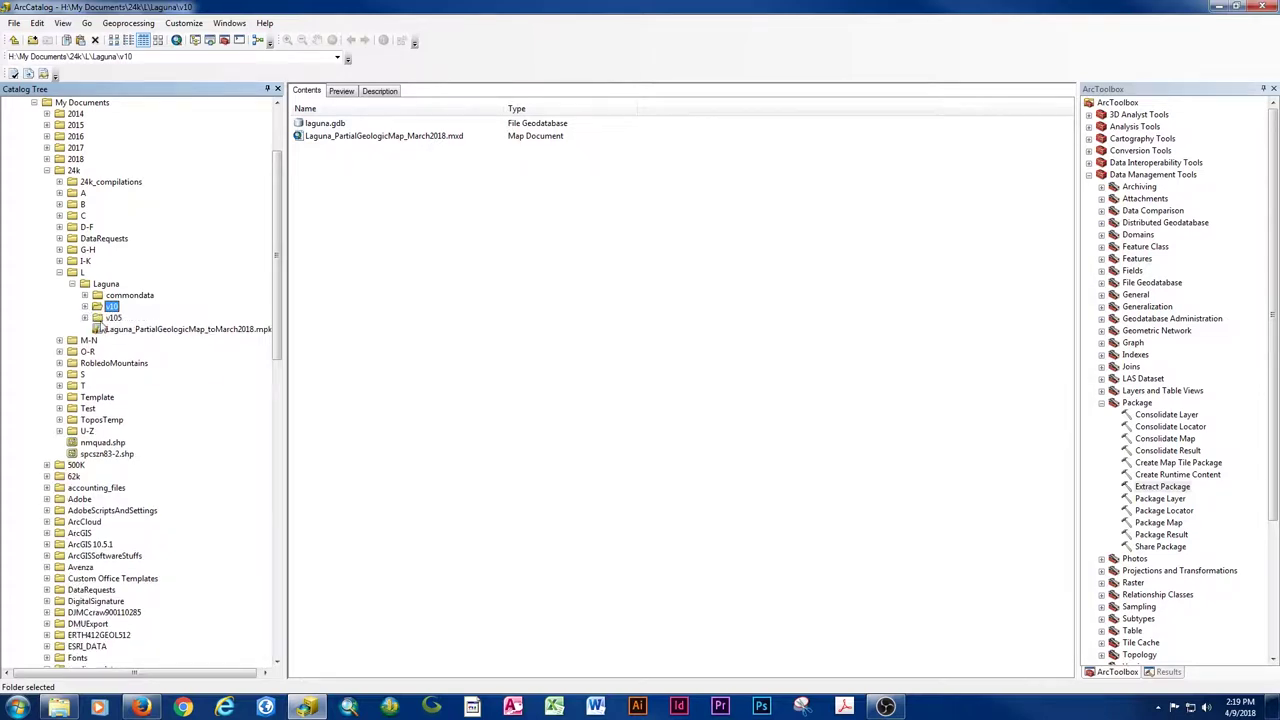
click(106, 285)
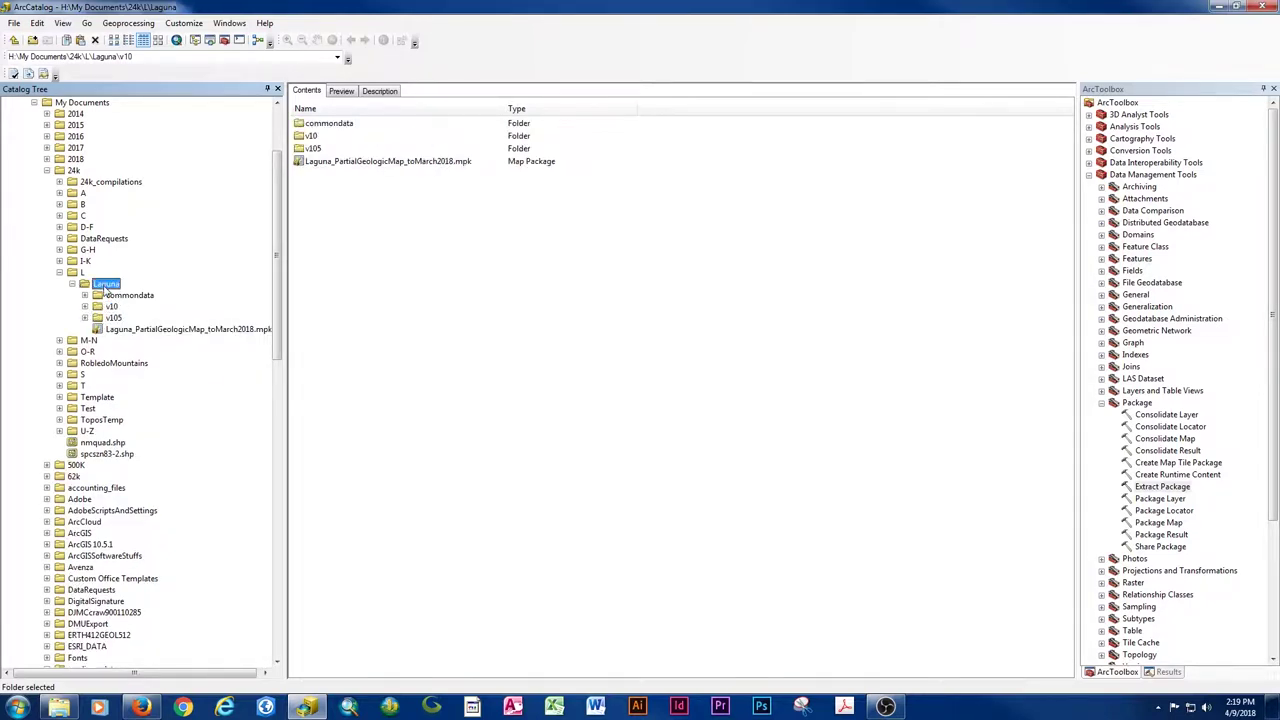
- Rename the Laguna folder inside L by appending From, the data provider's first name and 180409
click(374, 162)
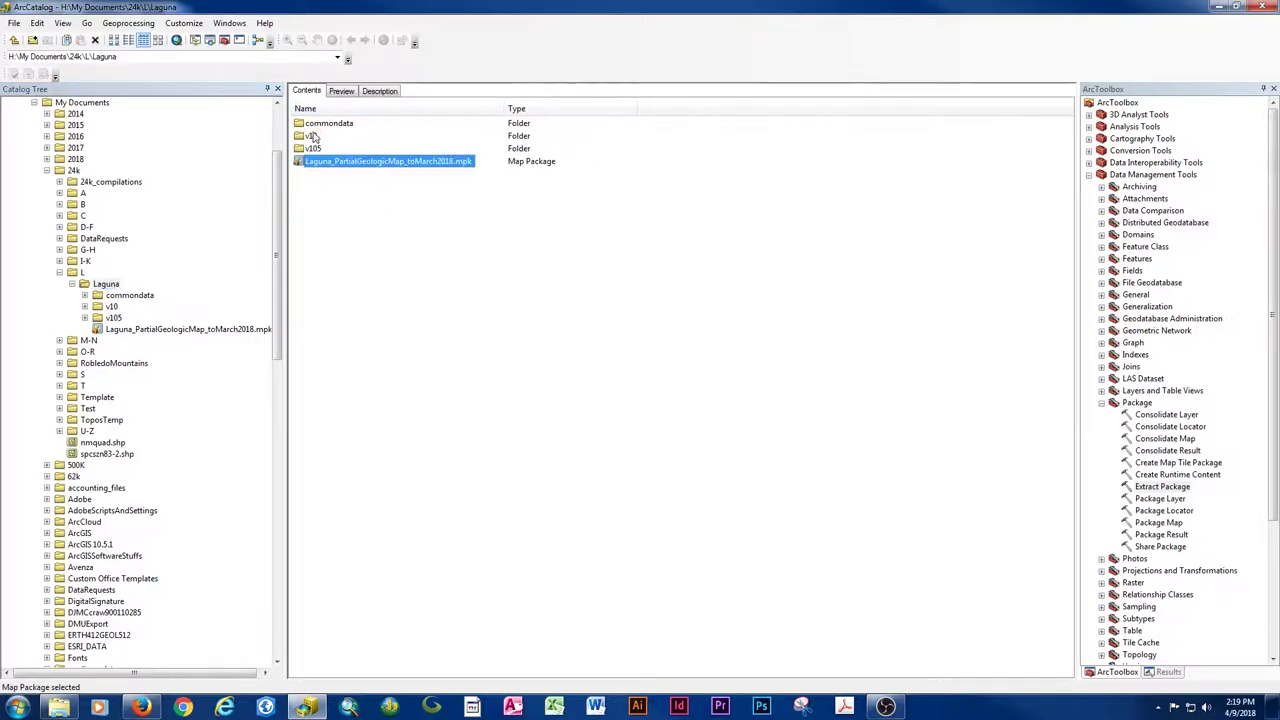
click(104, 287)
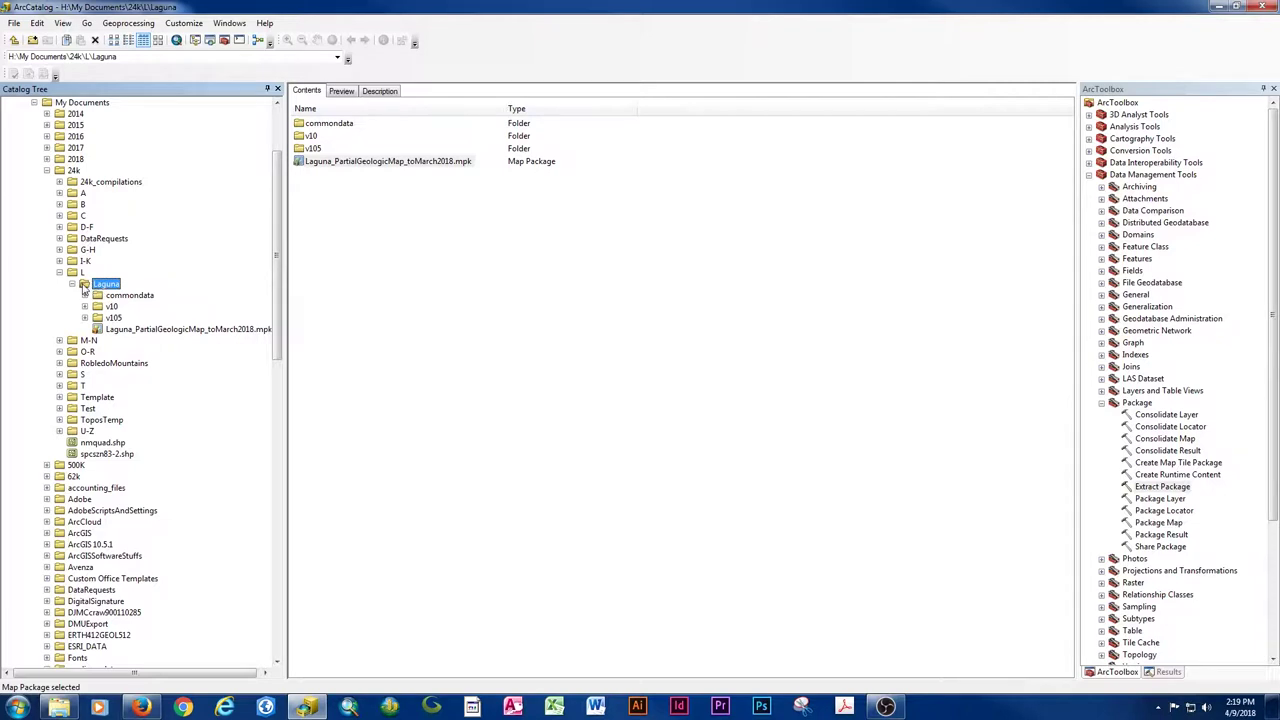
click(124, 284)
text(FromColin)
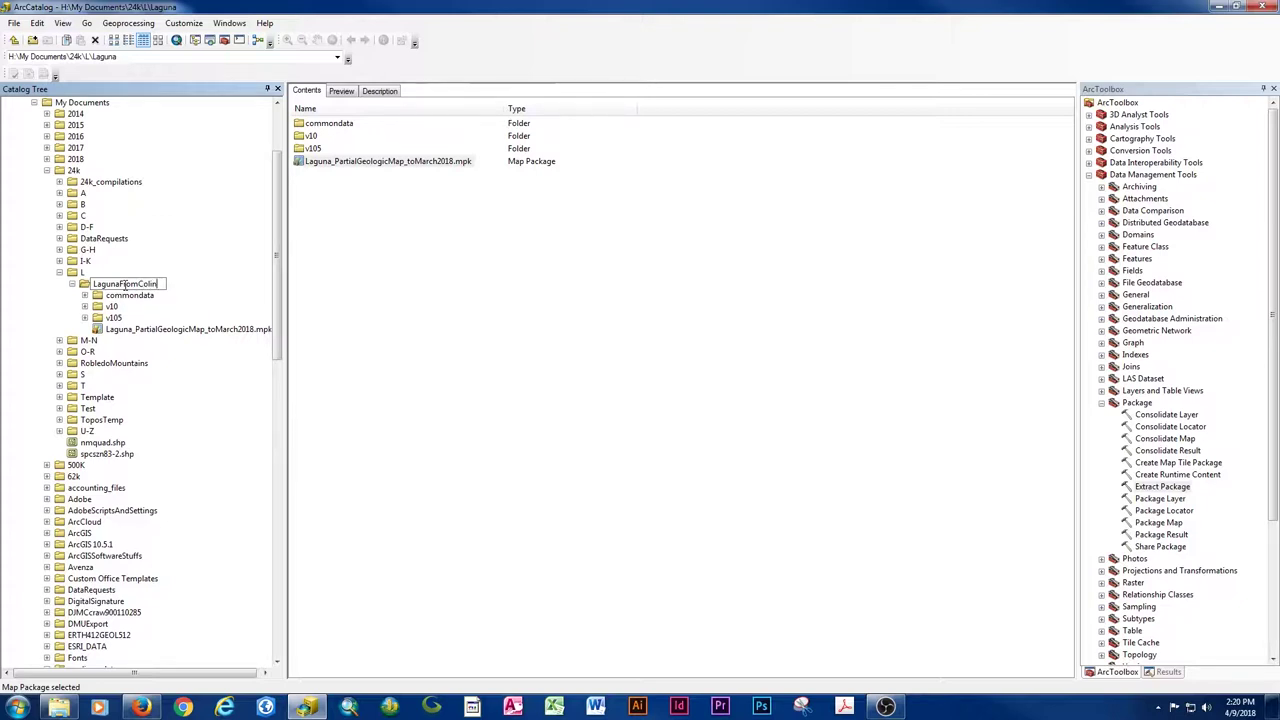
text(180409)
key(shift+Left)
key(shift+Left)
key(shift+Left)
key(shift+Left)
key(shift+Left)
key(shift+Left)
key(shift+Right)
click(159, 284)
key(shift+Left)
key(shift+Left)
key(shift+Left)
key(shift+Left)
key(shift+Left)
key(shift+Left)
key(shift+Left)
key(shift+Left)
key(Delete)
key(Return)
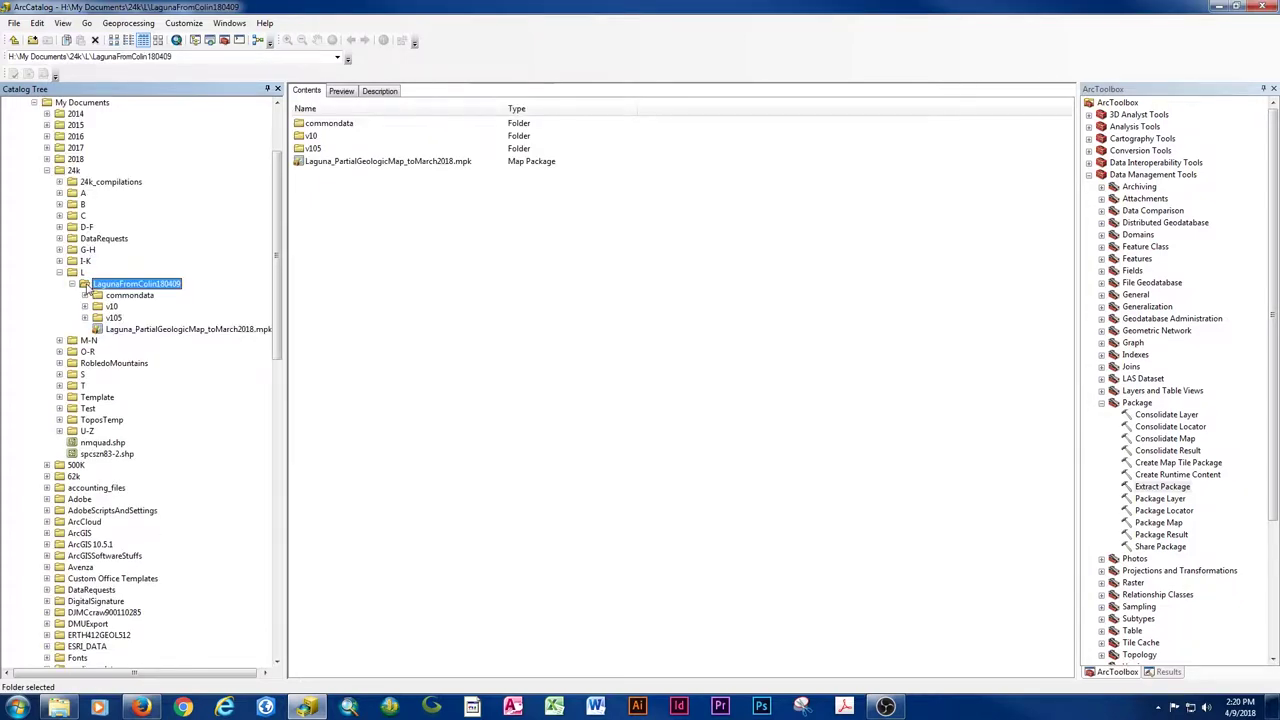
- Copy the v105 folder from the renamed package folder
click(80, 273)
right_click(106, 318)
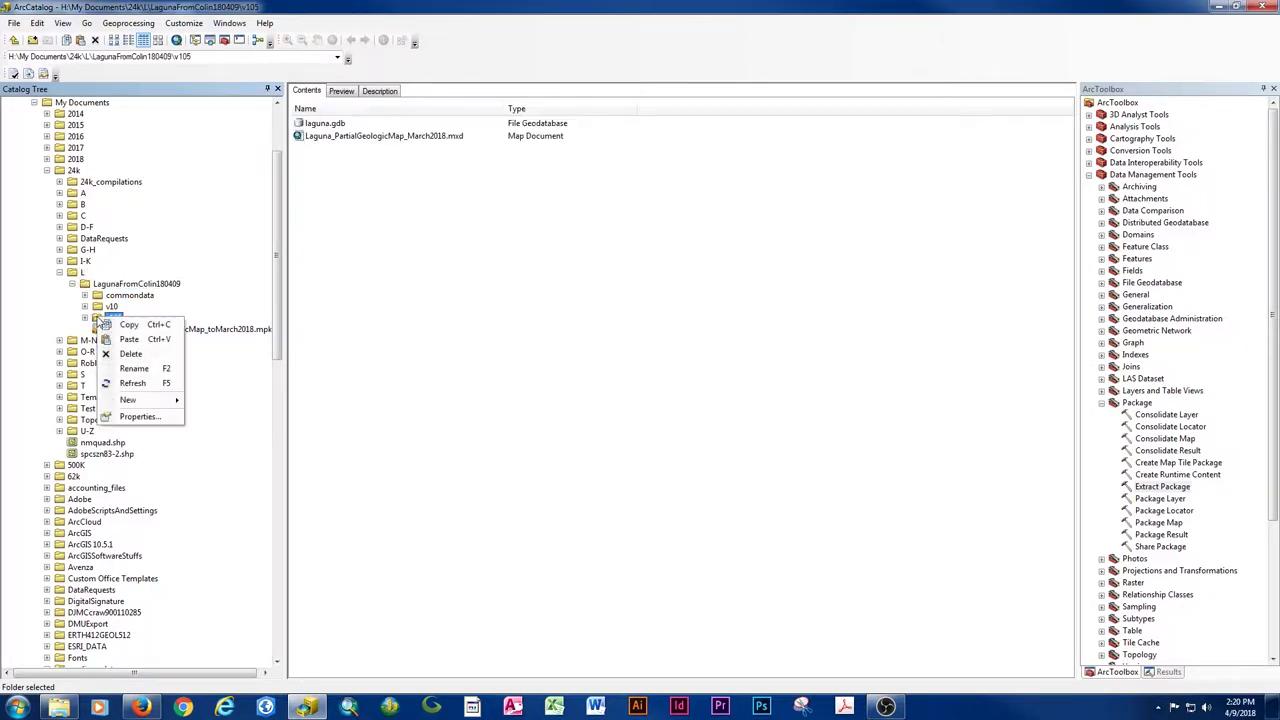
click(126, 324)
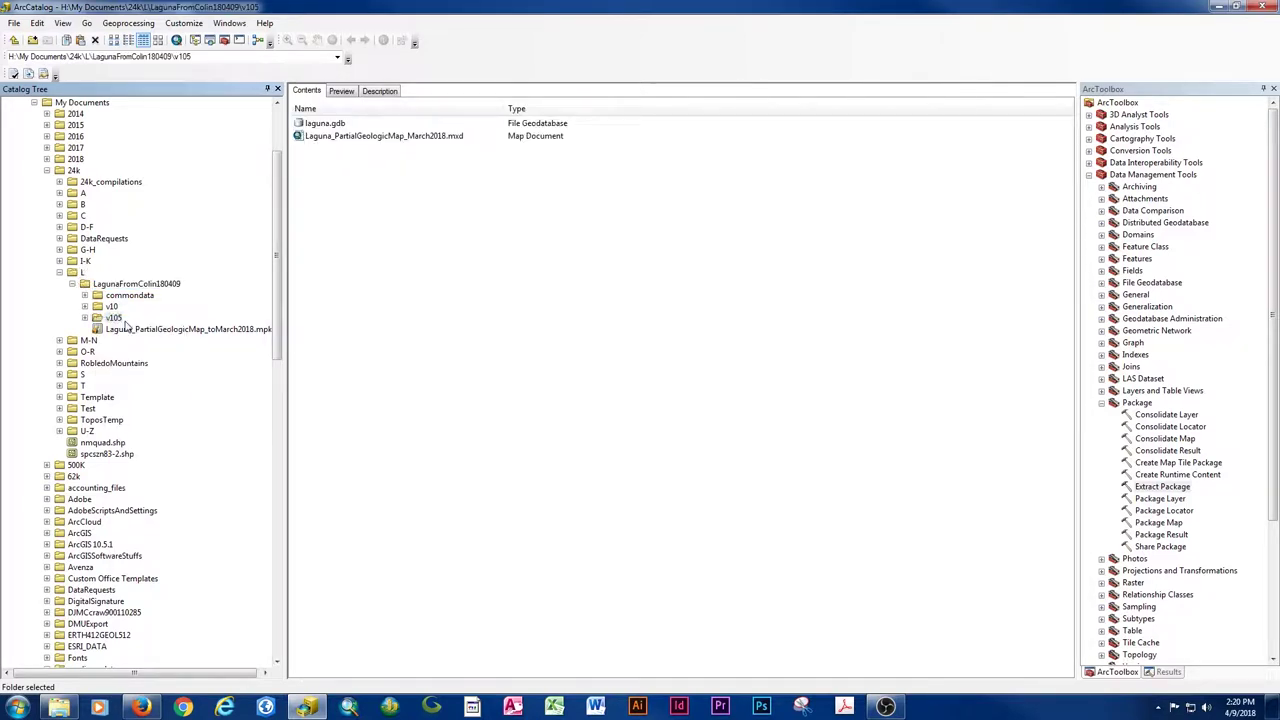
- Create a new folder named Laguna inside the L folder
click(82, 273)
right_click(351, 222)
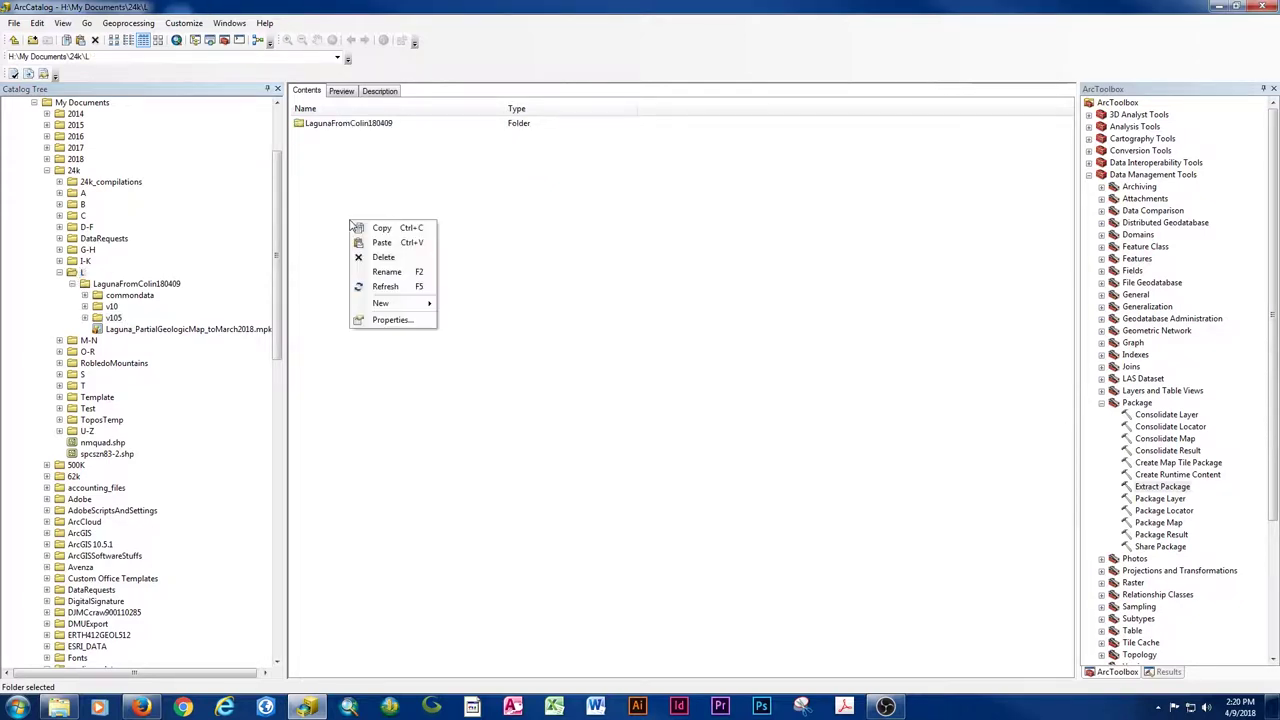
mouse_move(383, 305)
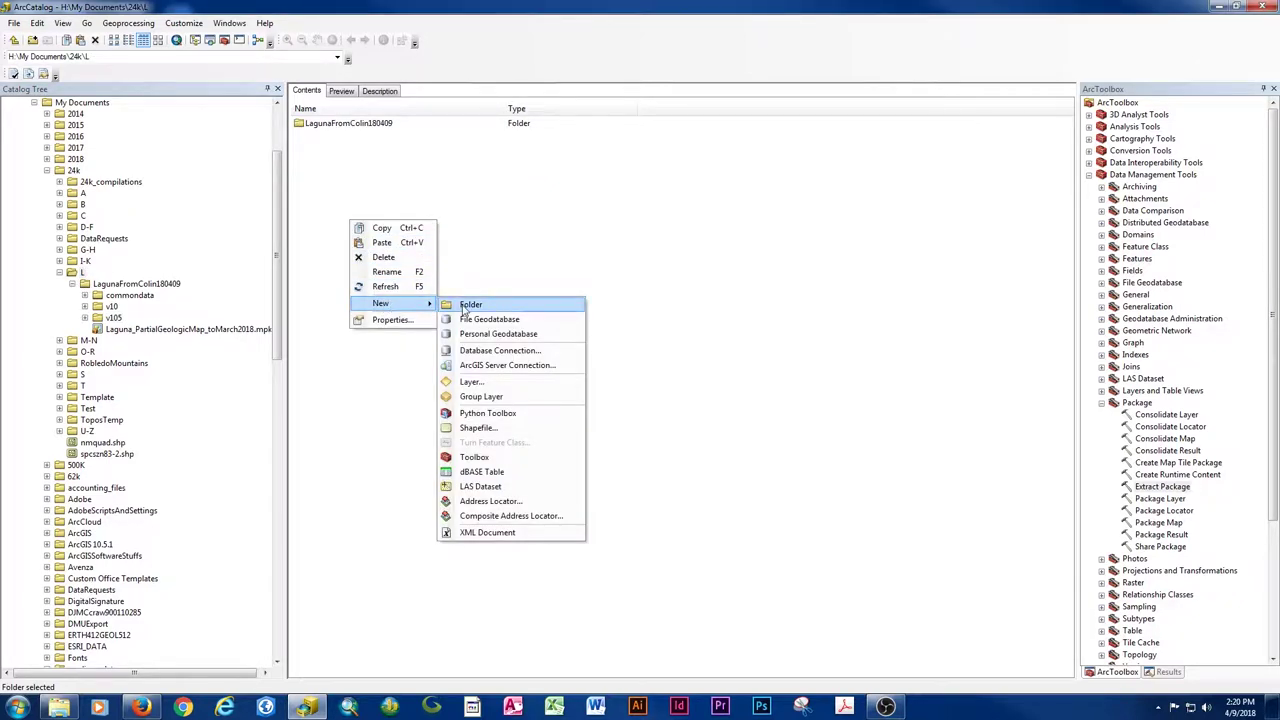
click(466, 305)
text(Laguna)
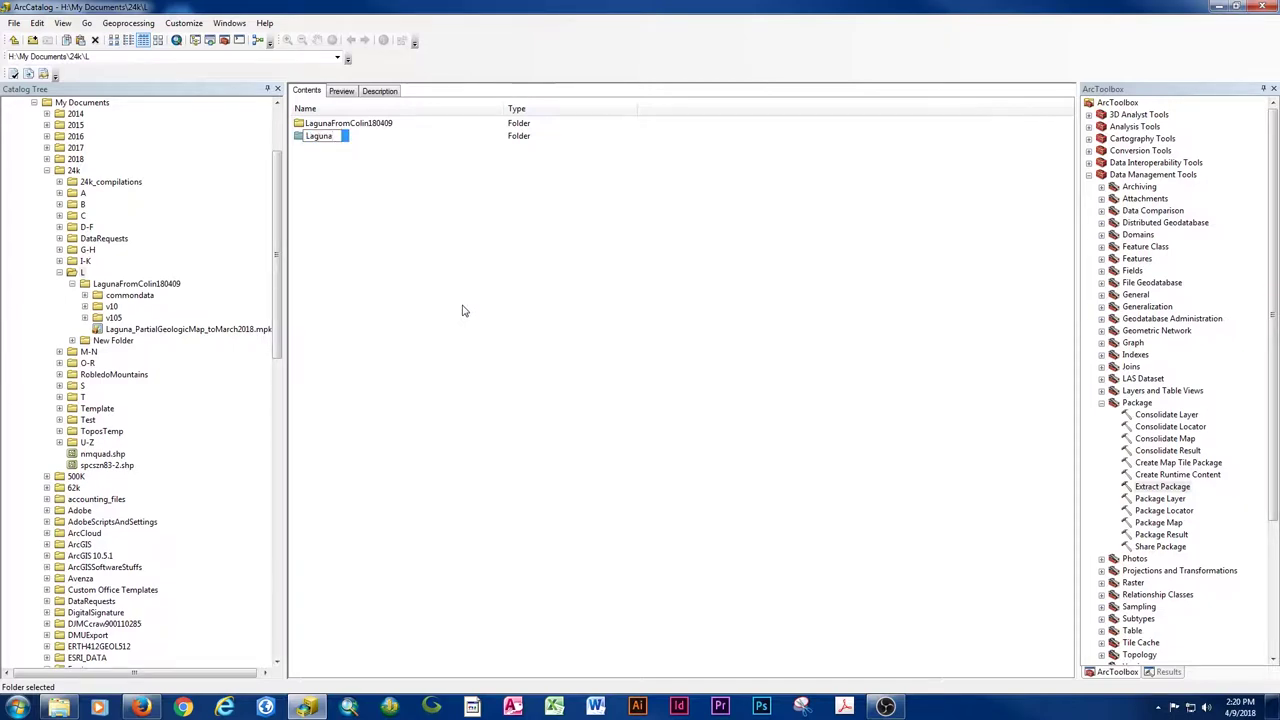
key(Return)
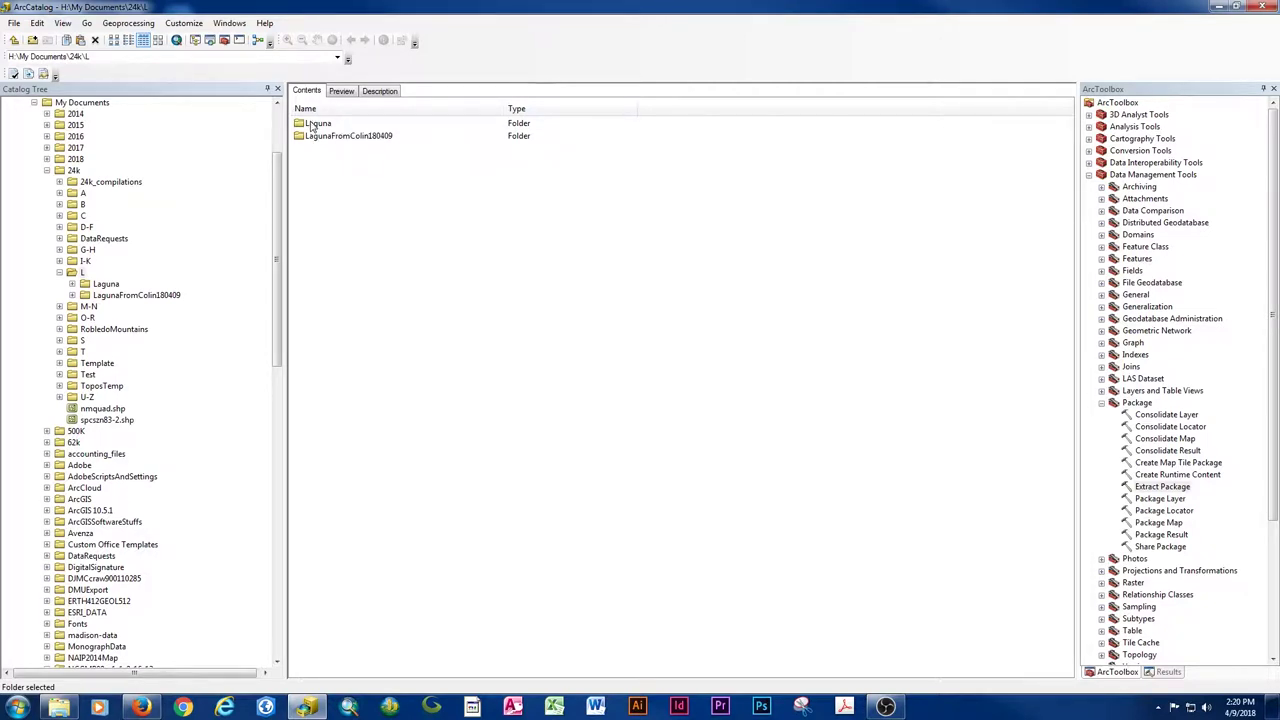
- Paste the copied v105 folder into the new Laguna folder
double_click(299, 125)
right_click(311, 149)
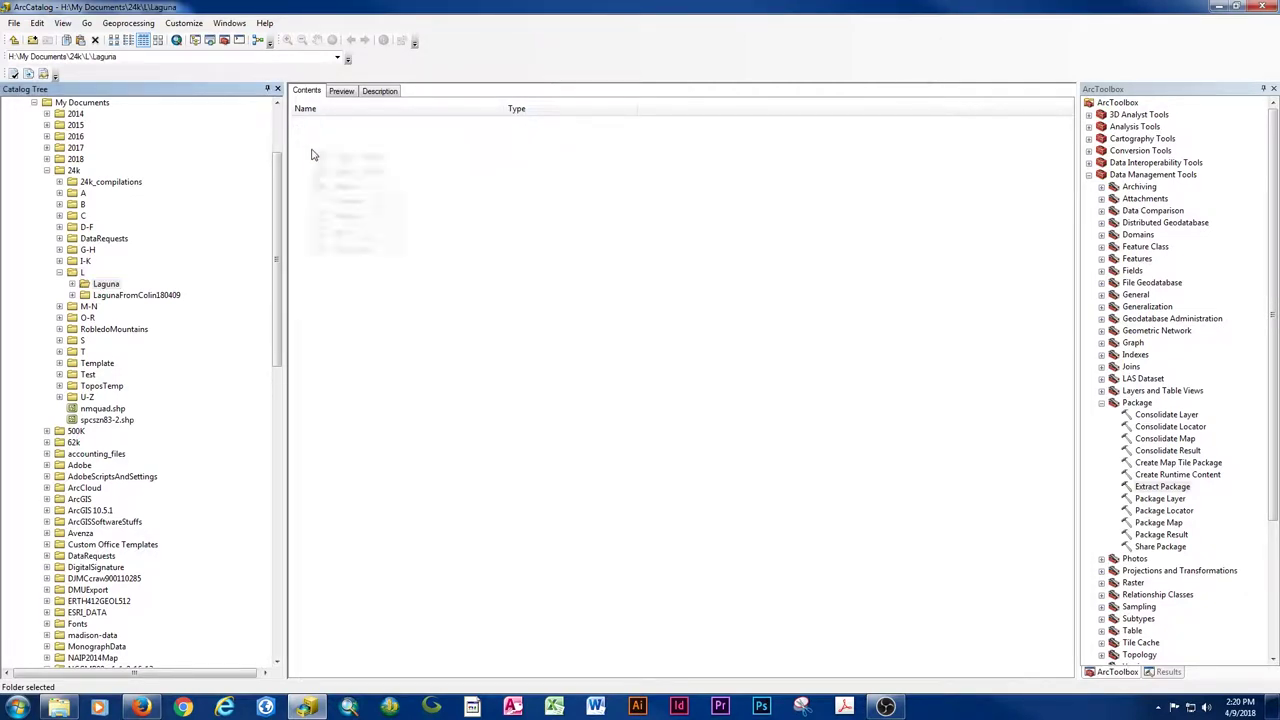
click(340, 171)
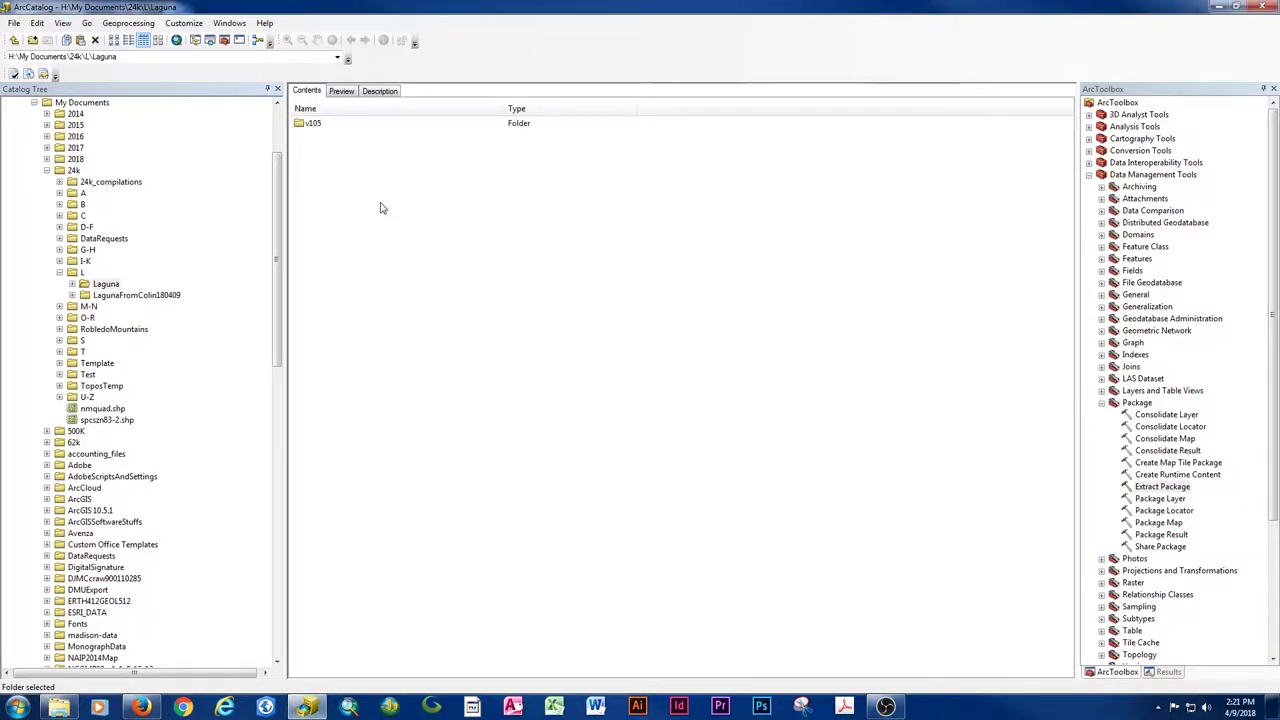
- Open Laguna_PartialGeologicMap_March2018.mxd from the pasted v105 folder in ArcMap, and close ArcCatalog
double_click(313, 124)
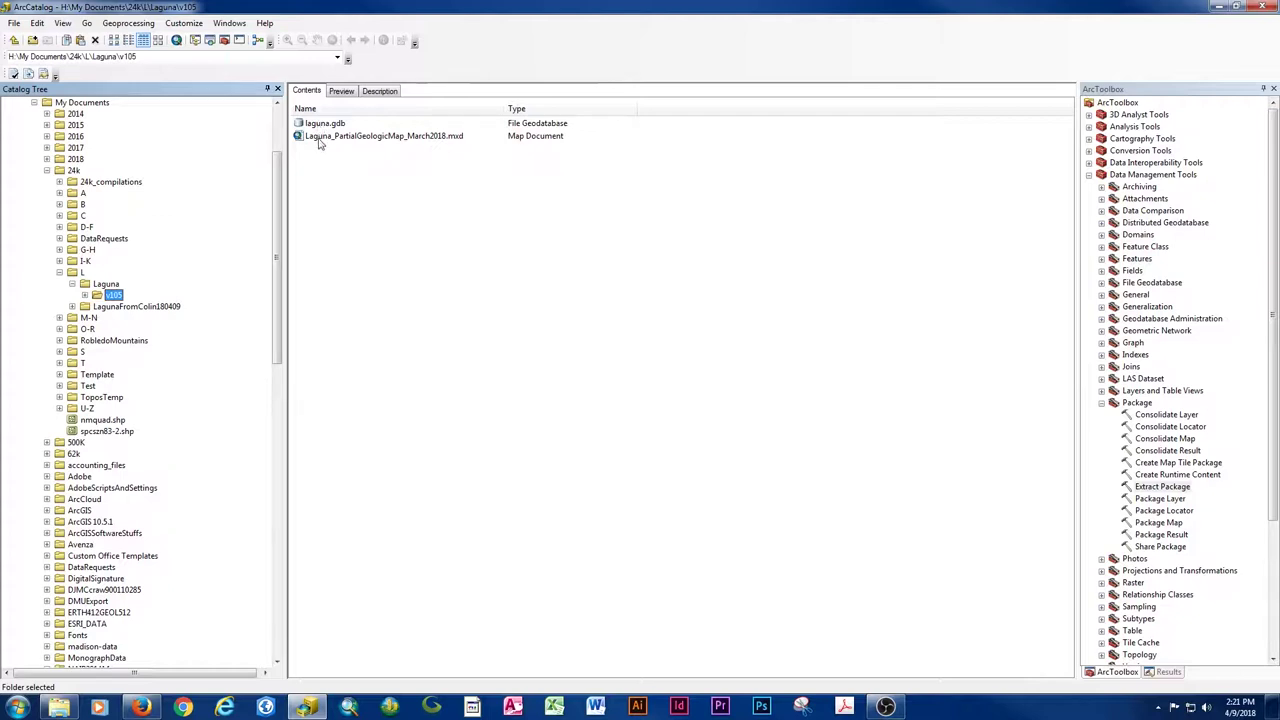
click(320, 138)
double_click(320, 138)
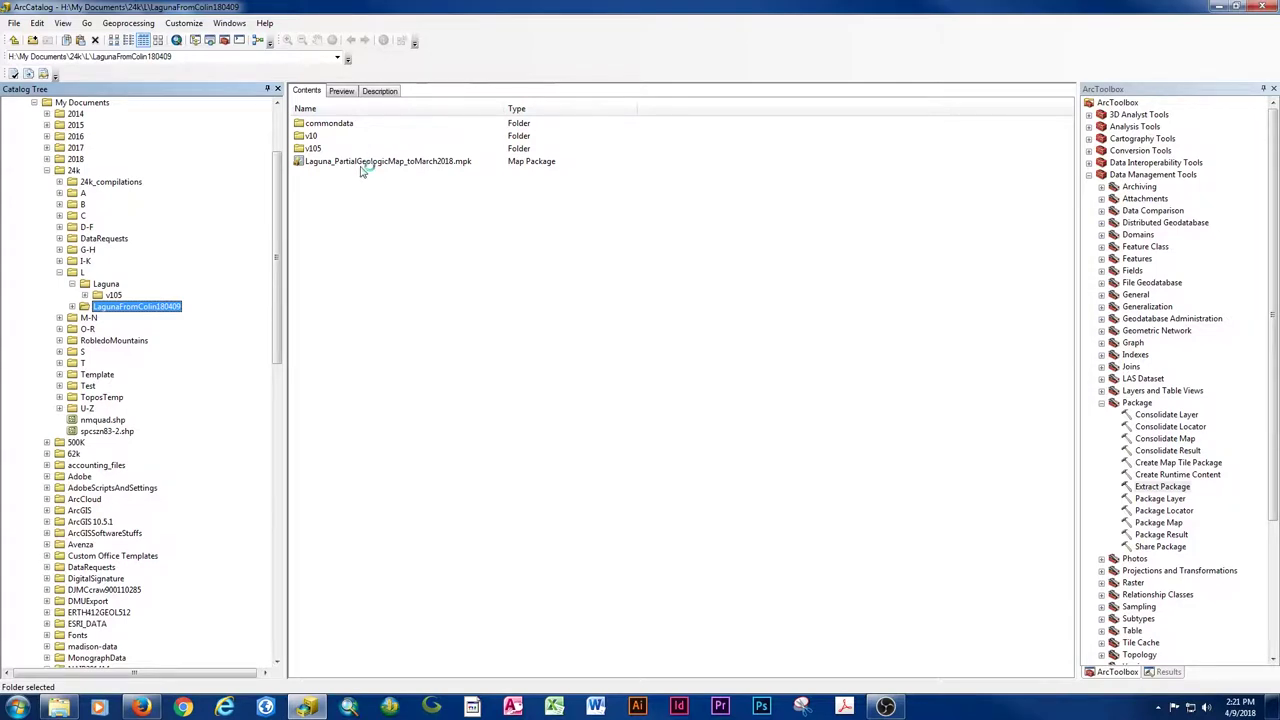
click(1261, 8)
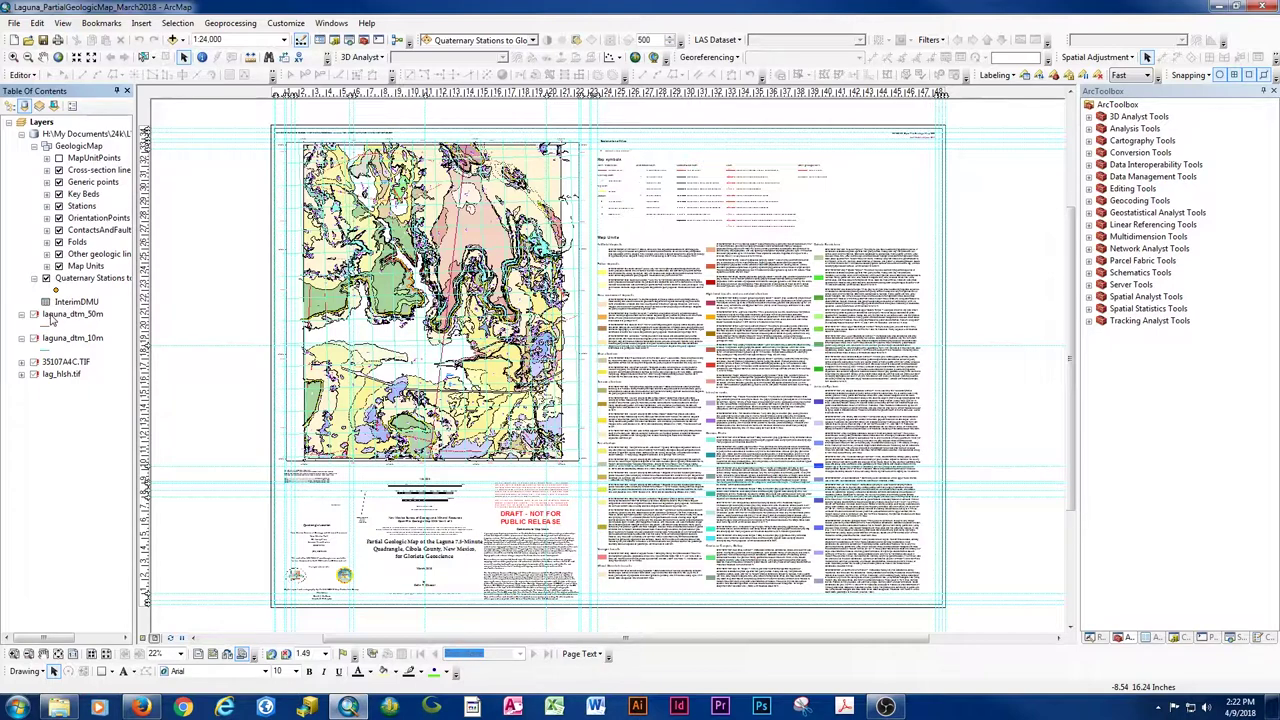
- Repair the laguna_dtm_50m layer's data source by pointing it to laguna_spadtm_50m_Clip.shp in the renamed package folder's commondata\cubero_spatm subfolder
right_click(52, 316)
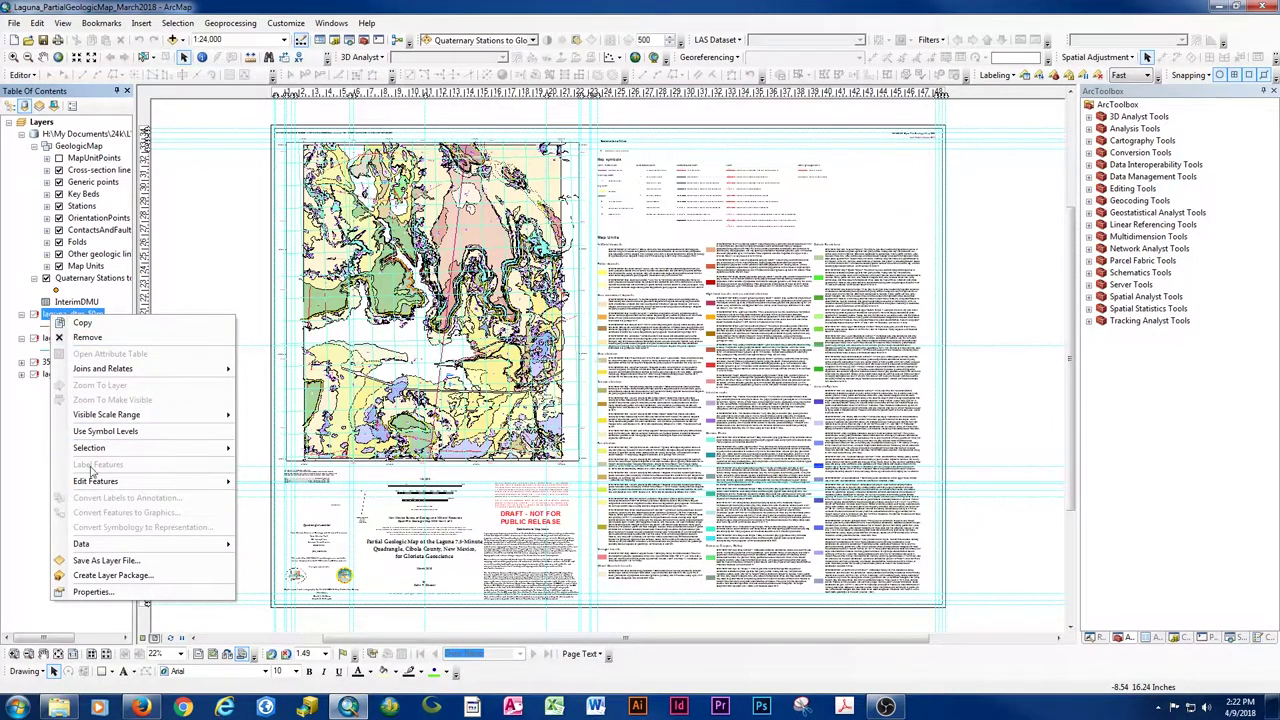
mouse_move(104, 546)
click(285, 544)
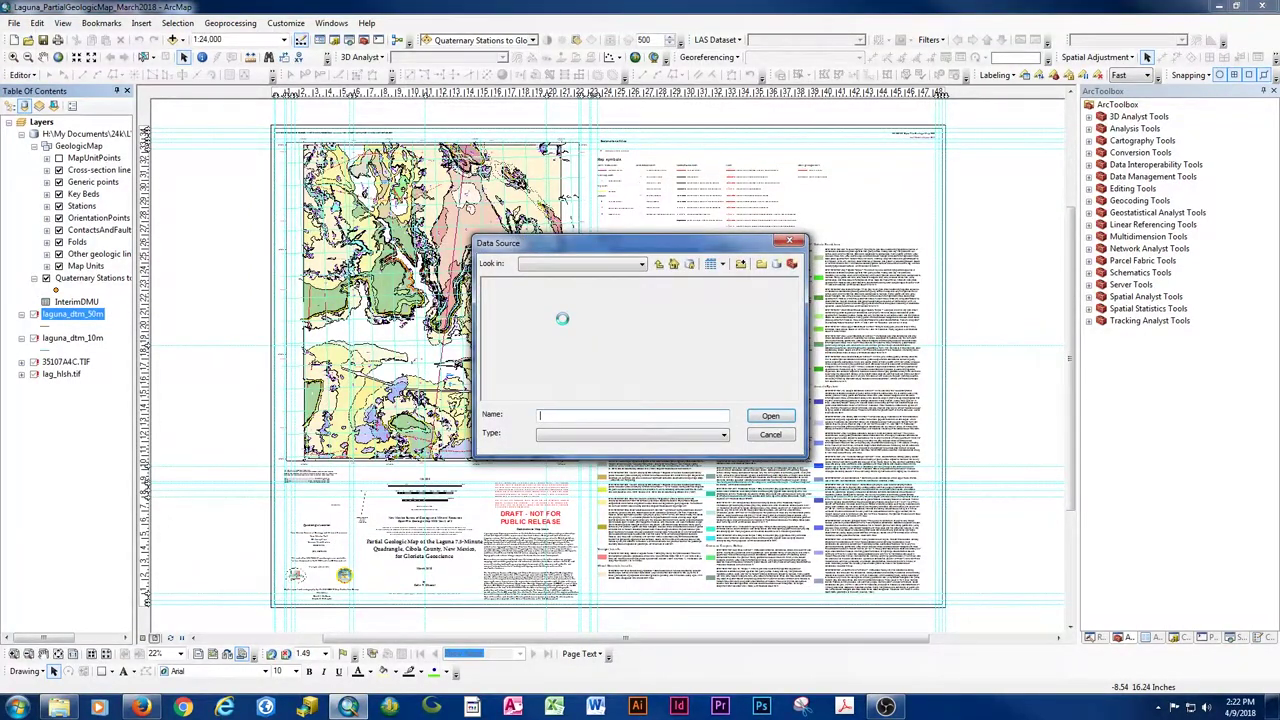
click(580, 265)
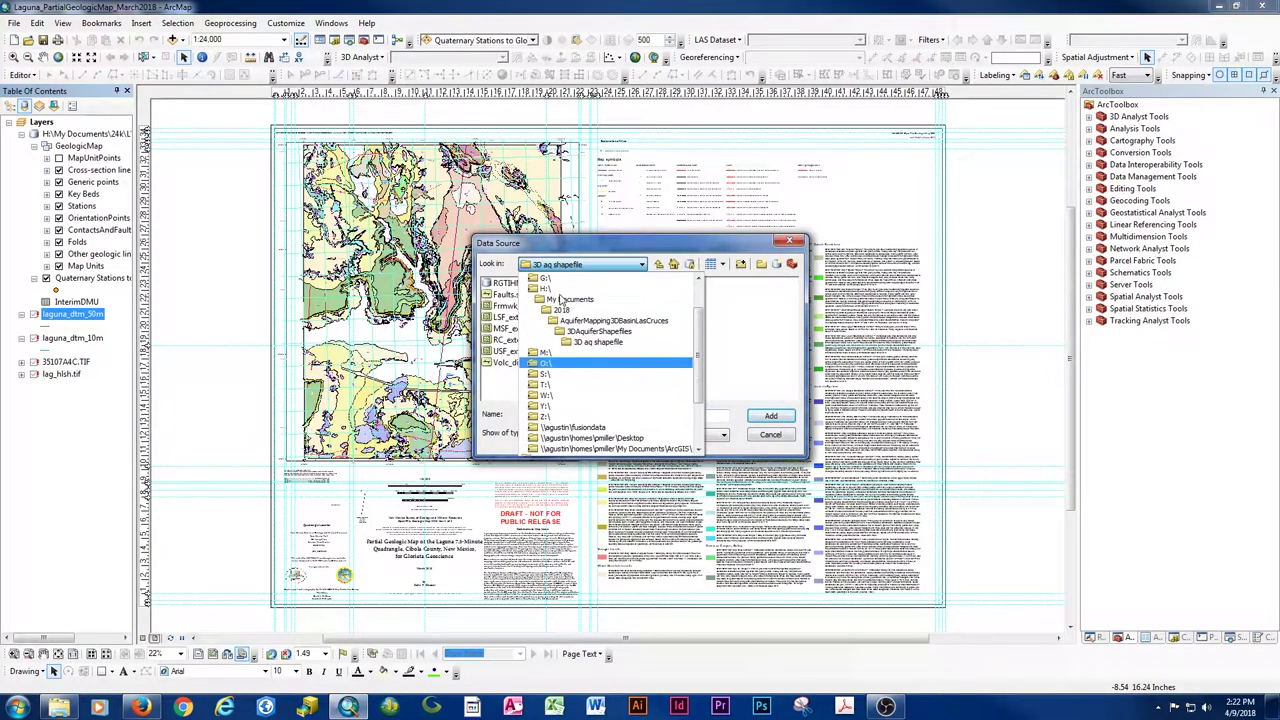
click(548, 290)
click(507, 341)
double_click(507, 342)
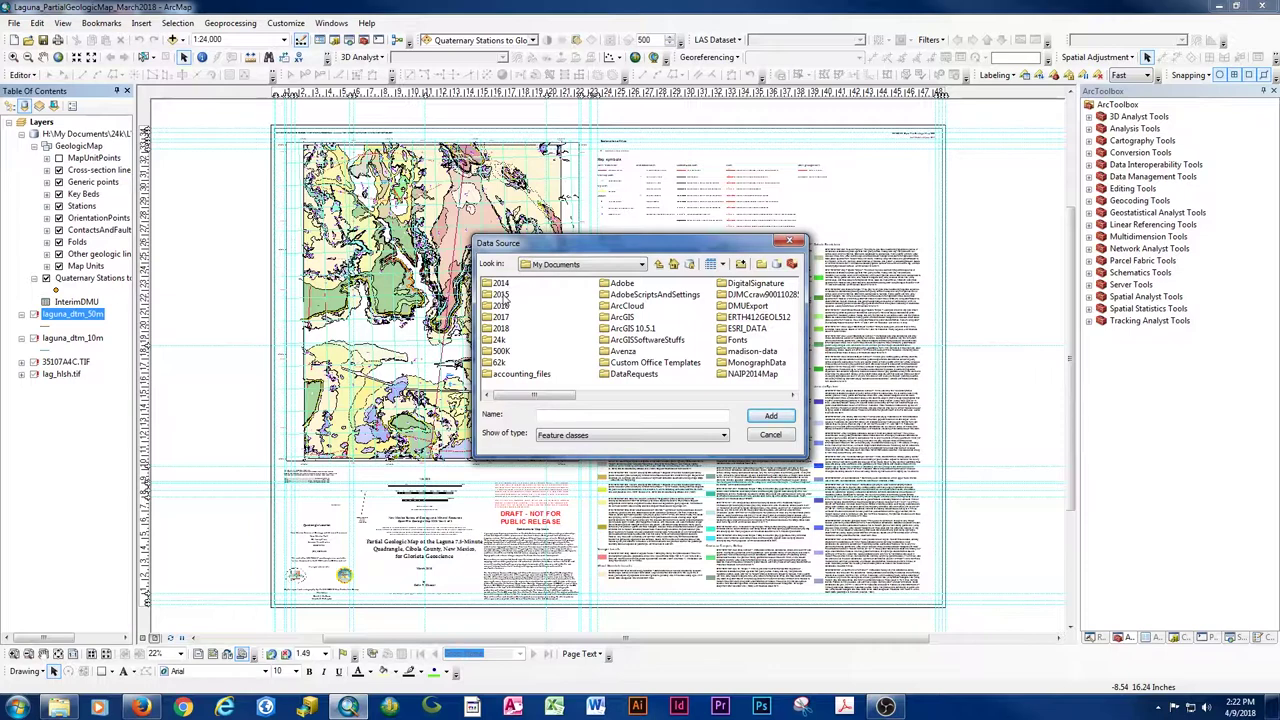
double_click(503, 340)
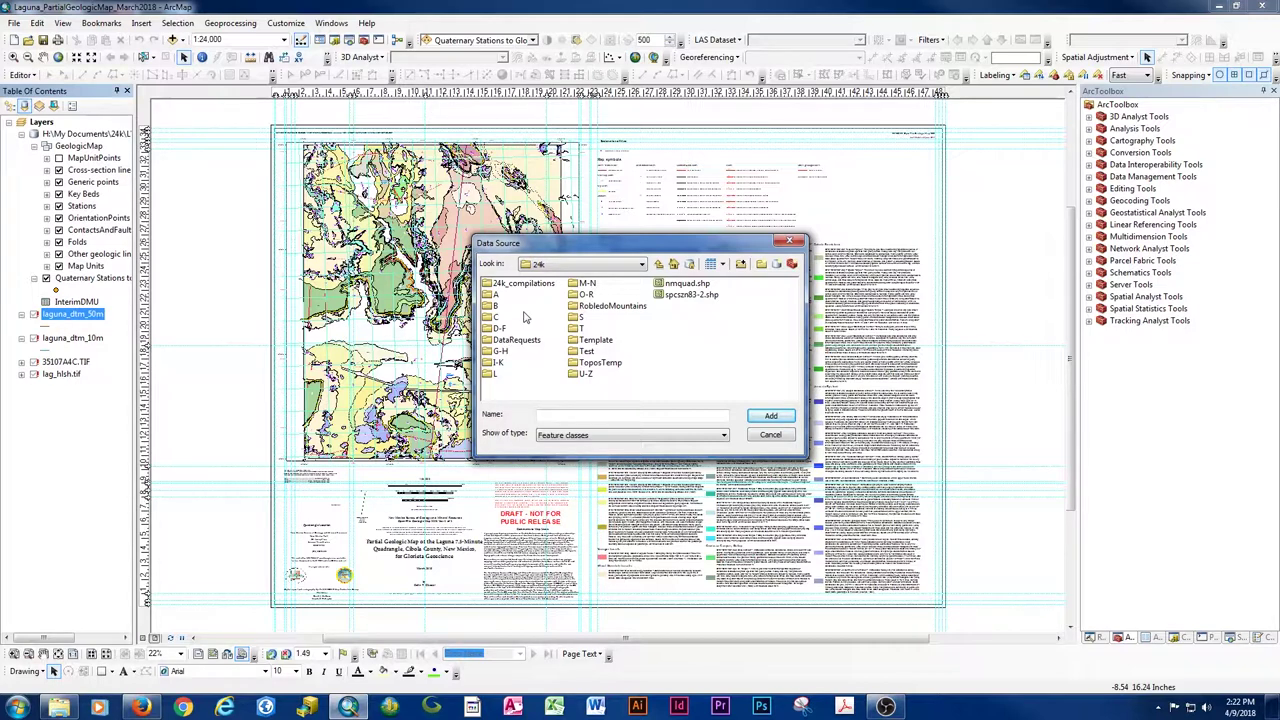
double_click(491, 373)
double_click(497, 295)
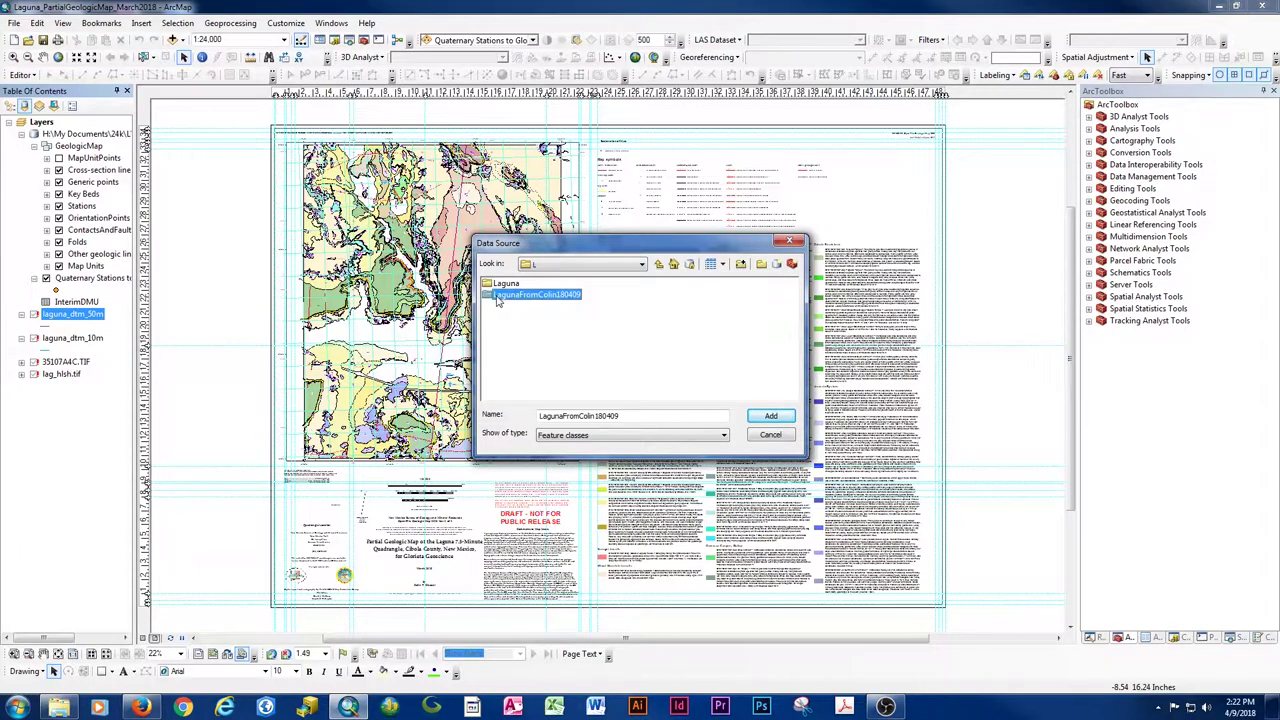
double_click(497, 284)
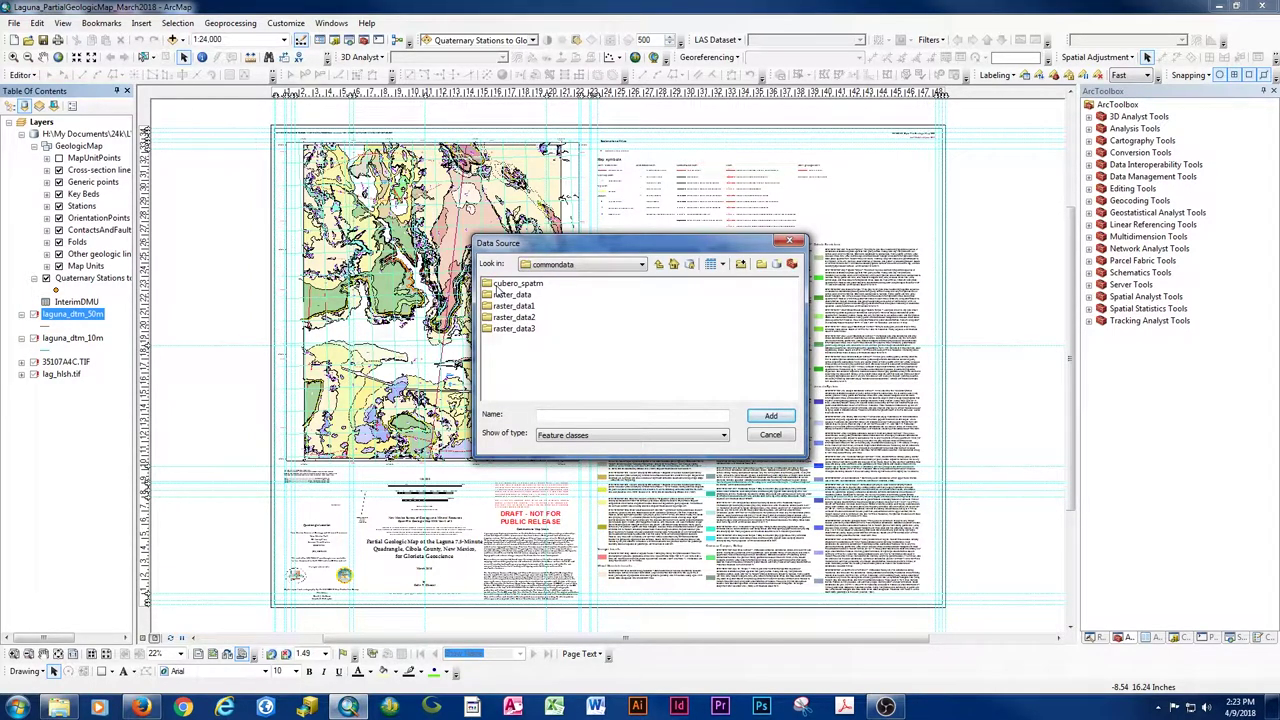
double_click(510, 284)
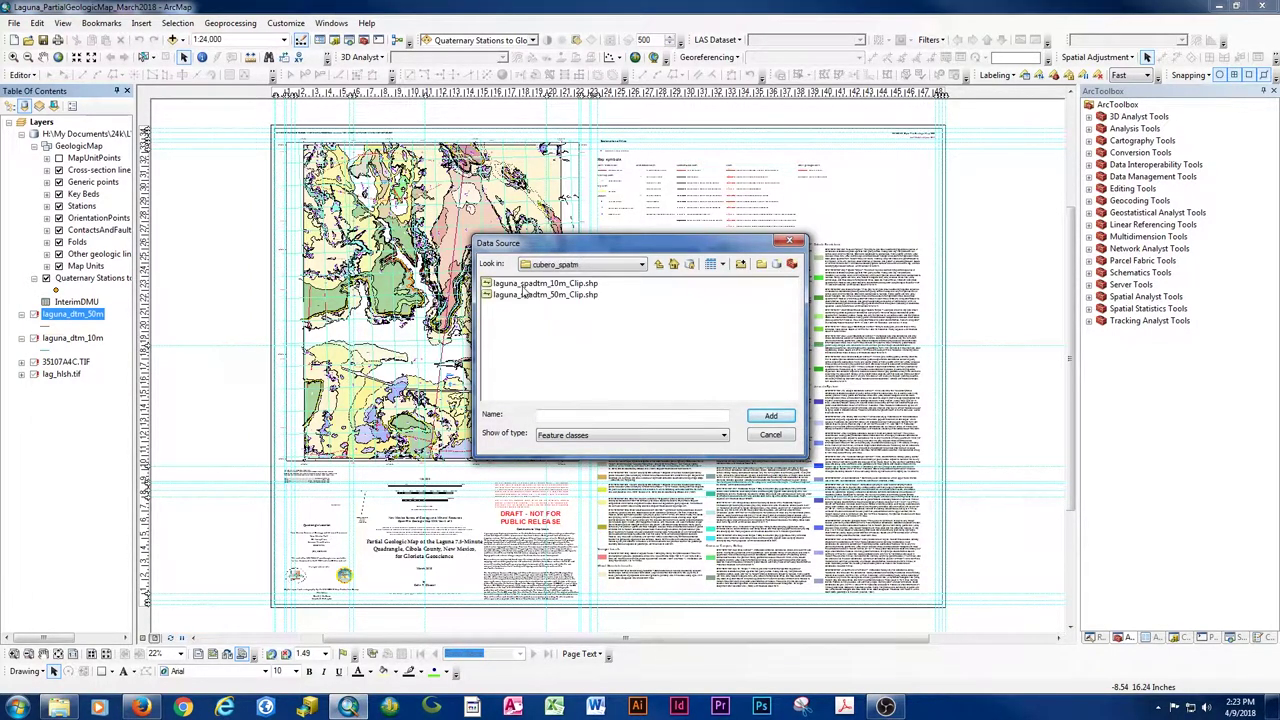
click(522, 294)
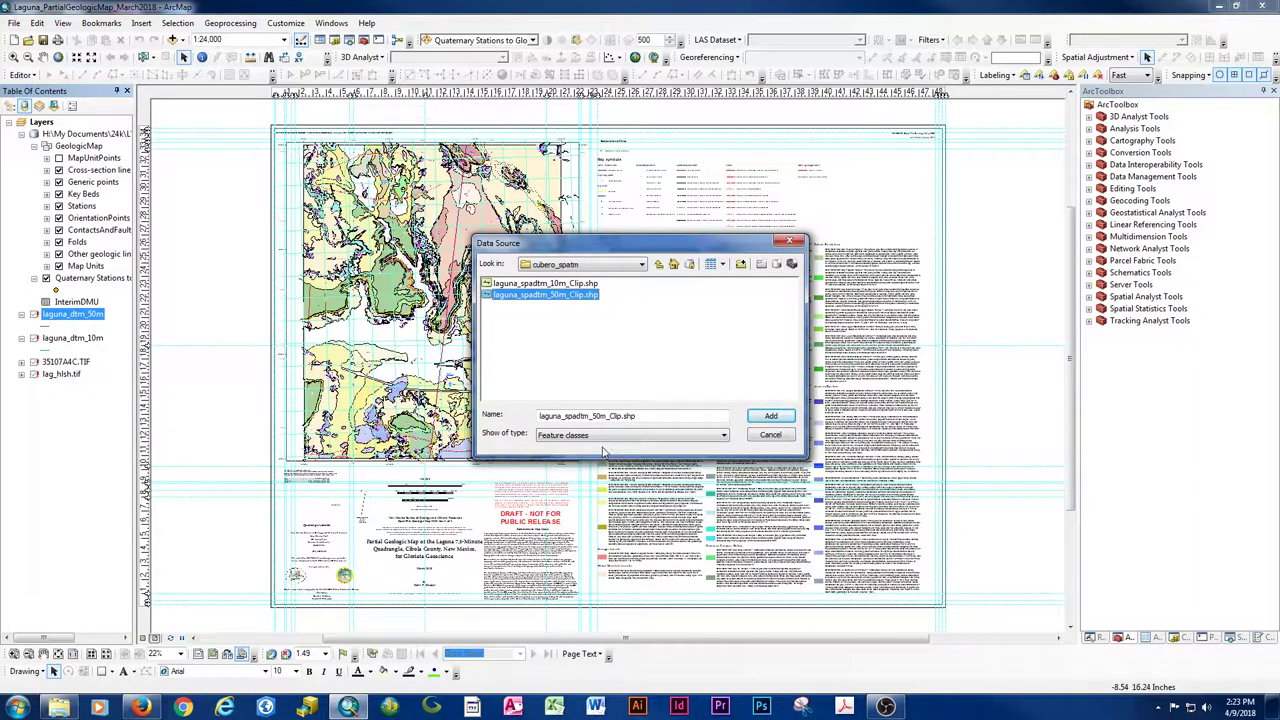
click(770, 416)
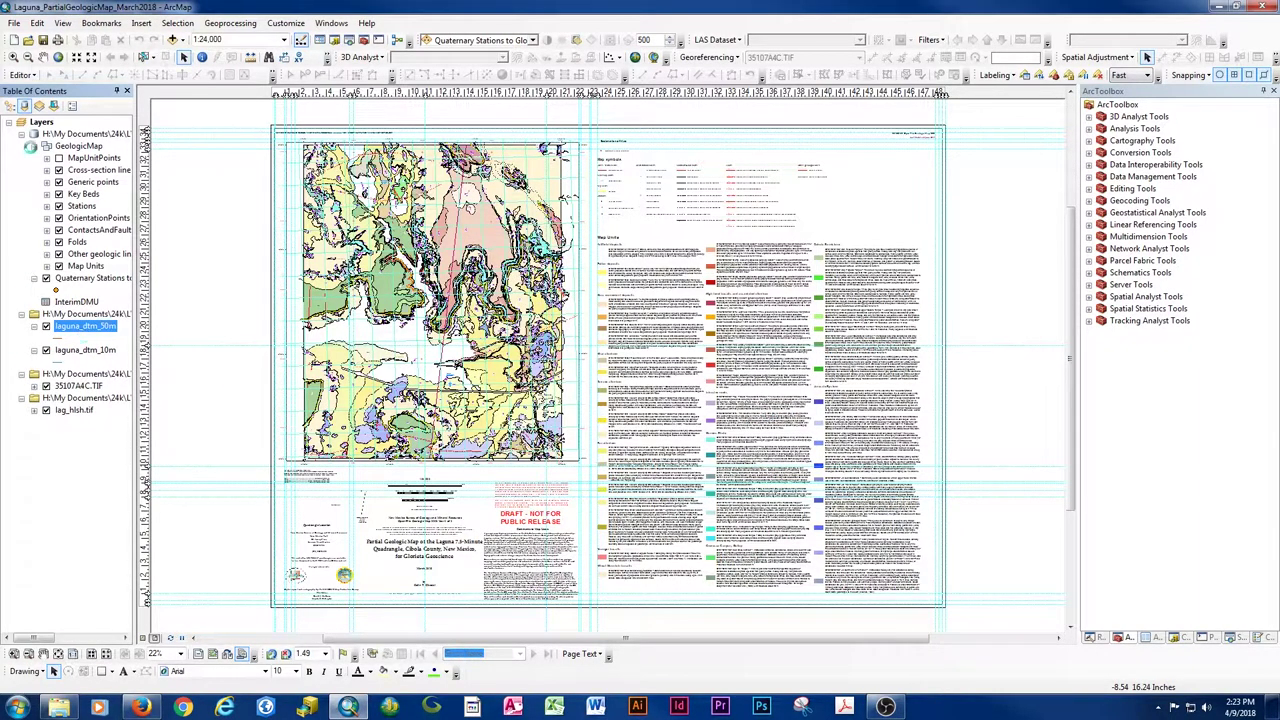
- List the layers by drawing order and turn off the lag_hlsh.tif hillshade and the Topos group, switching the map to data view
click(10, 108)
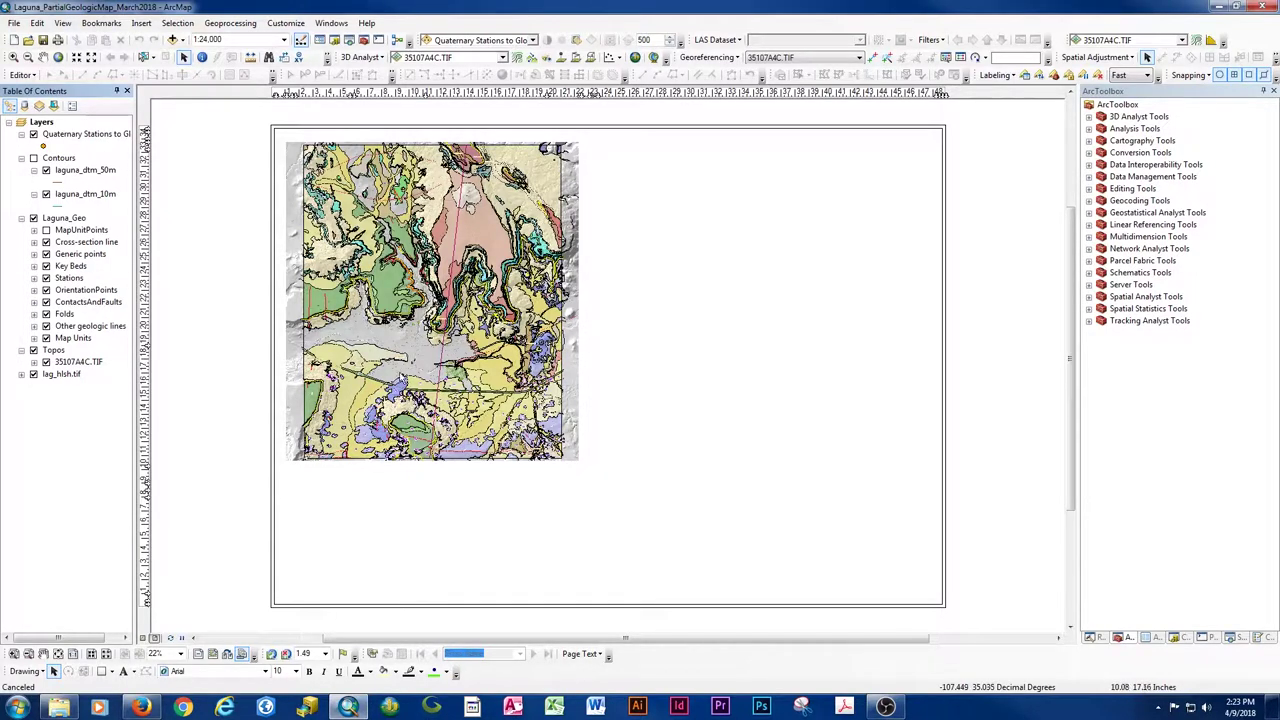
click(33, 375)
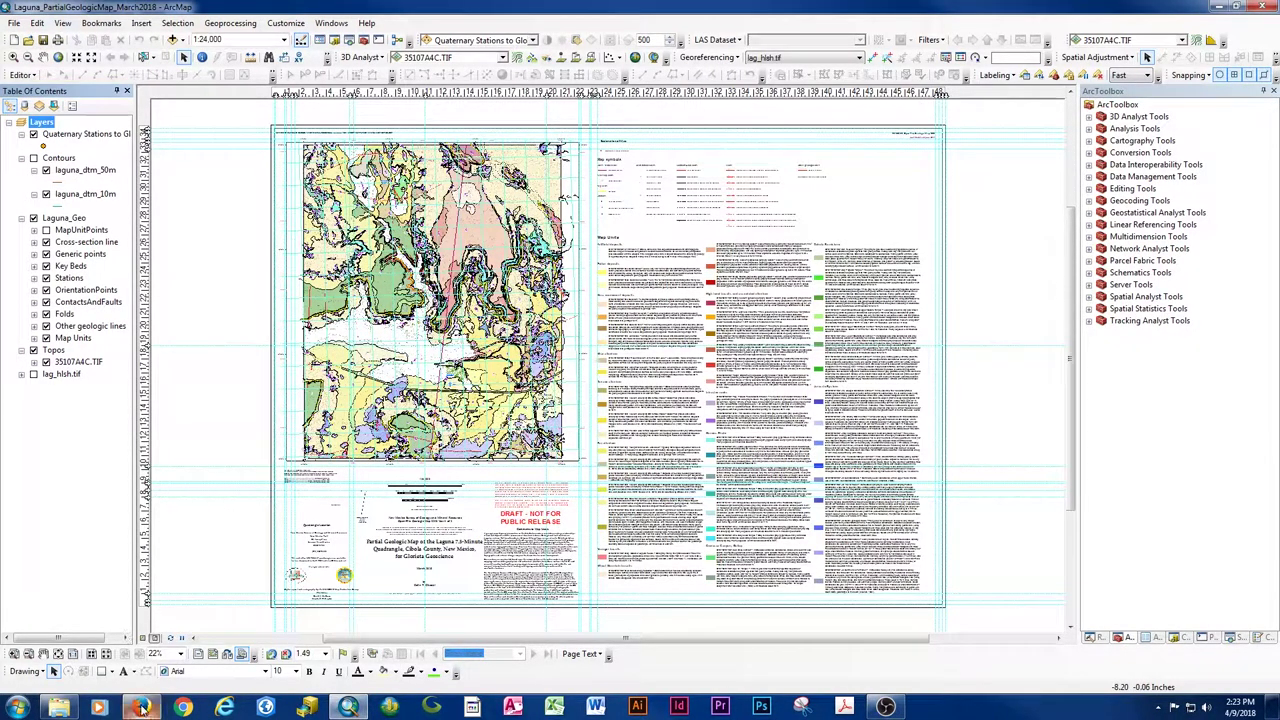
mouse_move(141, 707)
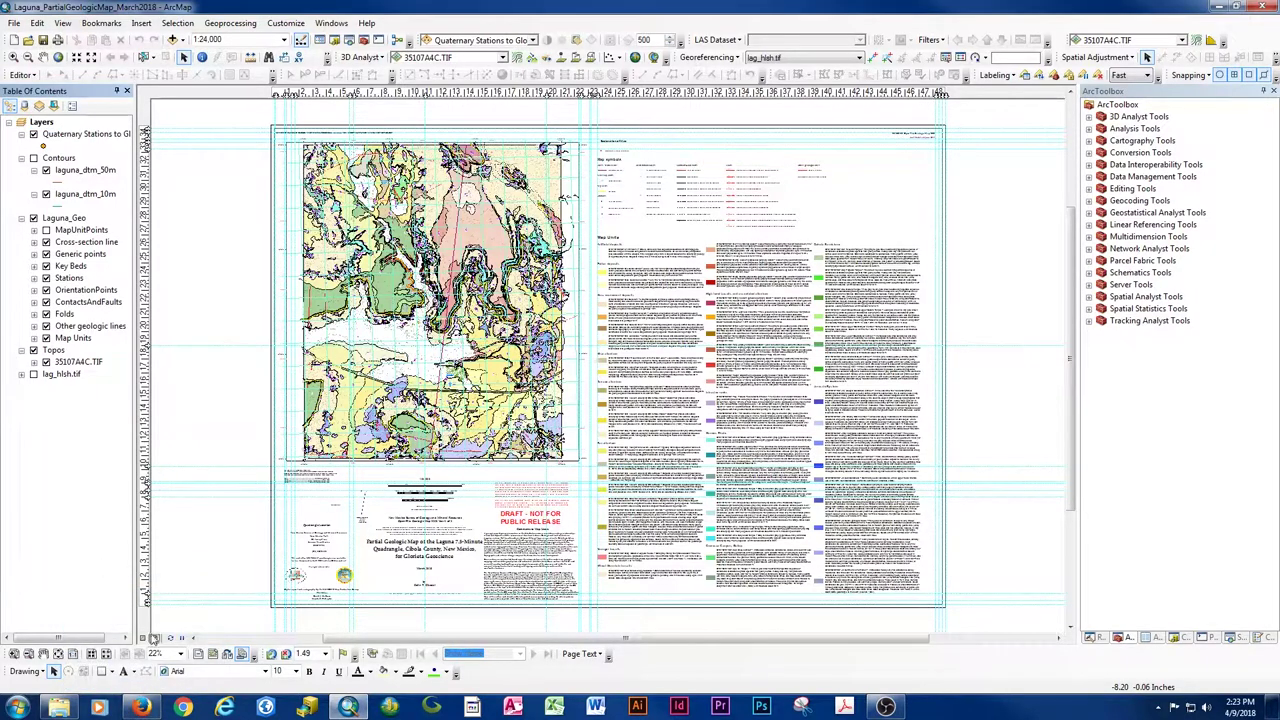
click(142, 638)
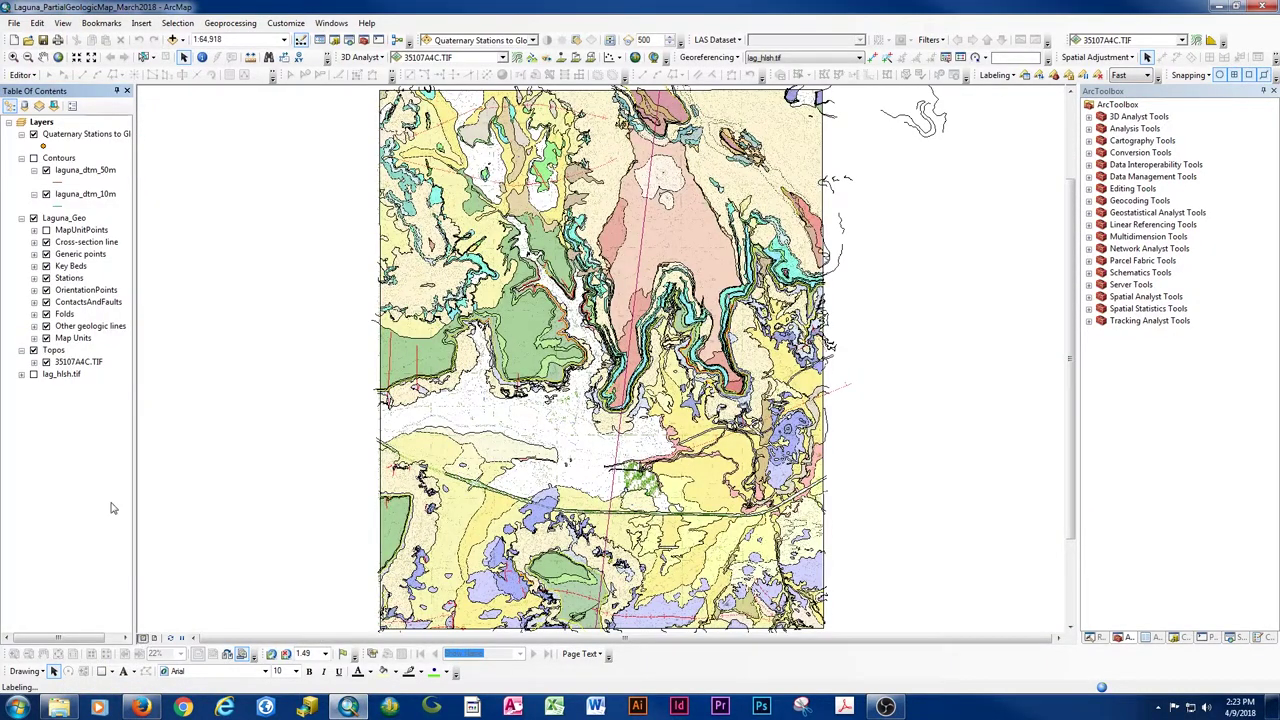
click(33, 350)
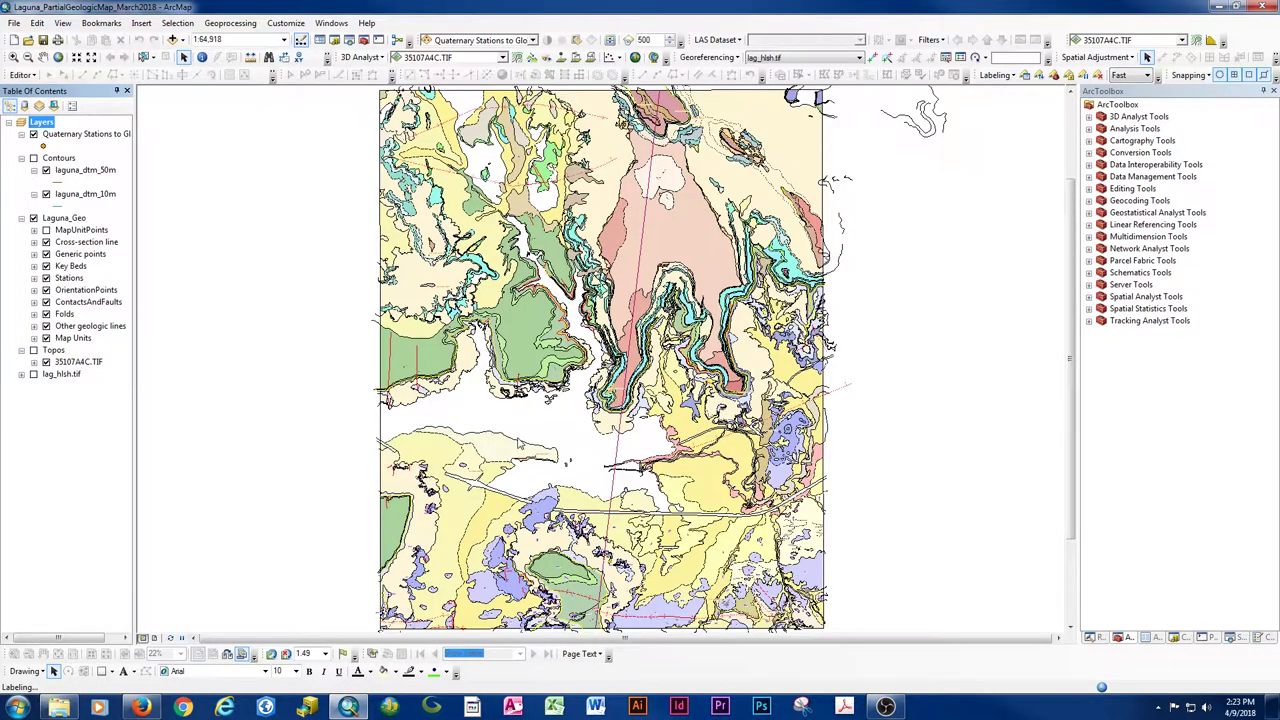
- Turn on MapUnitPoints and turn off Map Units in the Laguna_Geo group, and select the ContactsAndFaults layer
click(42, 57)
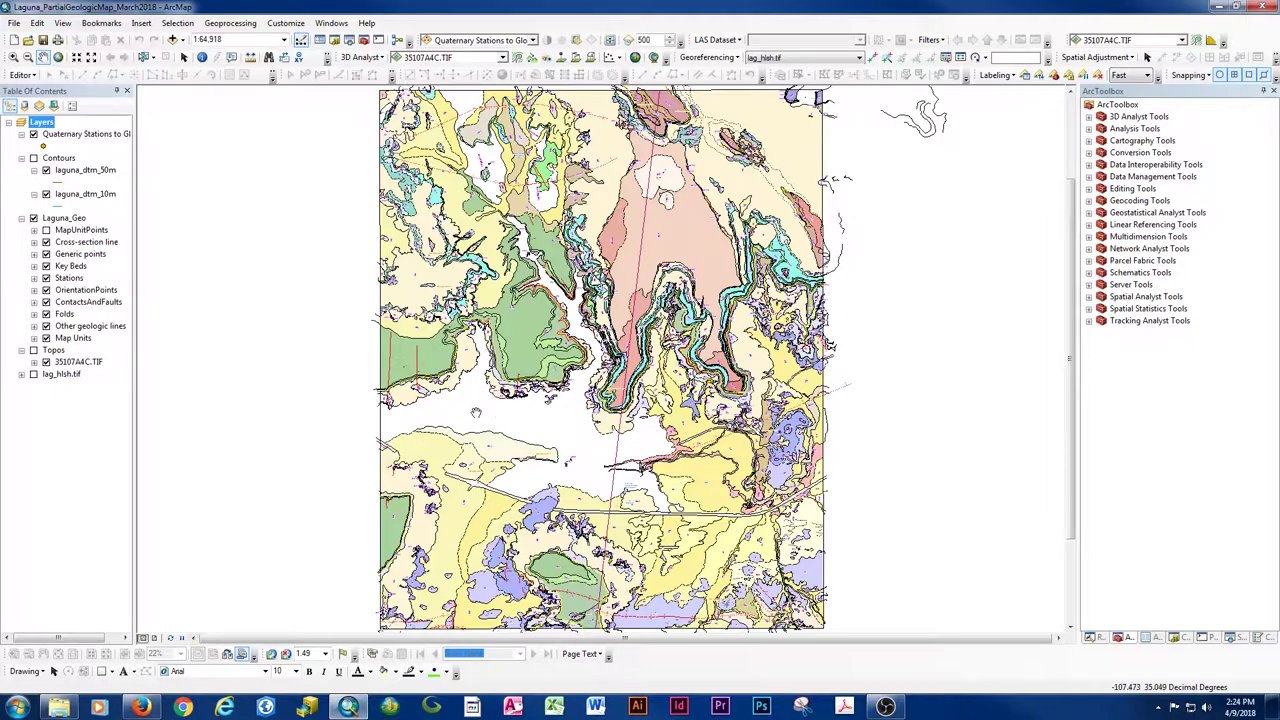
drag(324, 276, 758, 543)
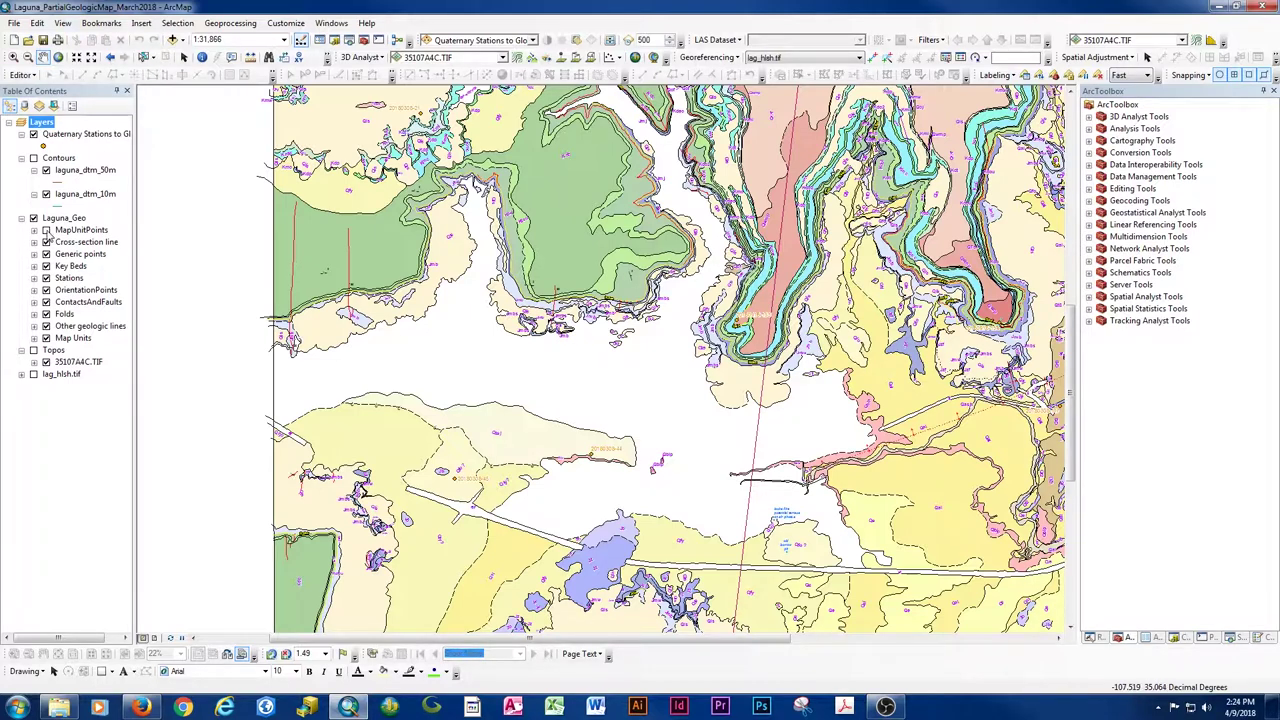
click(46, 230)
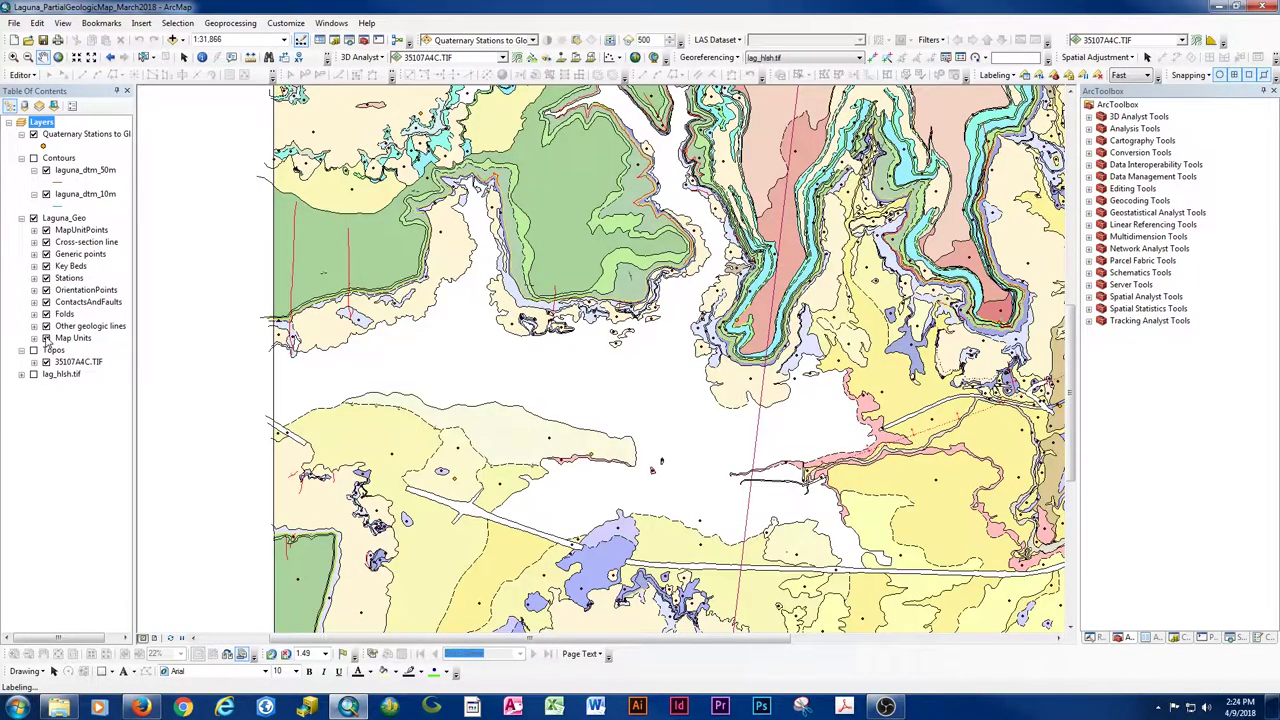
click(46, 338)
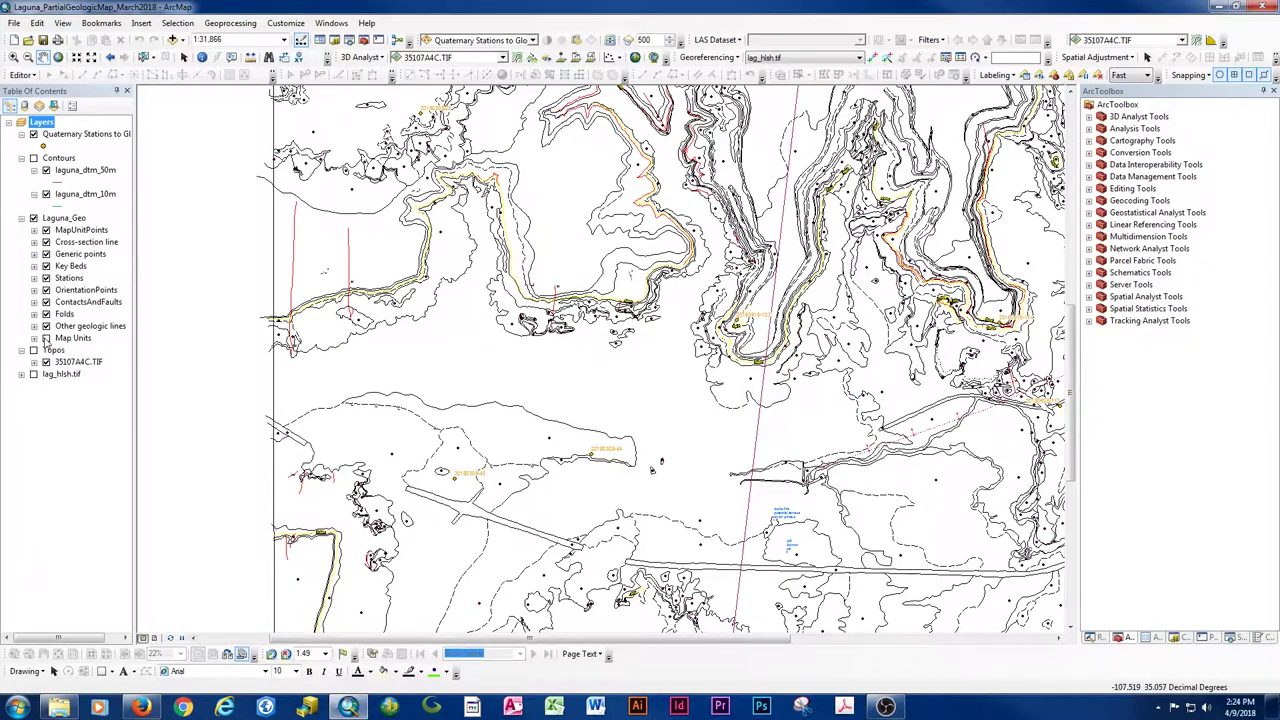
click(72, 304)
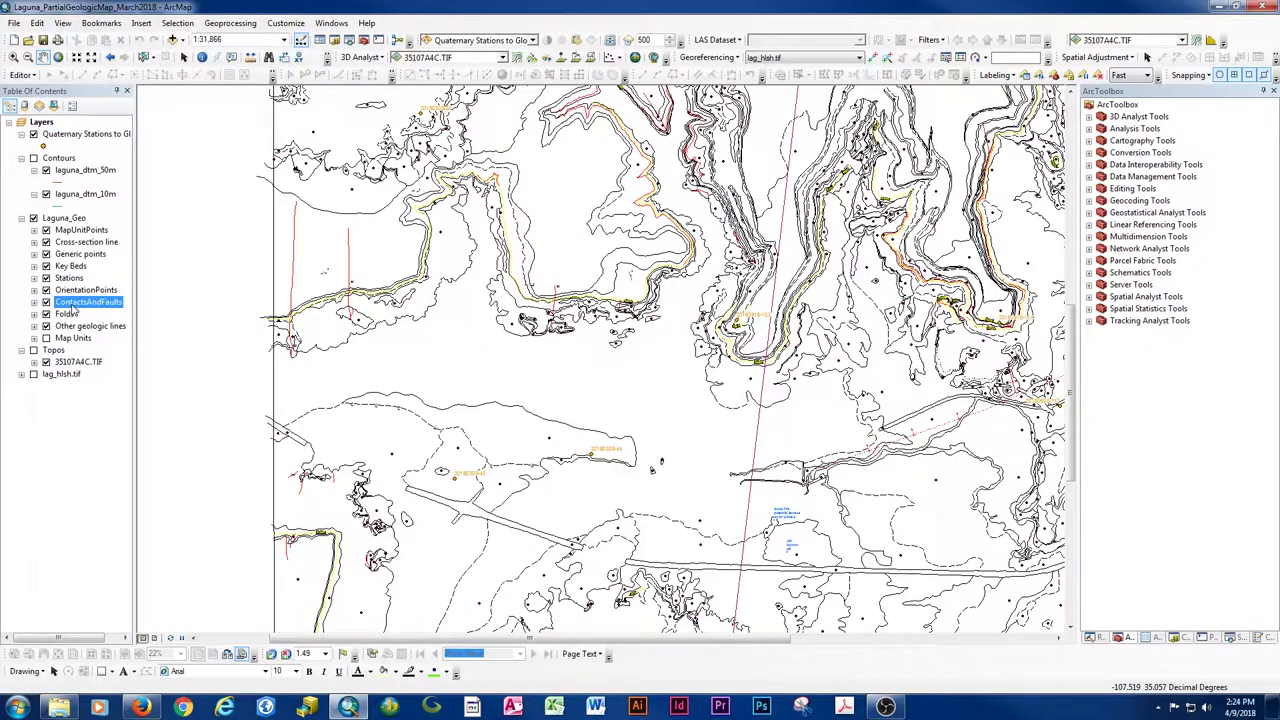
- Turn the Map Units layer back on in the Laguna_Geo group, keeping the ContactsAndFaults layer on
click(74, 304)
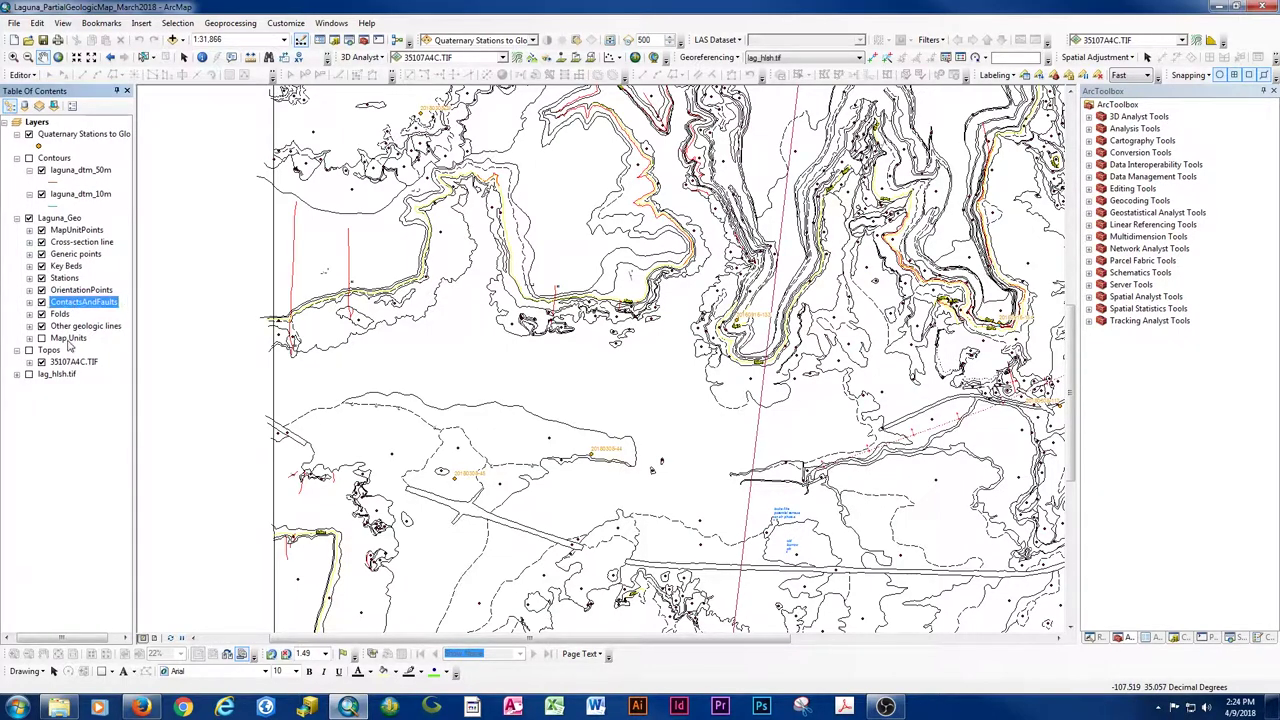
click(41, 338)
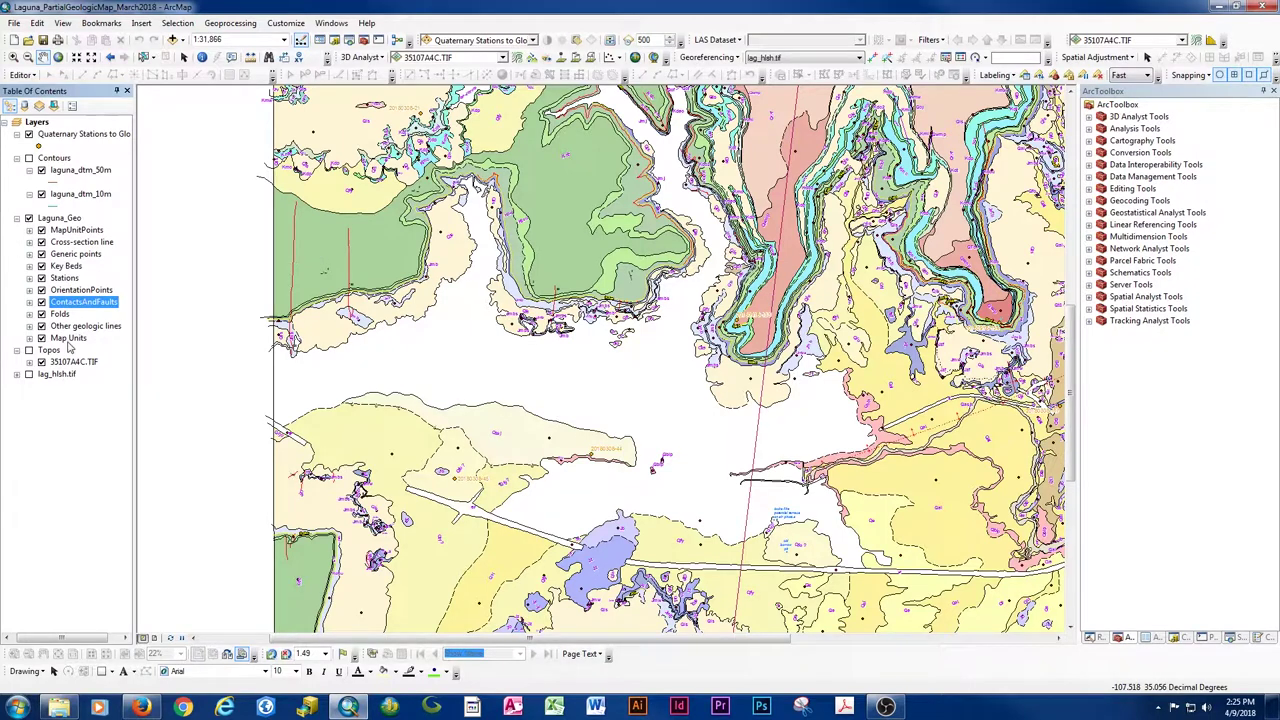
click(68, 338)
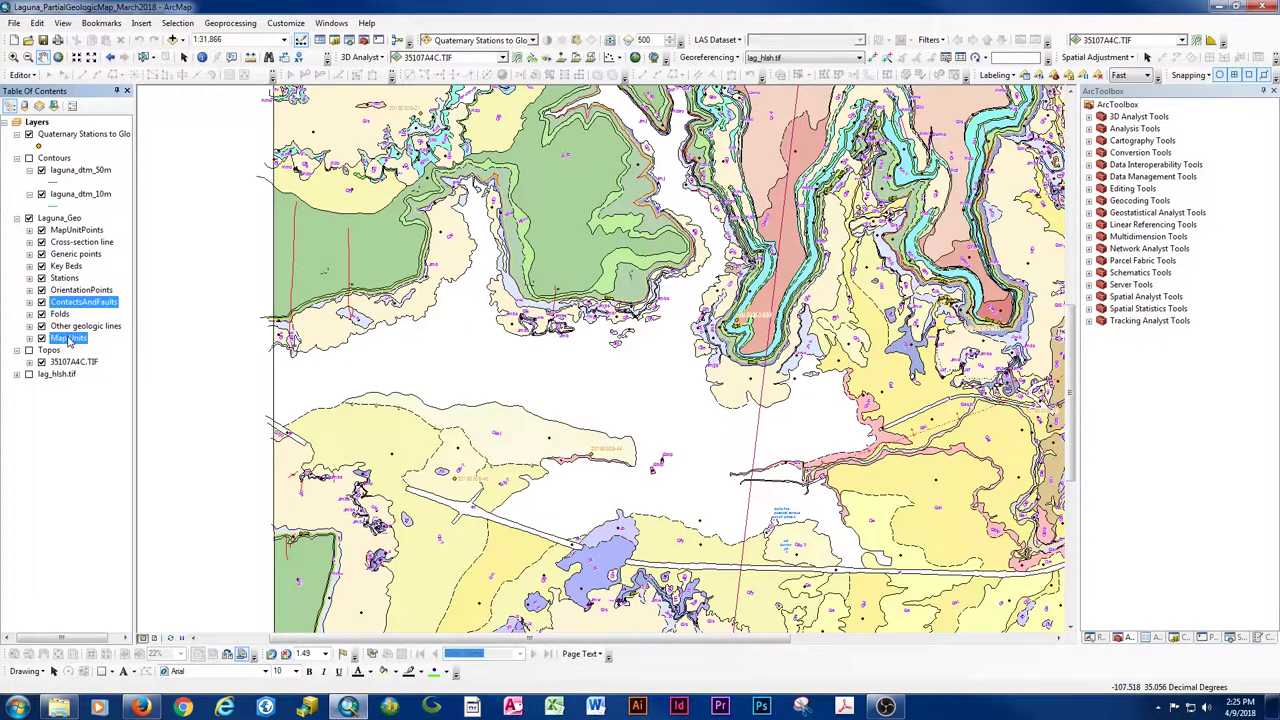
- List the layers by selection, make ContactsAndFaults selectable, and make Map Units and the Quaternary Stations layer not selectable
click(55, 106)
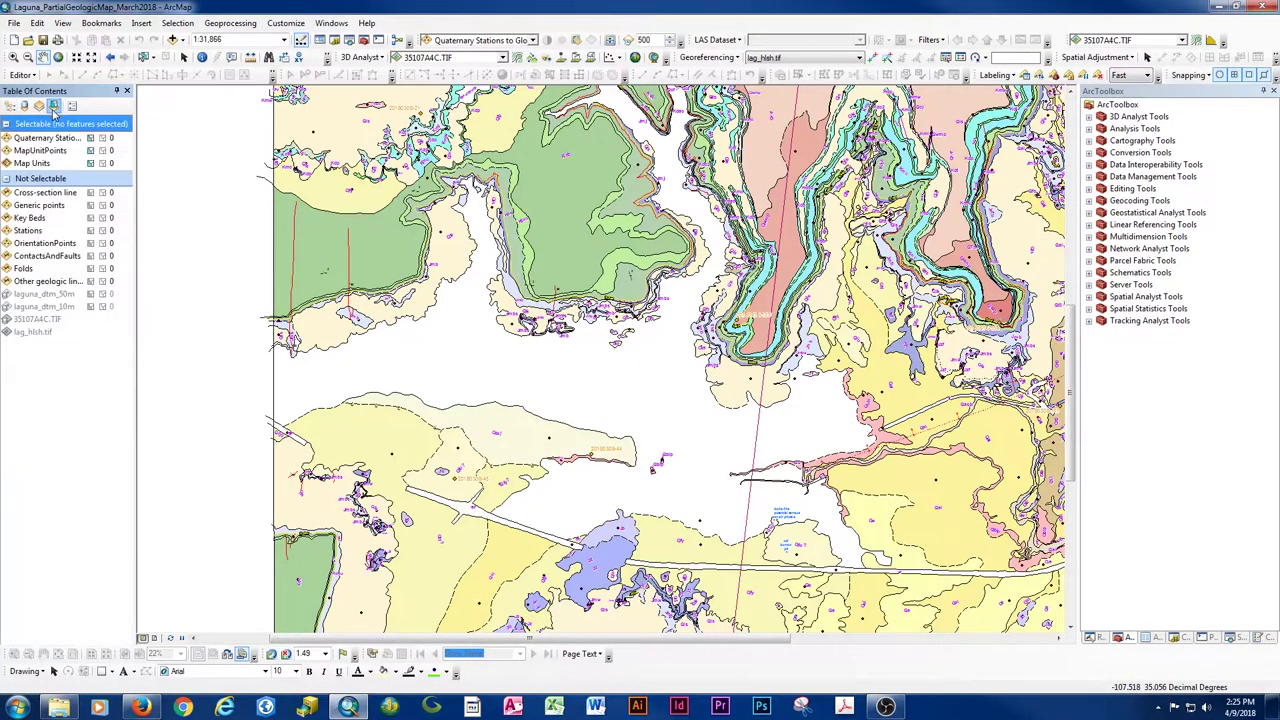
click(90, 164)
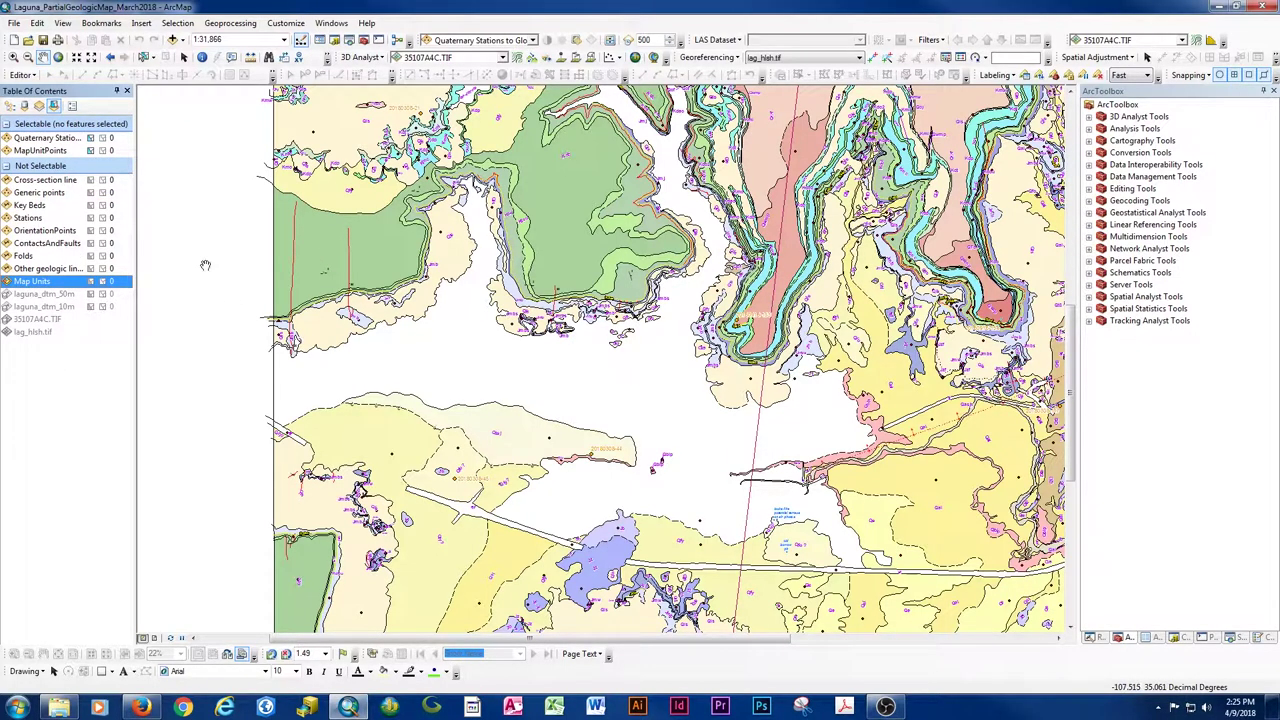
click(90, 243)
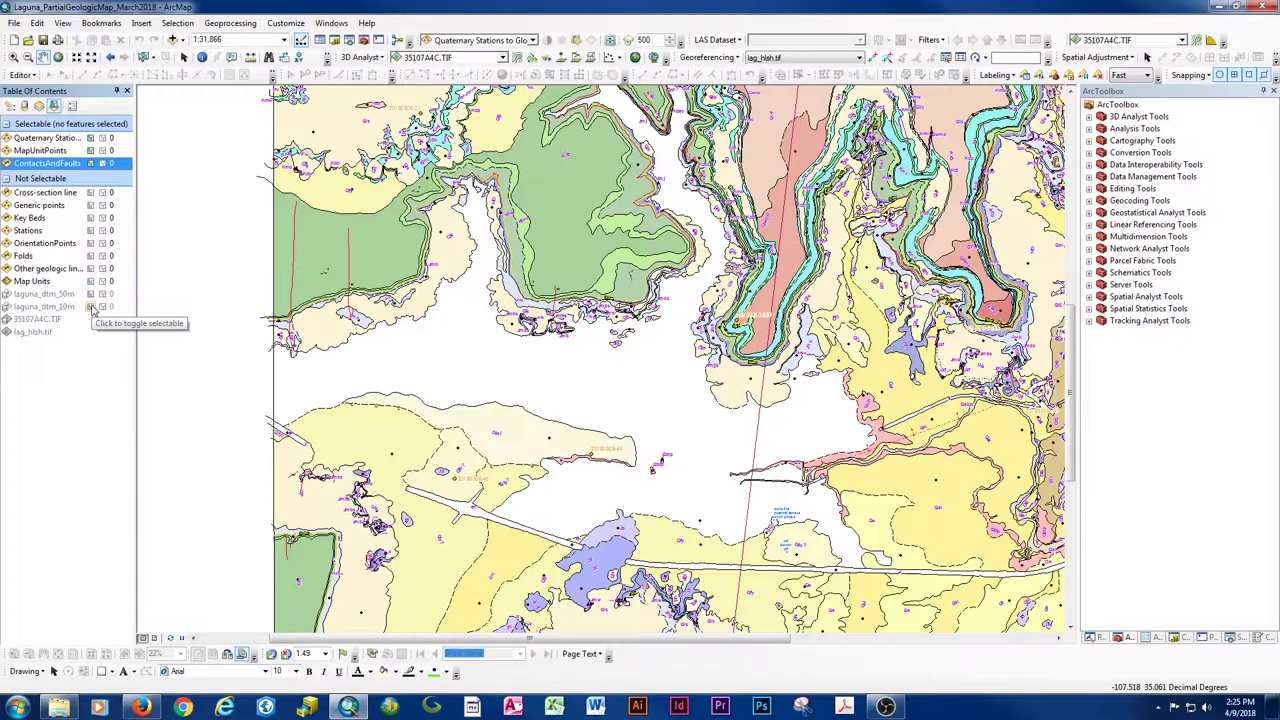
click(91, 138)
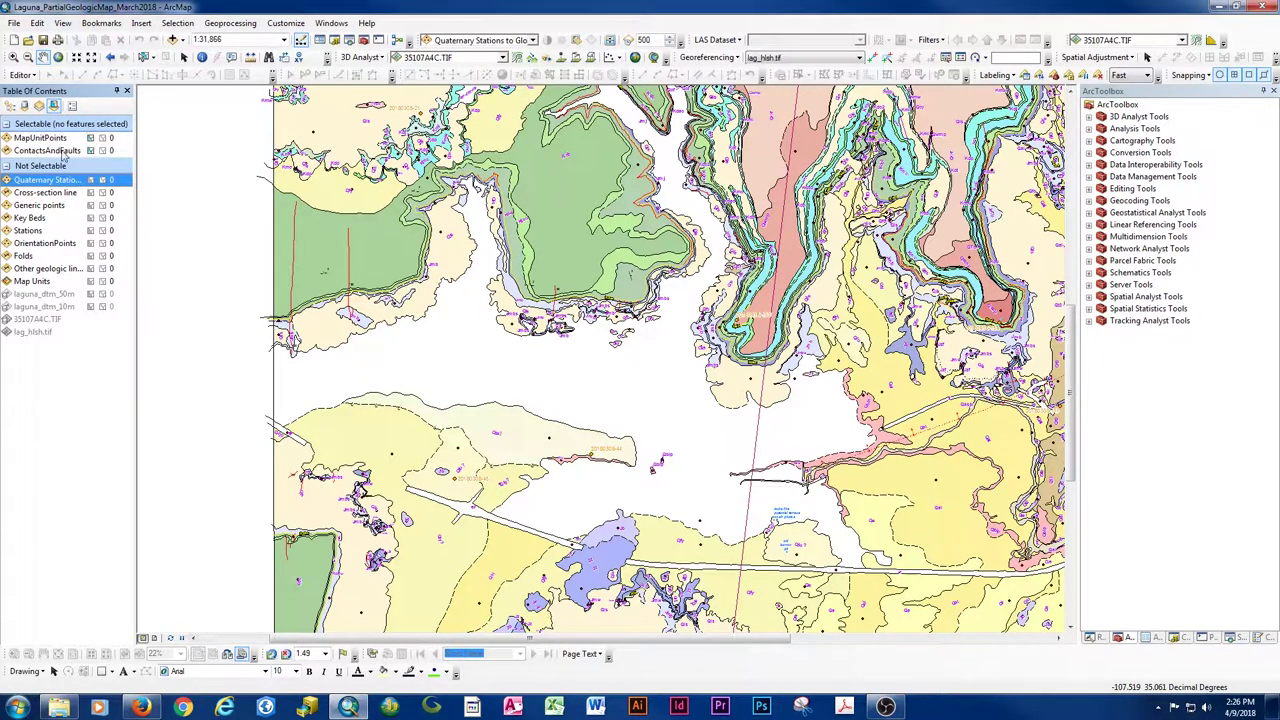
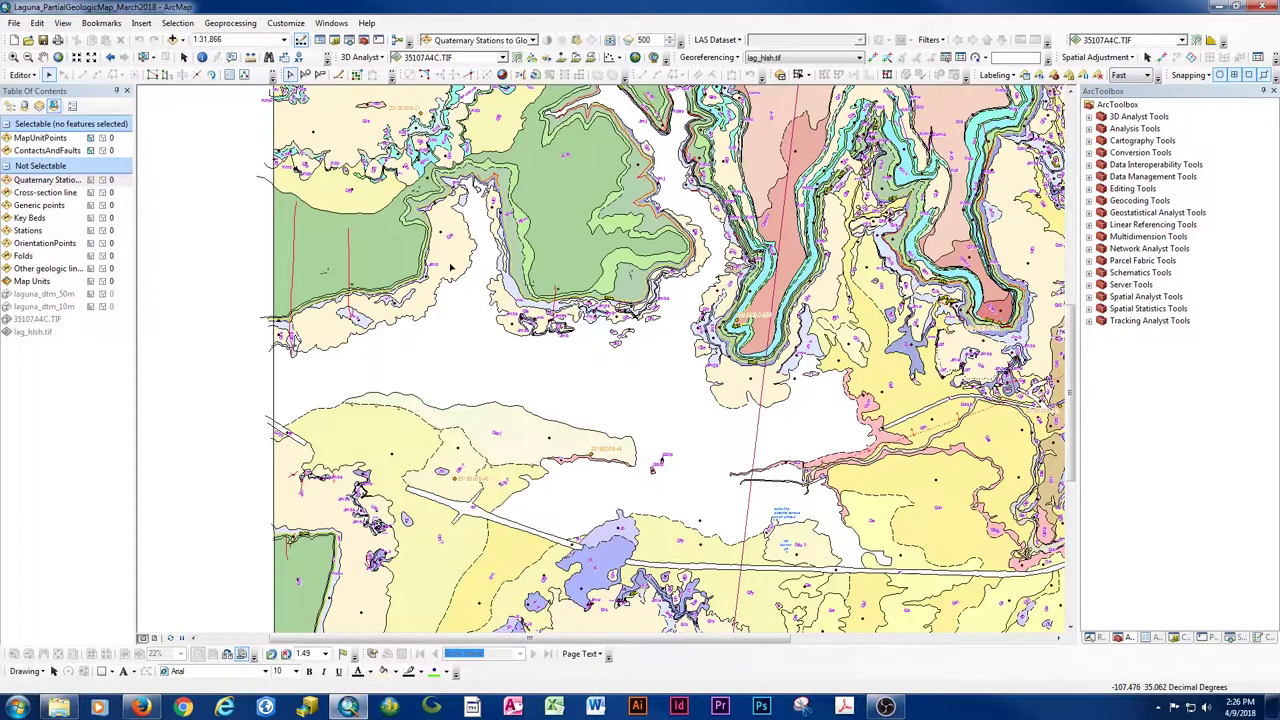
- Test feature selection on the contact line along the northern edge of the Qtsj unit and on the map unit point inside it
click(472, 408)
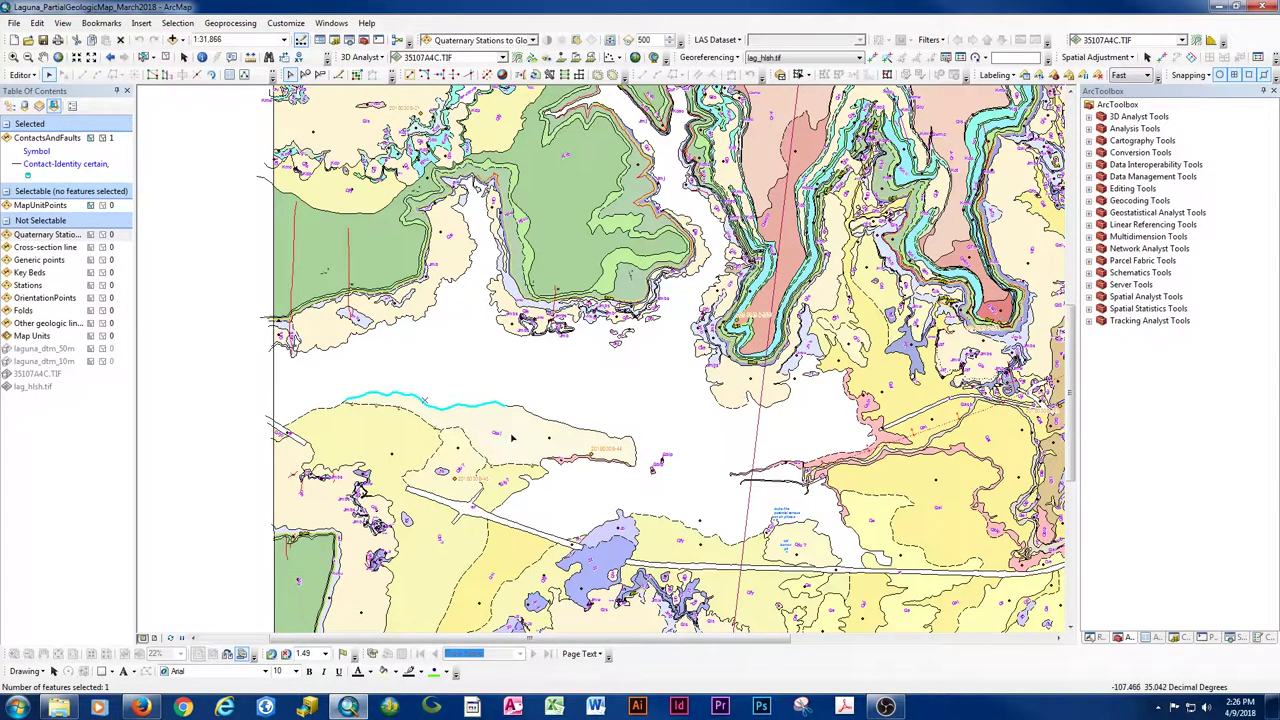
click(549, 439)
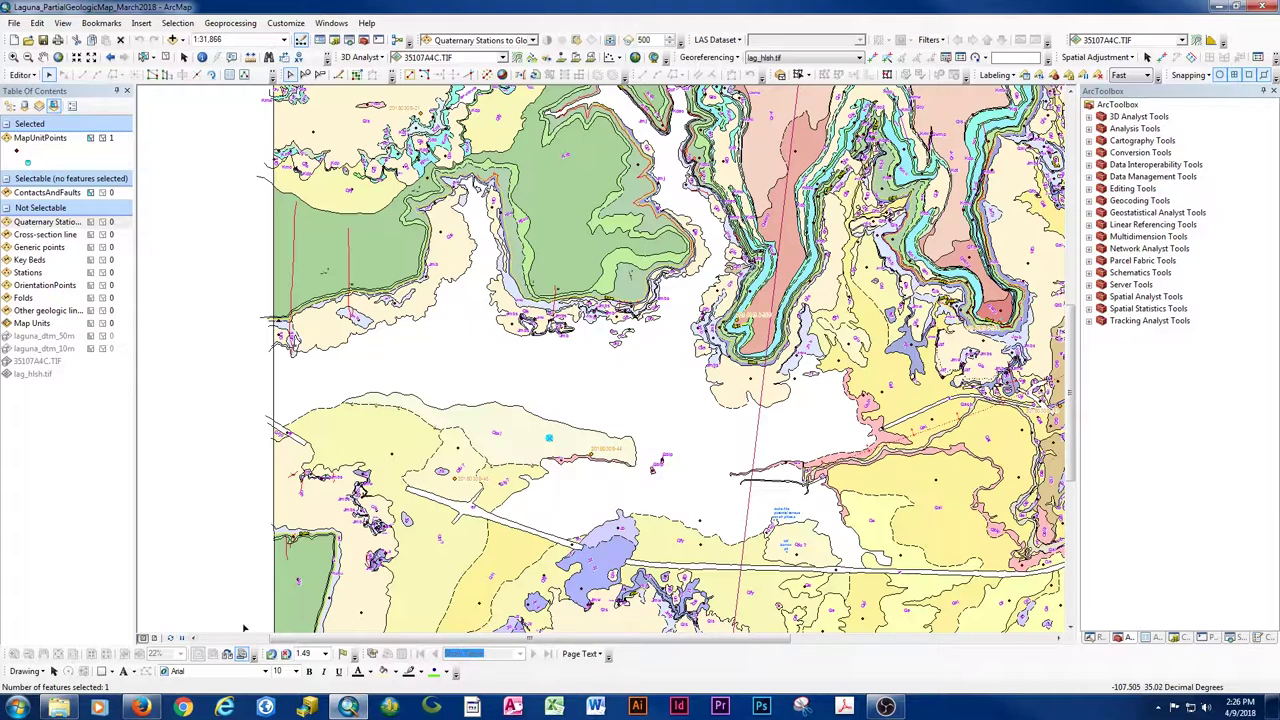
click(155, 712)
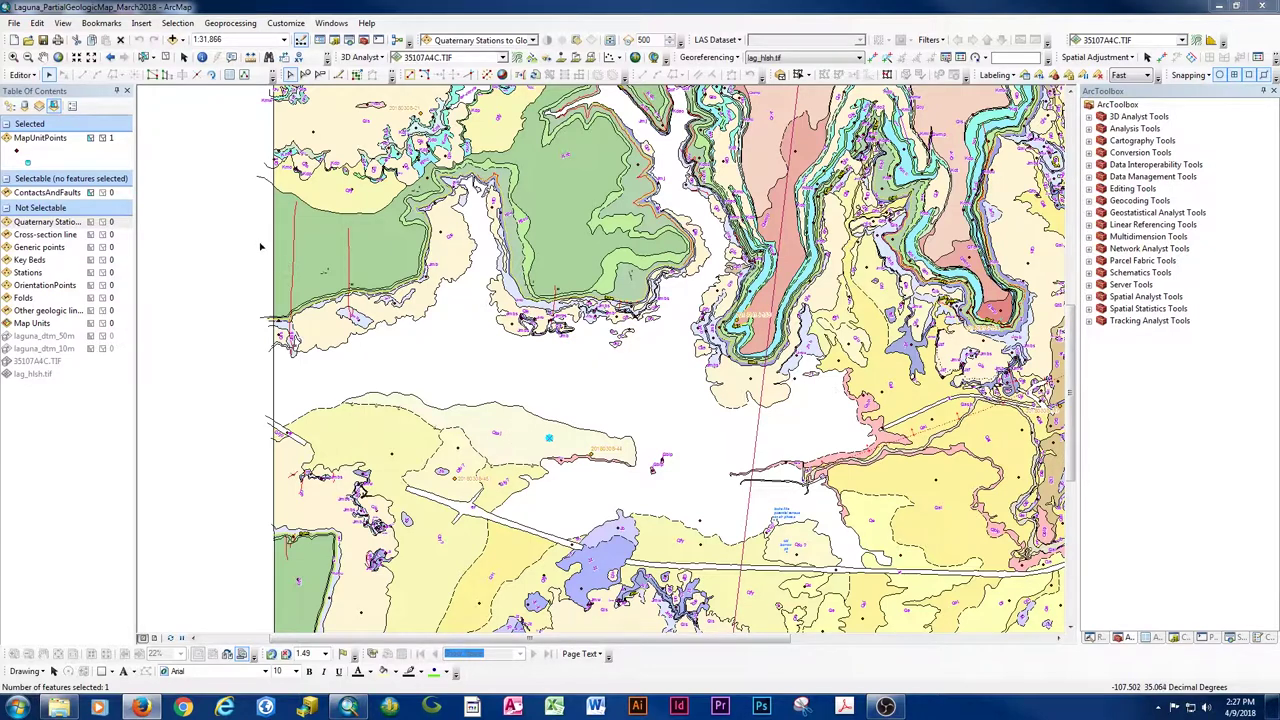
- Draw a "Contact-Identity certain, location accurate" line arching north from the Qtsj unit's northern edge to its northeast corner, closing off a new area
click(1267, 638)
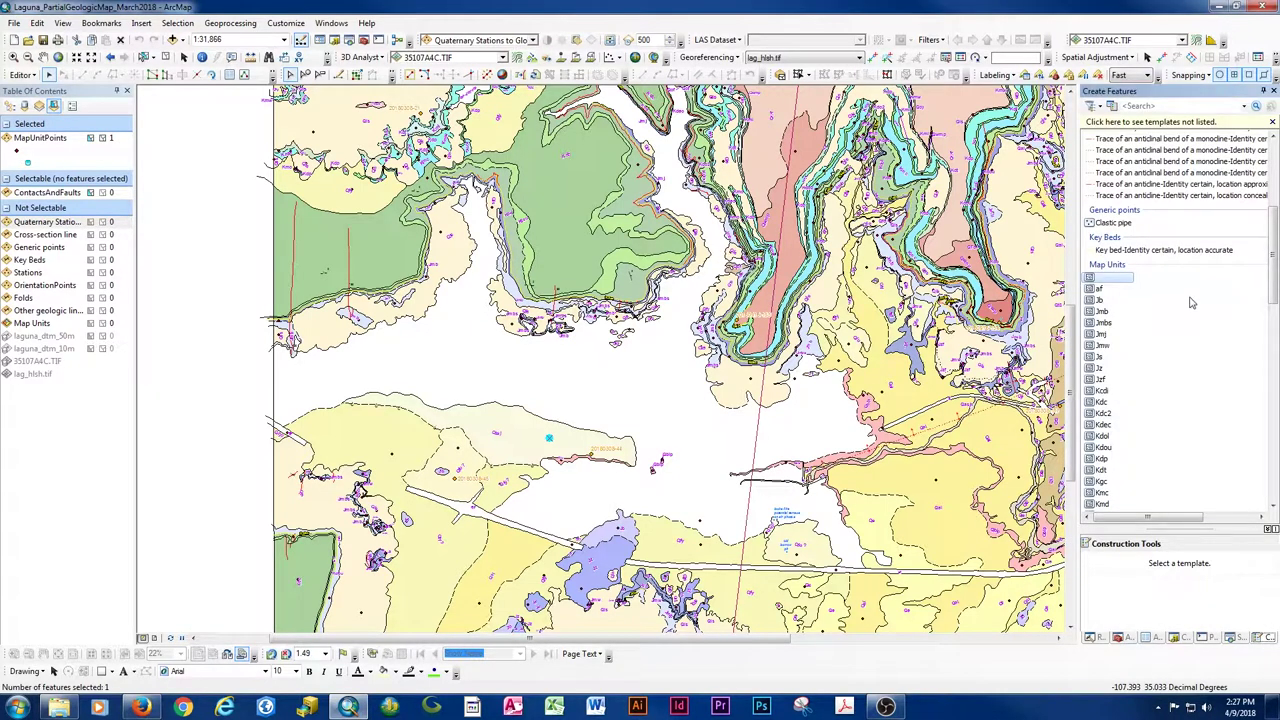
drag(1273, 277, 1275, 210)
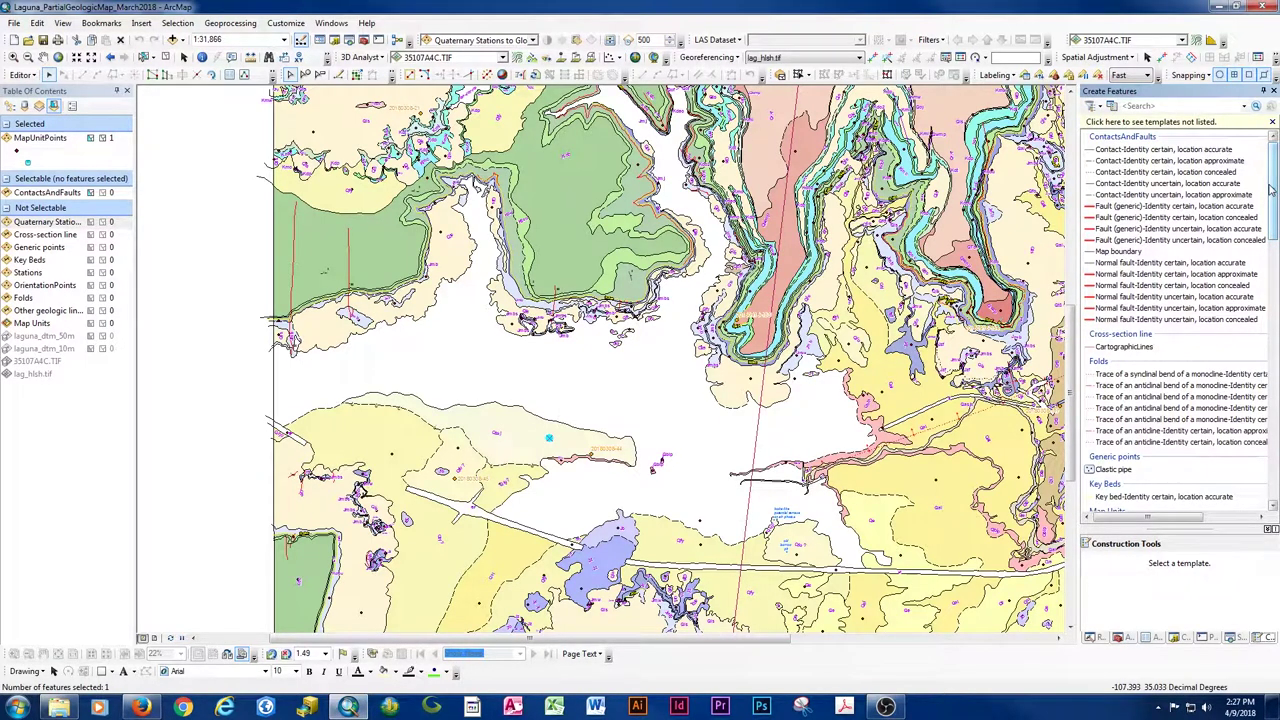
click(1178, 150)
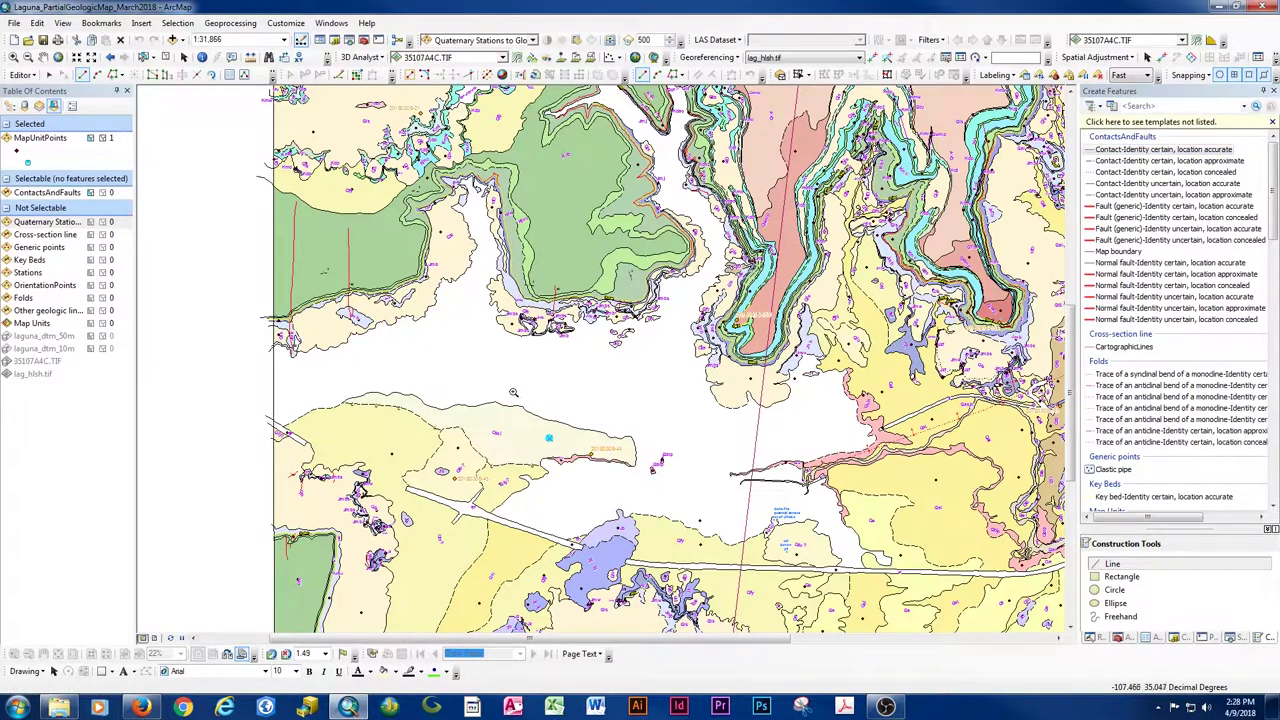
drag(481, 368, 656, 460)
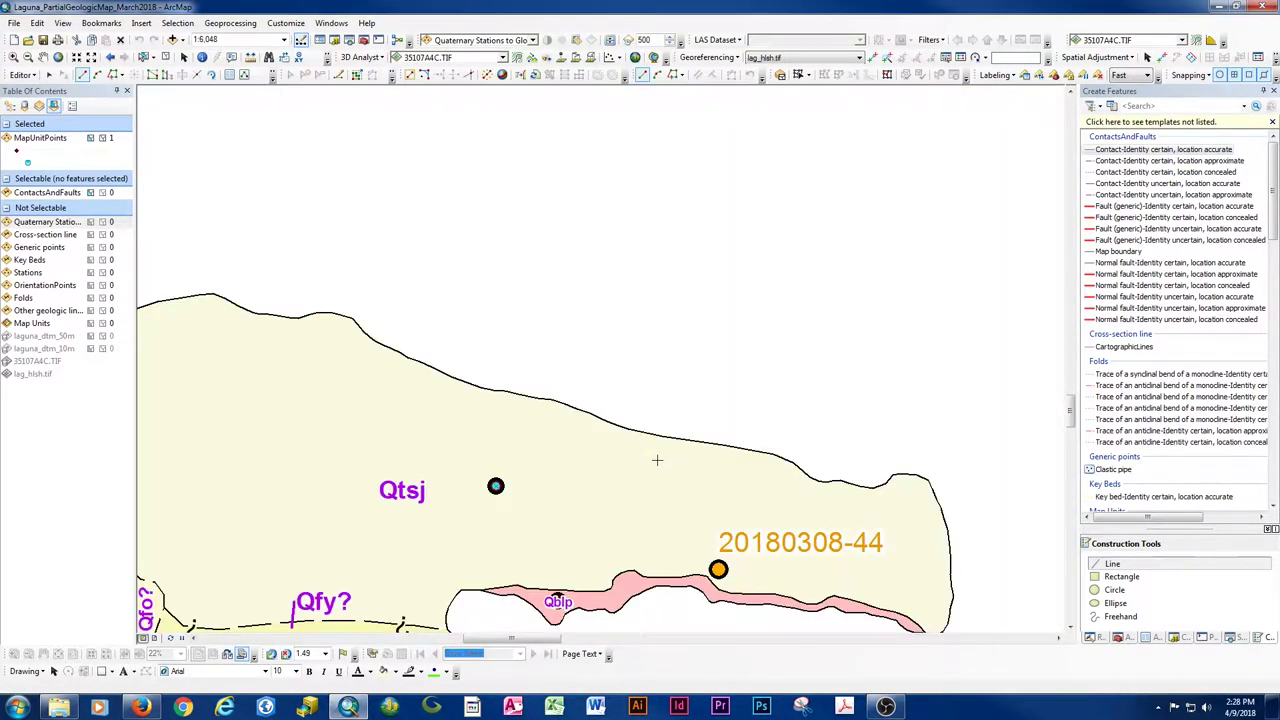
click(505, 391)
click(532, 374)
click(561, 368)
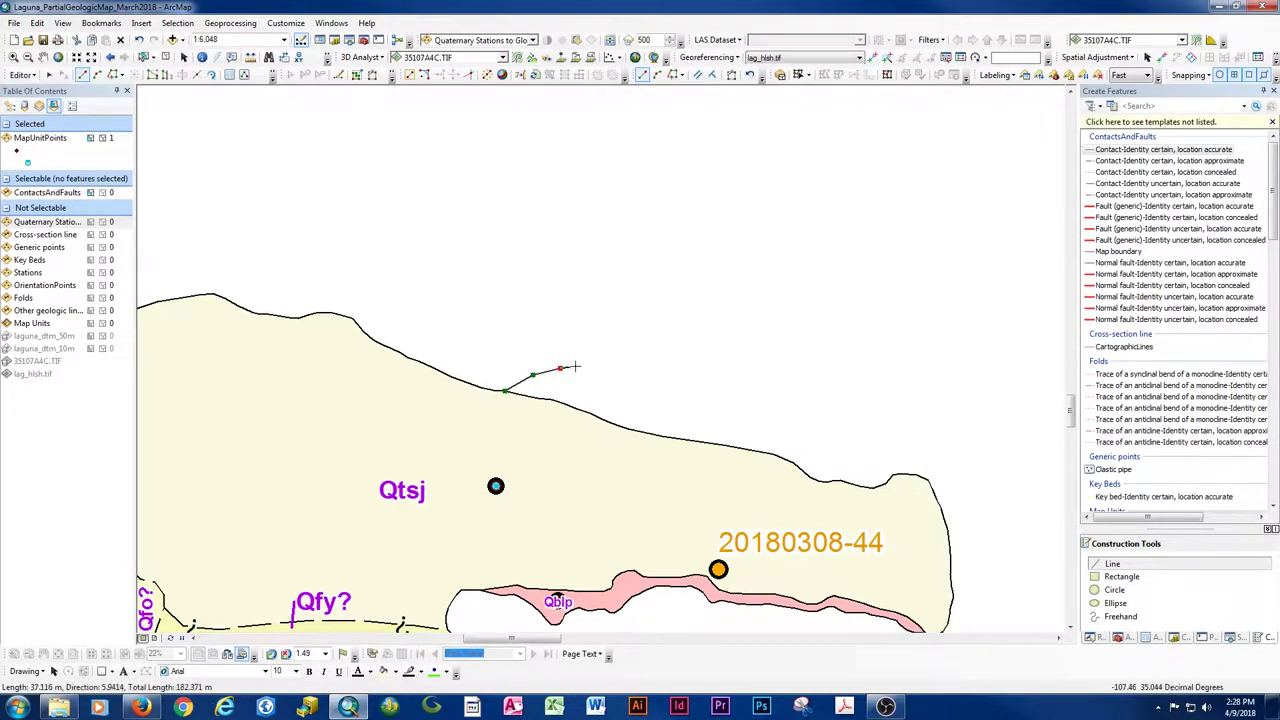
click(588, 367)
click(622, 377)
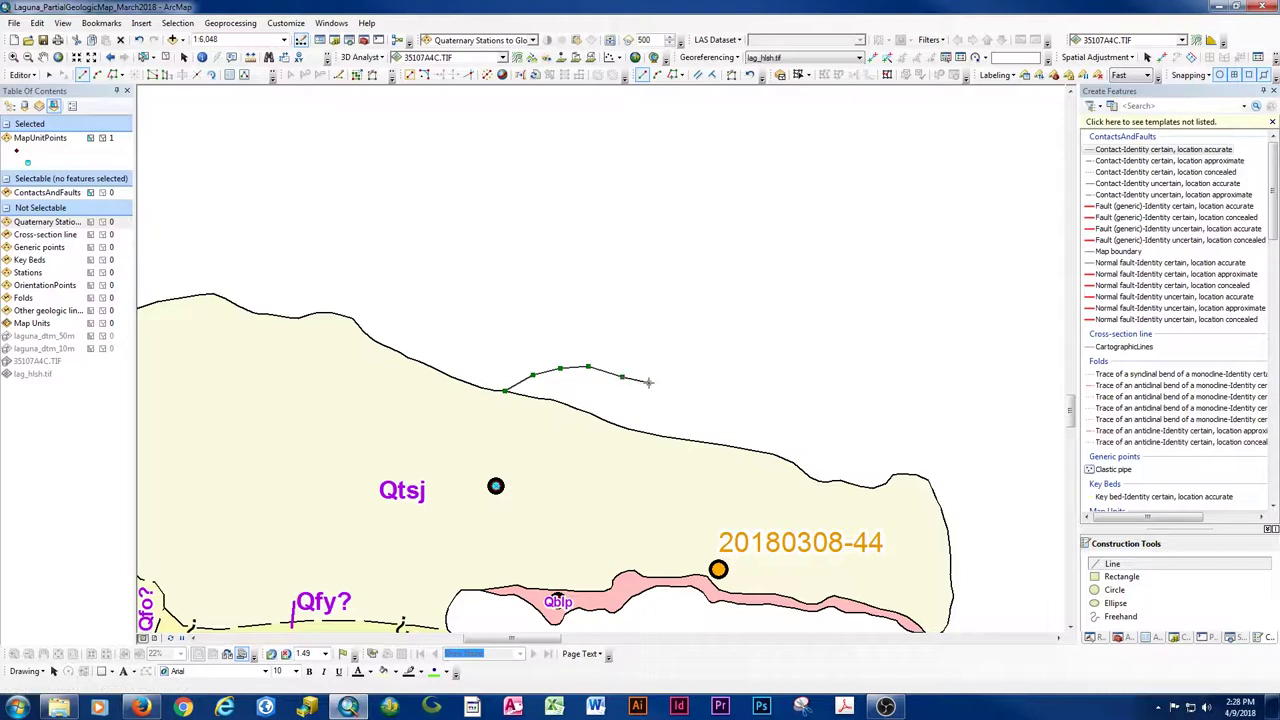
click(648, 382)
click(685, 380)
click(697, 373)
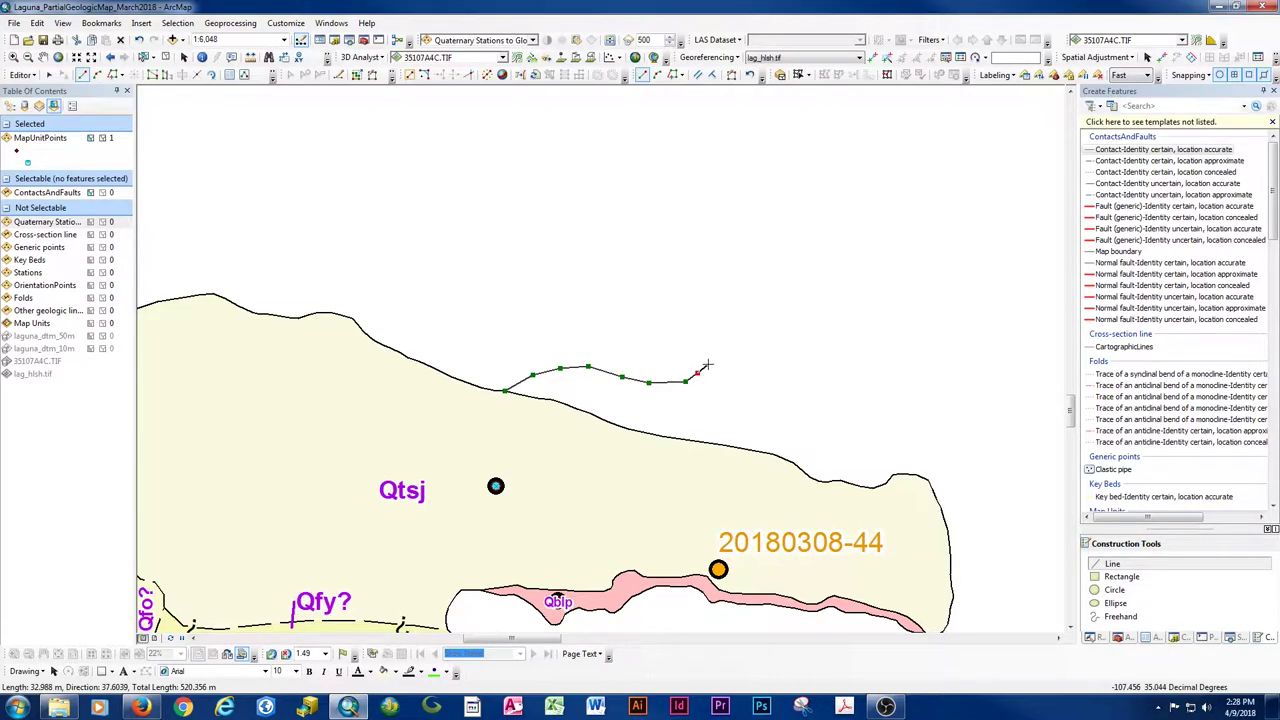
click(708, 365)
click(733, 369)
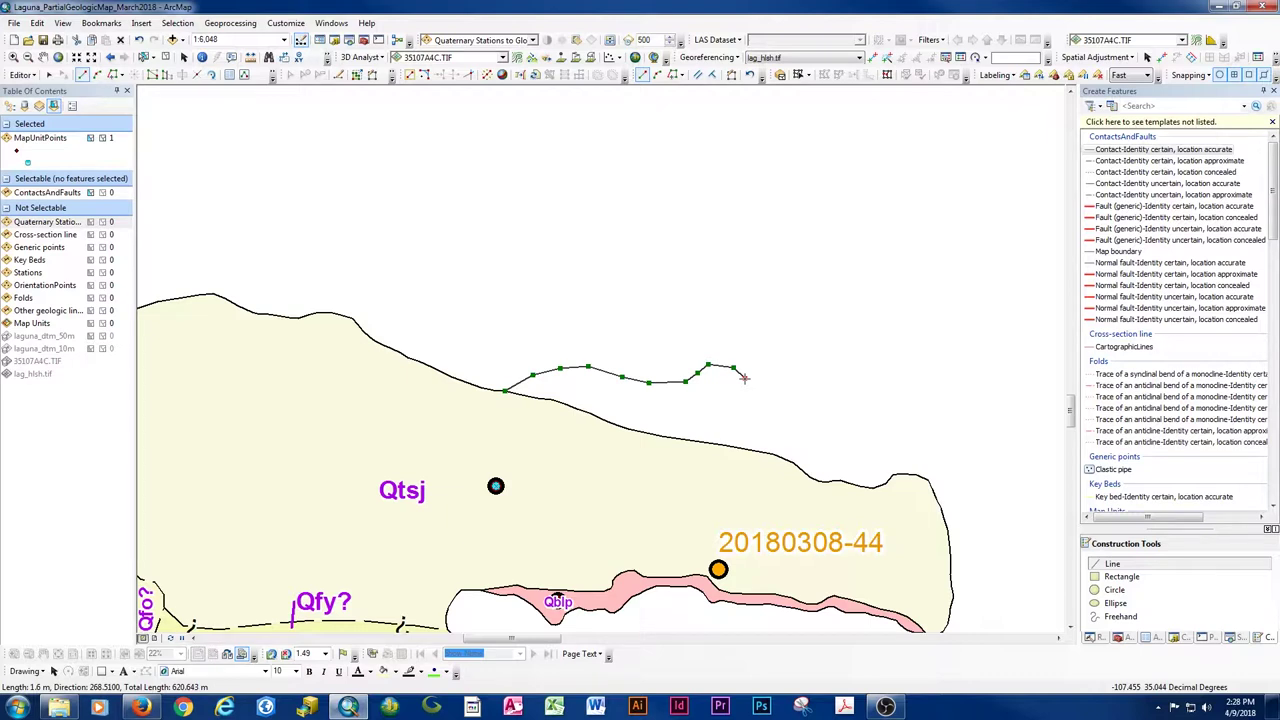
click(745, 379)
click(759, 386)
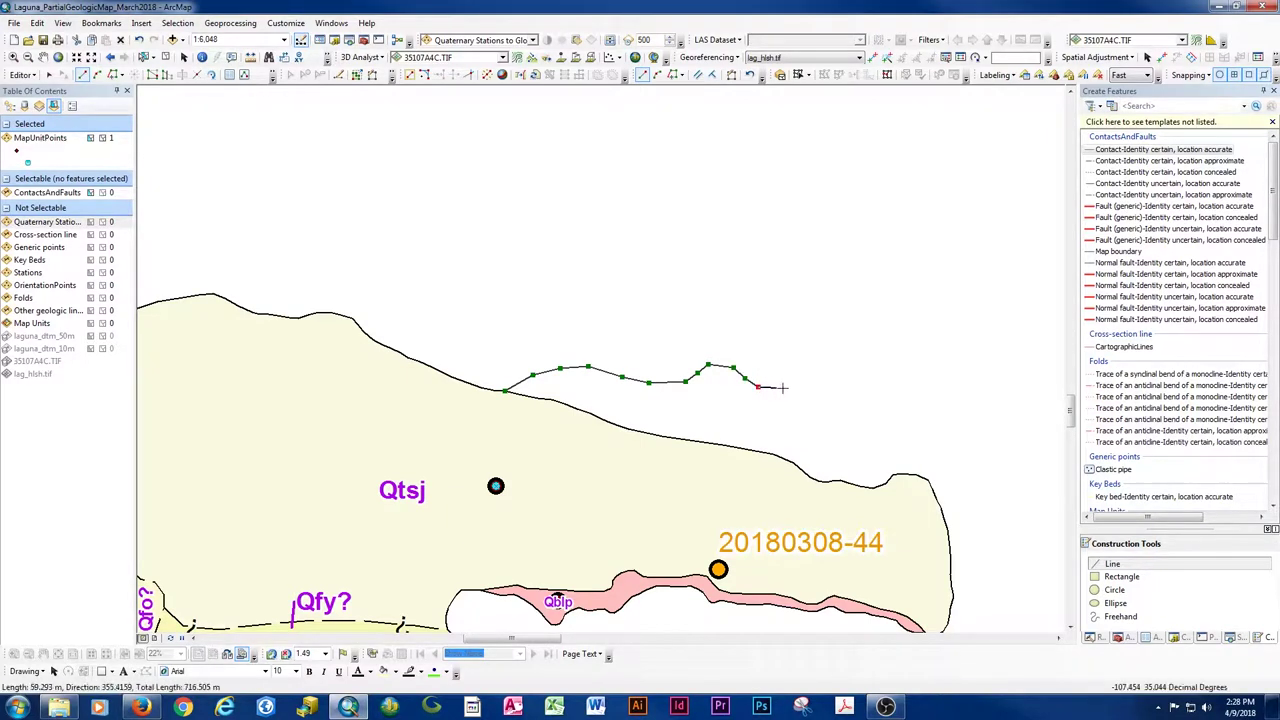
click(783, 387)
click(800, 380)
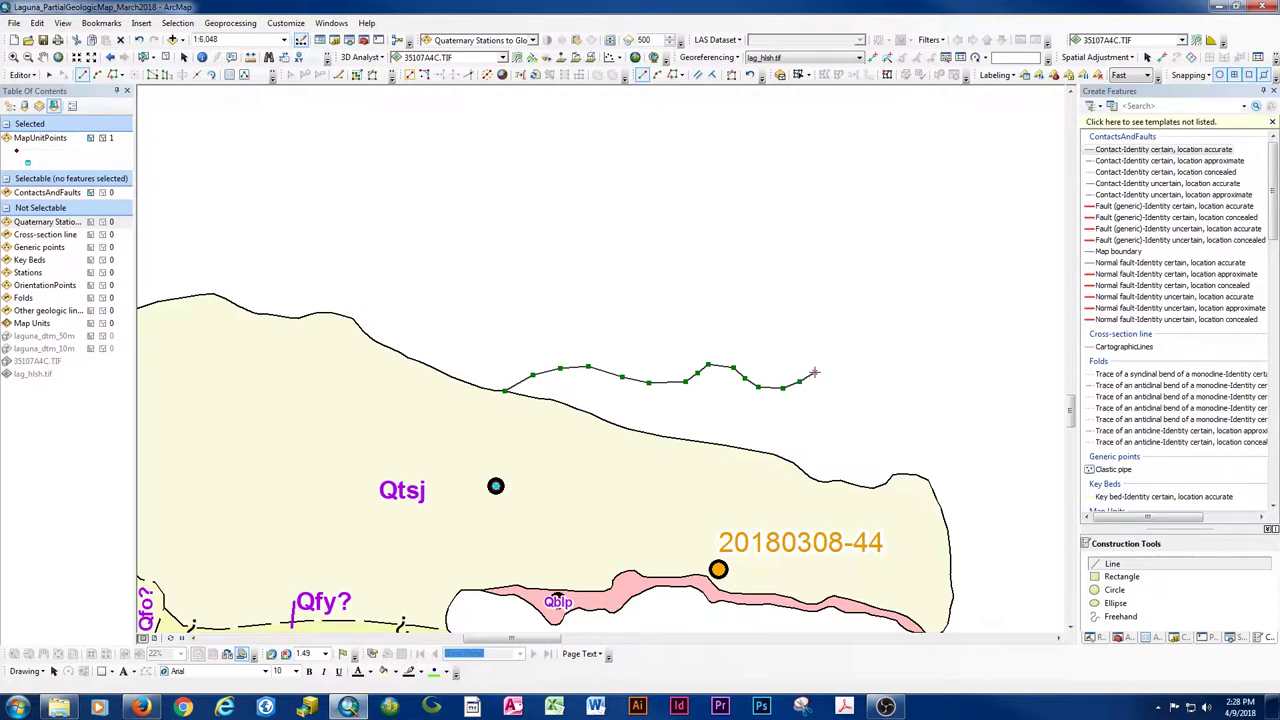
click(815, 371)
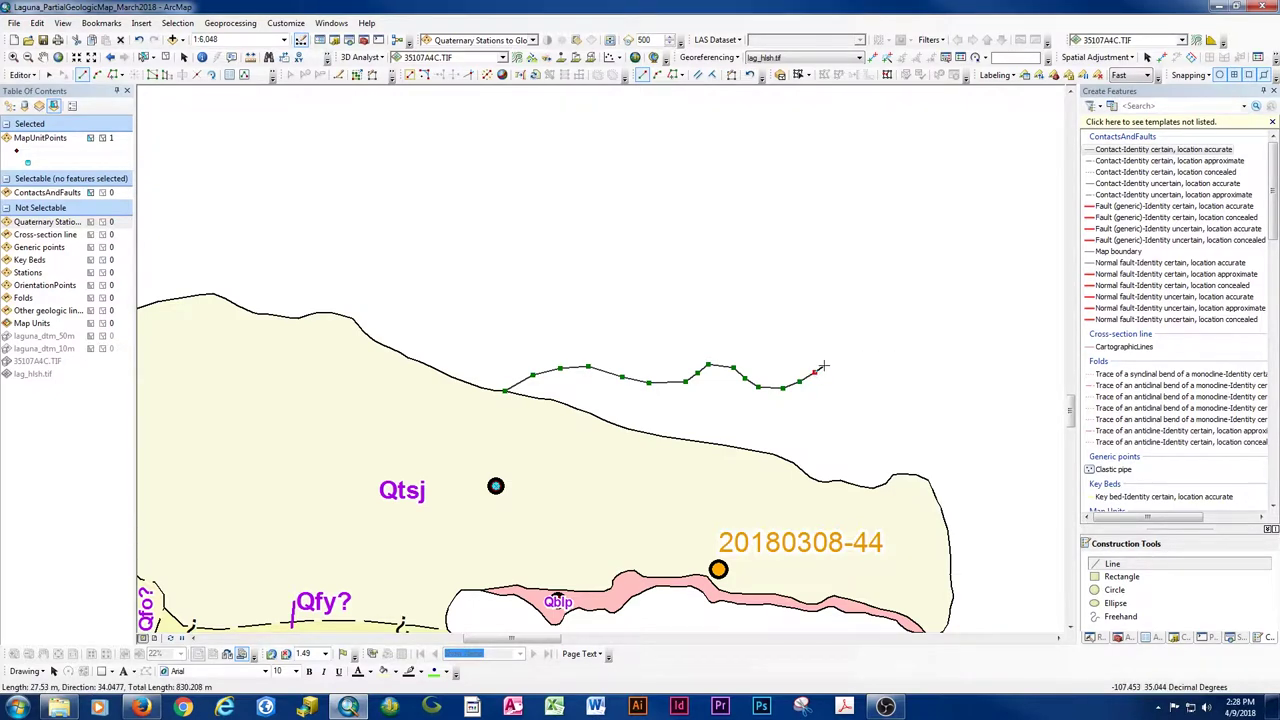
click(825, 365)
click(833, 363)
click(841, 362)
click(849, 362)
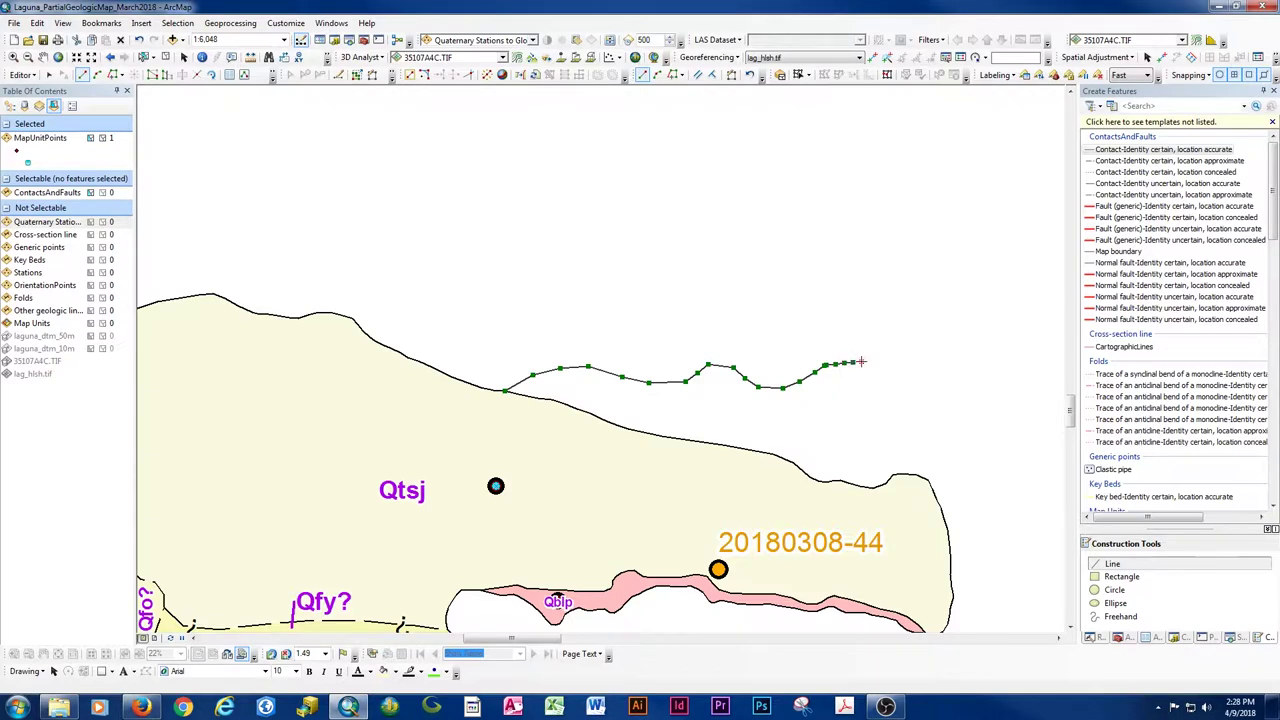
click(858, 362)
click(867, 362)
click(876, 365)
click(882, 376)
click(887, 384)
click(891, 392)
click(894, 400)
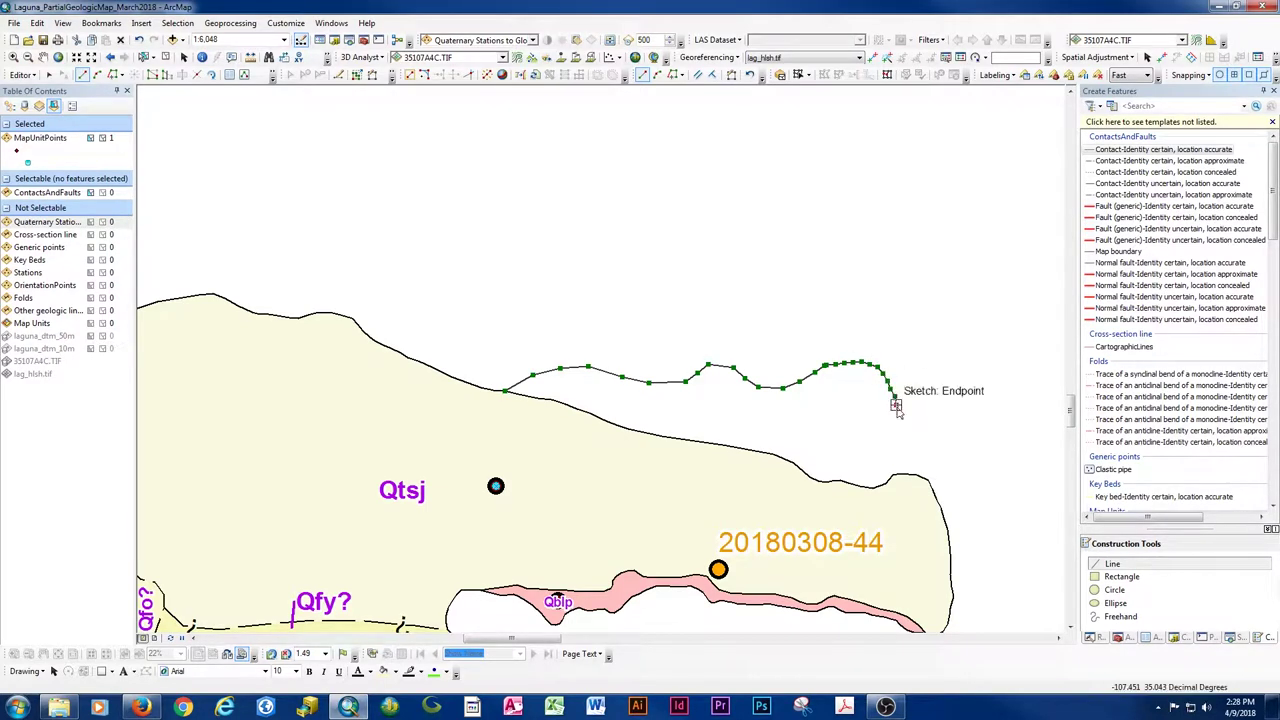
click(897, 407)
click(898, 412)
click(901, 419)
click(904, 426)
click(907, 433)
click(910, 440)
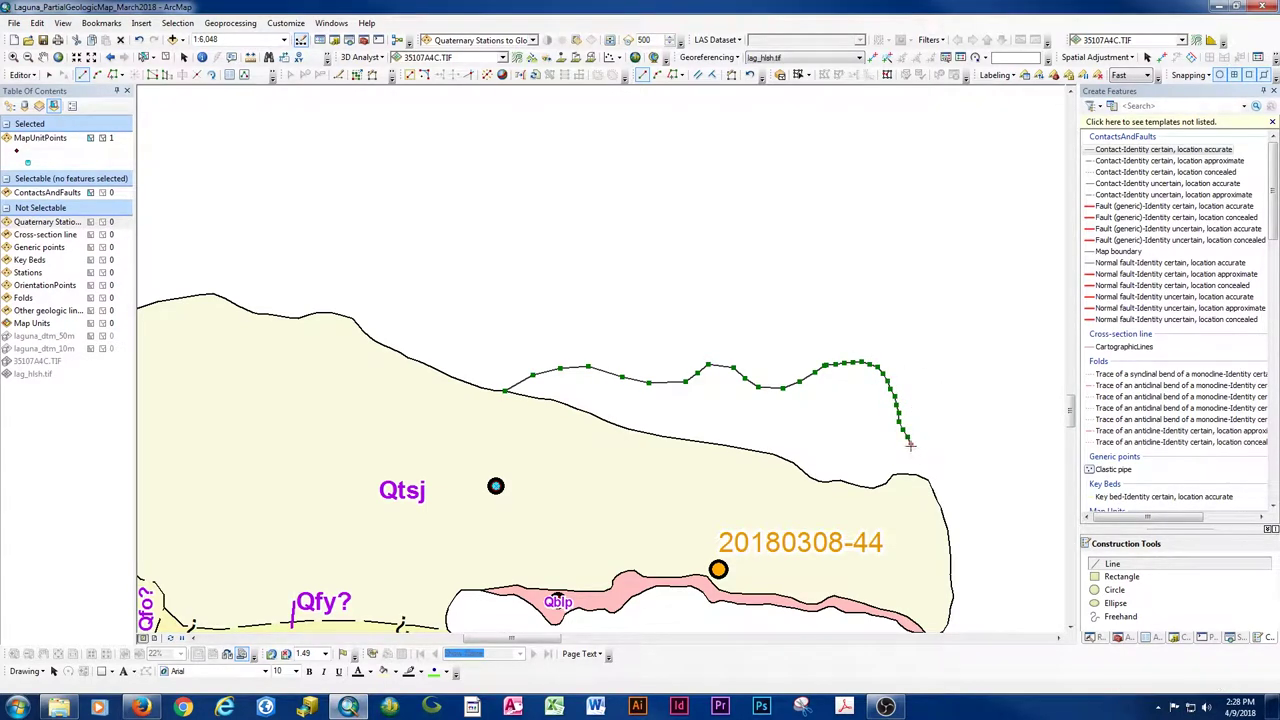
click(913, 447)
click(916, 453)
click(918, 458)
click(923, 467)
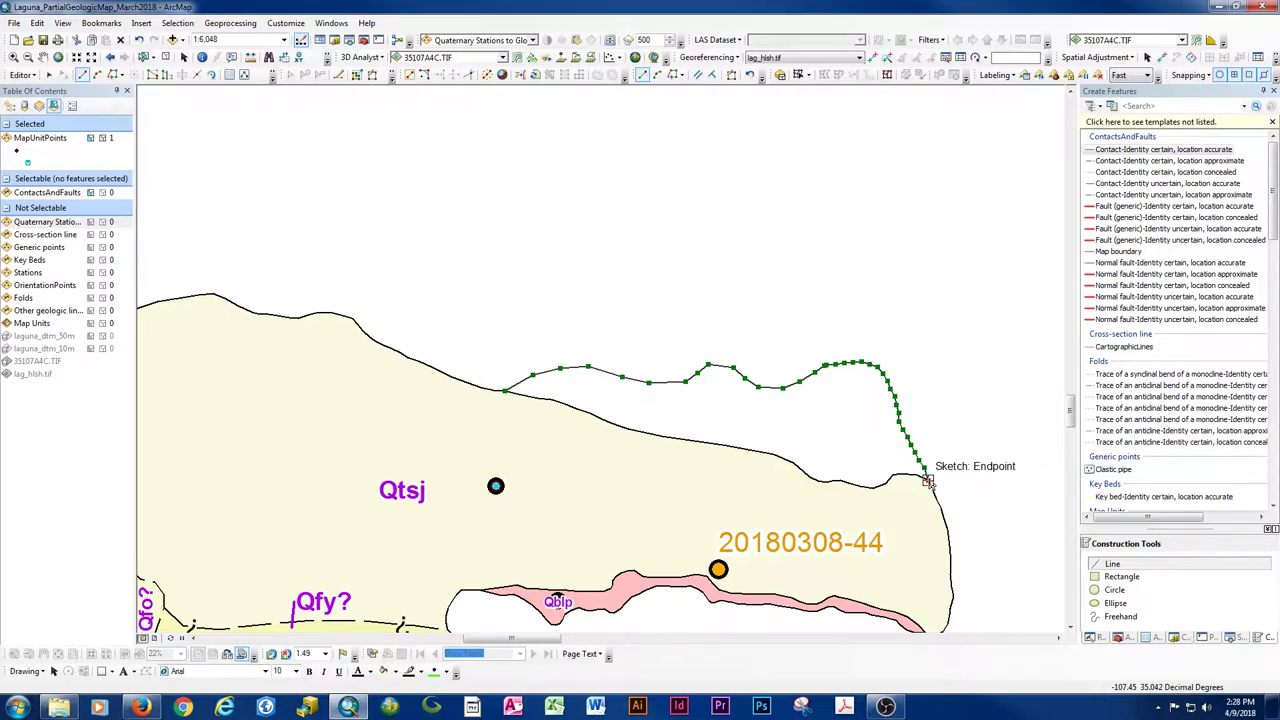
right_click(928, 481)
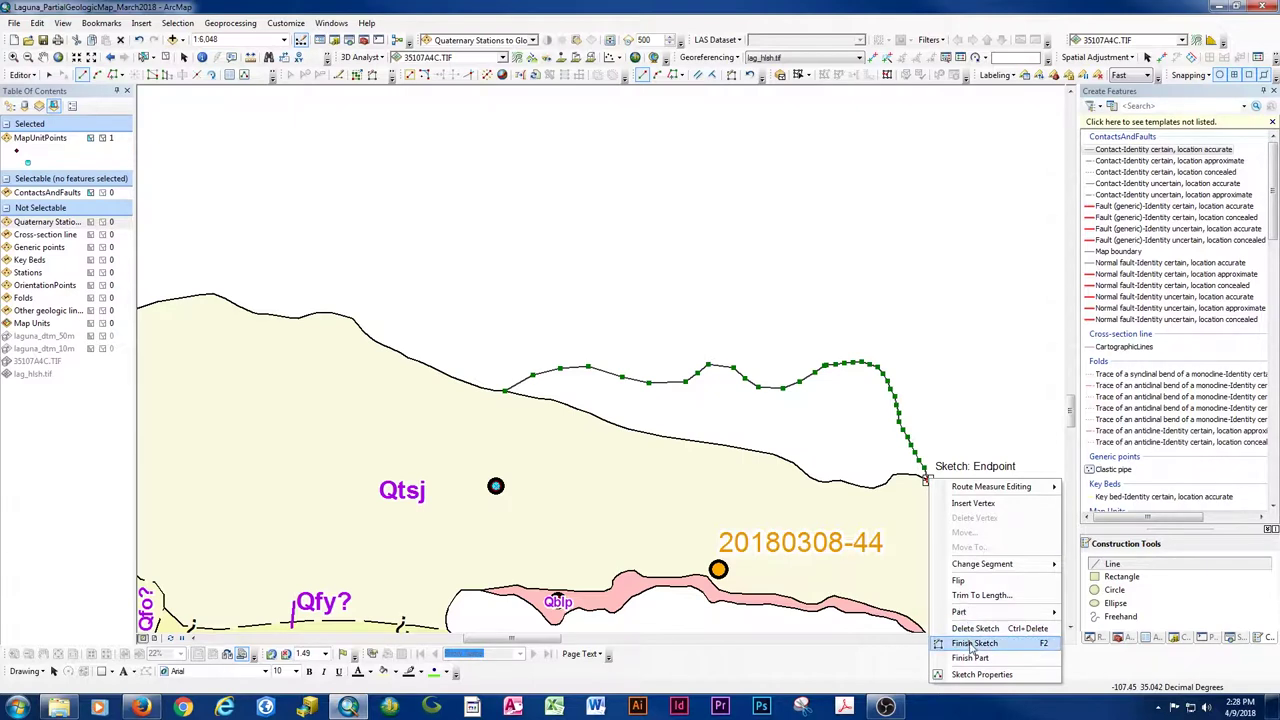
click(1043, 648)
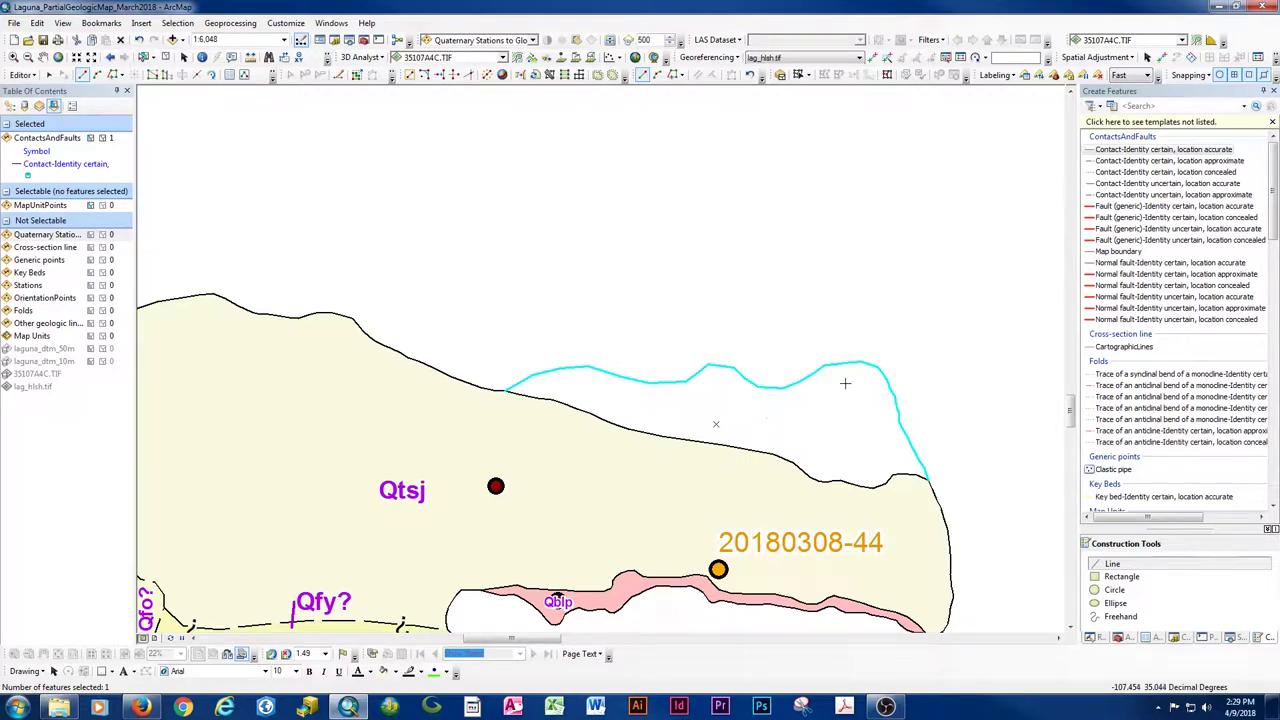
- Place a MapUnitPoints point inside the new area enclosed by the contact line north of the Qtsj unit
drag(1275, 222, 1275, 451)
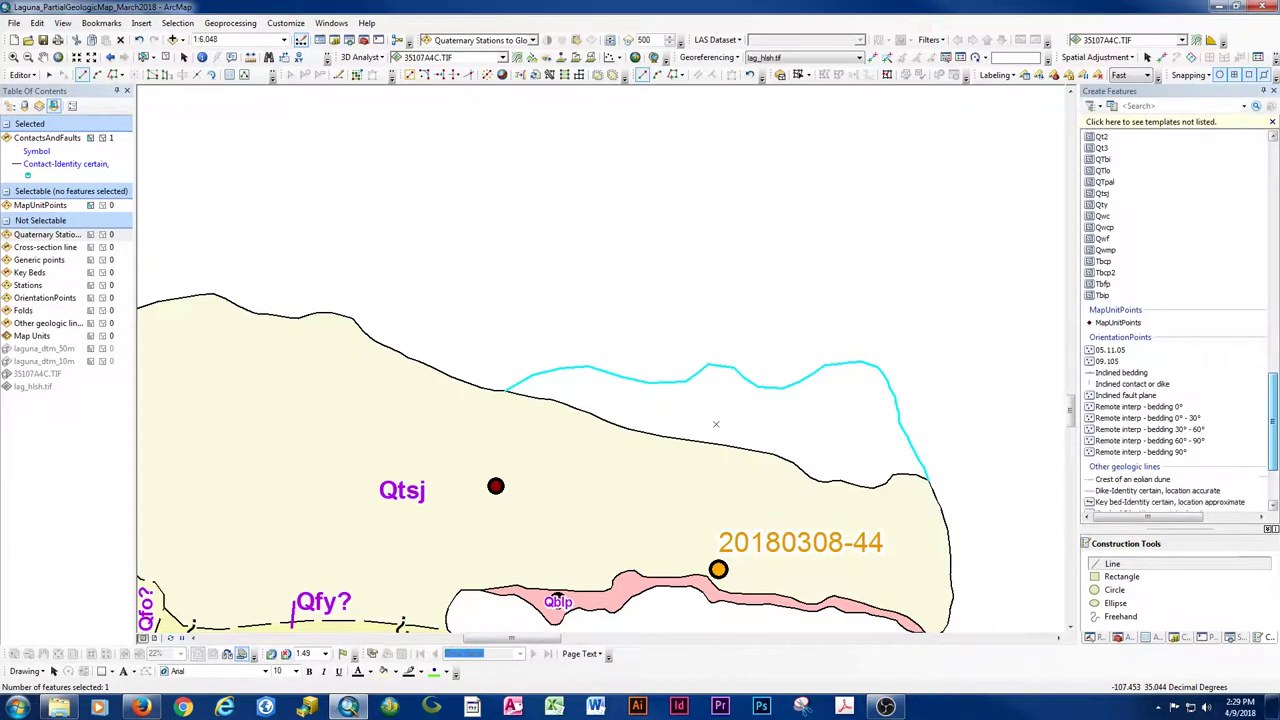
click(1108, 324)
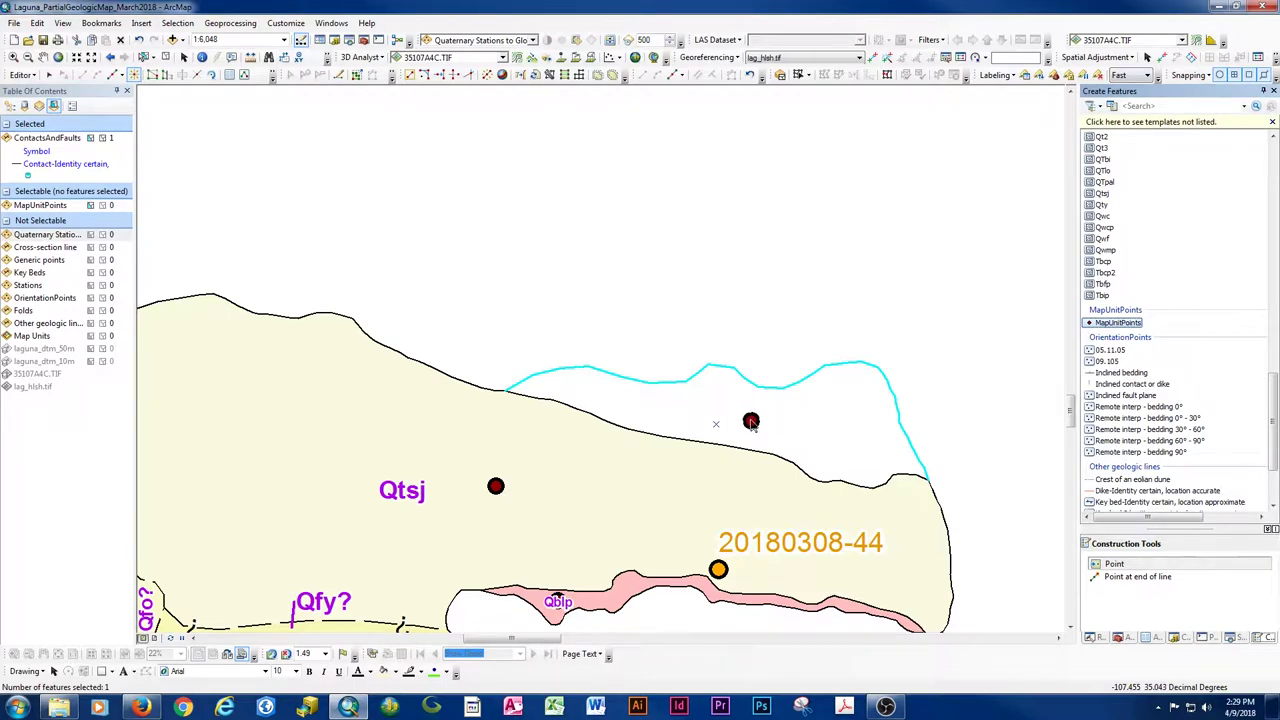
click(751, 421)
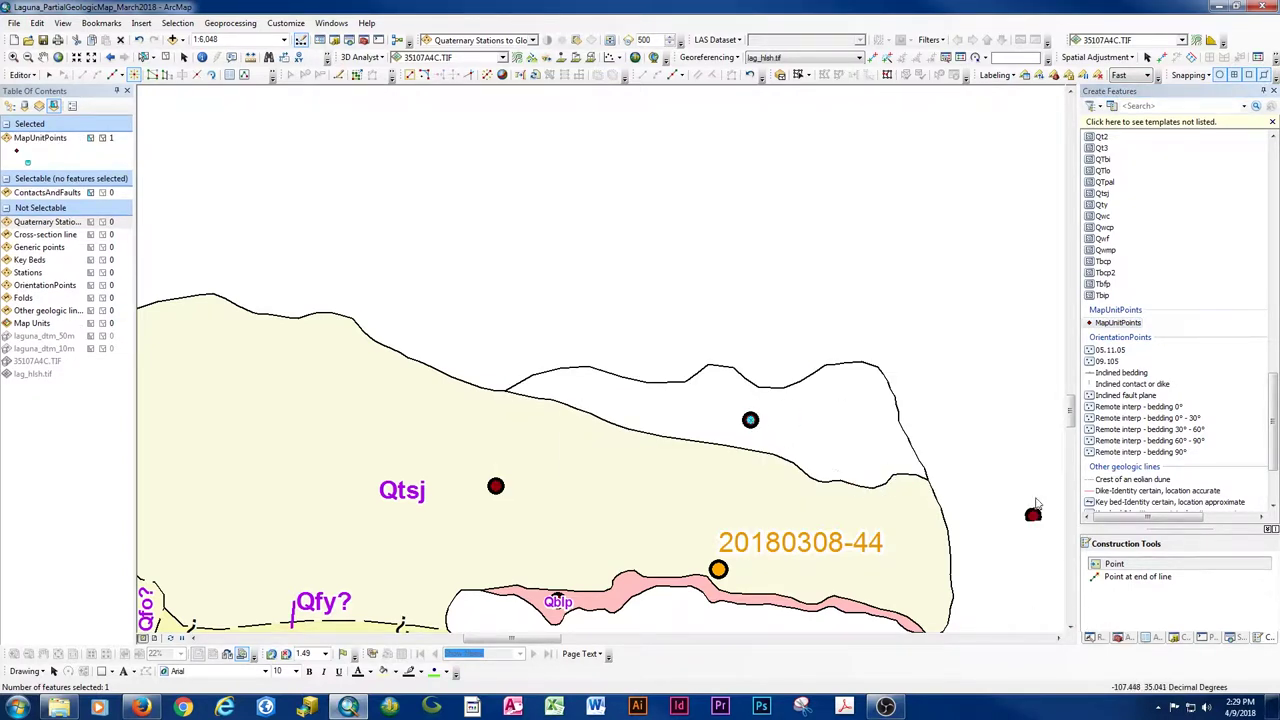
- Set the new map unit point's MapUnit attribute to Qt2 and its IdentityConfidence to certain
click(1157, 638)
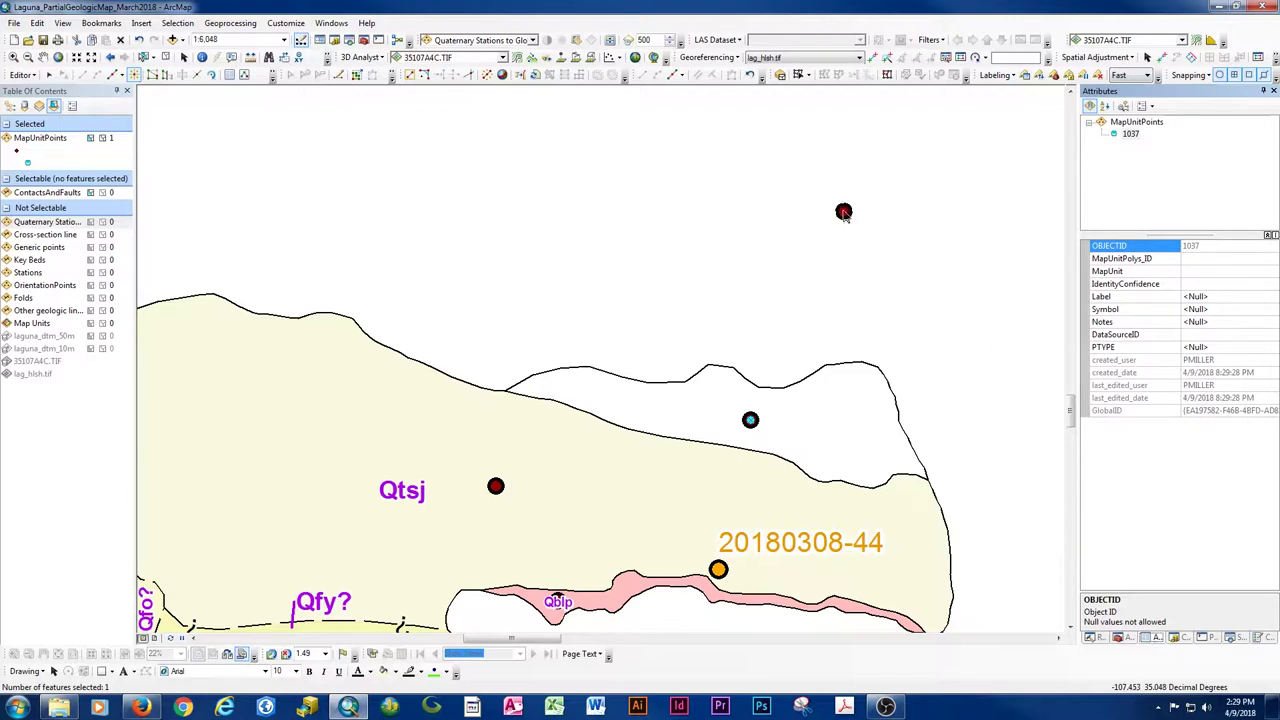
click(22, 76)
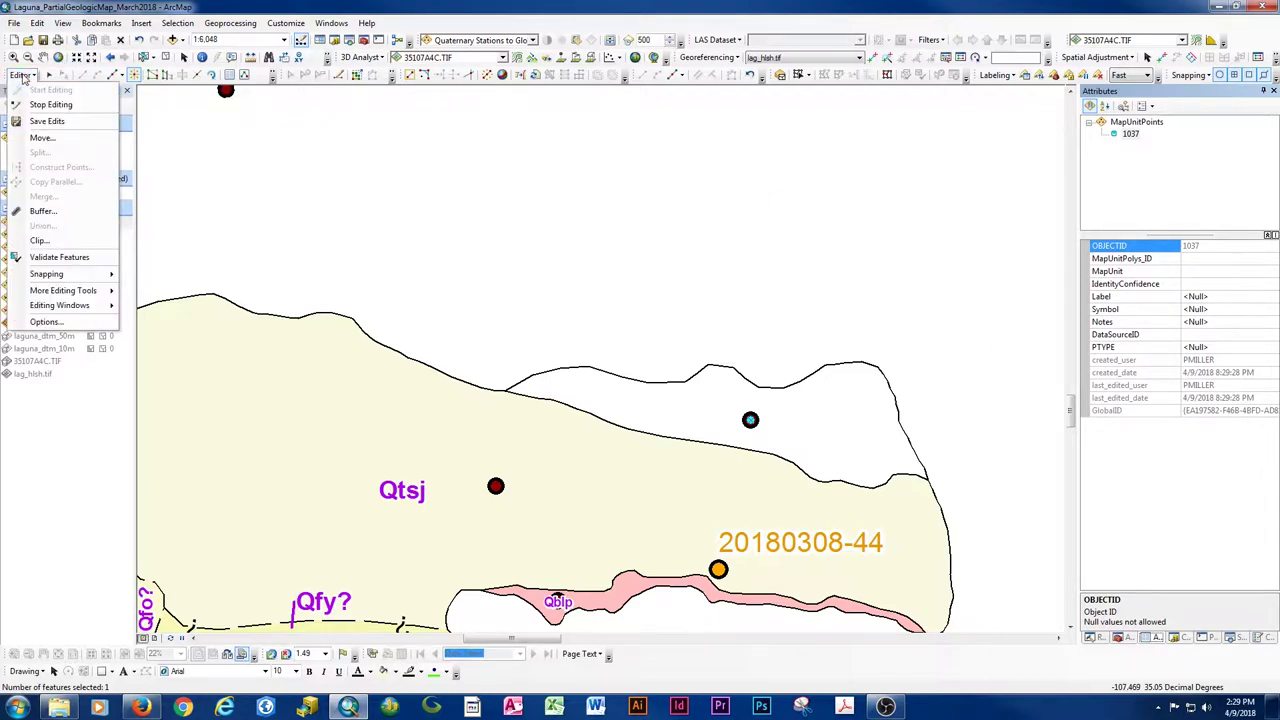
mouse_move(58, 290)
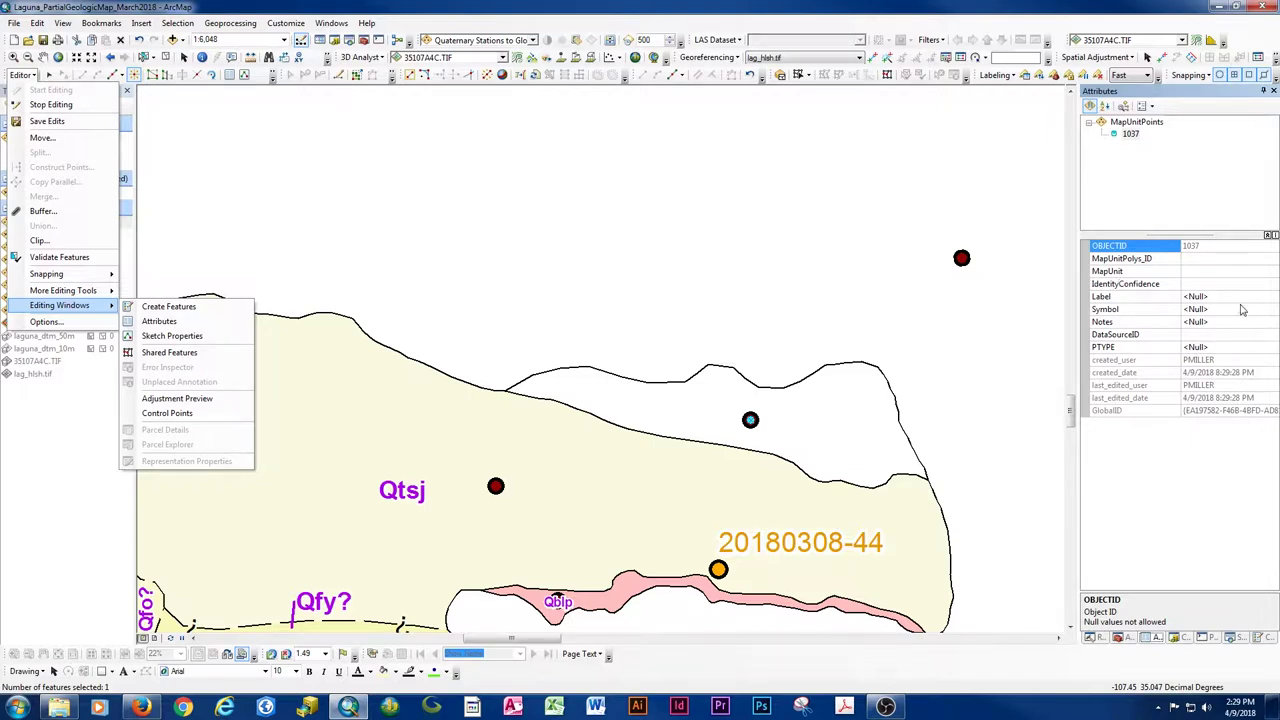
click(1197, 259)
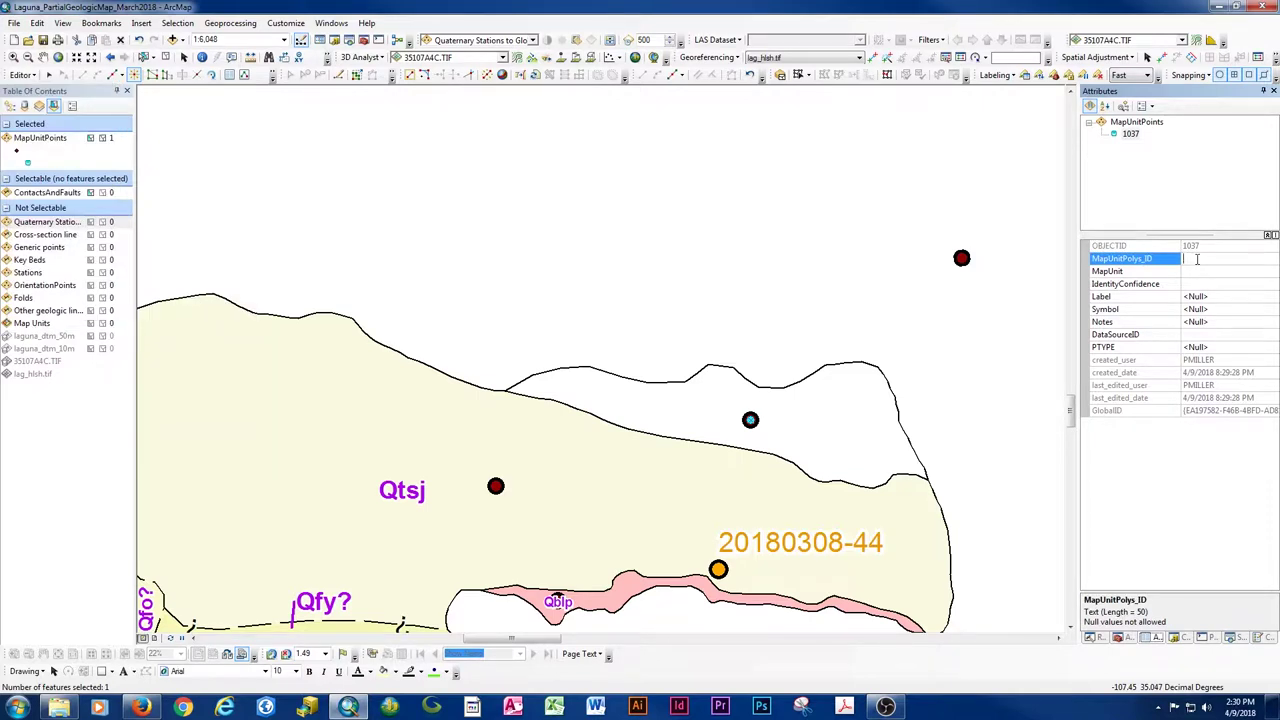
click(1199, 271)
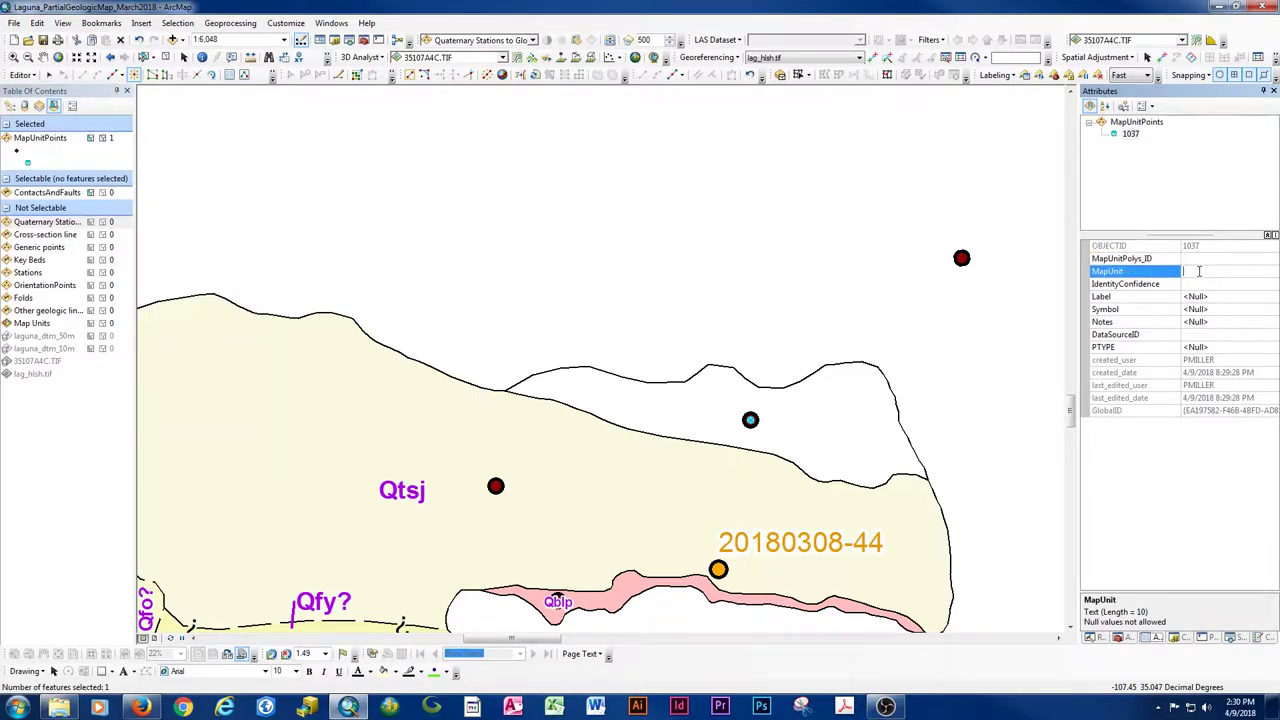
text(Qts)
key(Return)
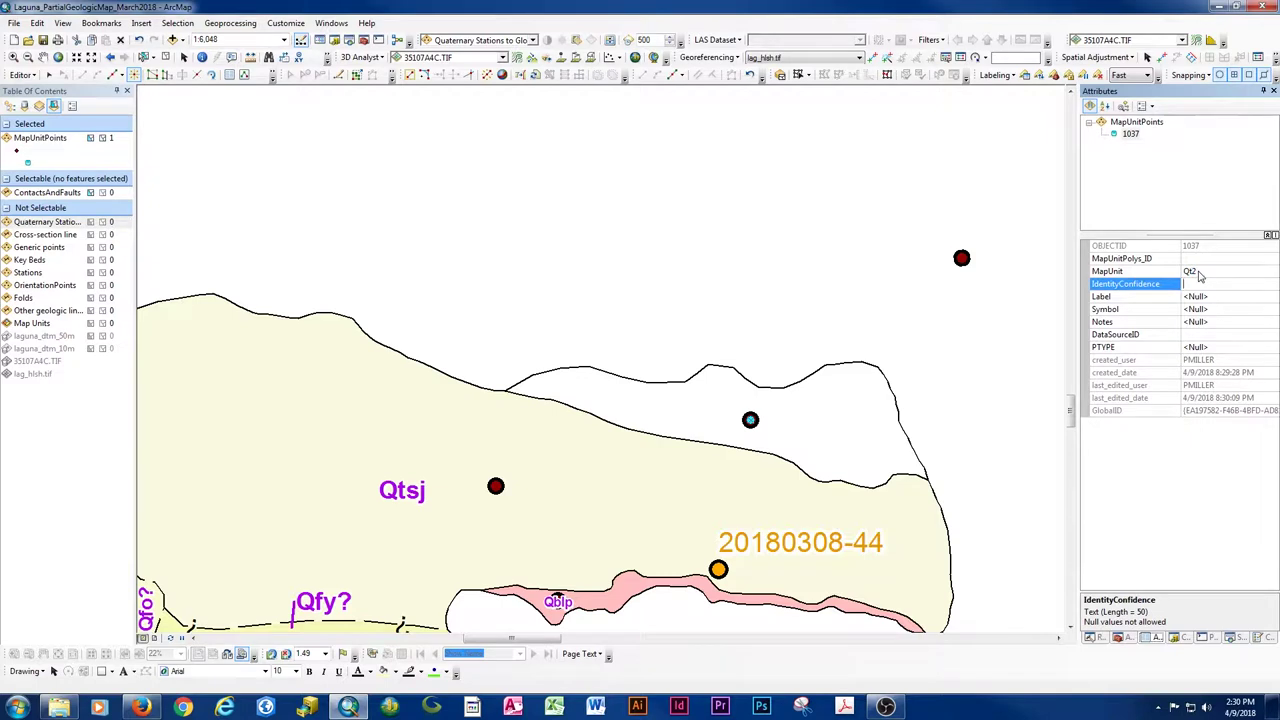
text(certain)
key(Return)
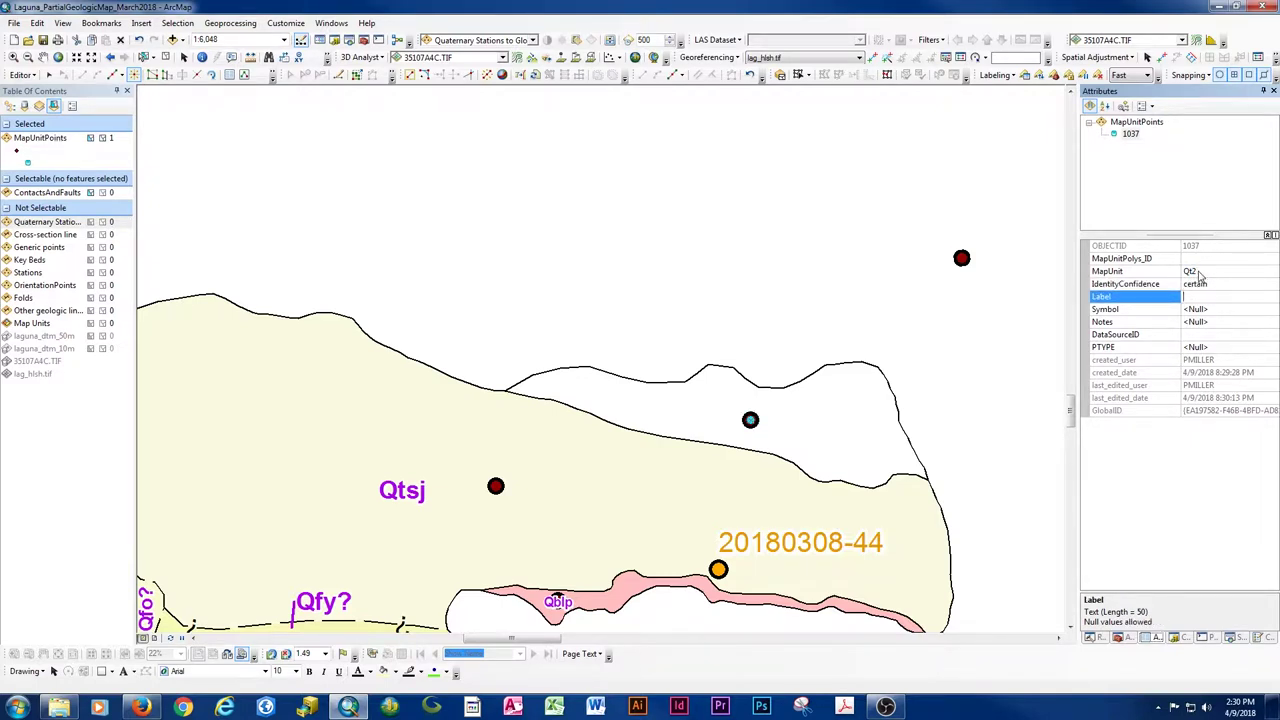
- Fill in both the Label and Symbol attributes of the new map unit point with Qt2
text(Qt2)
key(Return)
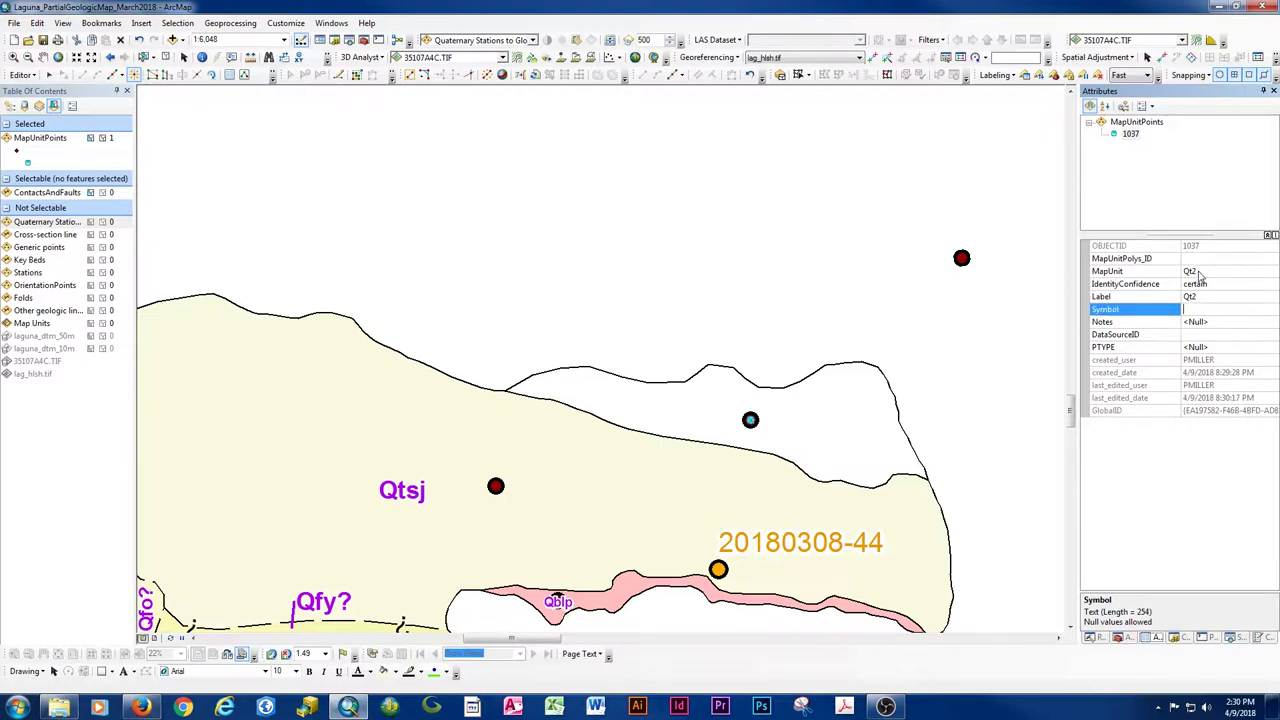
text(Qt2)
key(Return)
key(Caps_Lock)
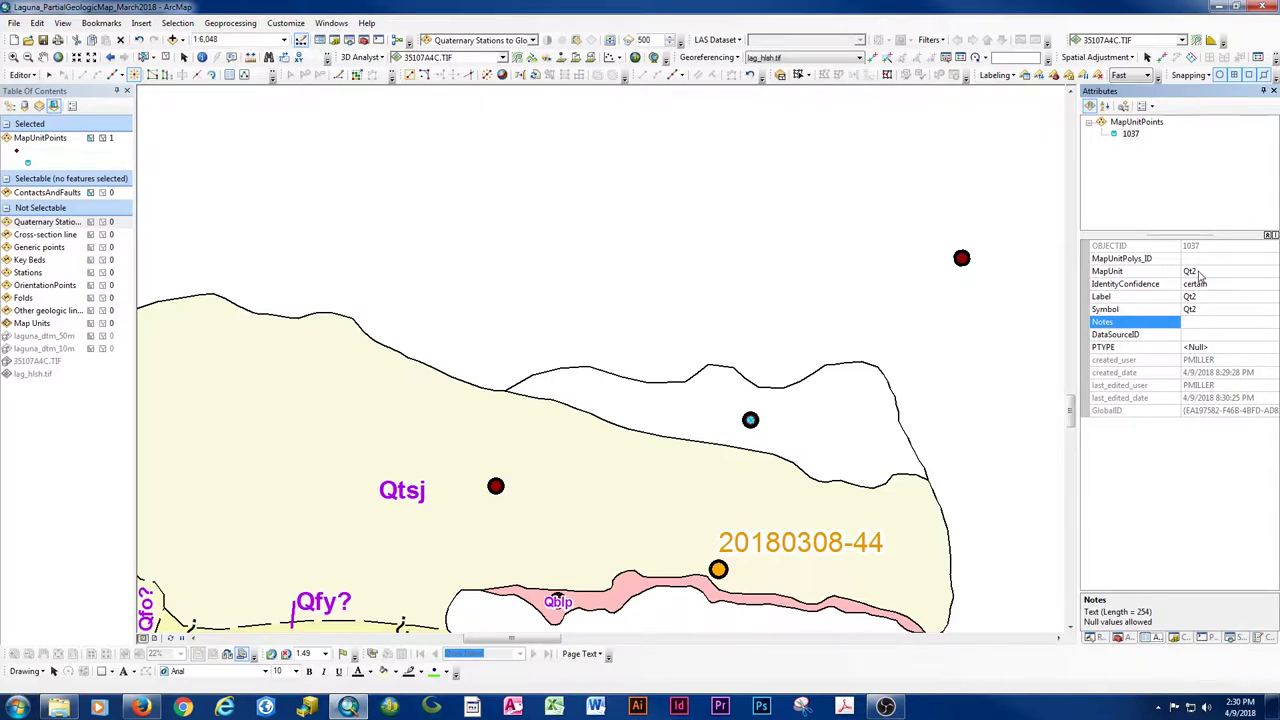
text(oBSERVED IN THE FIUEL)
key(Caps_Lock)
key(BackSpace)
key(BackSpace)
key(BackSpace)
key(BackSpace)
key(BackSpace)
key(BackSpace)
key(BackSpace)
key(BackSpace)
key(BackSpace)
key(BackSpace)
key(BackSpace)
key(BackSpace)
key(BackSpace)
key(BackSpace)
key(BackSpace)
key(BackSpace)
key(BackSpace)
key(BackSpace)
key(BackSpace)
key(BackSpace)
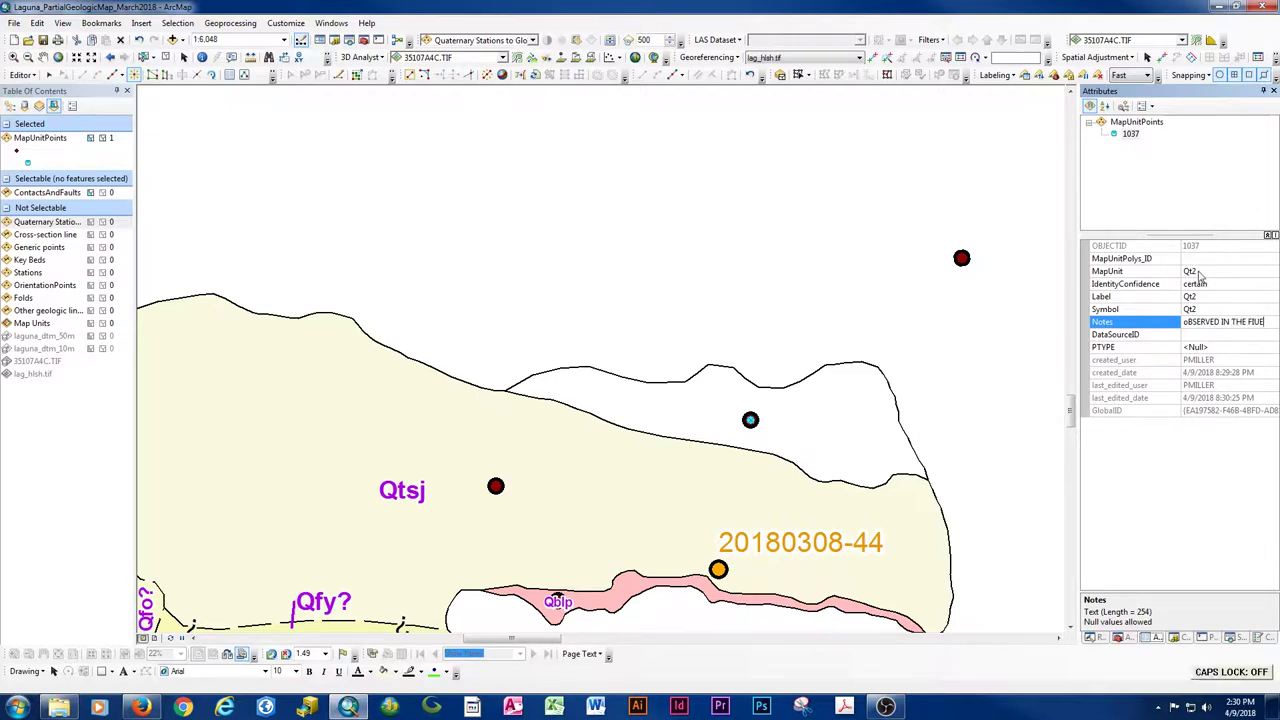
- Enter "Observed in the field 2018/04/01" as the Notes attribute of the Qt2 point
text(O)
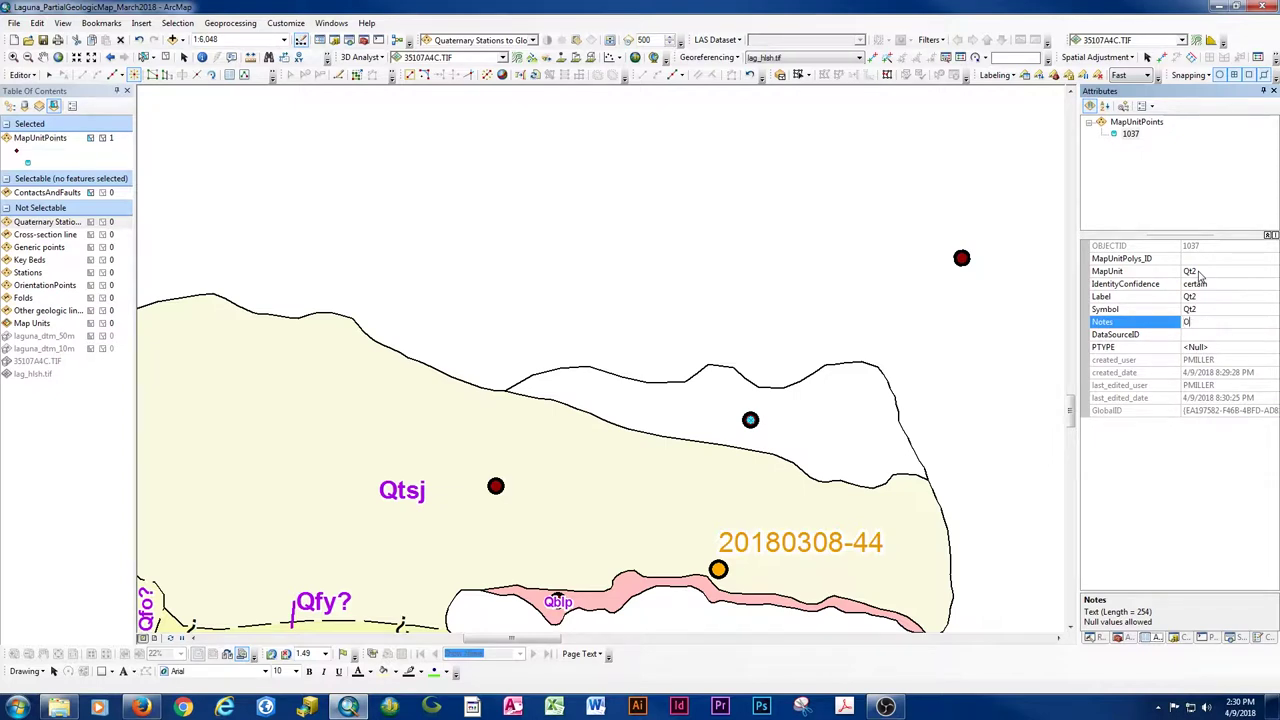
text(bserved in the field 2018/04/01)
key(Return)
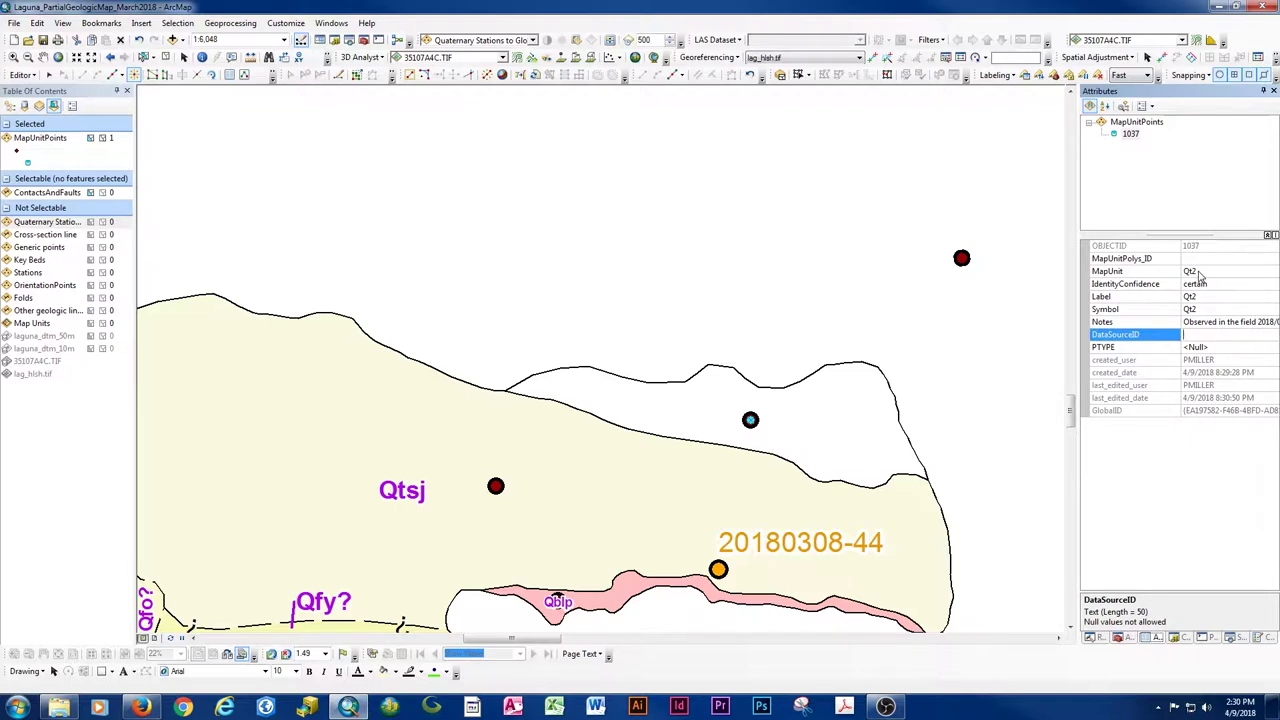
- Set the Qt2 point's DataSourceID to DS007 and its PTYPE to MapUnit
text(DS)
text(007)
click(1213, 347)
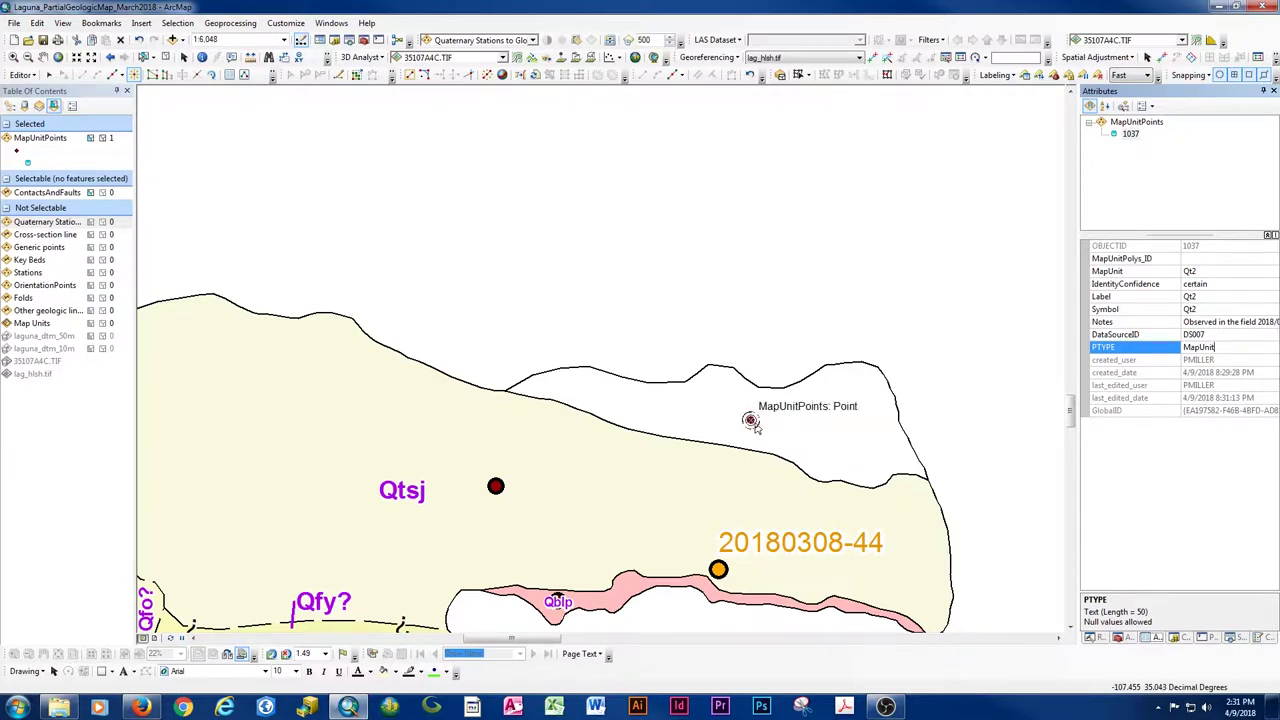
- Turn on labels for the MapUnitPoints layer, using MapUnit as the label field
right_click(46, 140)
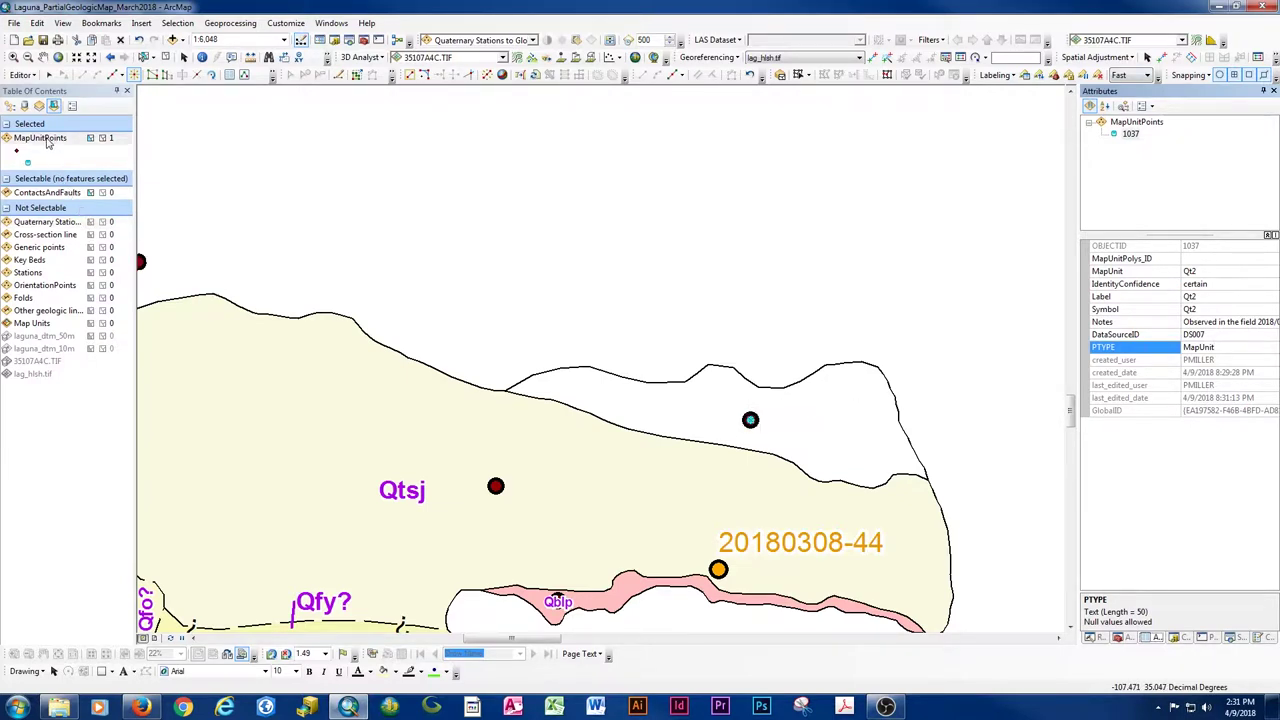
click(9, 106)
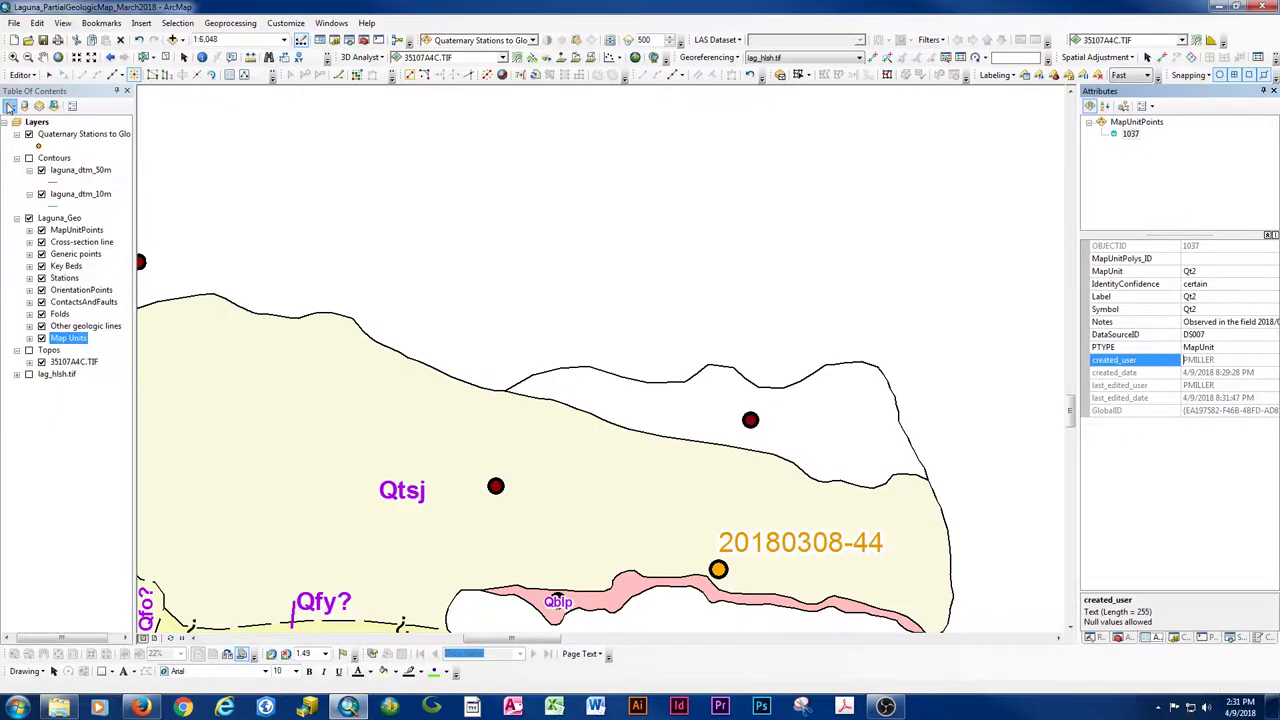
right_click(66, 231)
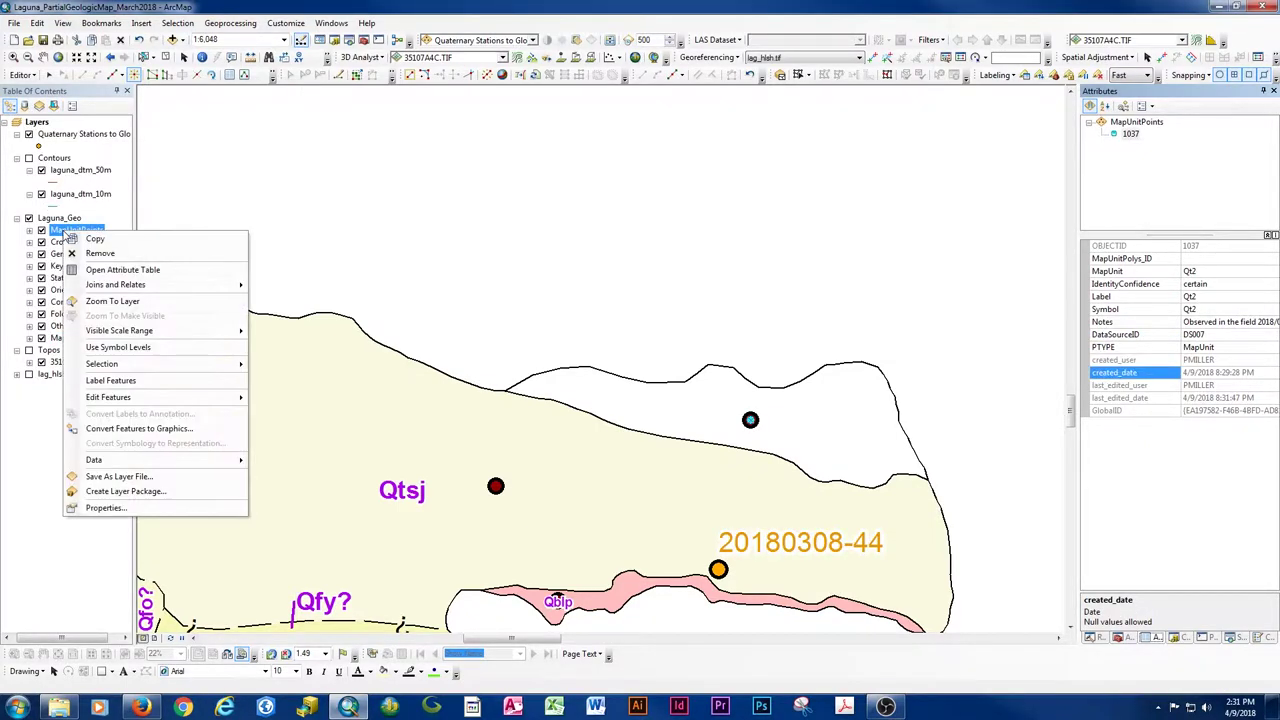
click(101, 383)
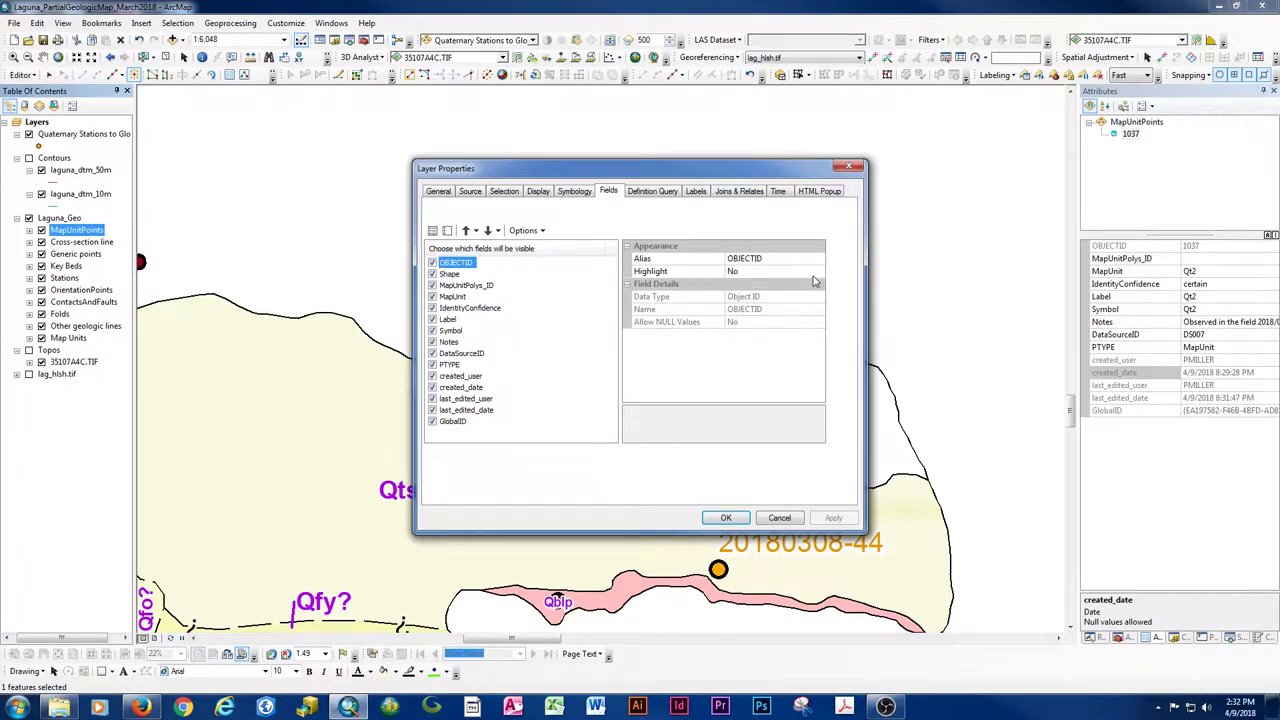
click(696, 193)
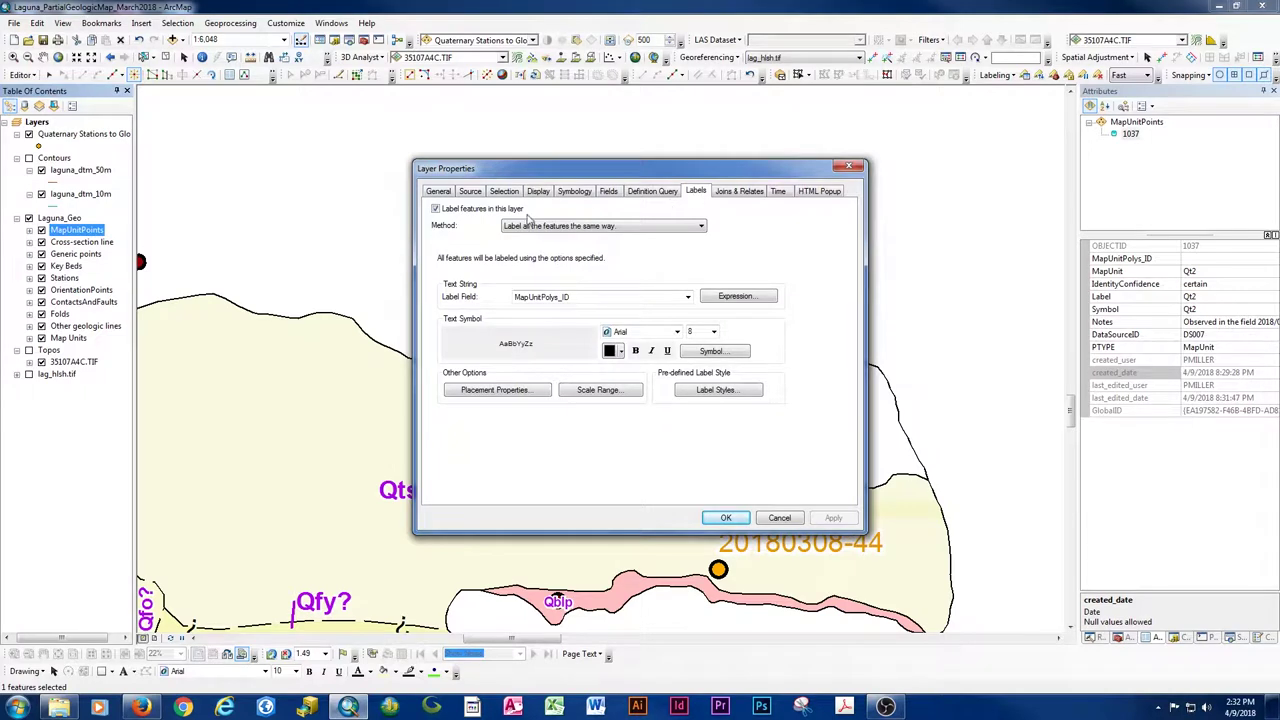
click(522, 298)
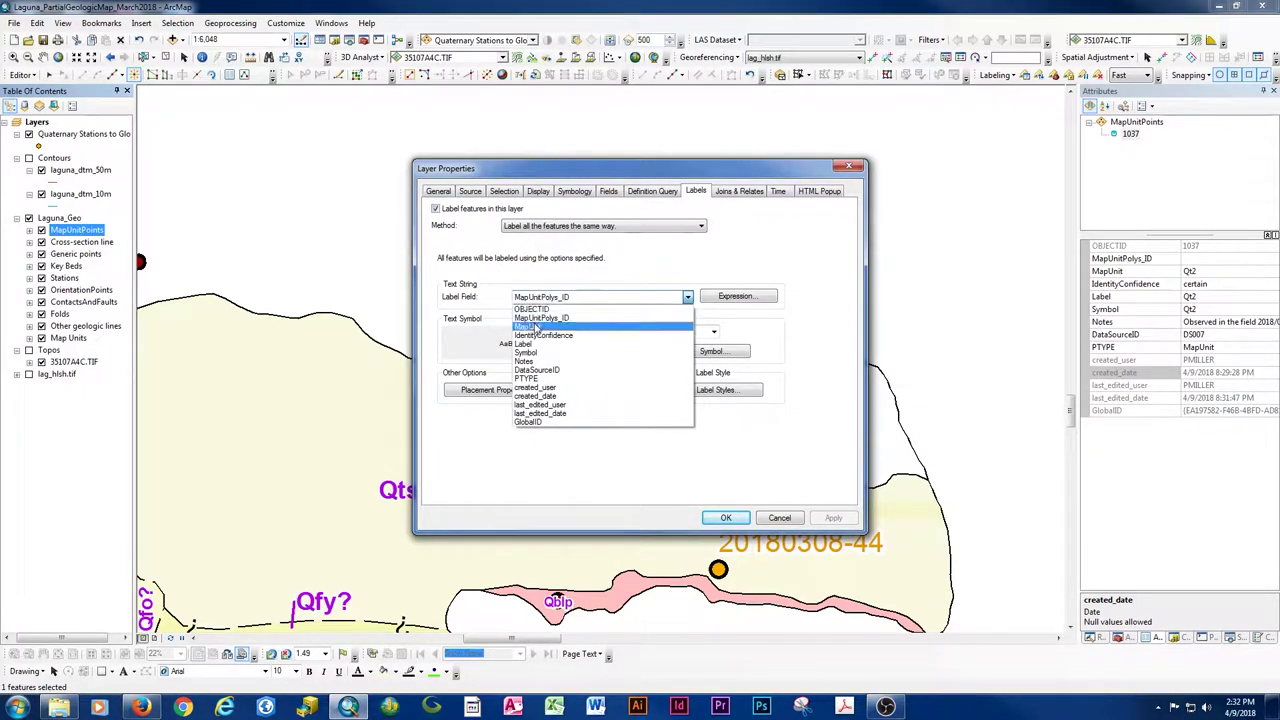
click(537, 328)
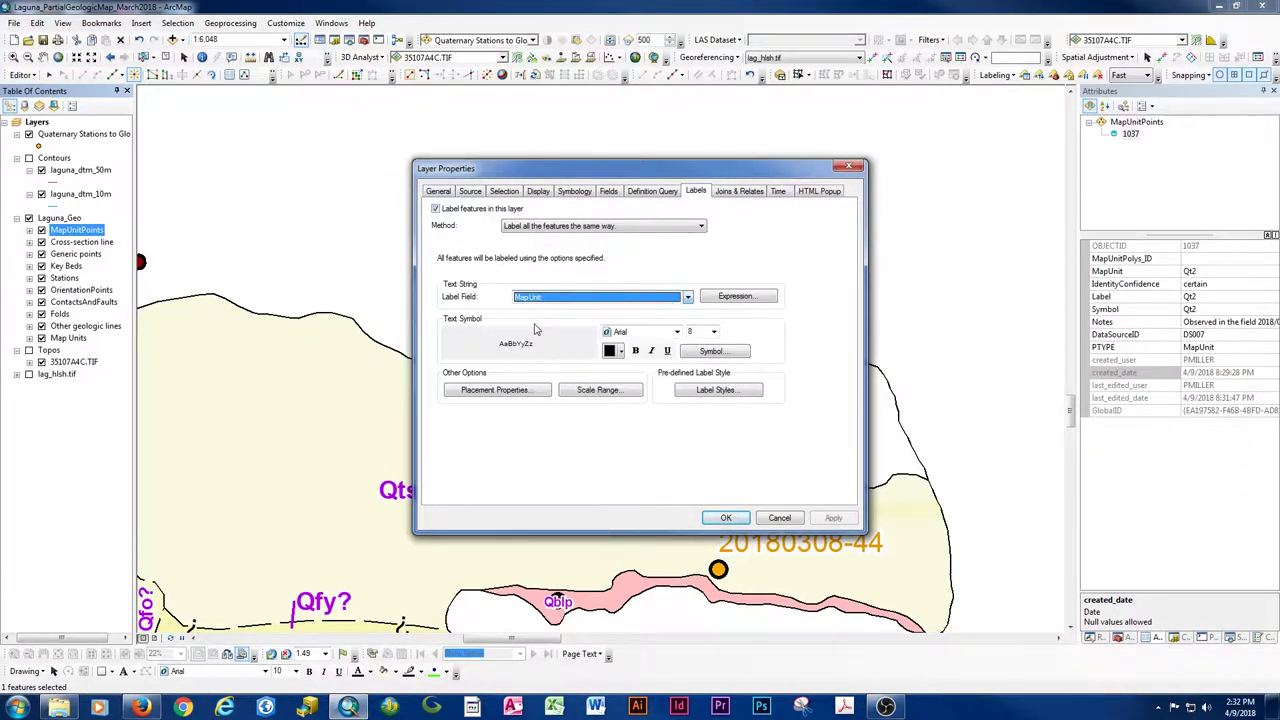
click(724, 519)
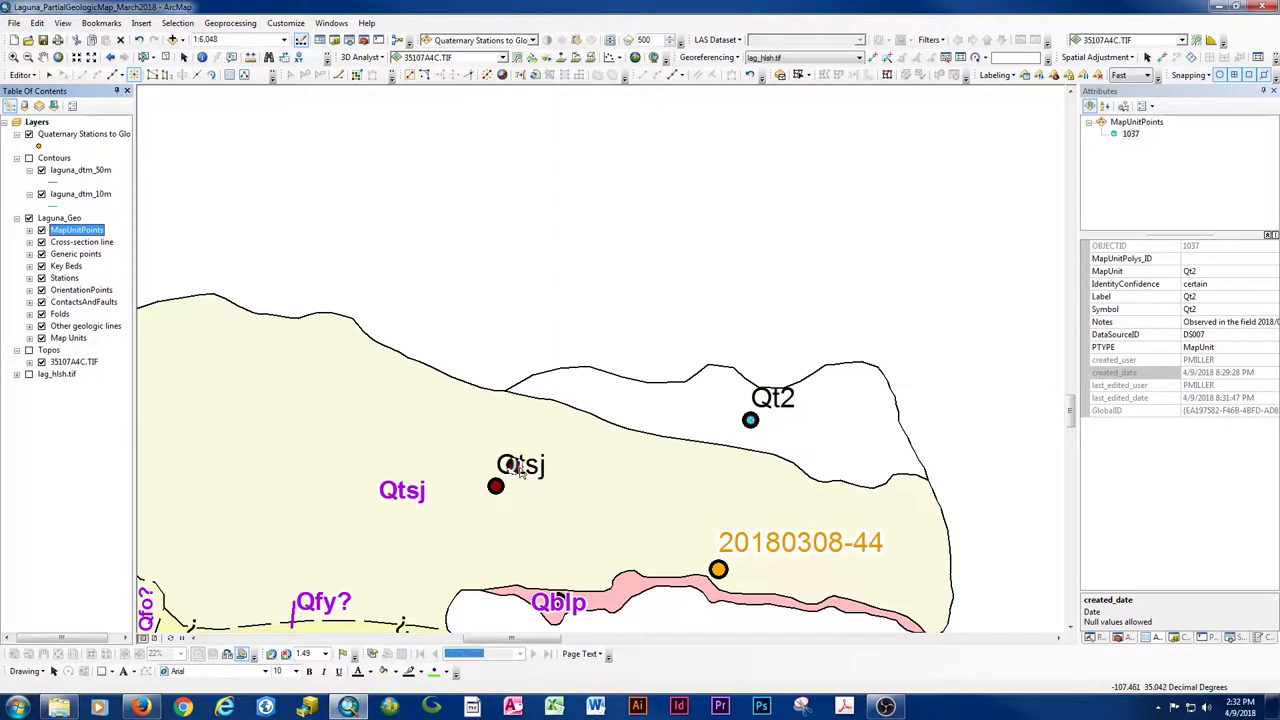
- Draw a "Contact-Identity certain, location accurate" line from the contact junction northwest of Qfo, curving southwest through Qfy to the dashed contact's southwestern bend
click(496, 489)
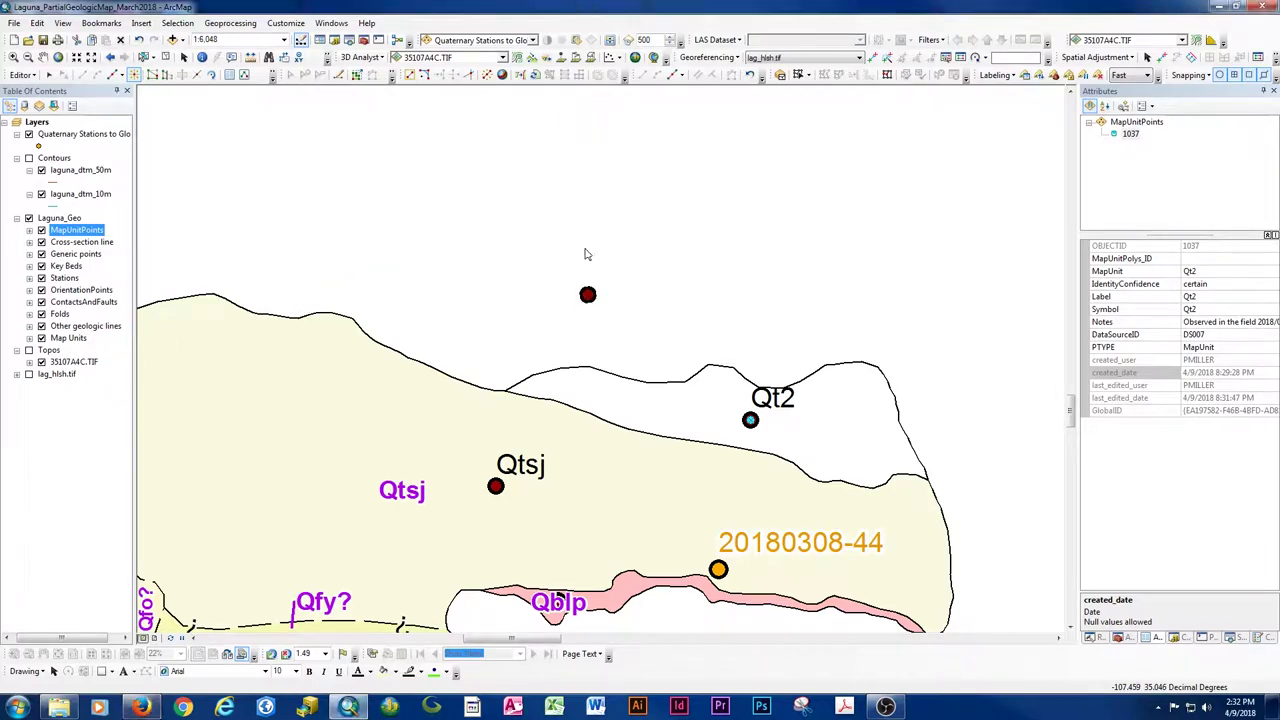
scroll(591, 303, down, 1)
scroll(591, 305, up, 2)
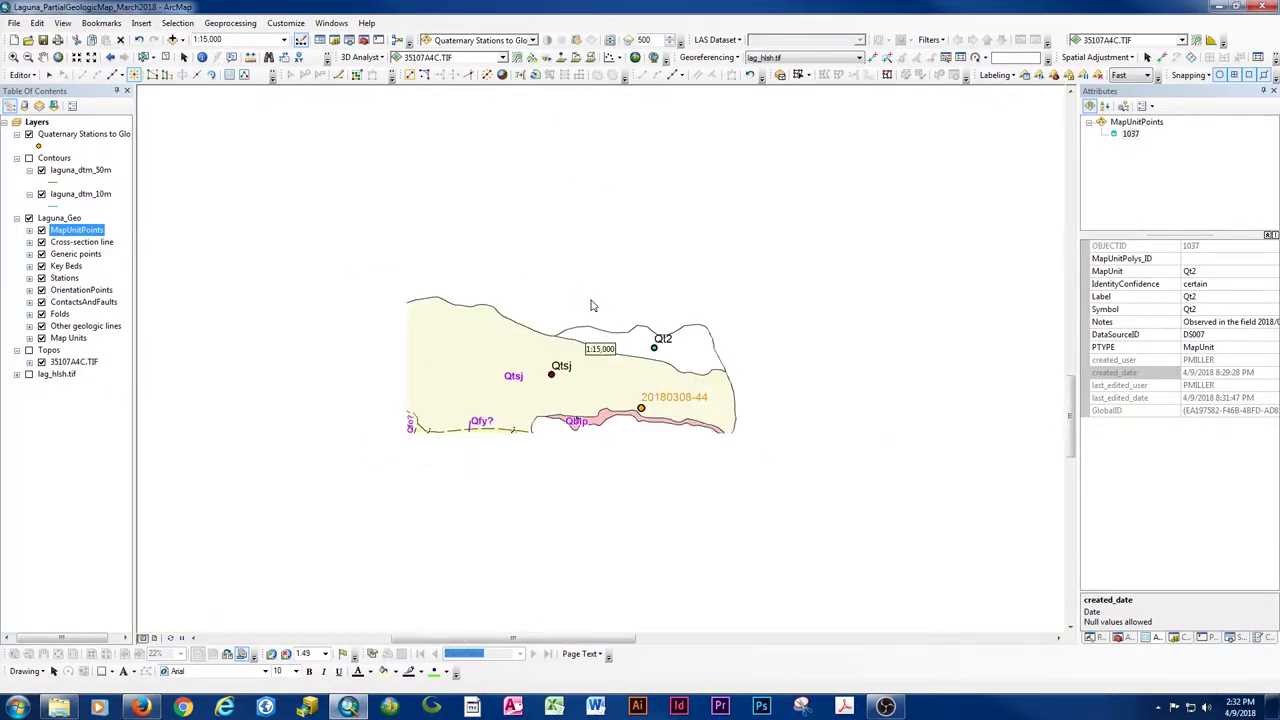
scroll(204, 395, down, 5)
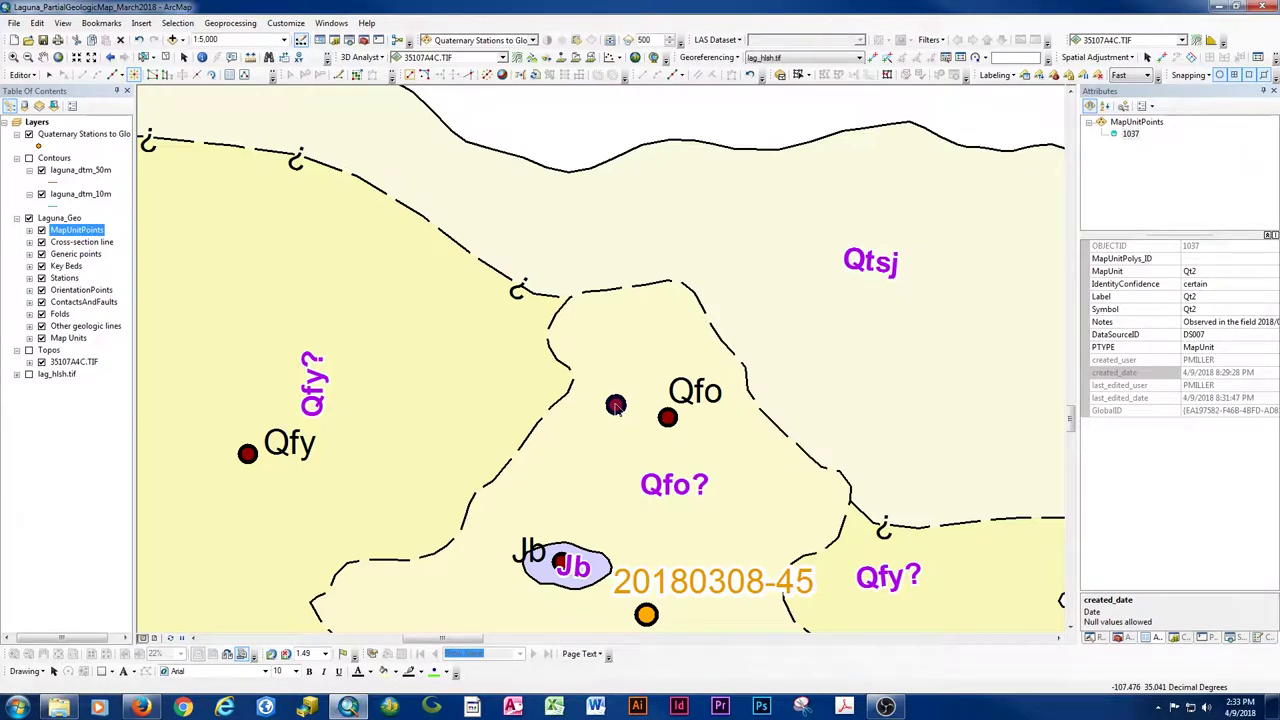
click(1267, 638)
drag(1274, 362, 1275, 160)
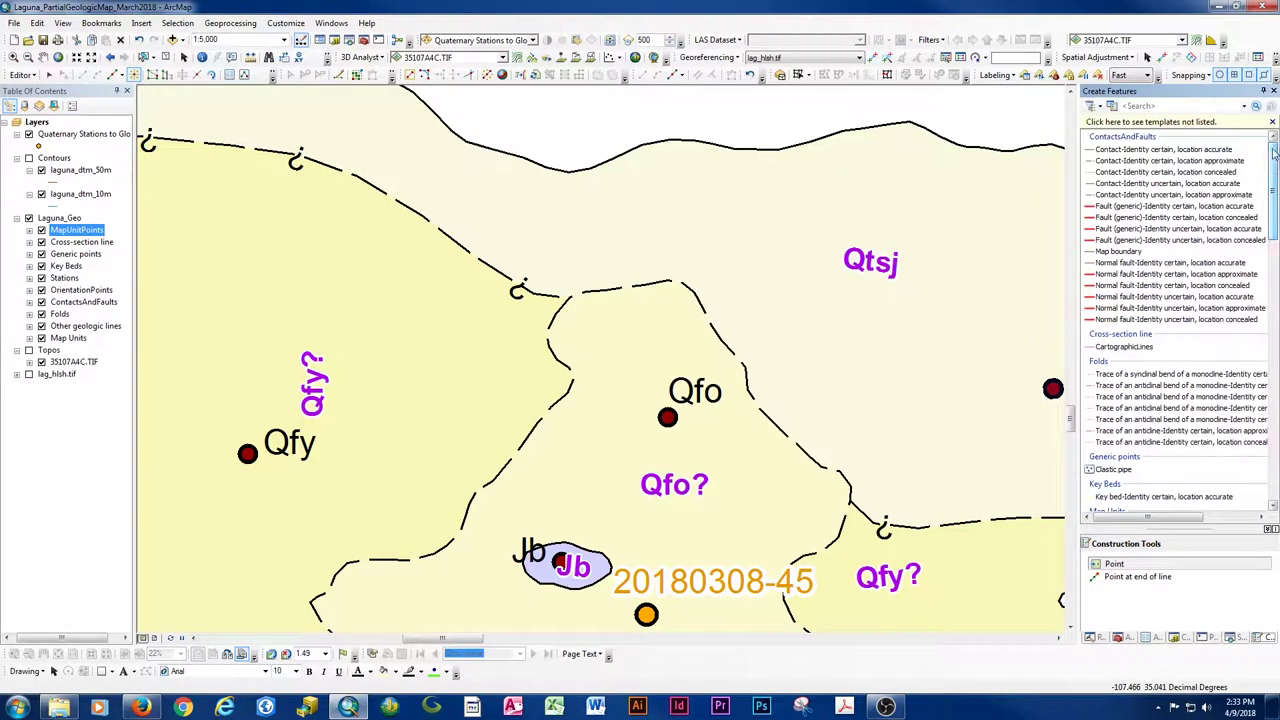
click(1130, 151)
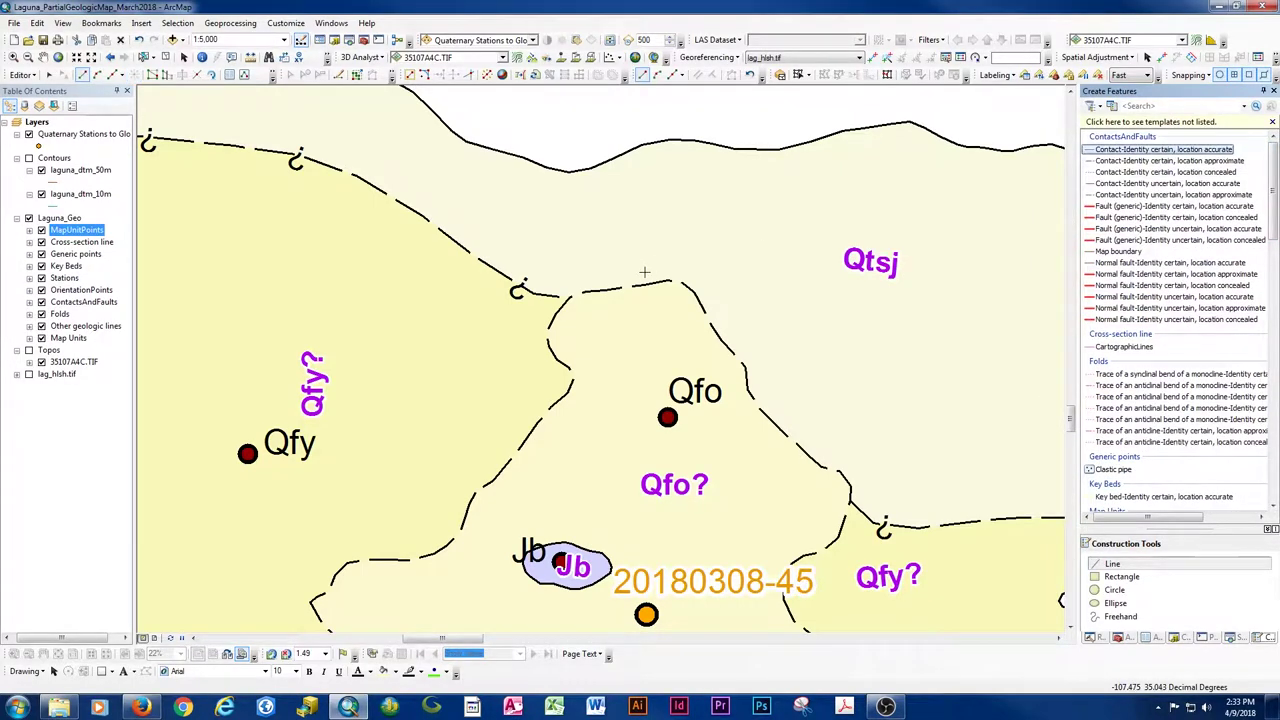
click(567, 299)
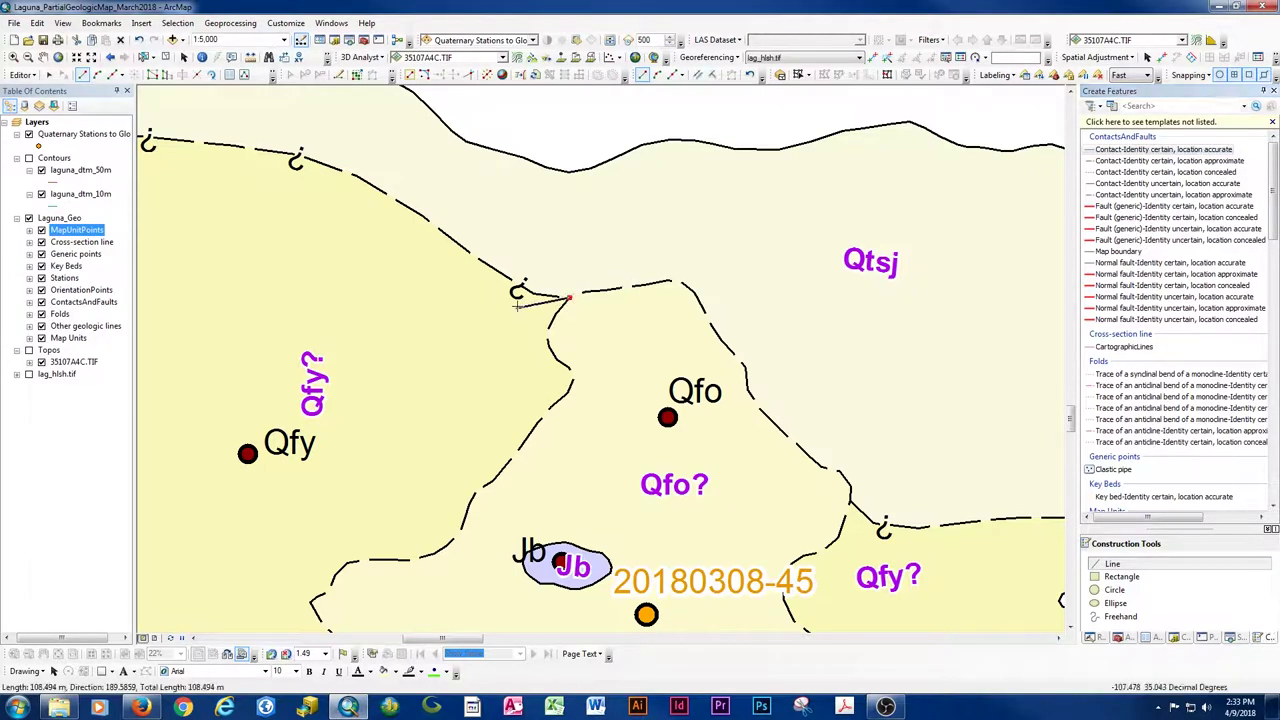
click(511, 311)
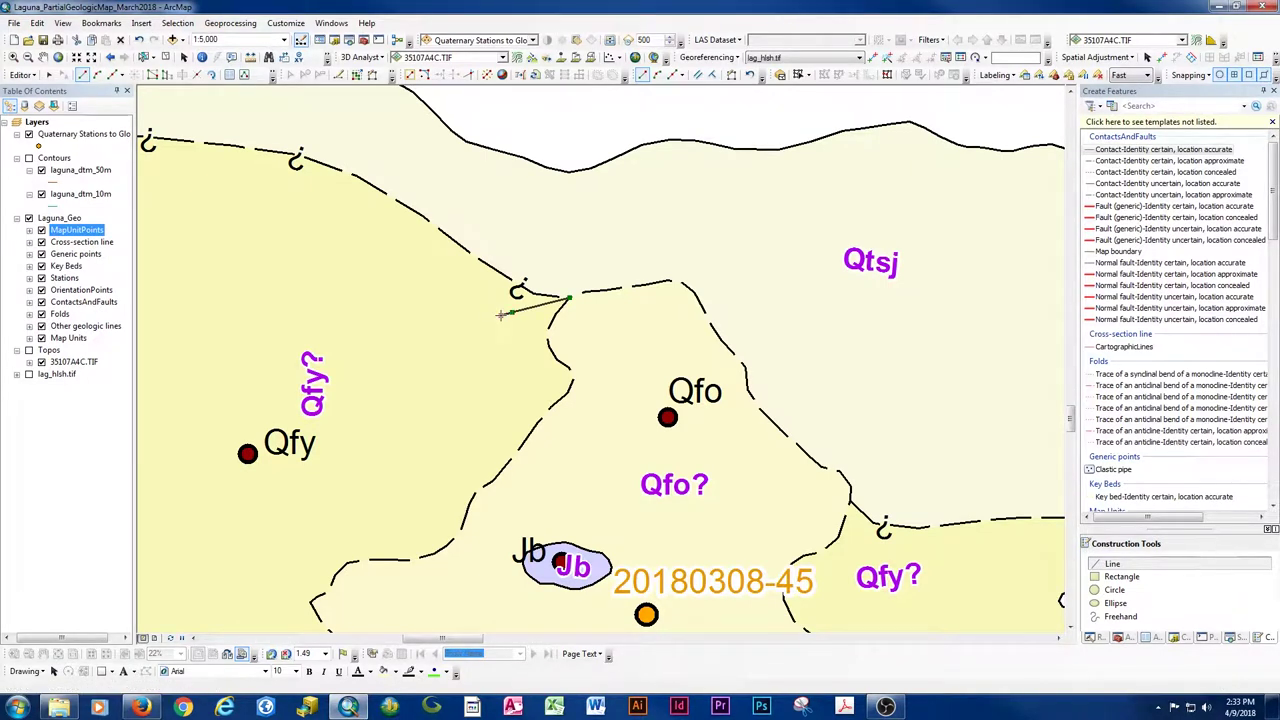
mouse_move(501, 315)
mouse_down()
mouse_move(434, 323)
mouse_move(315, 425)
mouse_move(299, 483)
mouse_move(309, 603)
mouse_up()
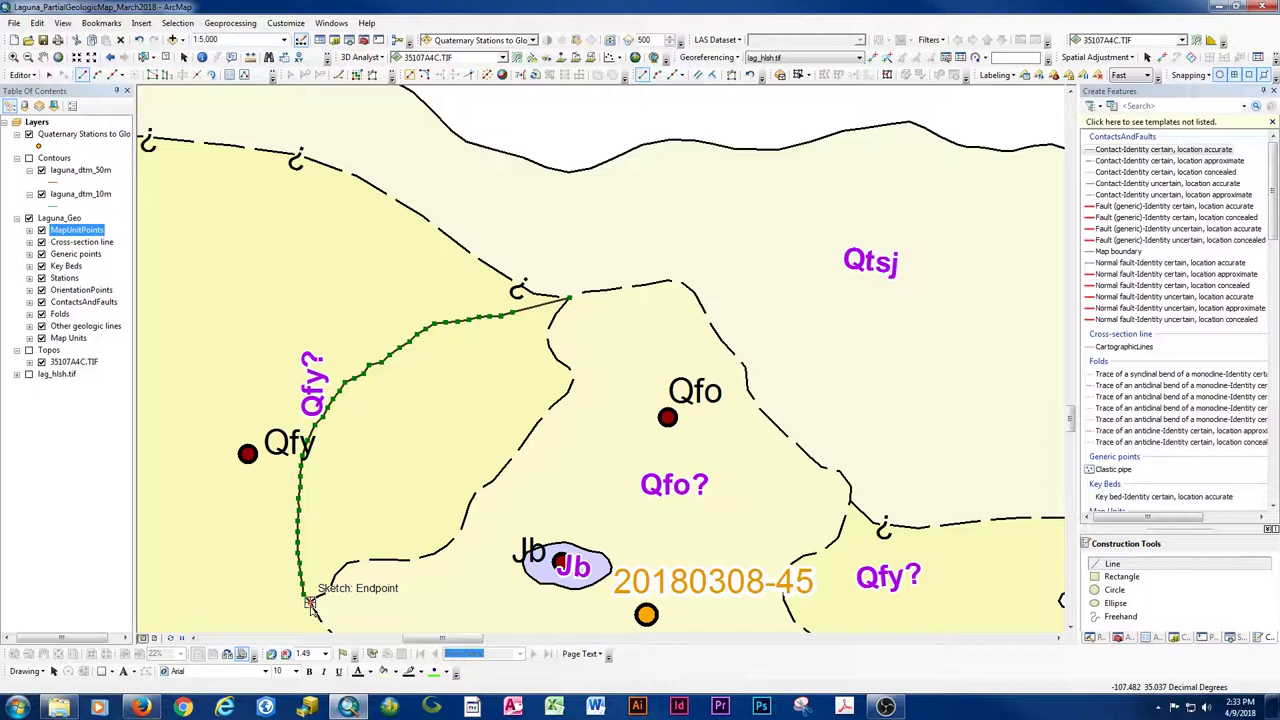
double_click(309, 603)
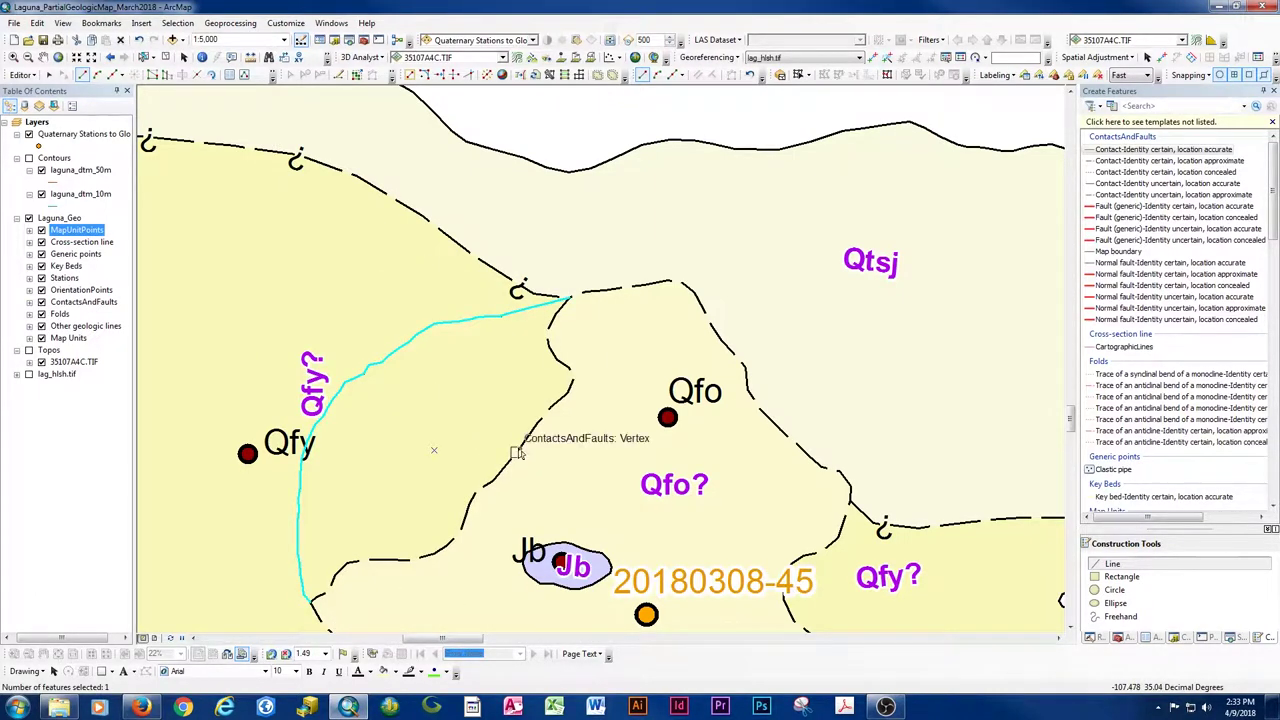
- Place a MapUnitPoints point inside the area newly enclosed between the curved contact and the Qfo unit, and show its attributes
drag(1275, 222, 1275, 243)
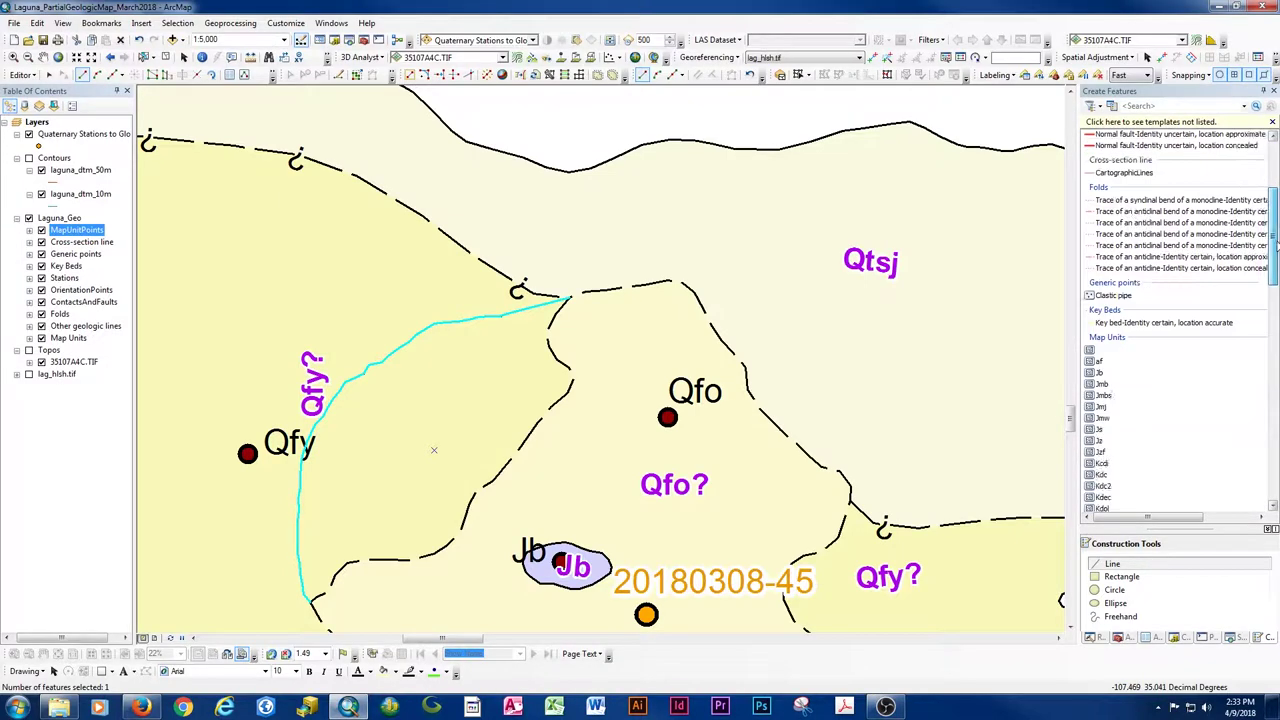
scroll(1163, 273, down, 10)
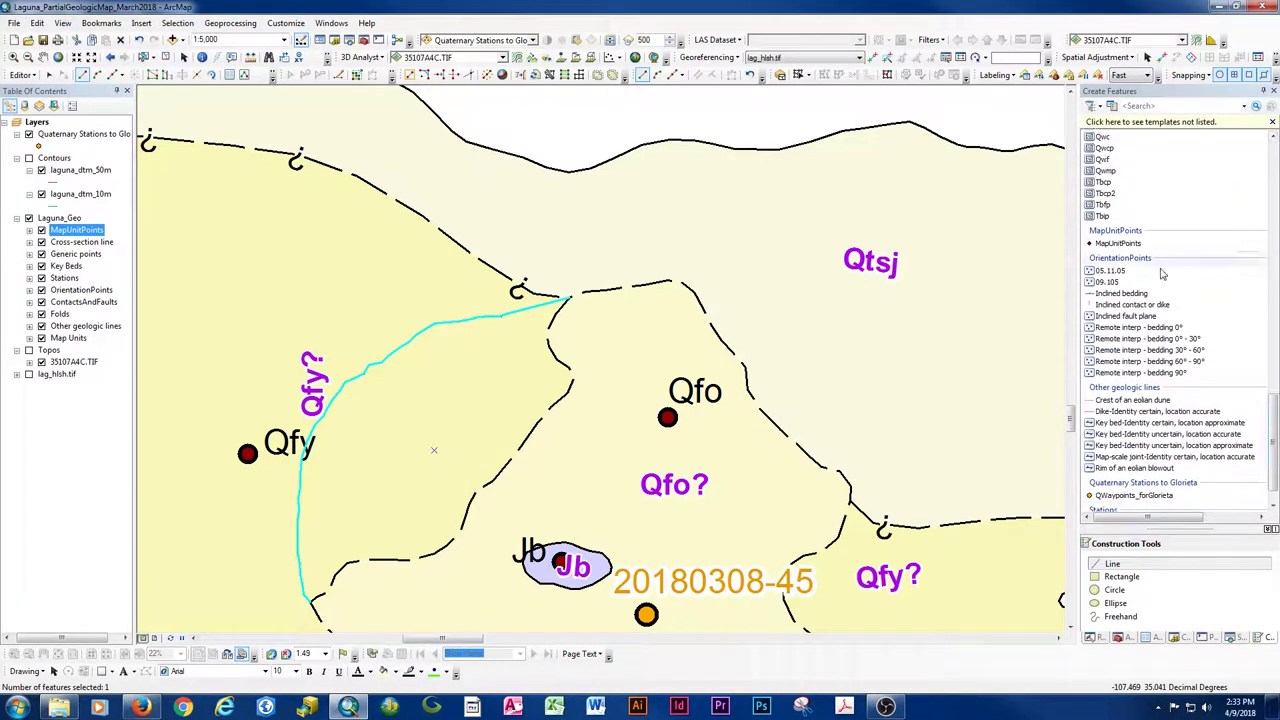
click(1117, 243)
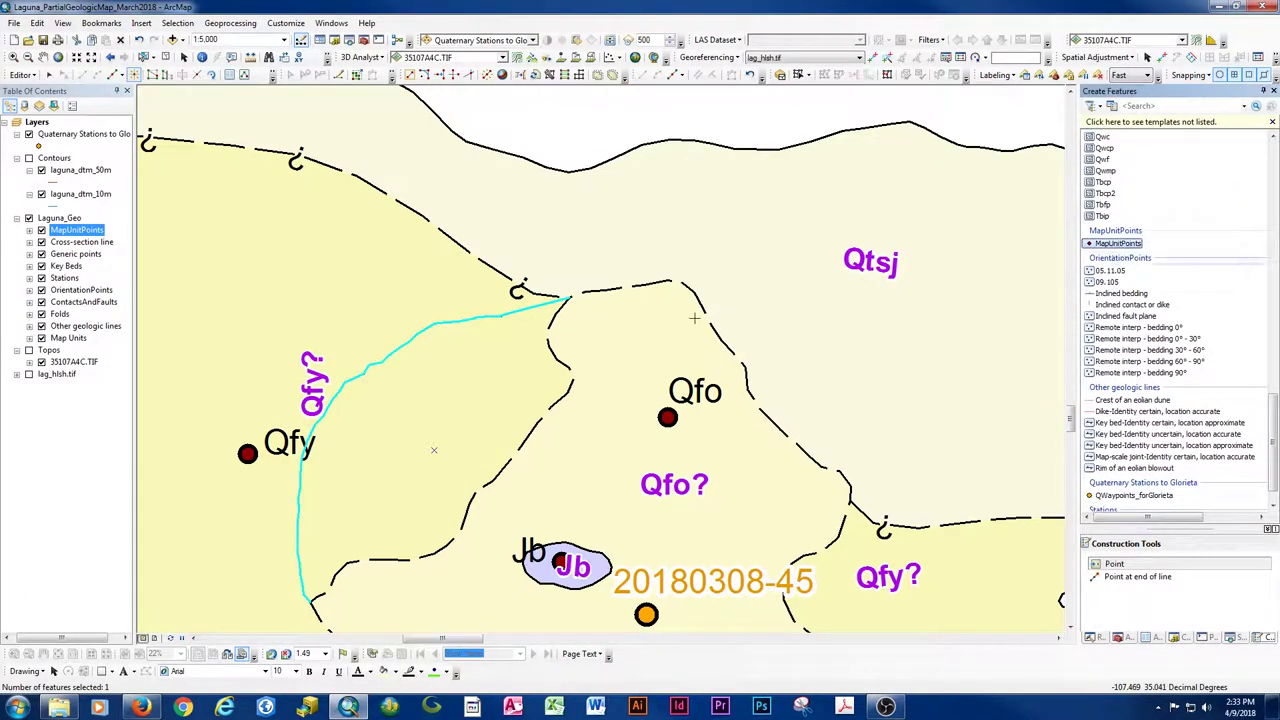
click(425, 444)
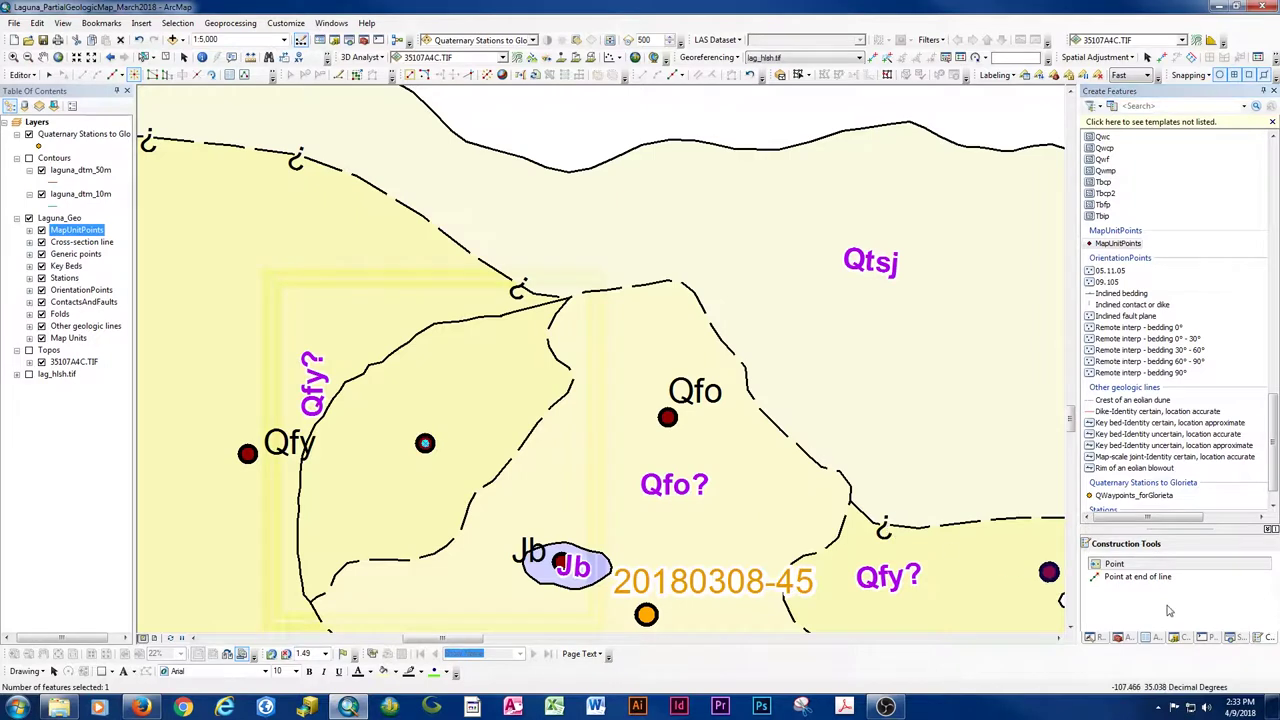
click(1160, 643)
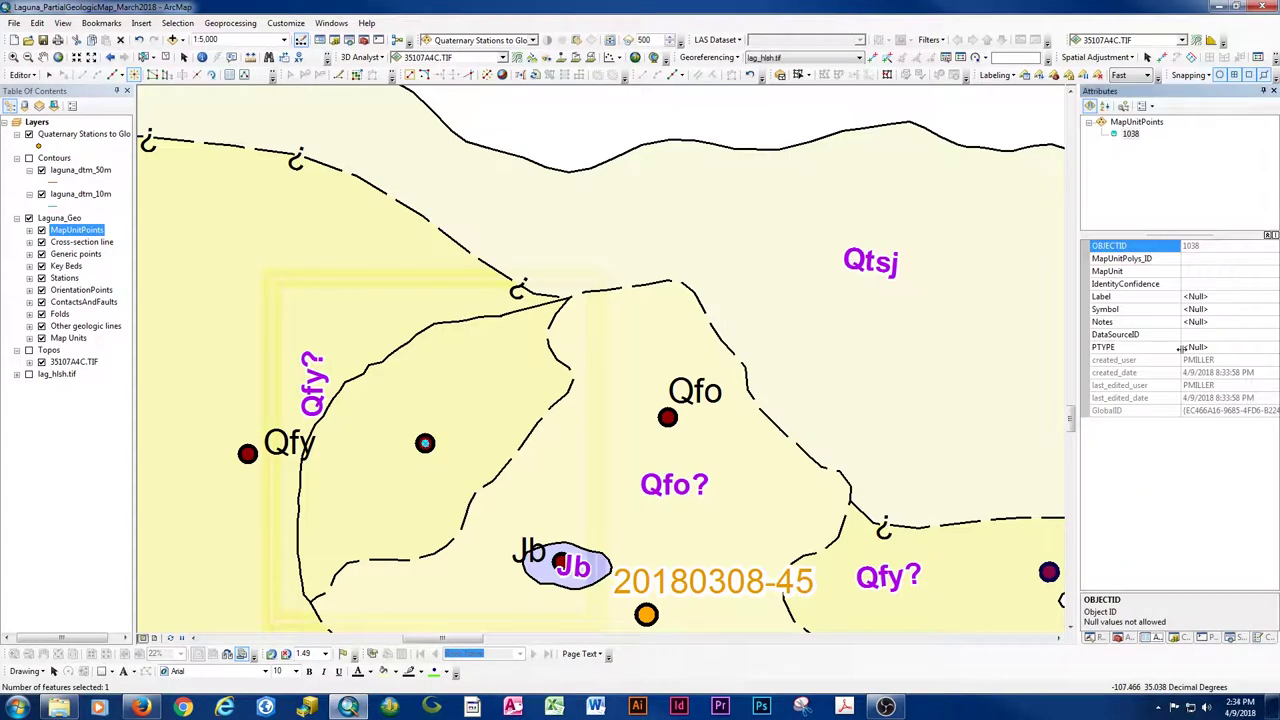
- Set the new point's MapUnit to Qfo and its IdentityConfidence to Uncertain
click(1193, 272)
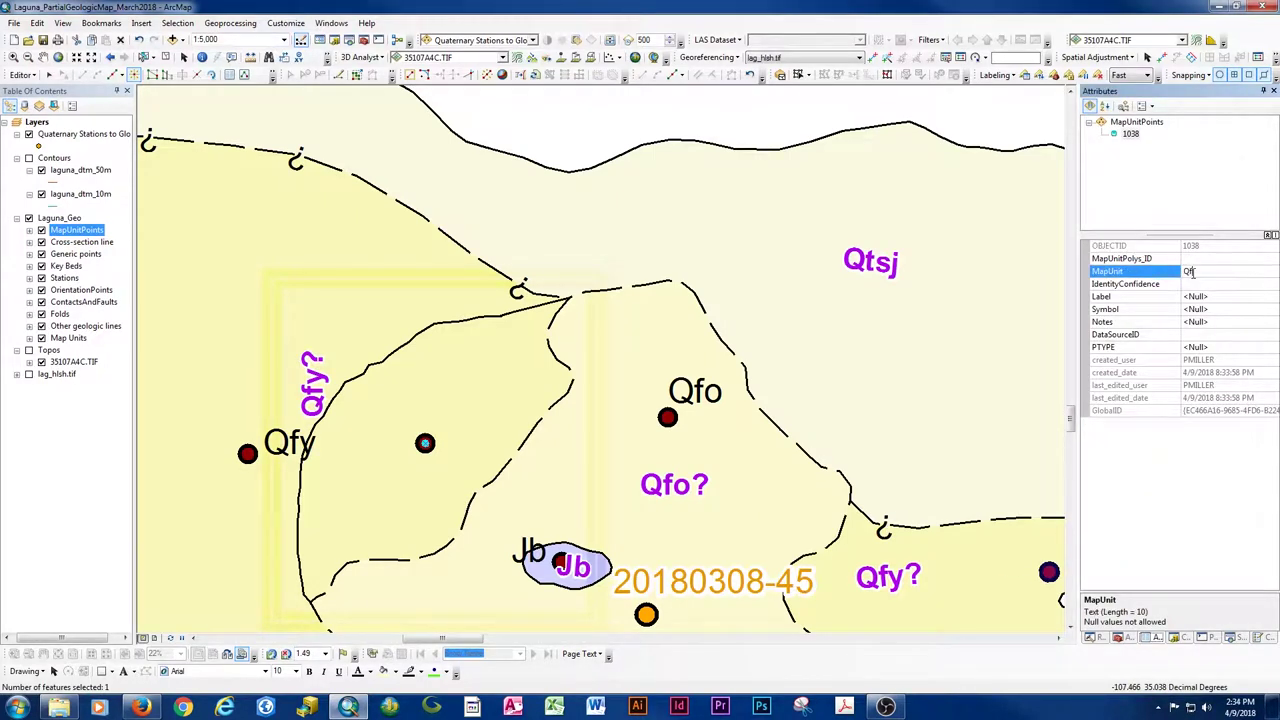
key(Tab)
text(Cer)
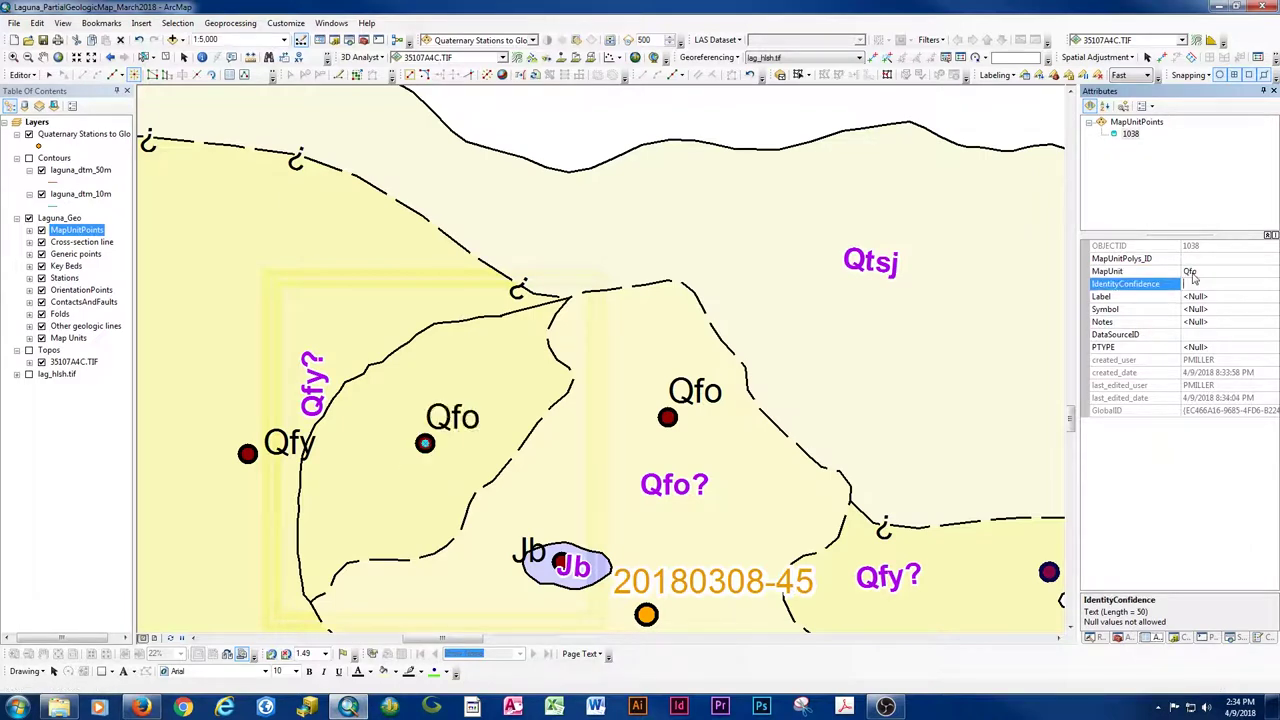
text(tain)
key(BackSpace)
key(BackSpace)
key(BackSpace)
key(BackSpace)
key(BackSpace)
text(Uncertain)
key(Return)
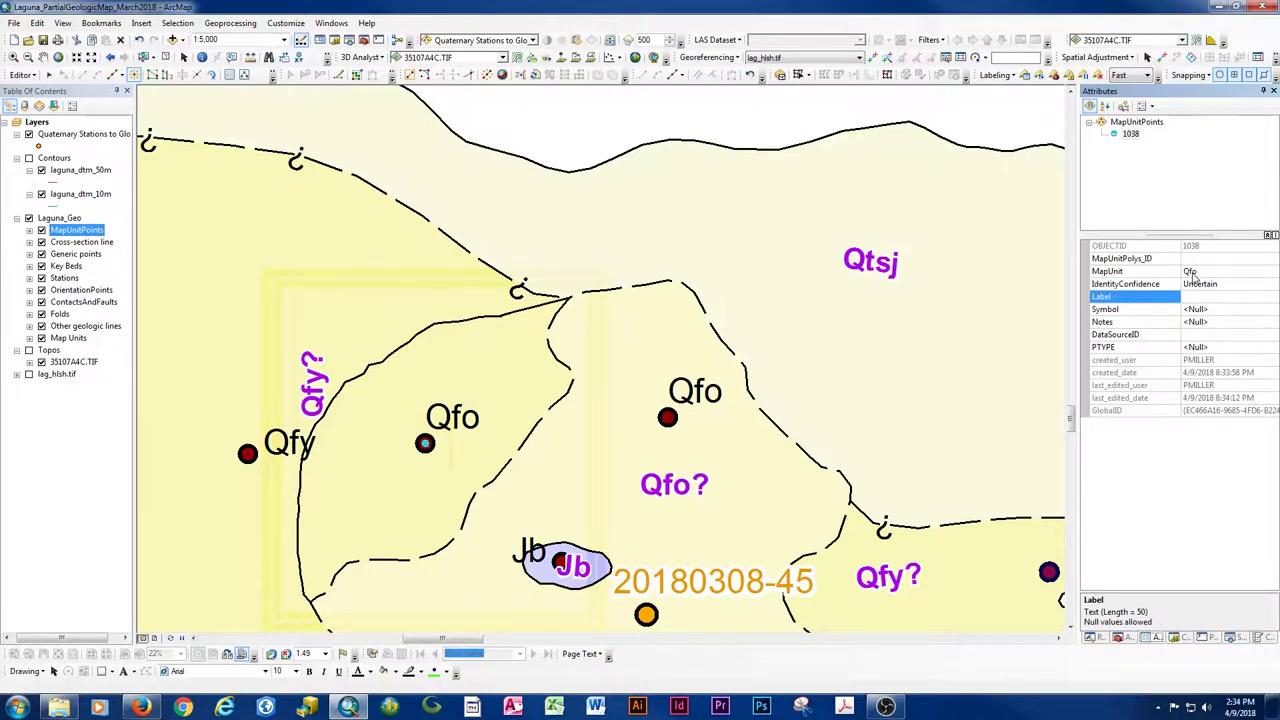
- Set the new point's Label and Symbol to Qfo, its DataSourceID to DS007 and its PTYPE to MapUnit
text(Qfo)
key(Return)
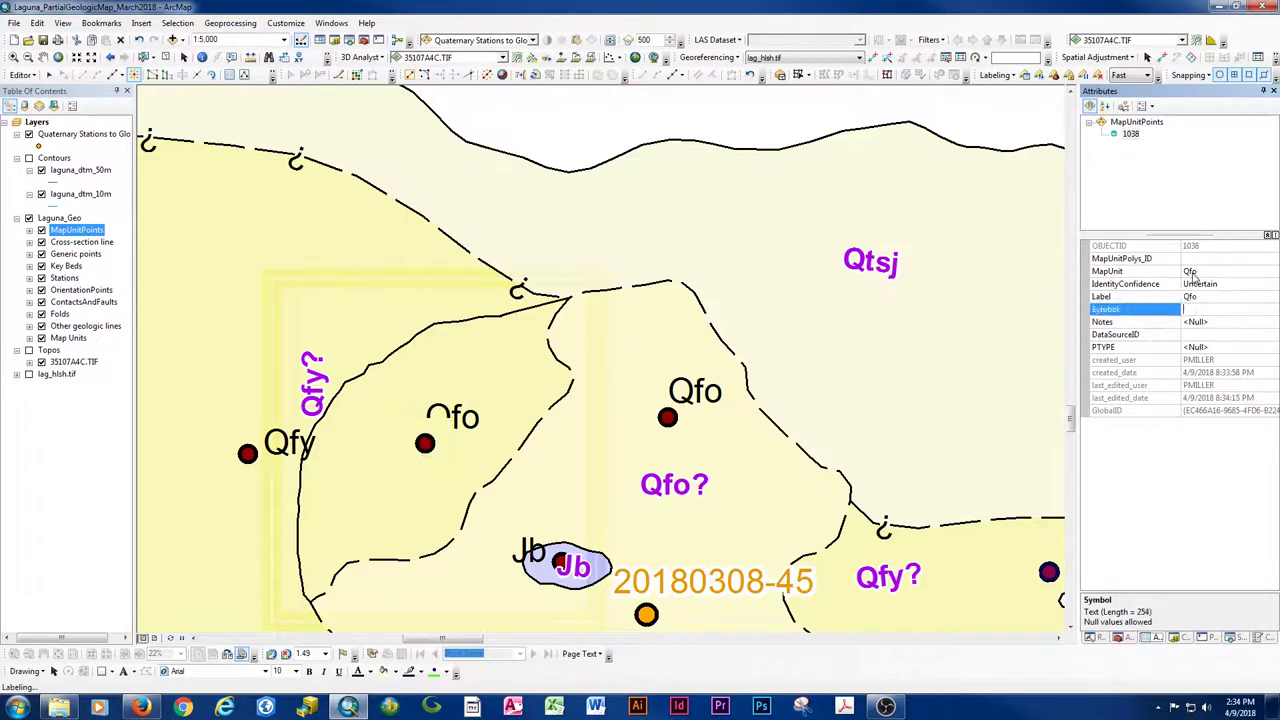
text(Qfo)
key(Return)
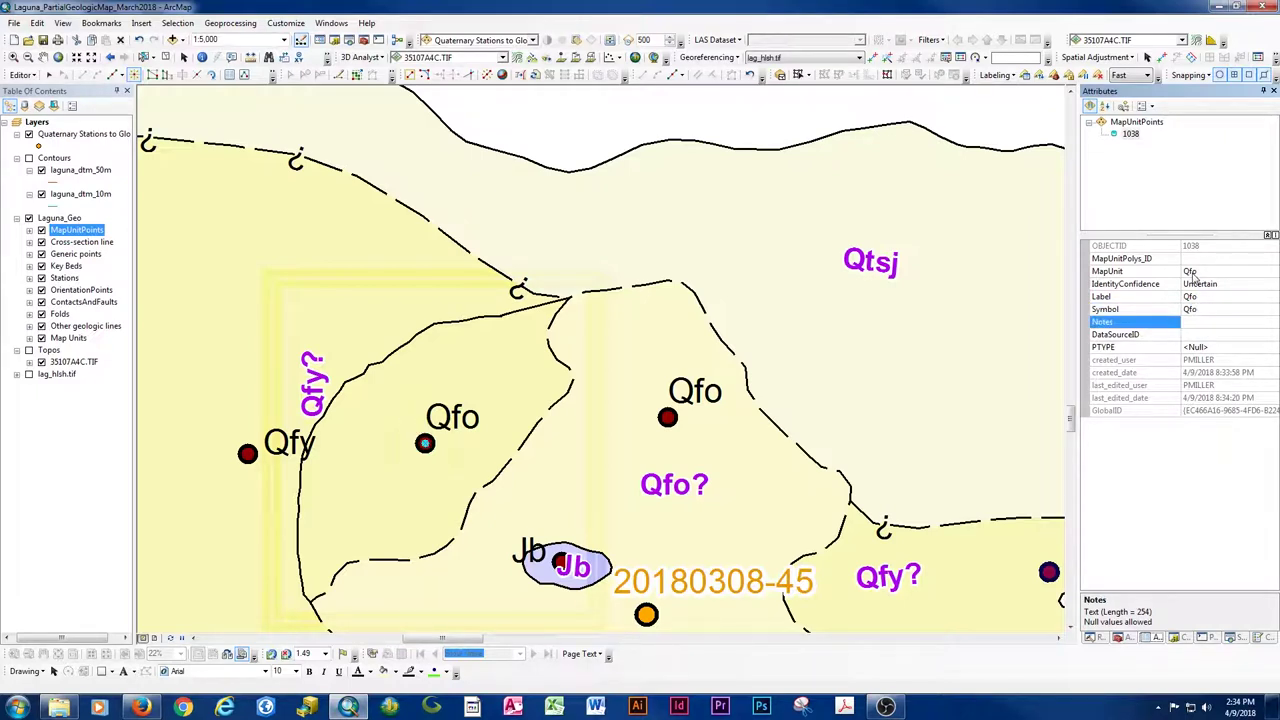
key(Return)
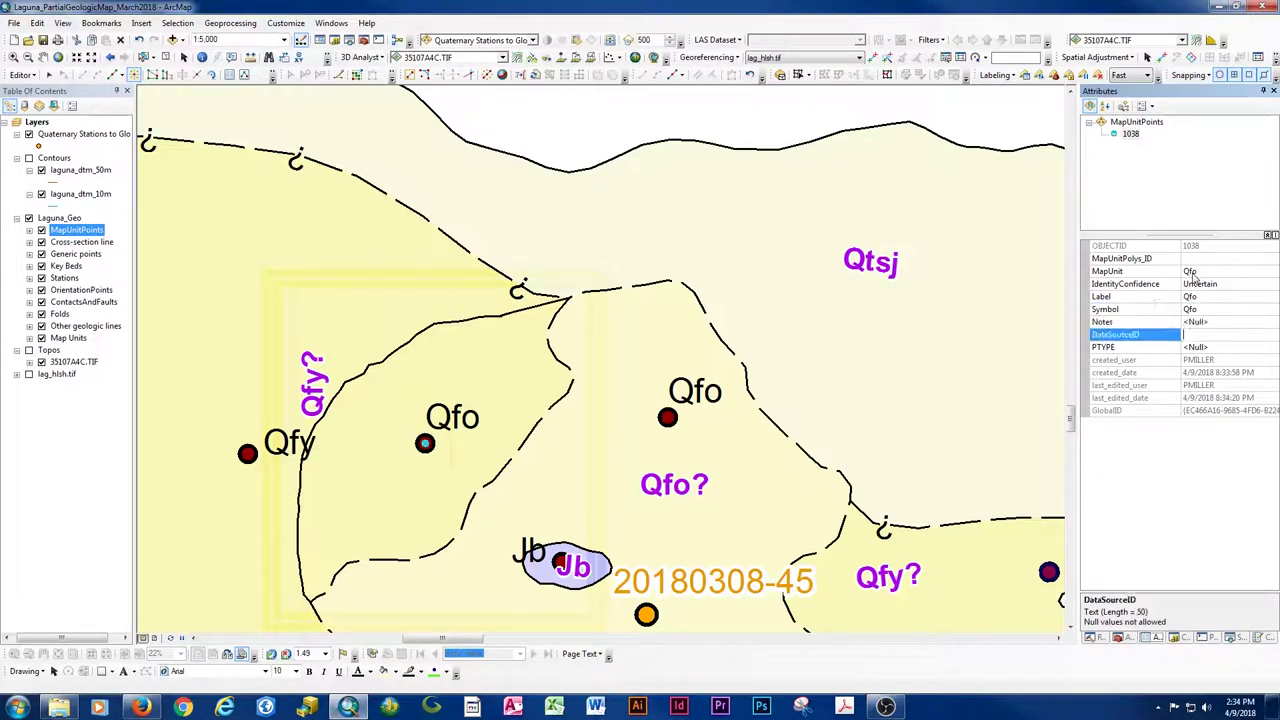
text(DS007)
key(Return)
text(MapUnit)
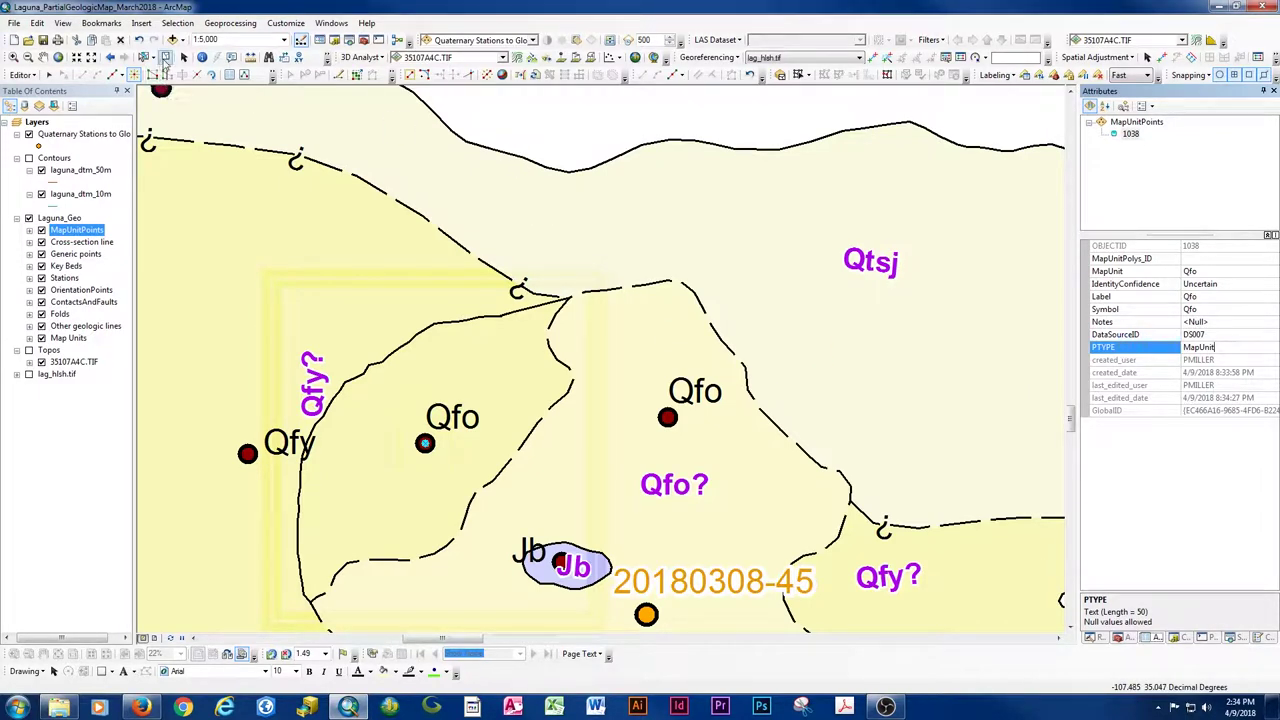
- Split the old dashed contact where both ends of the new curved contact meet it, and delete the segment between those junctions
click(47, 77)
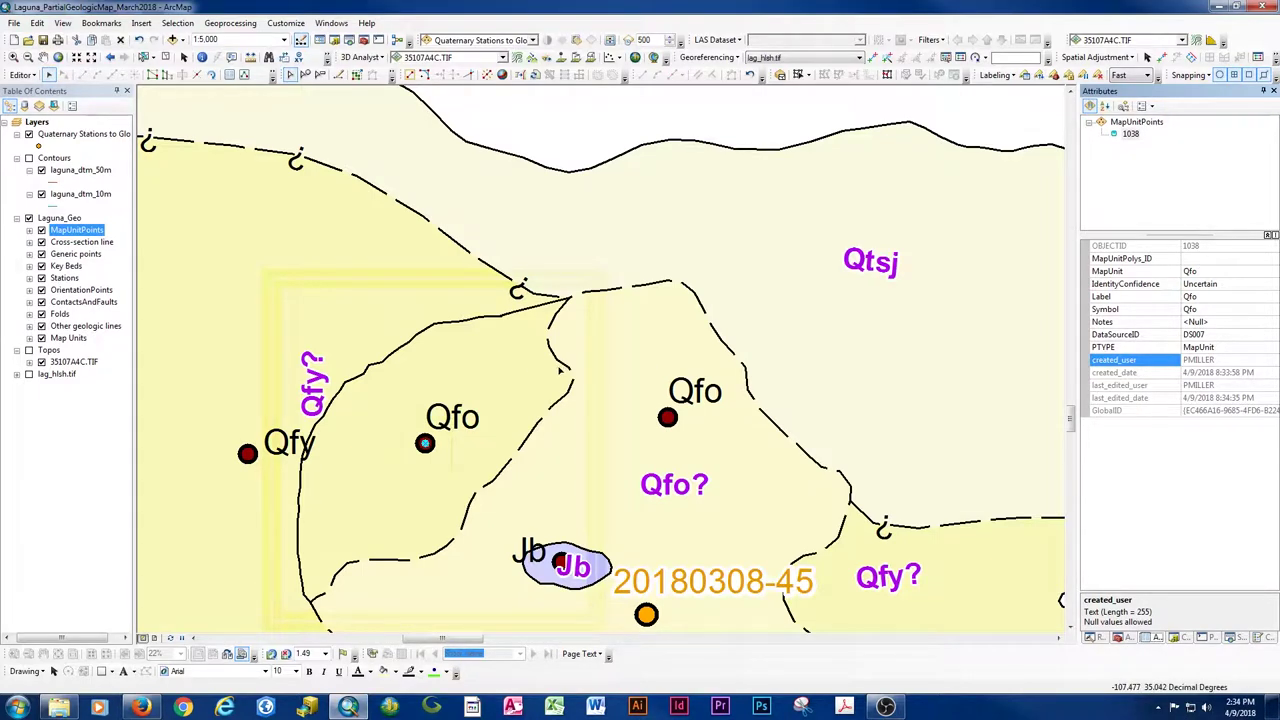
click(560, 363)
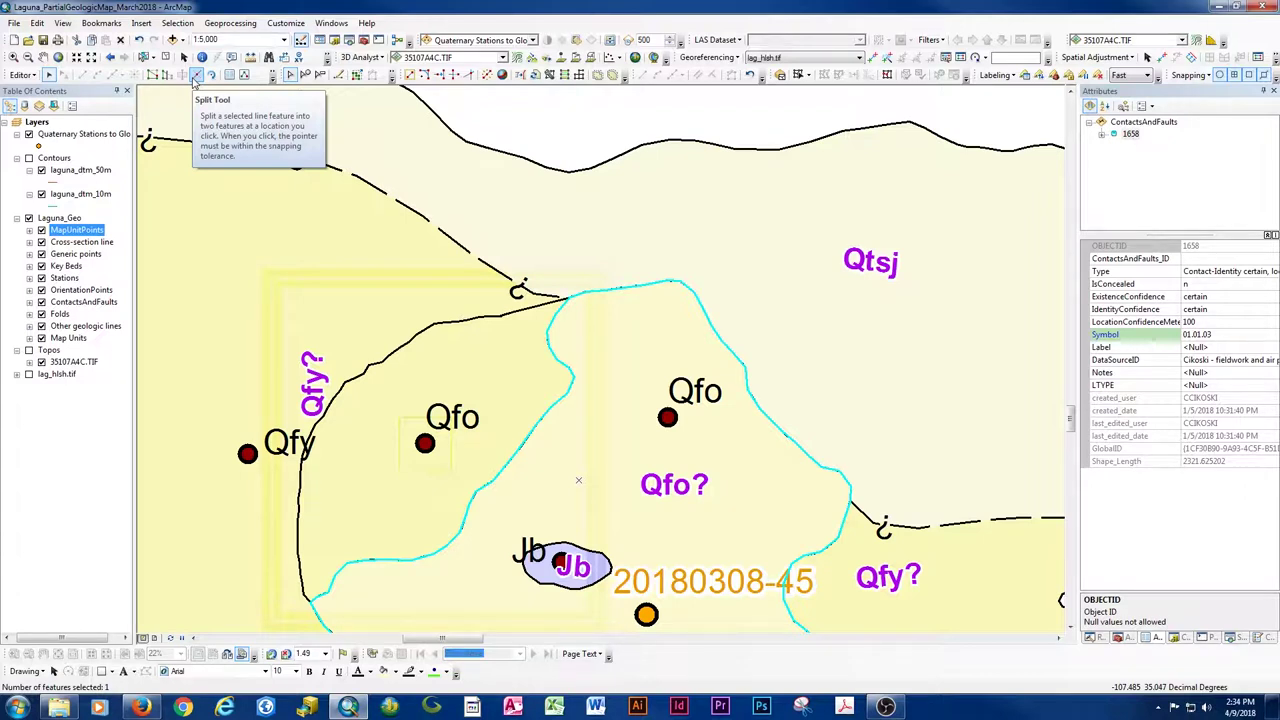
click(195, 77)
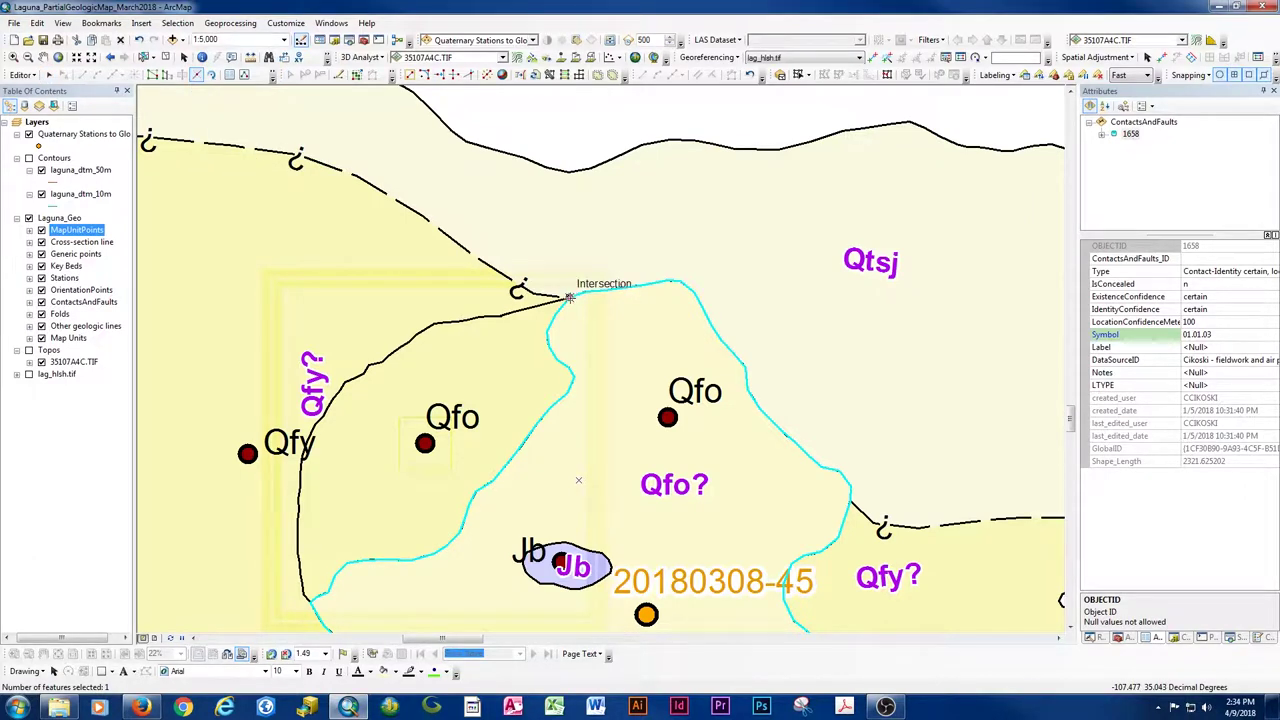
click(568, 297)
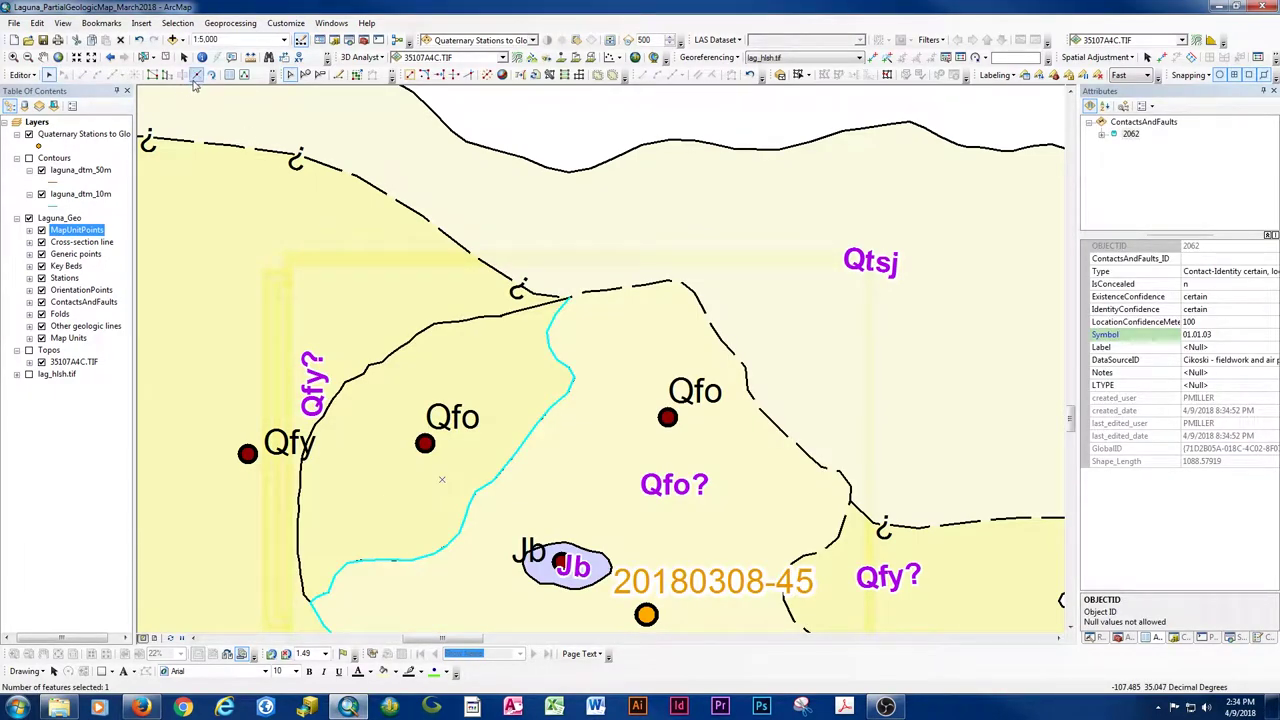
click(307, 598)
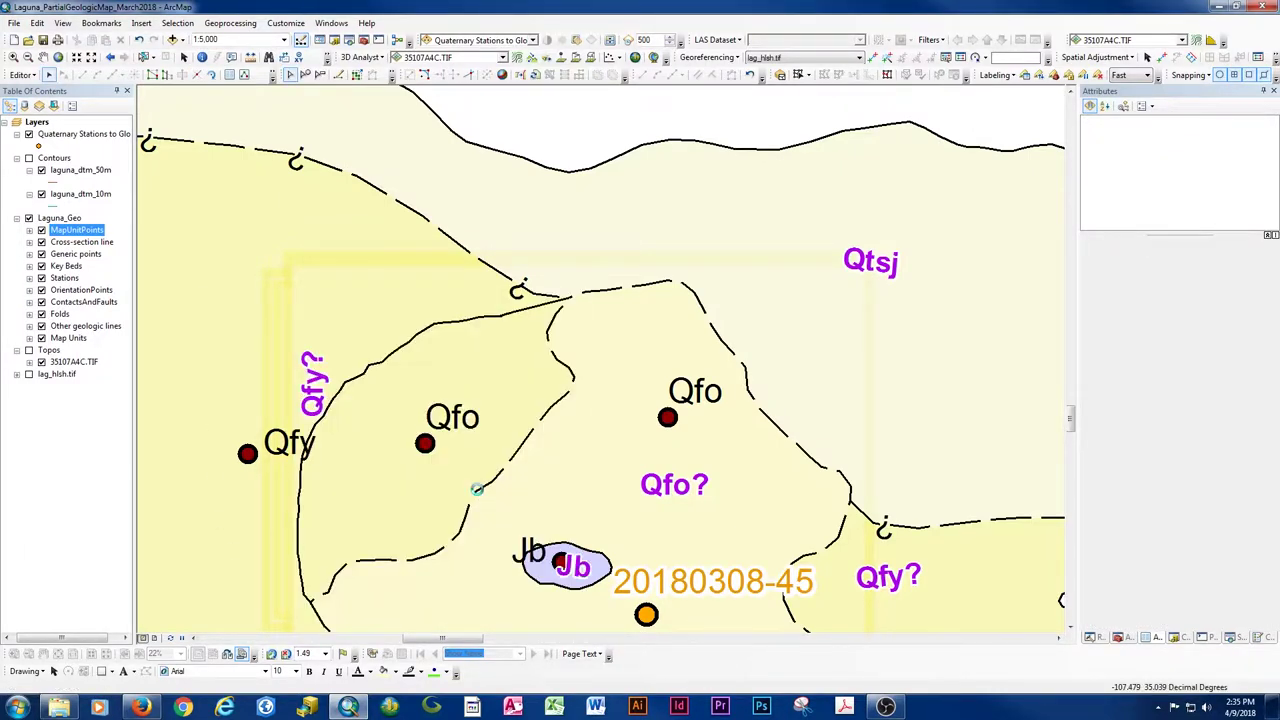
click(476, 492)
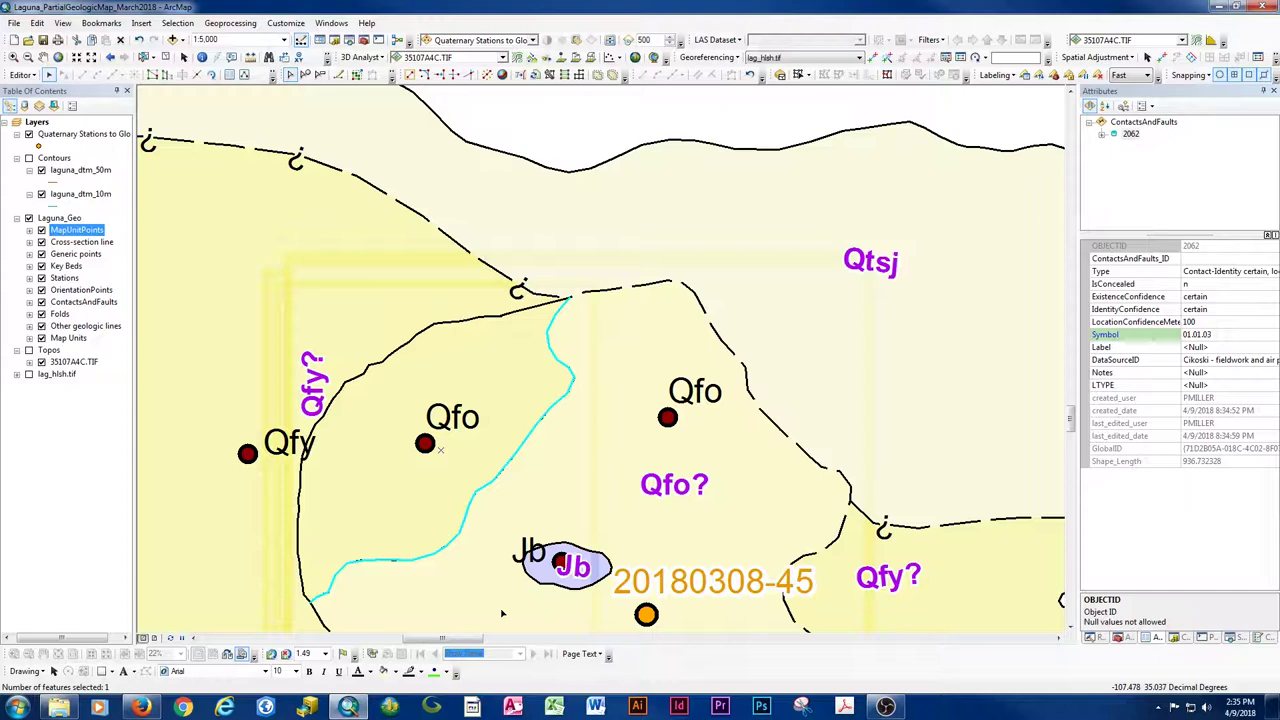
key(Delete)
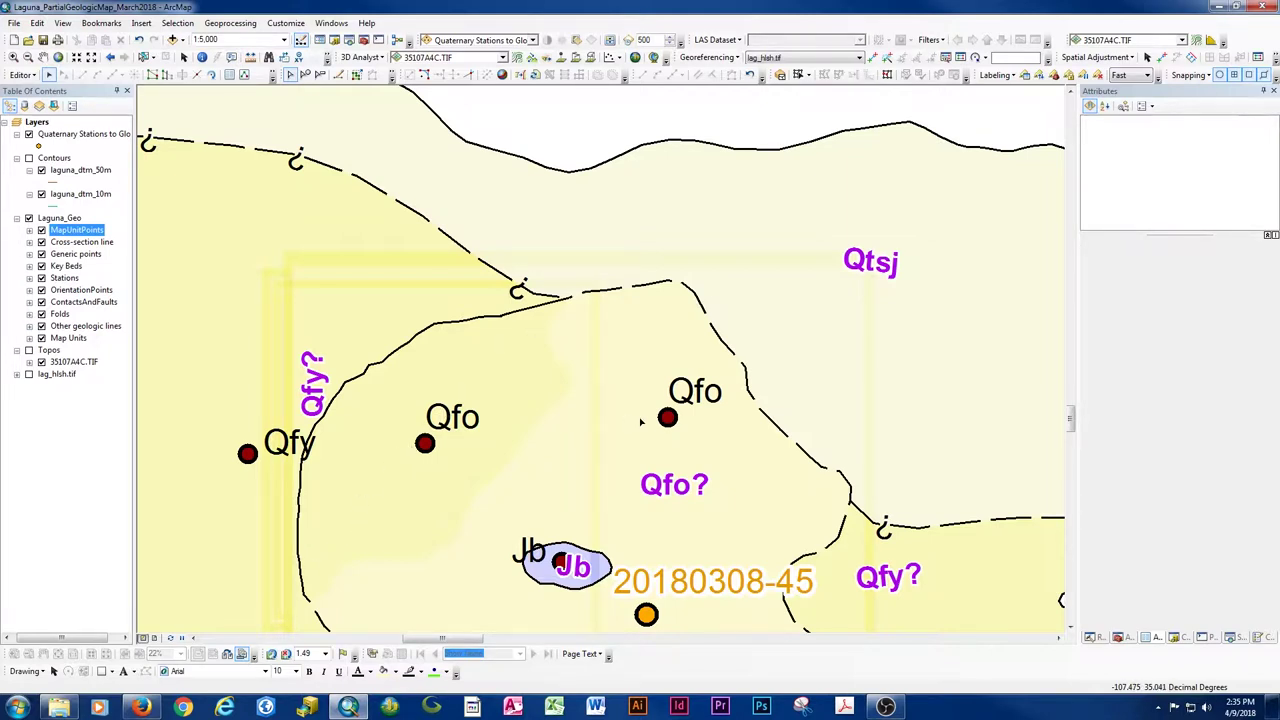
- Compare the attributes of the two Qfo points in the merged area and delete the western one
click(425, 444)
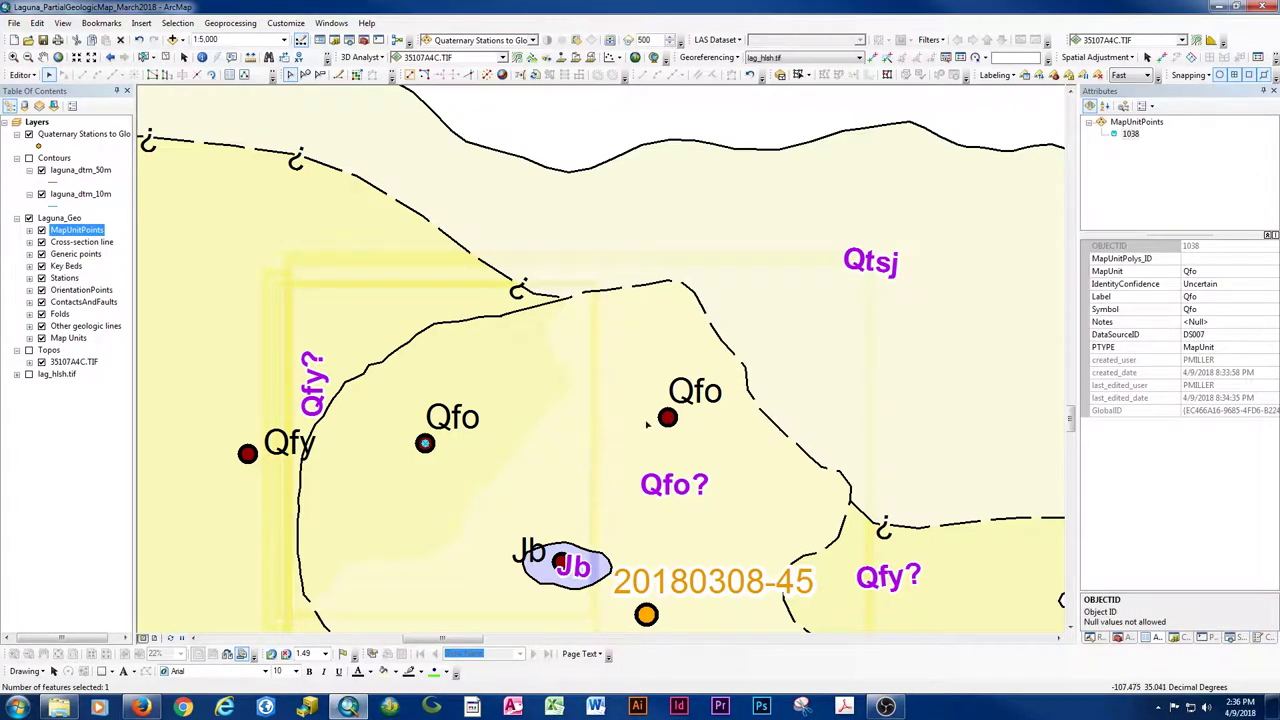
click(668, 418)
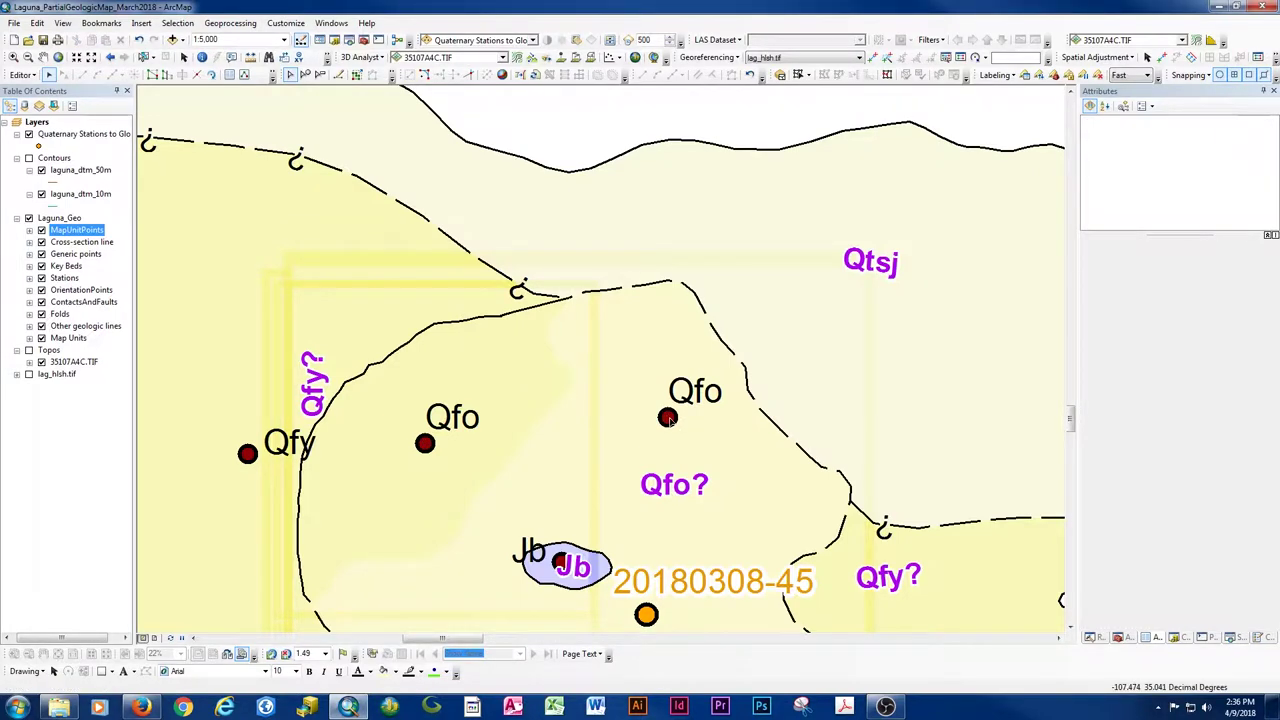
click(668, 418)
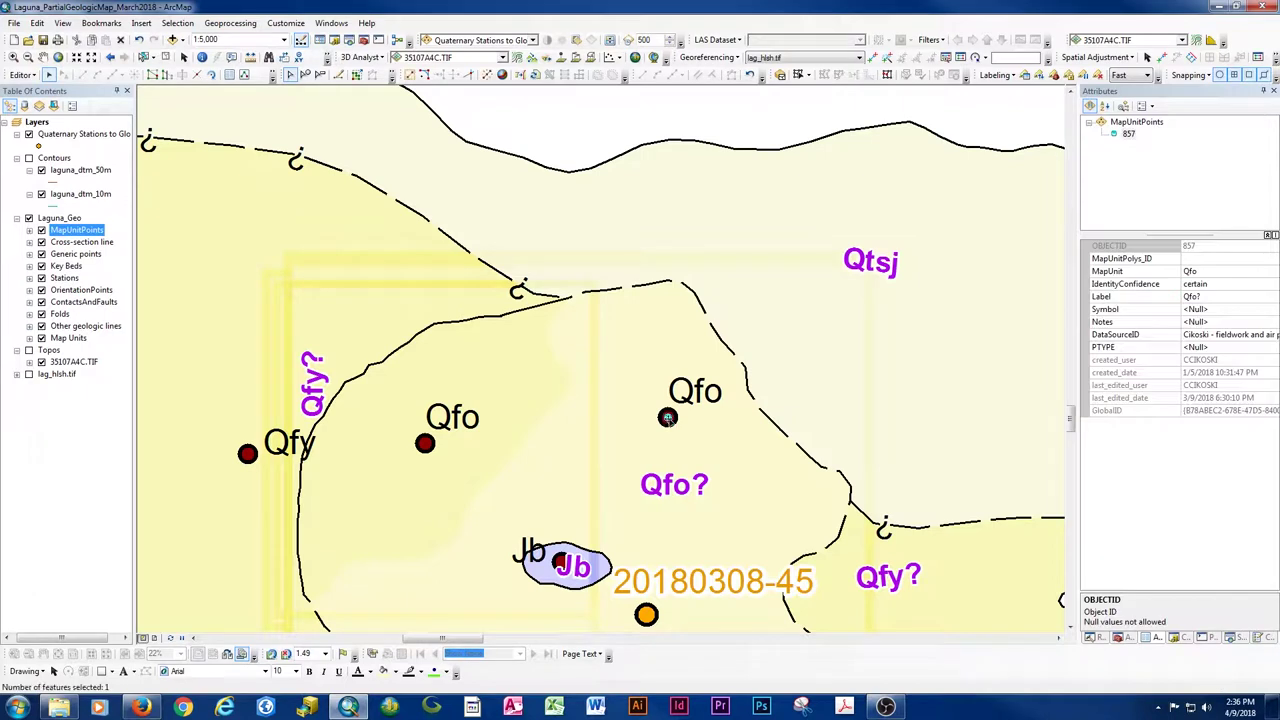
click(425, 444)
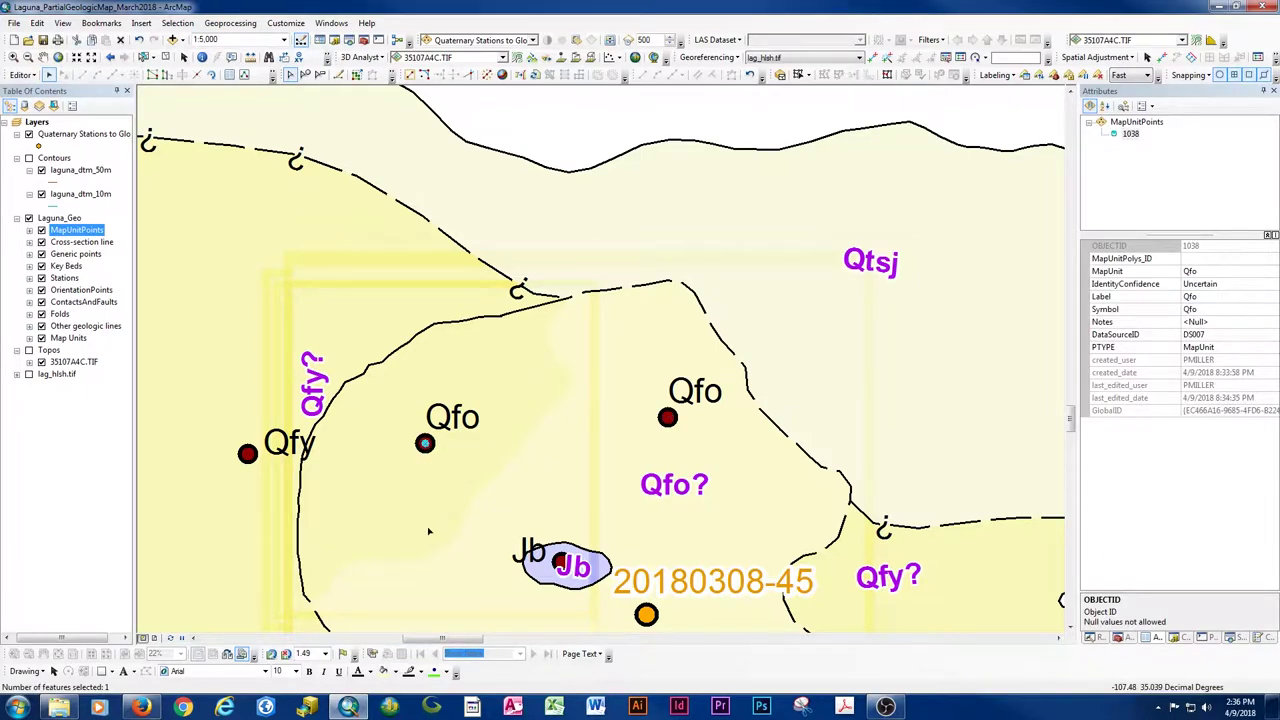
key(Delete)
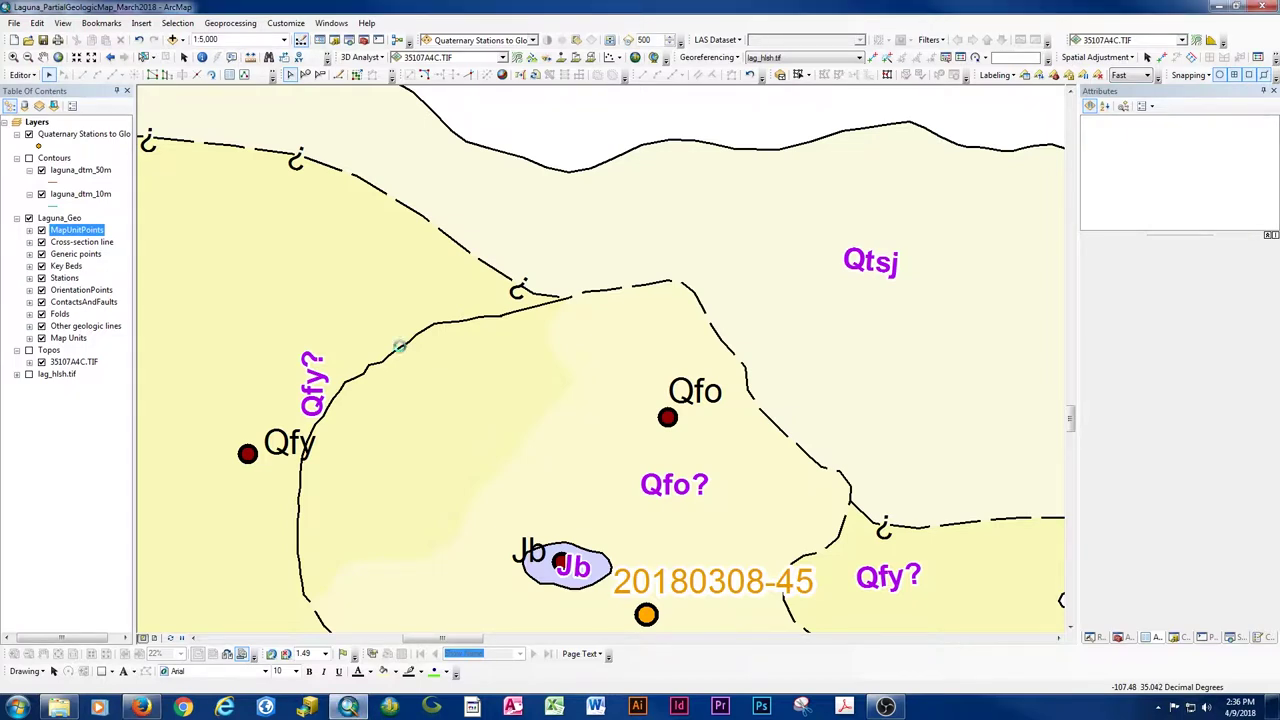
- Change the location wording in the curved contact's Type from accurate to approximate
click(401, 348)
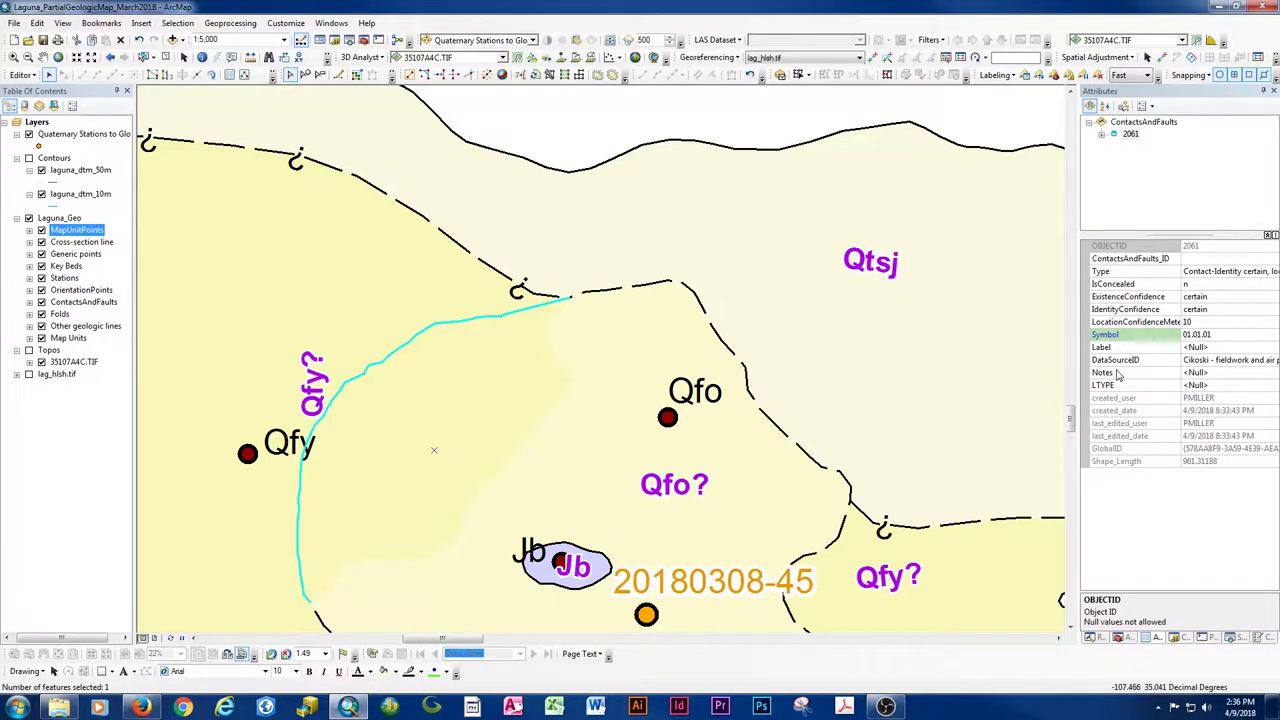
click(1220, 333)
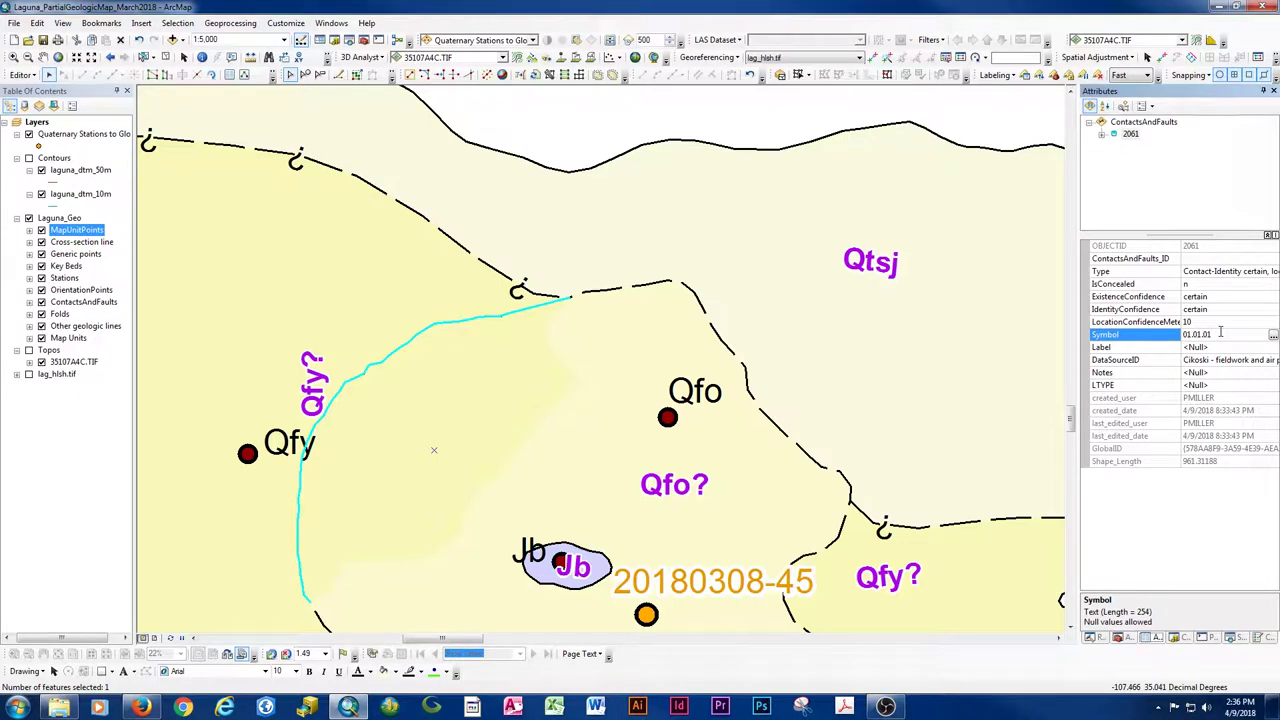
click(1244, 271)
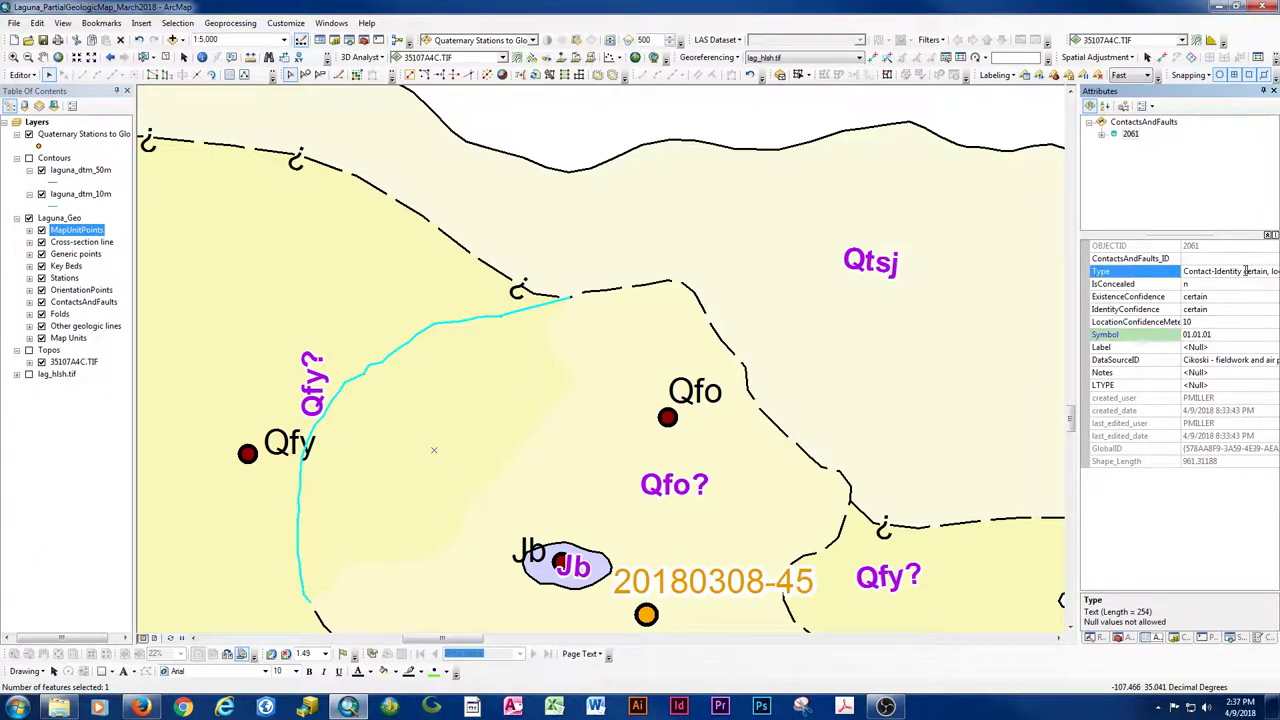
key(End)
key(shift+Left)
key(shift+Left)
key(shift+Left)
key(shift+Left)
key(shift+Left)
key(shift+Left)
key(shift+Left)
key(shift+Left)
key(BackSpace)
text(approximate)
- Set the curved contact's Symbol to 01.01.03 and clear the selection
click(1230, 334)
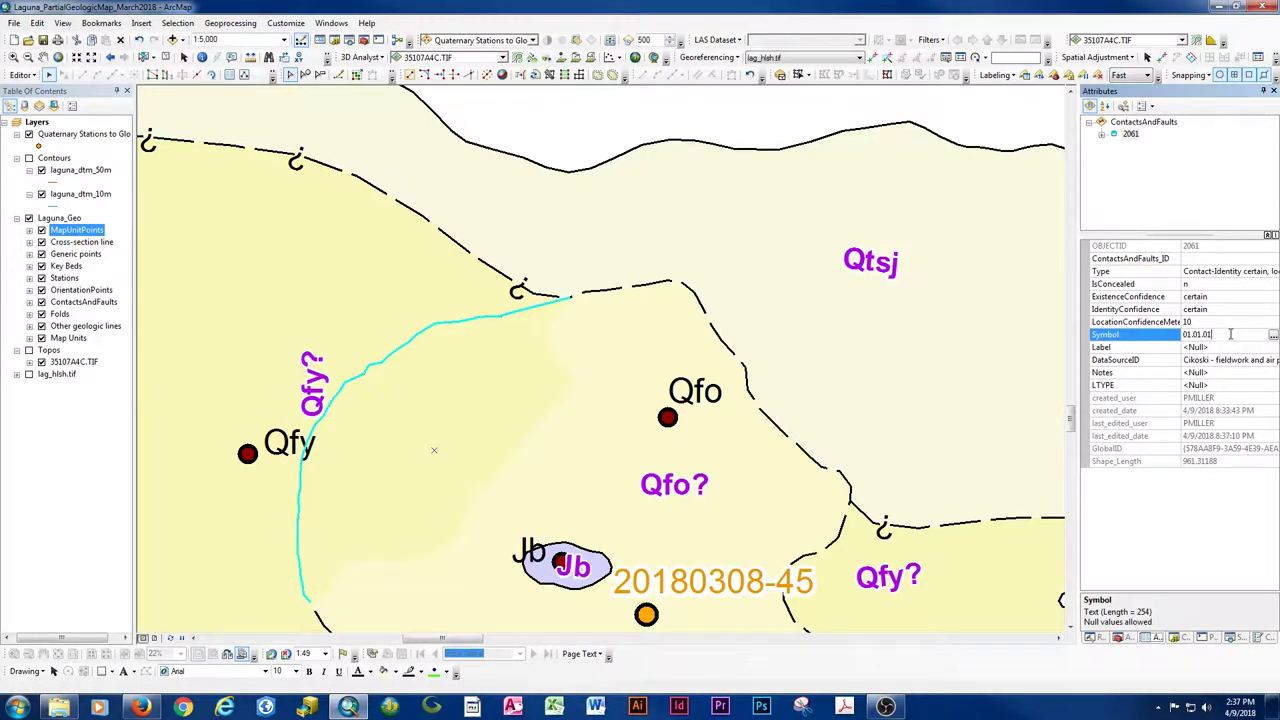
key(BackSpace)
text(3)
key(Return)
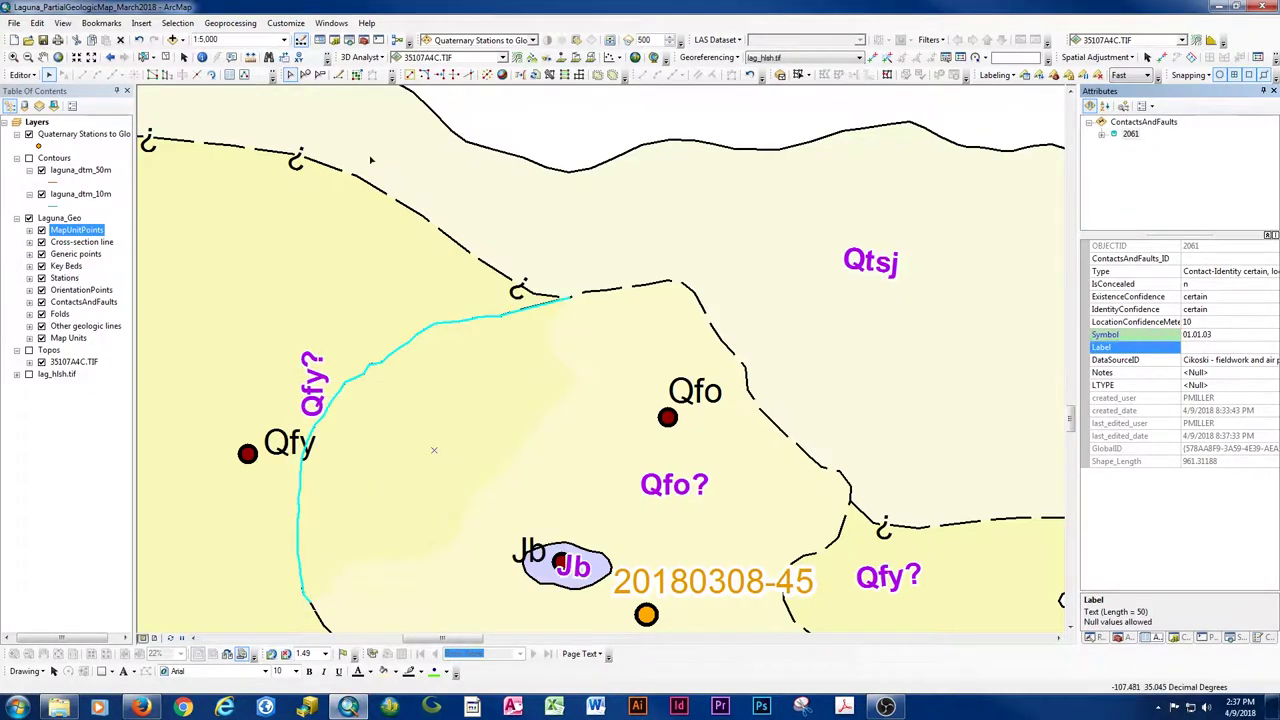
click(166, 57)
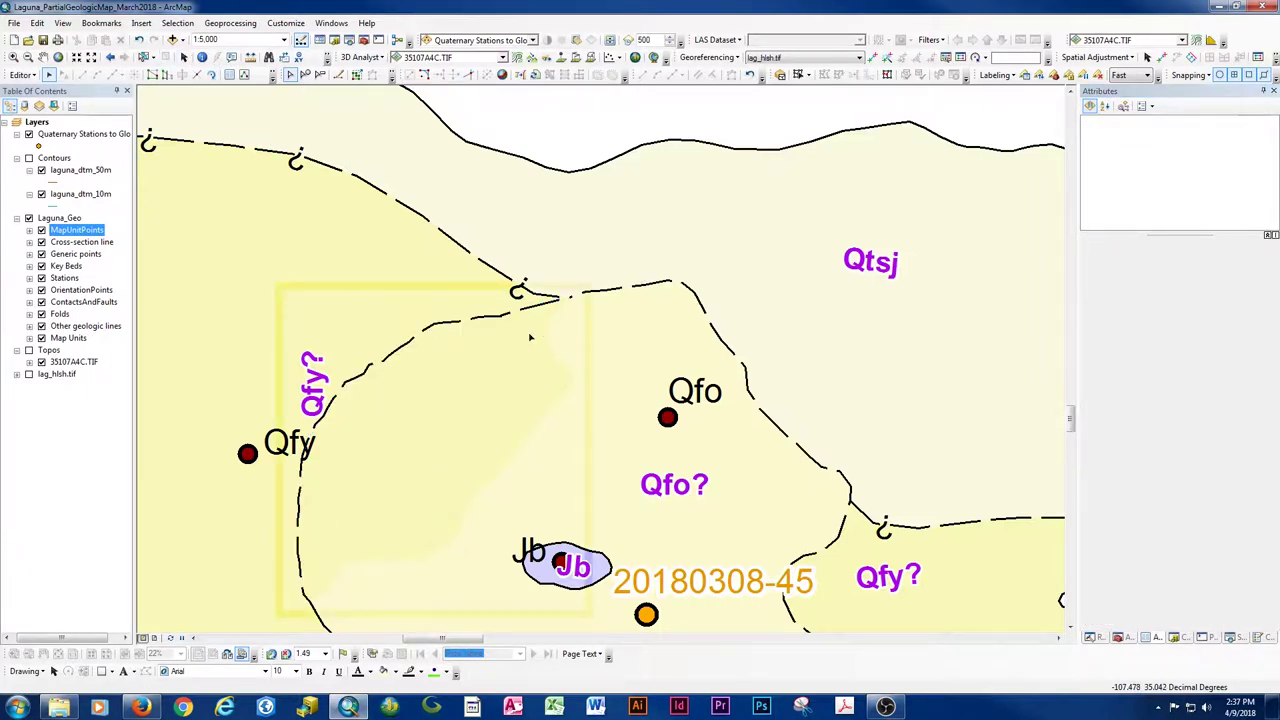
- Reselect the curved contact, set its Symbol to 01.01.01 and deselect it
click(482, 318)
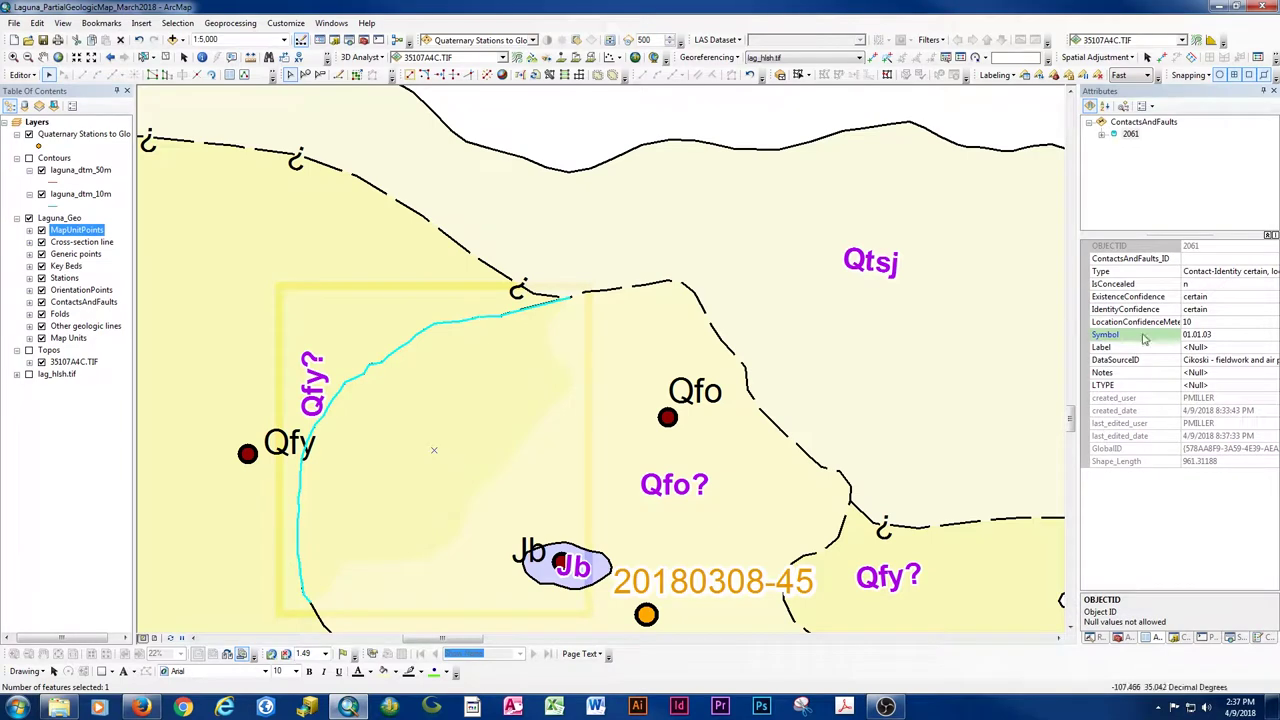
click(1226, 335)
key(BackSpace)
text(12)
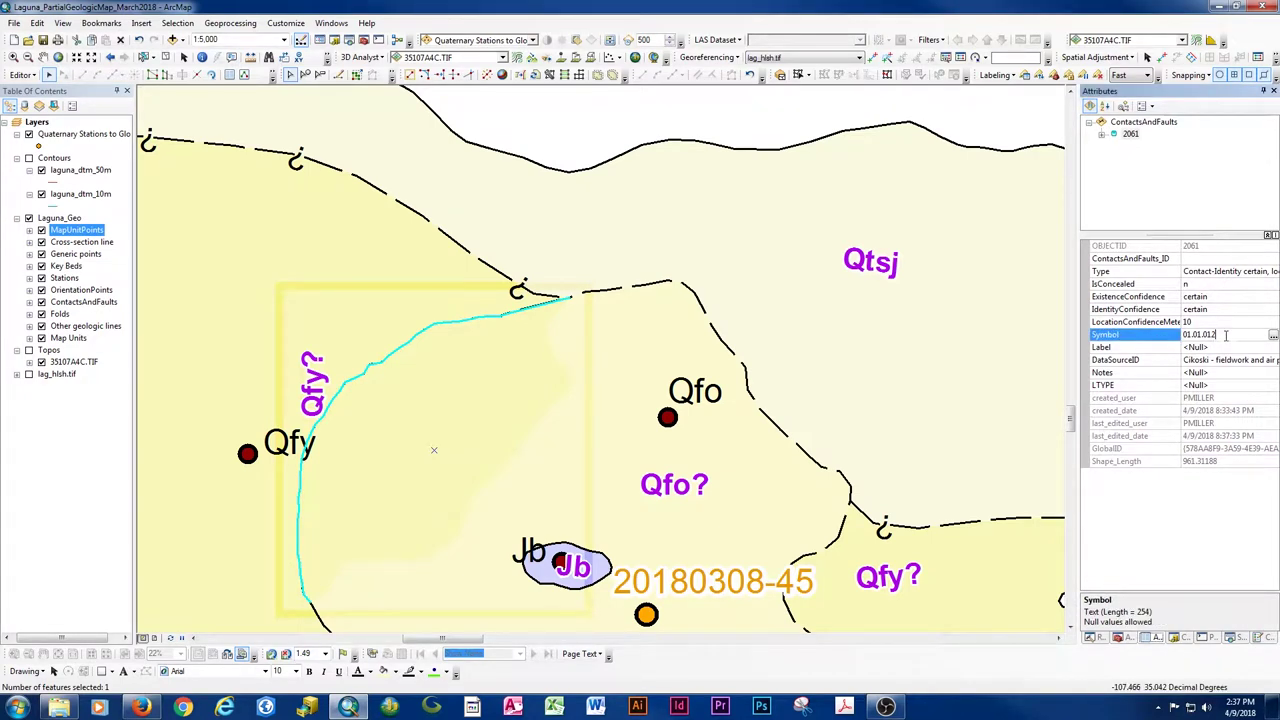
key(Return)
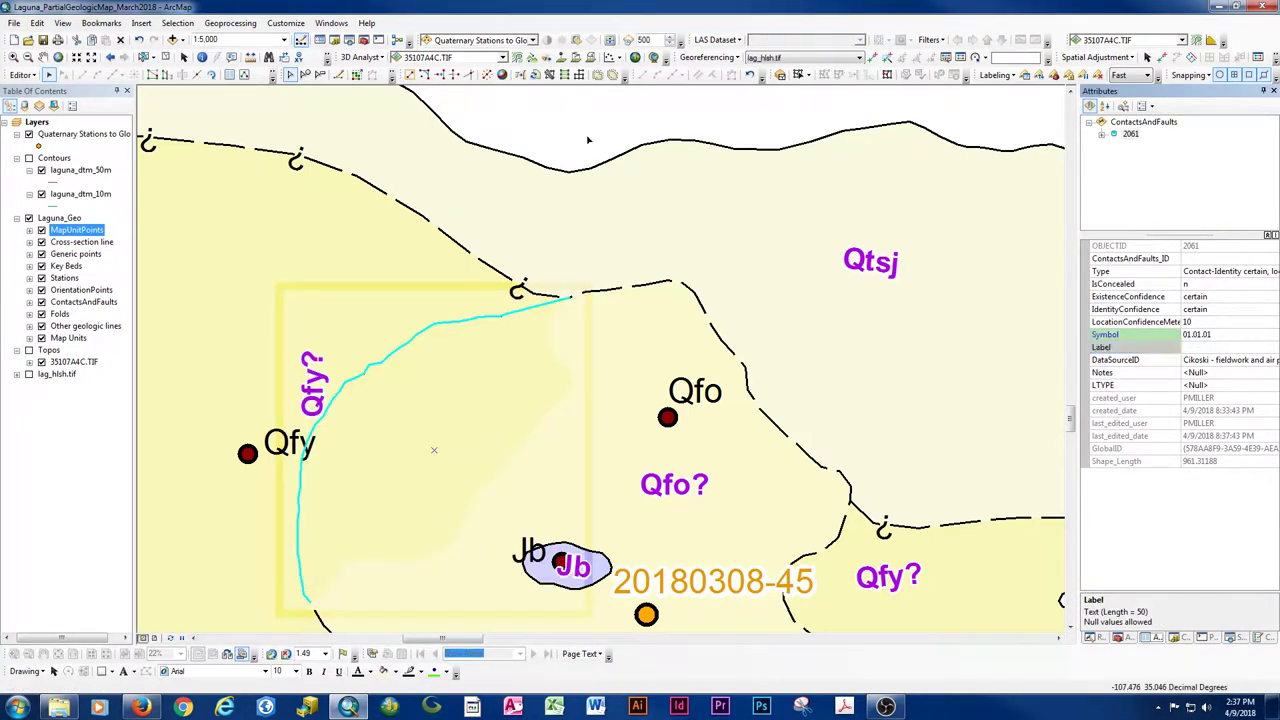
click(443, 313)
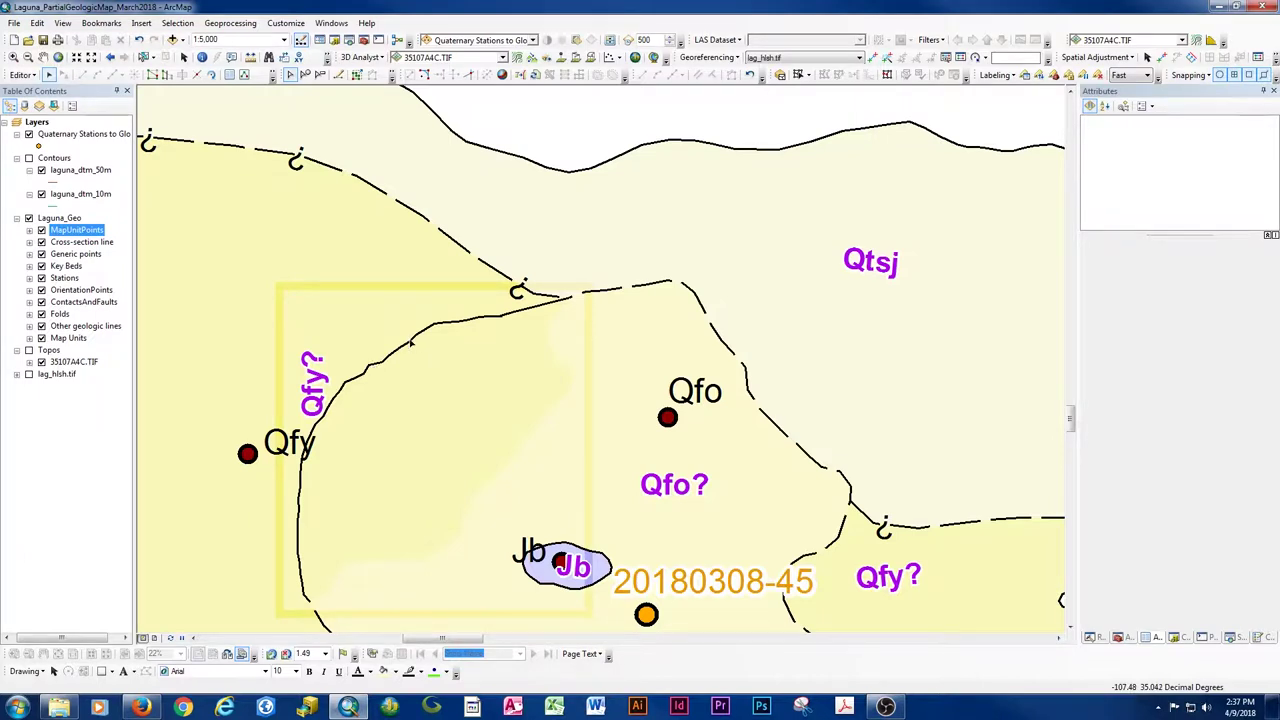
- Set the curved contact's Symbol back to 01.01.03
click(413, 343)
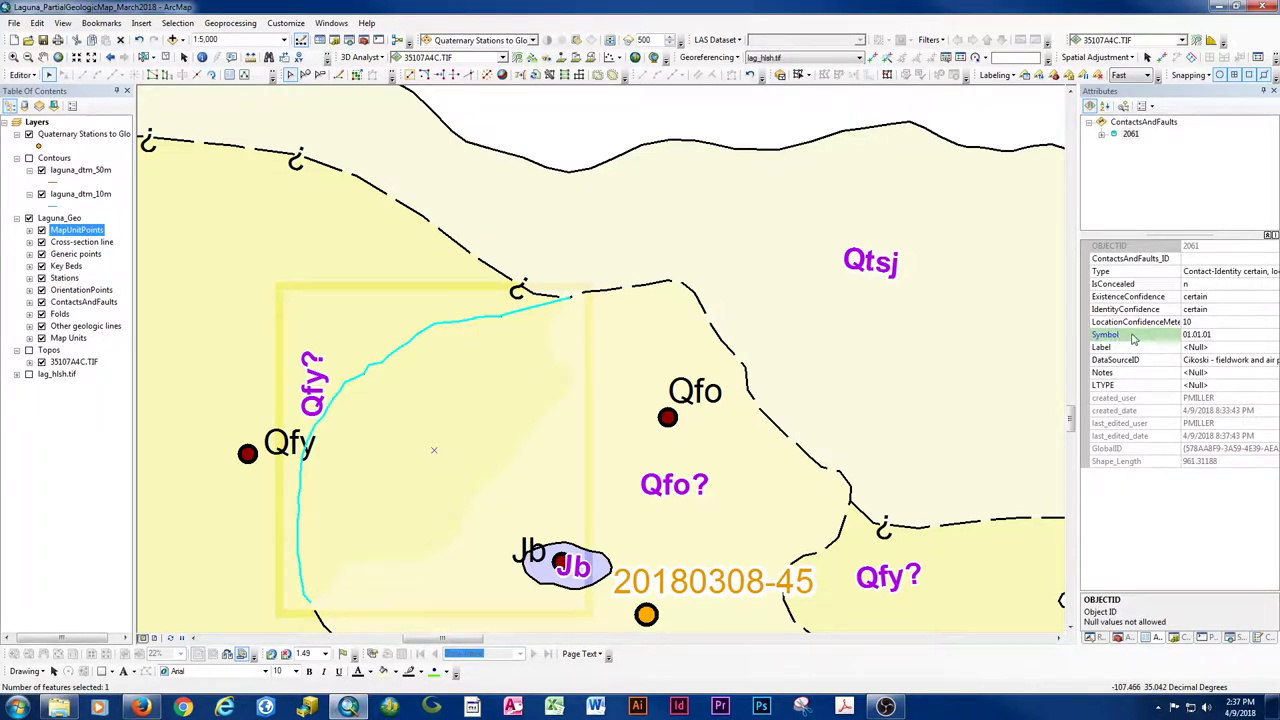
click(1226, 334)
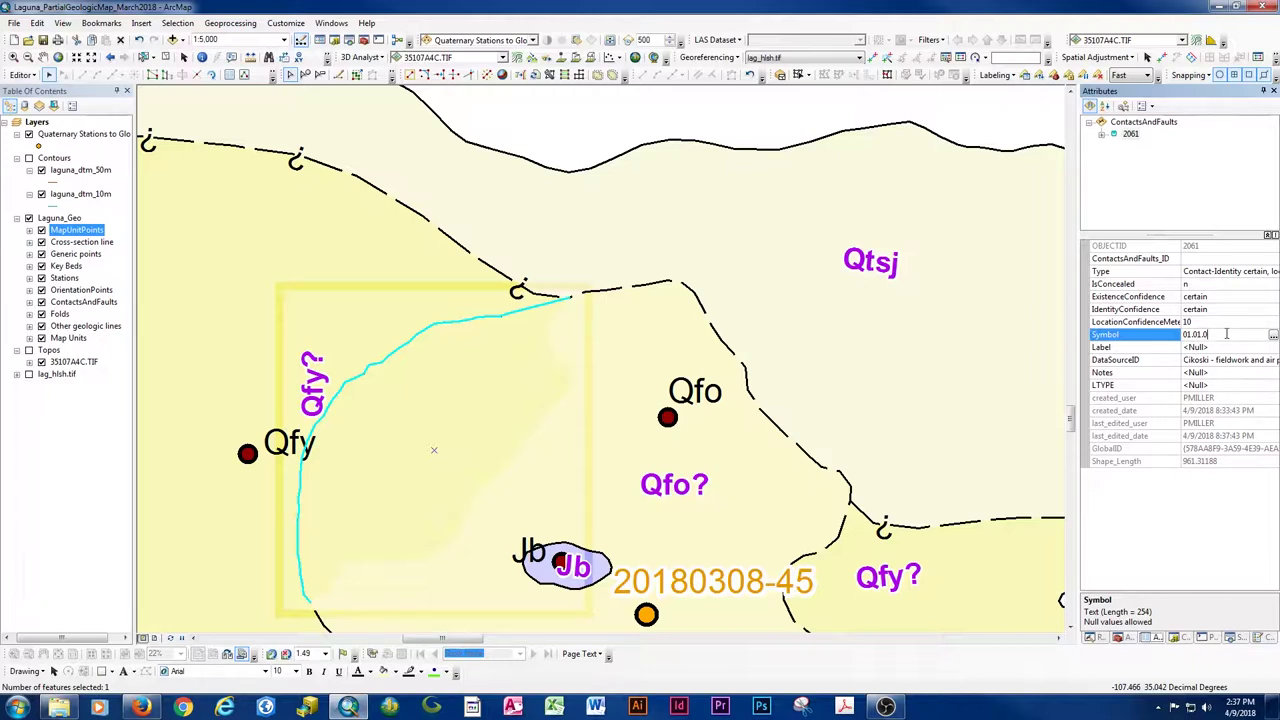
text(01.01.03)
key(Return)
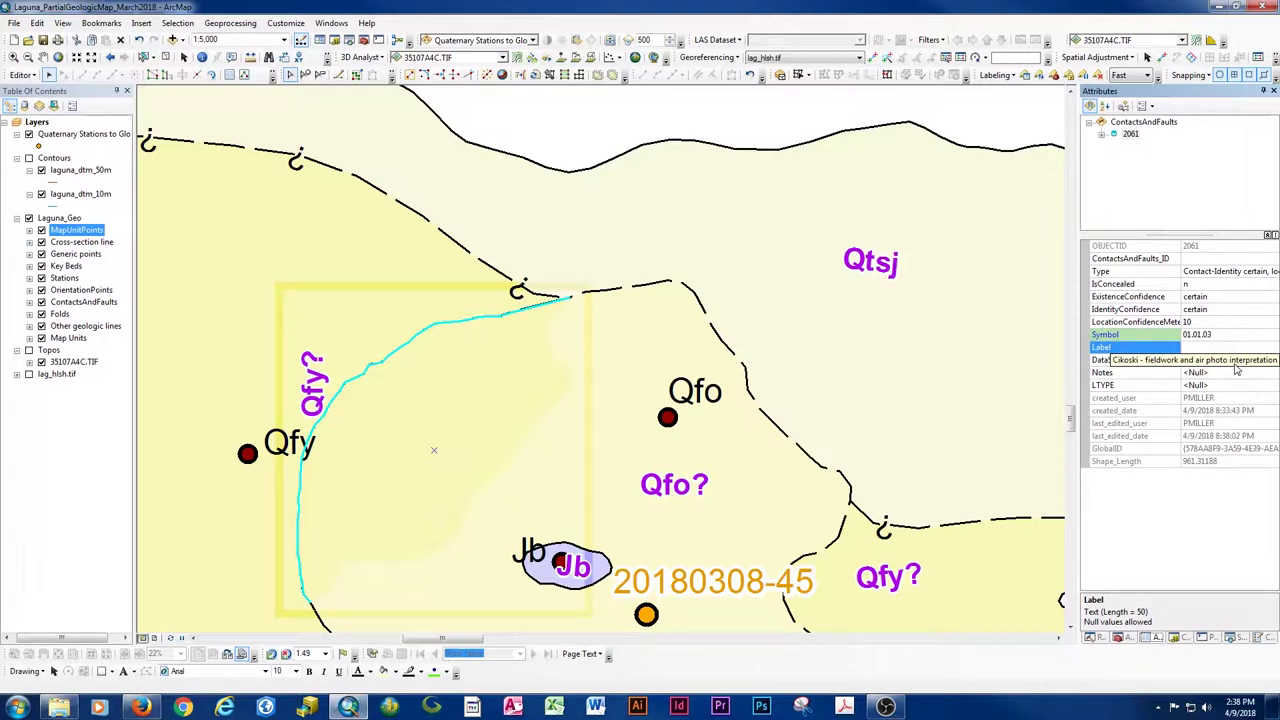
- Enter in the curved contact's Notes that the editor, given by first name, changed it based on the recommendation of another author
click(1226, 372)
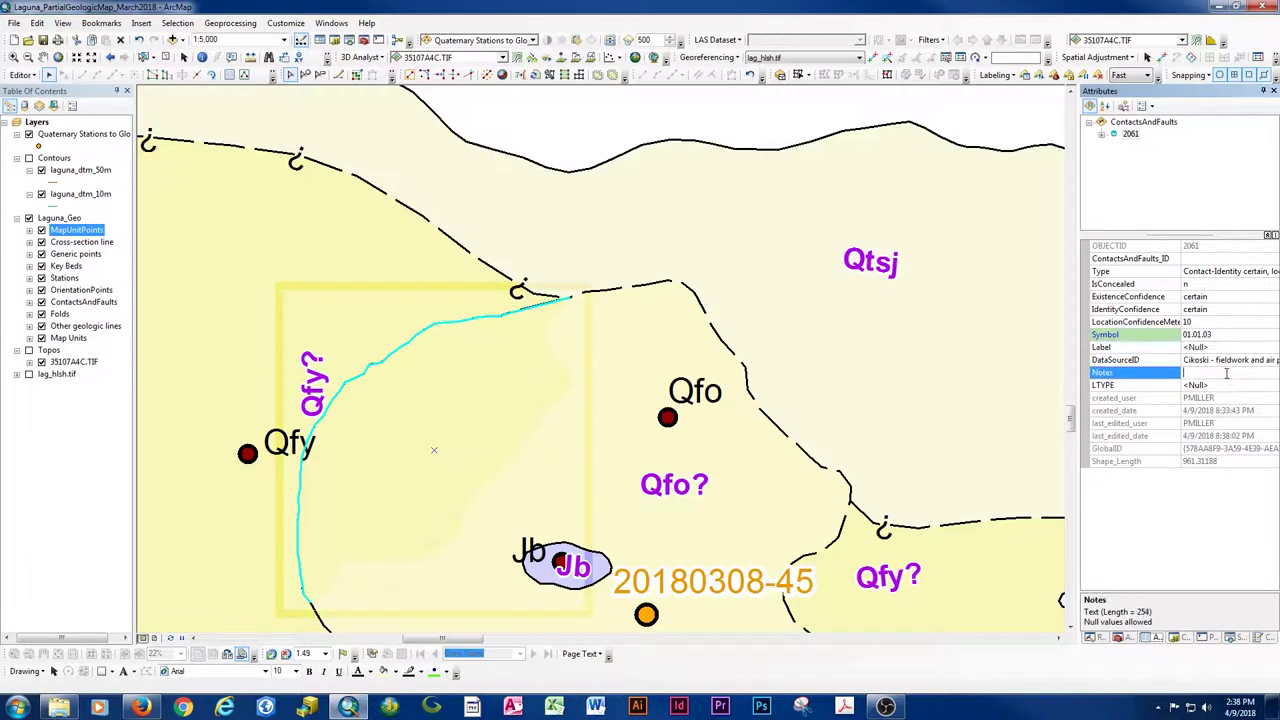
text(Changed by)
text( Phil)
text( based on the re)
text(comm)
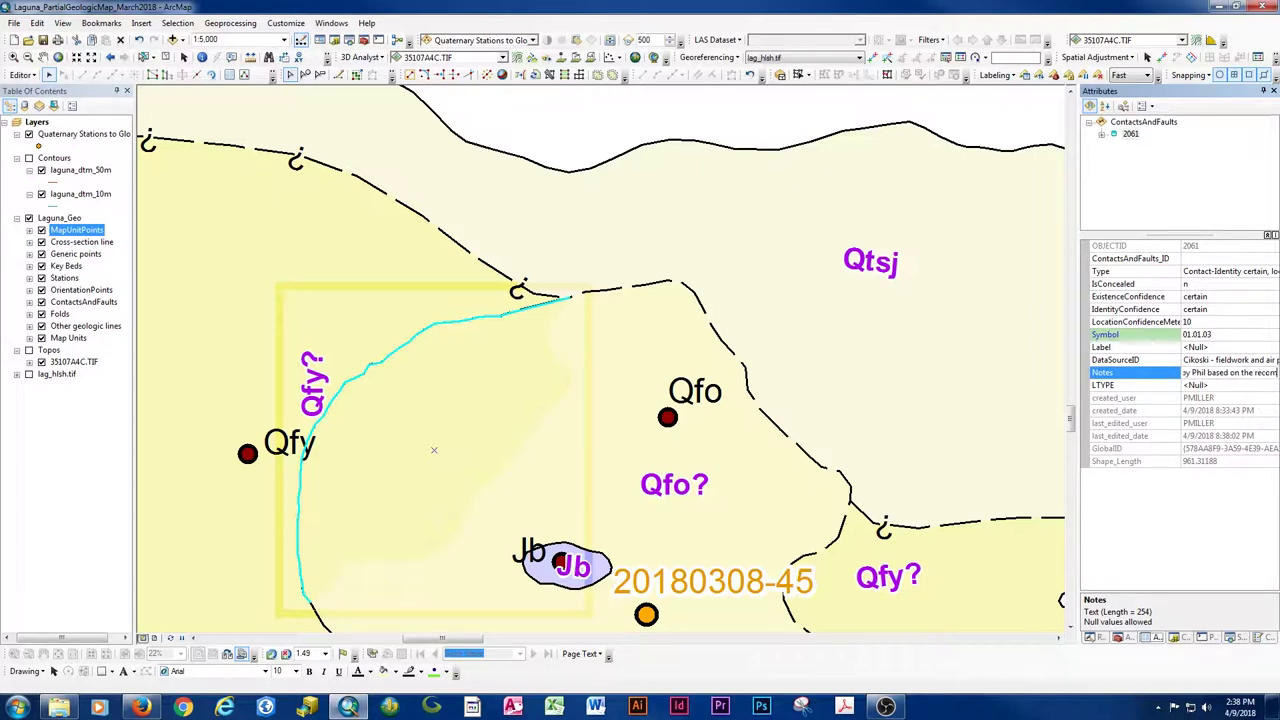
text(endation of another author)
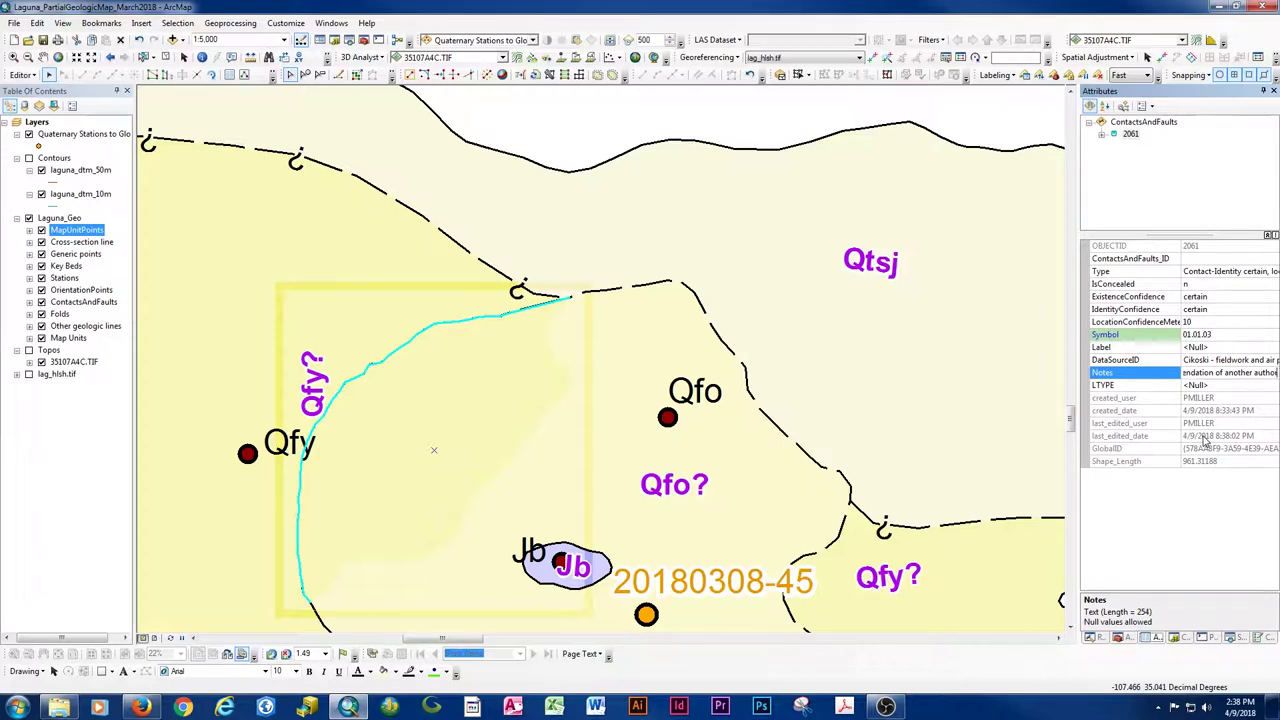
- Inspect the attributes of the contact between Qfo and Qtsj and of the queried contact northwest of it
click(695, 296)
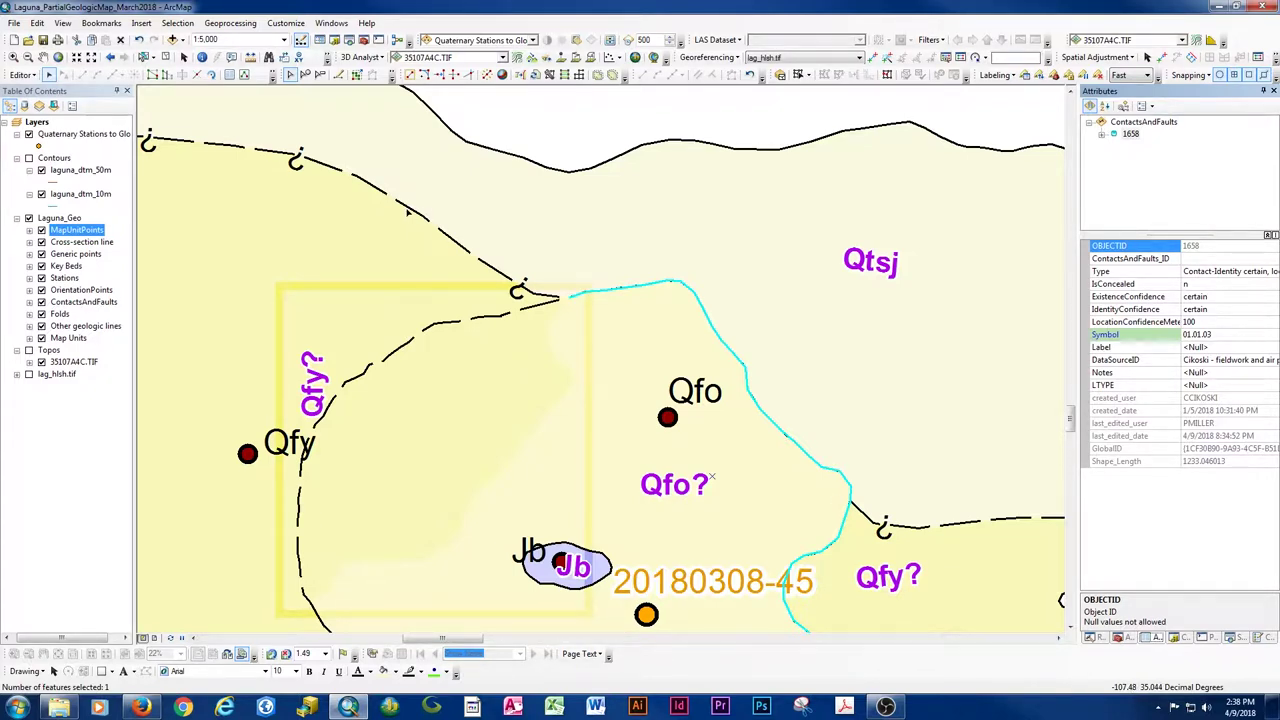
click(407, 206)
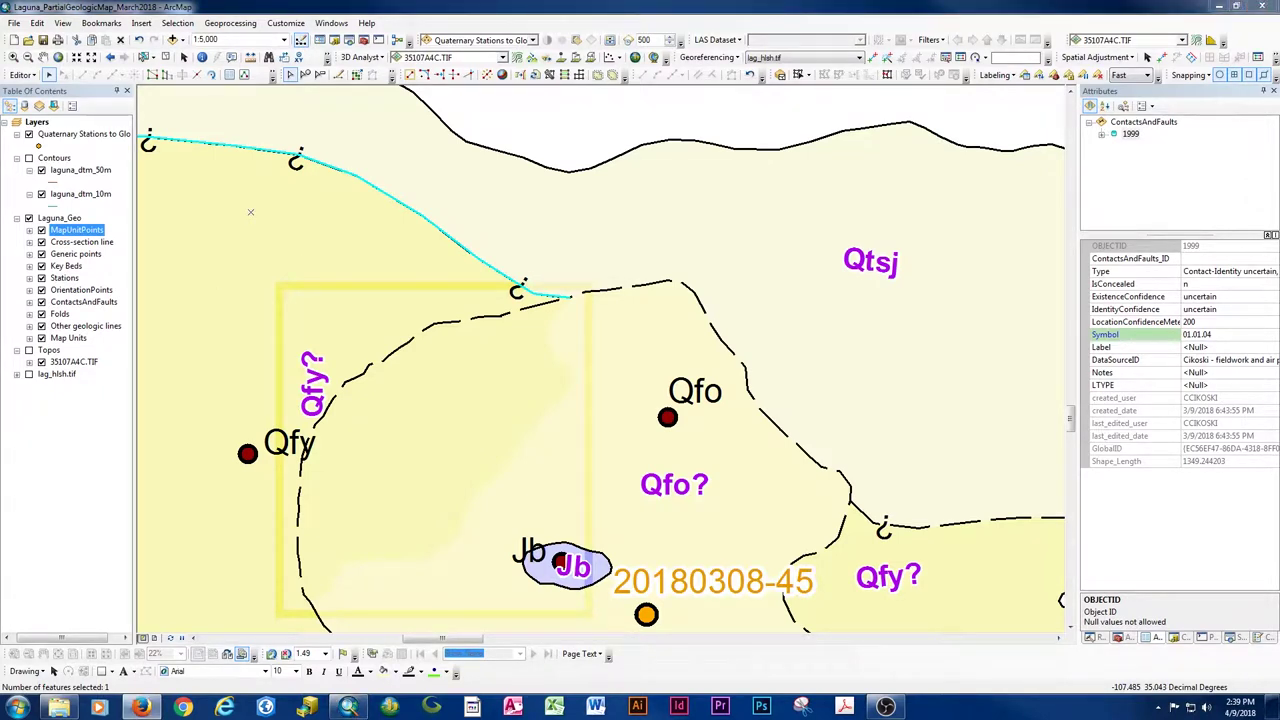
scroll(551, 320, down, 3)
scroll(549, 322, up, 3)
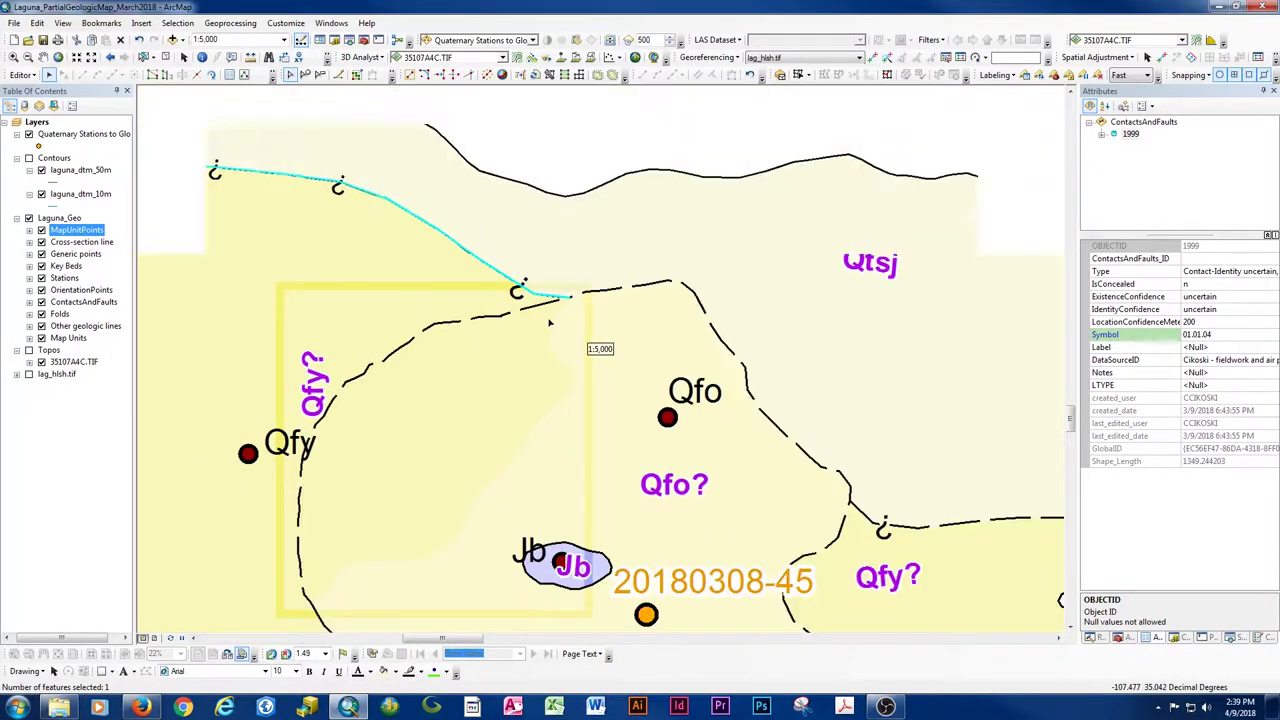
scroll(549, 322, up, 6)
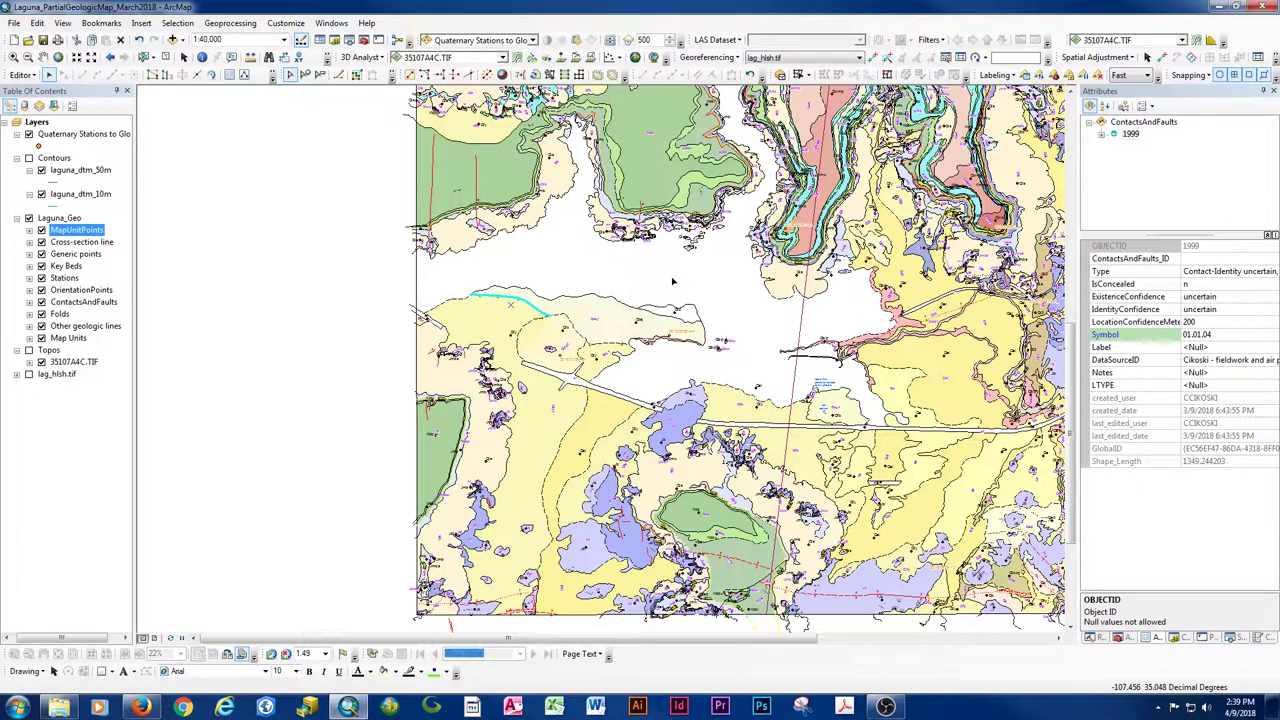
scroll(673, 282, down, 5)
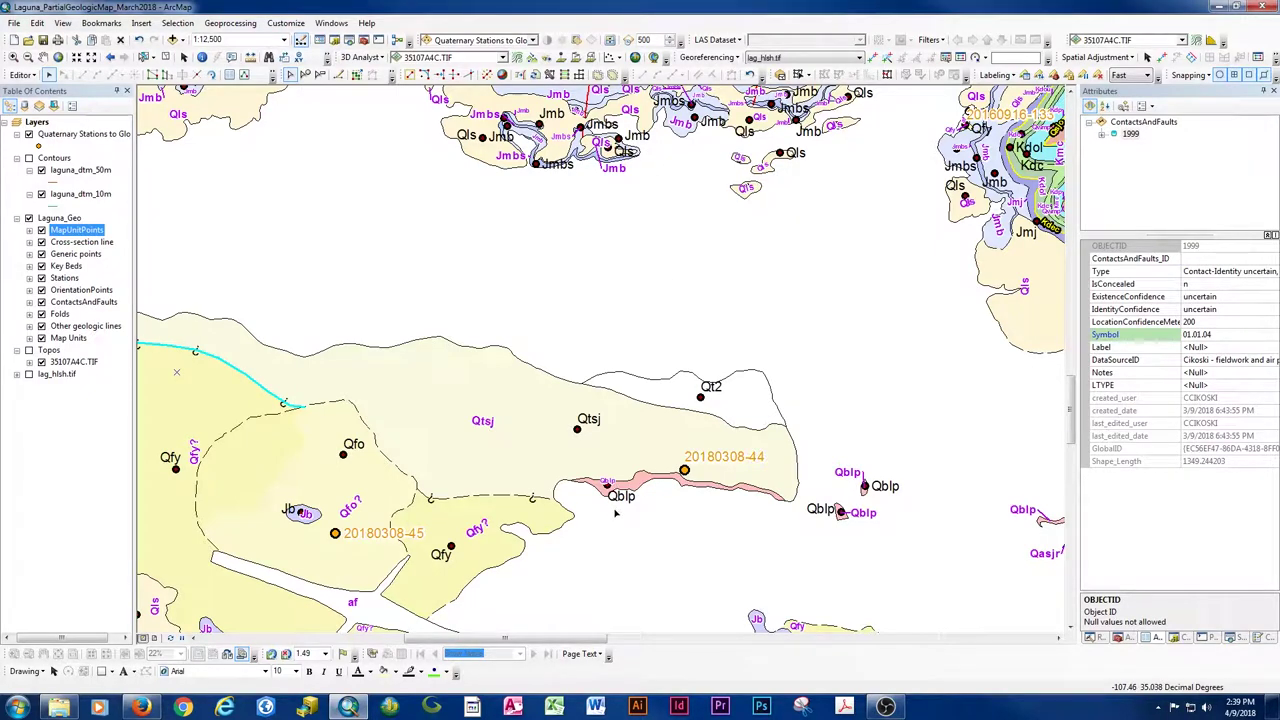
scroll(612, 510, down, 6)
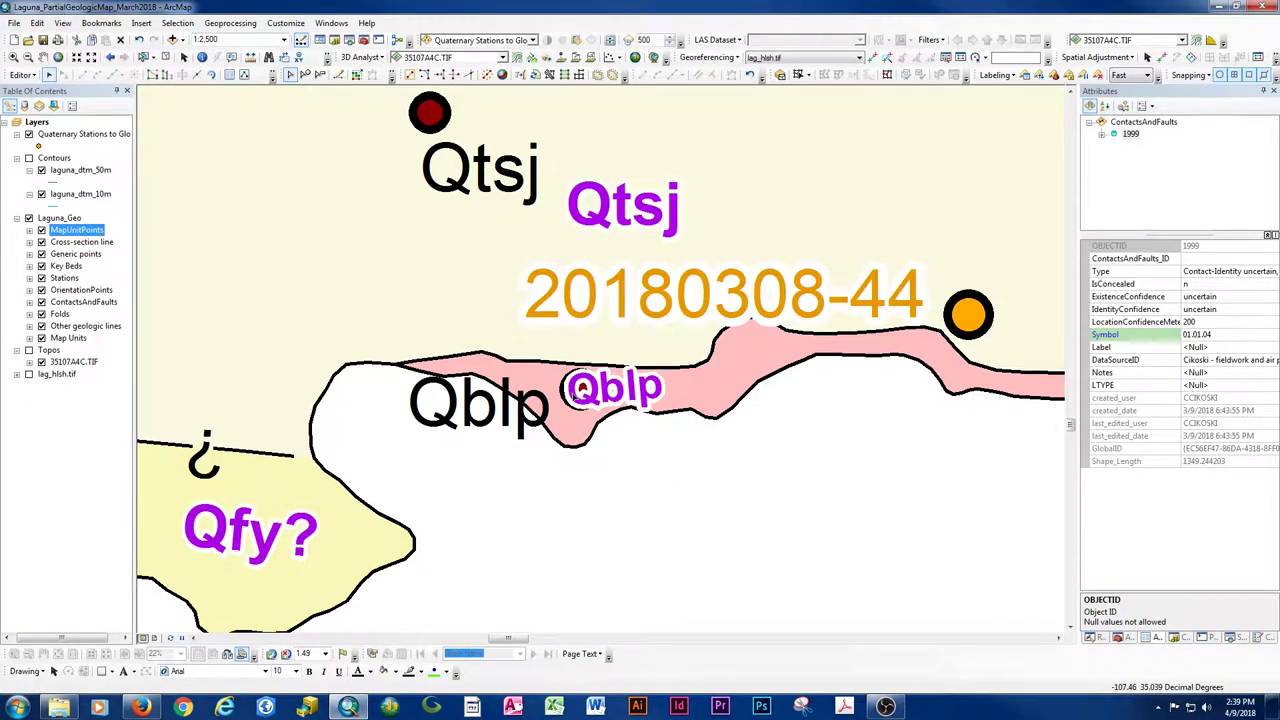
click(582, 389)
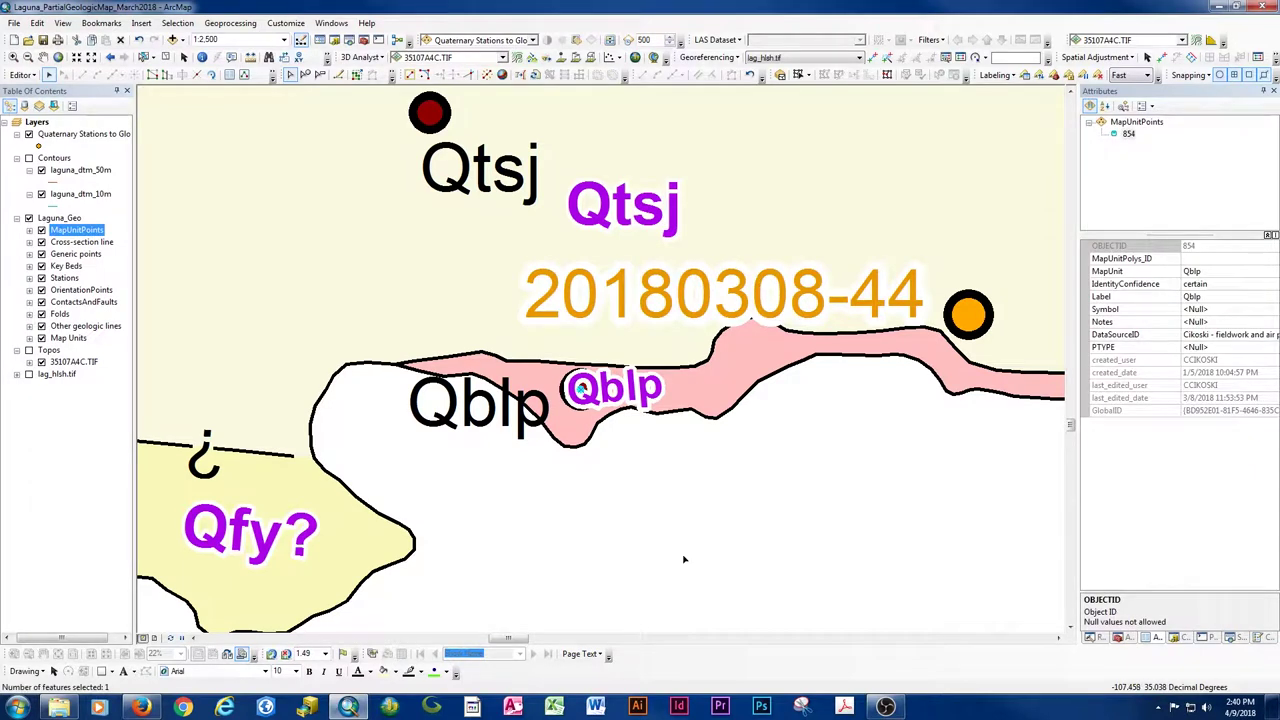
click(1215, 270)
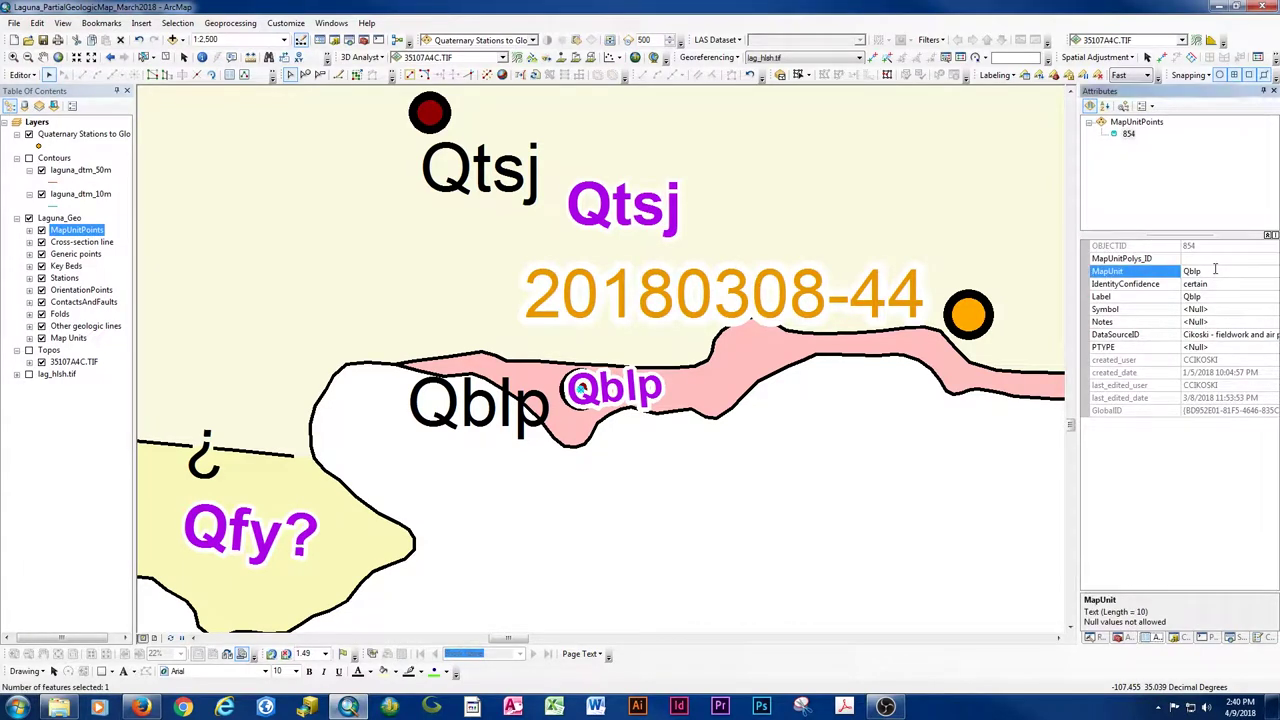
click(1215, 270)
click(1208, 271)
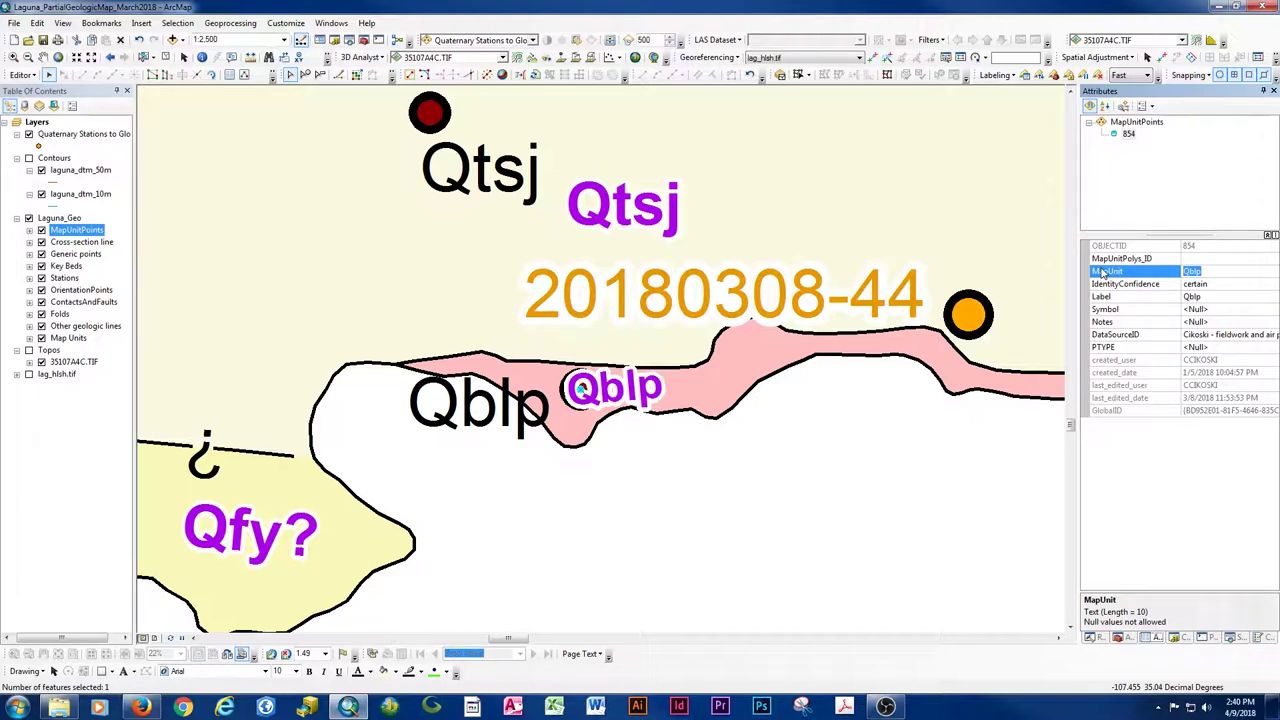
text(YT)
text(est)
key(Return)
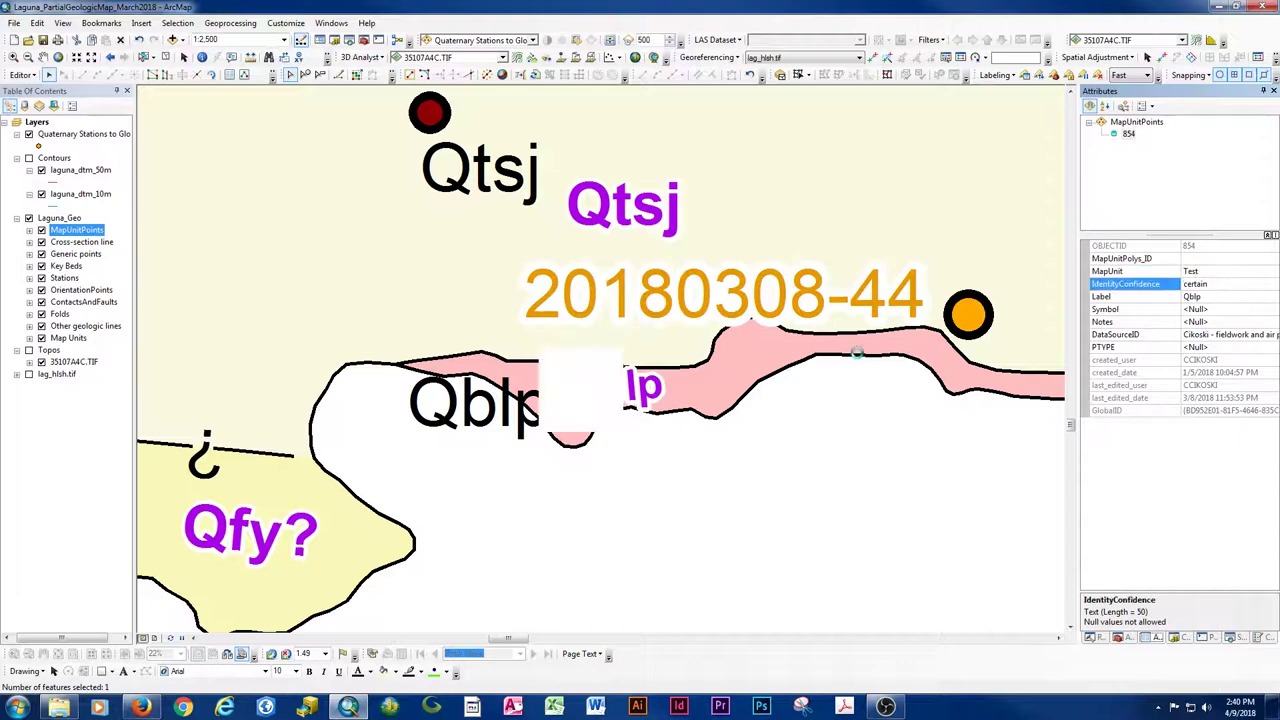
- Set the same map unit point's Label to Test
key(Down)
text(Test)
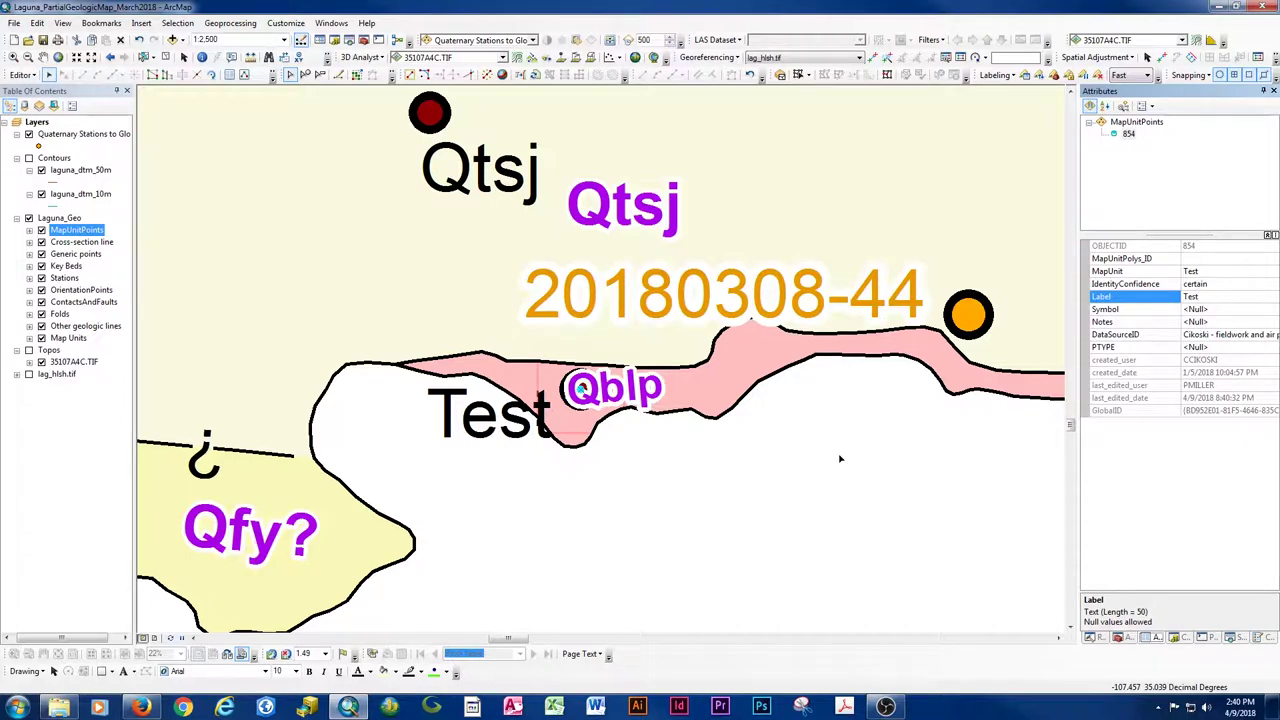
key(Return)
key(Down)
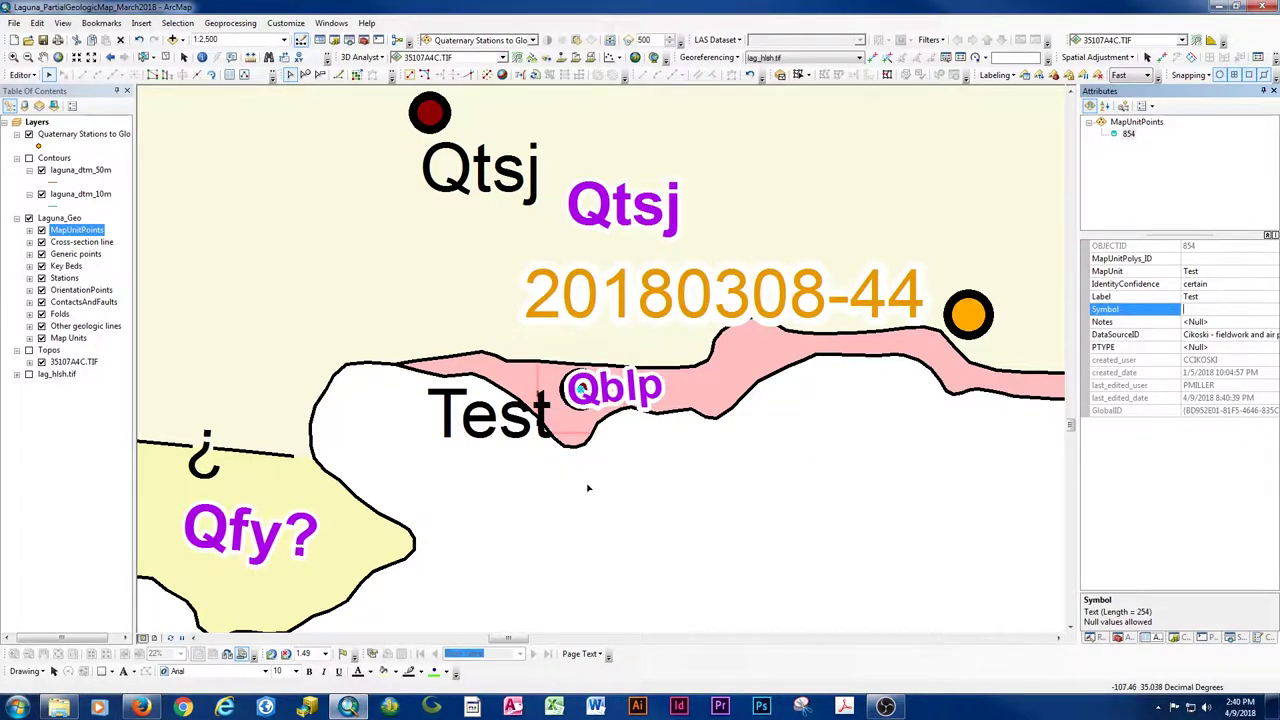
- Save the edits to the geologic map and stop the editing session
scroll(588, 488, up, 8)
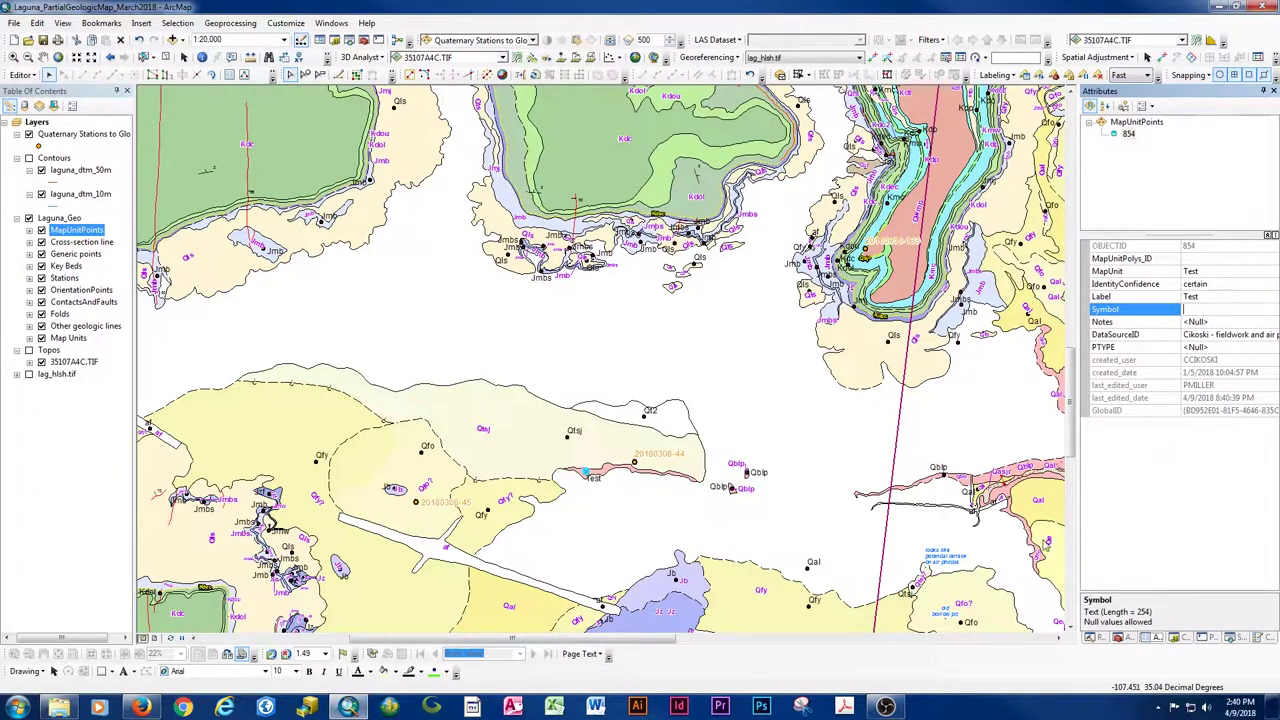
click(22, 75)
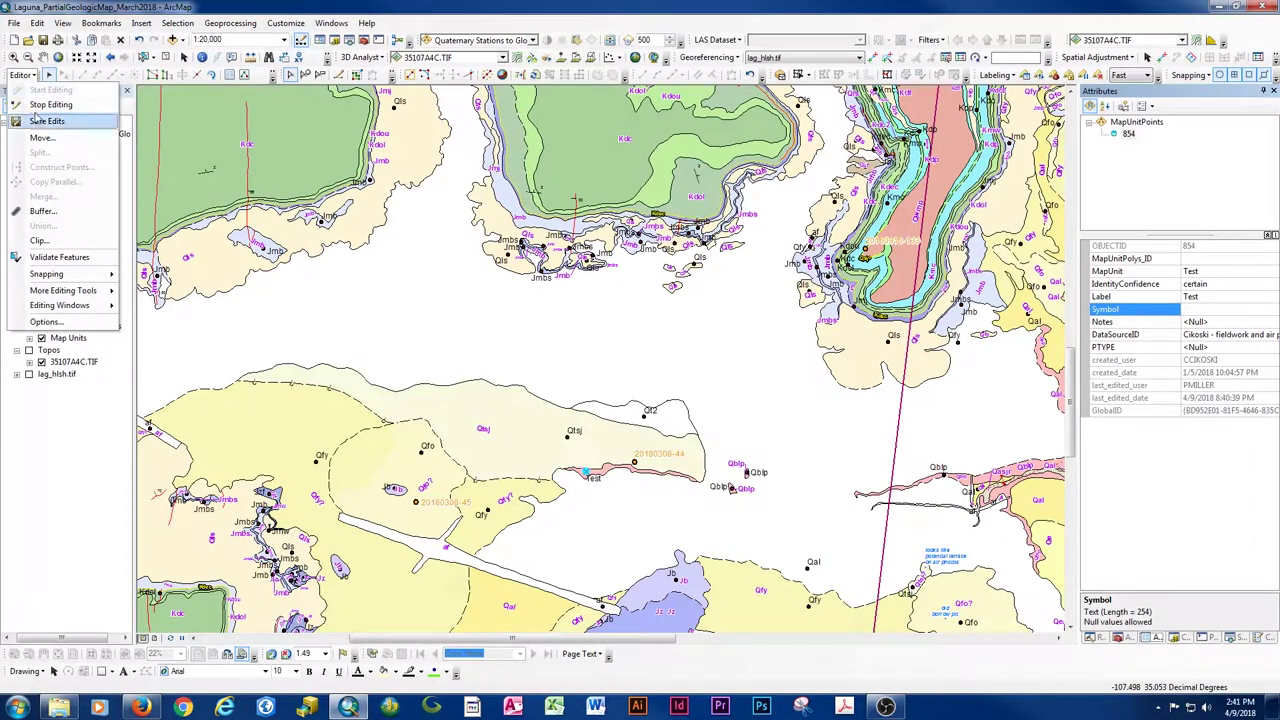
click(38, 122)
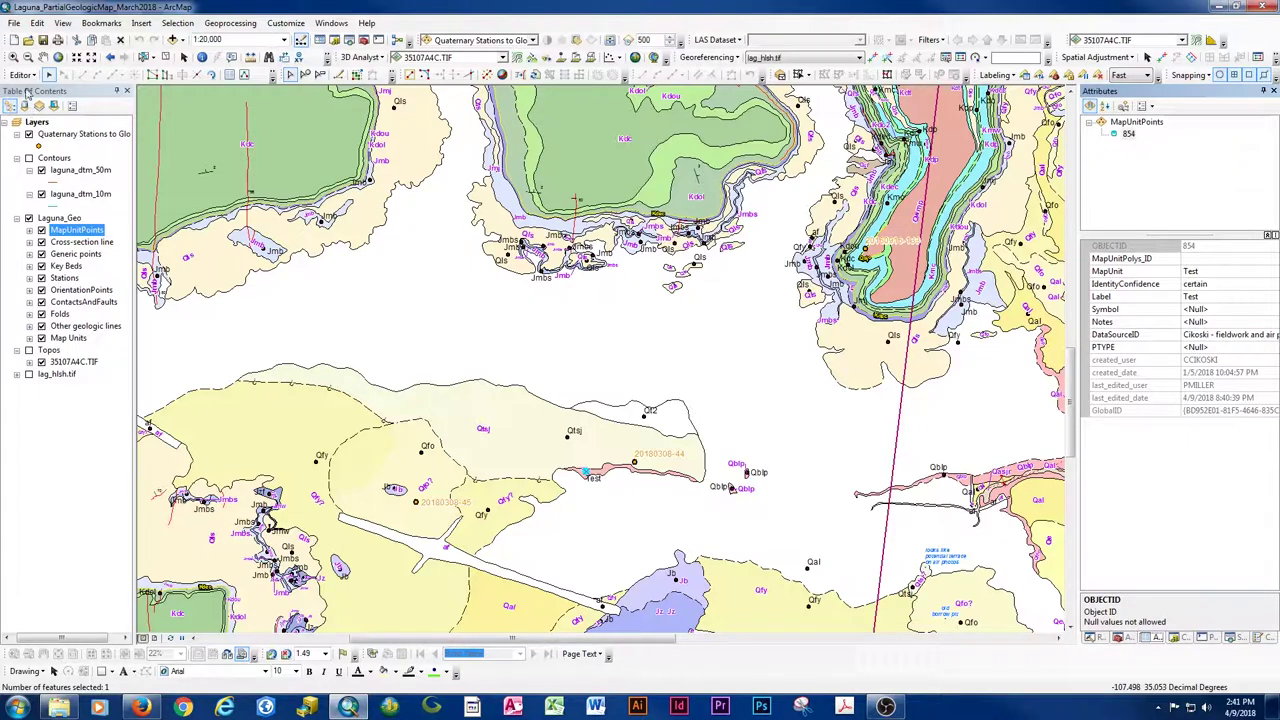
click(24, 76)
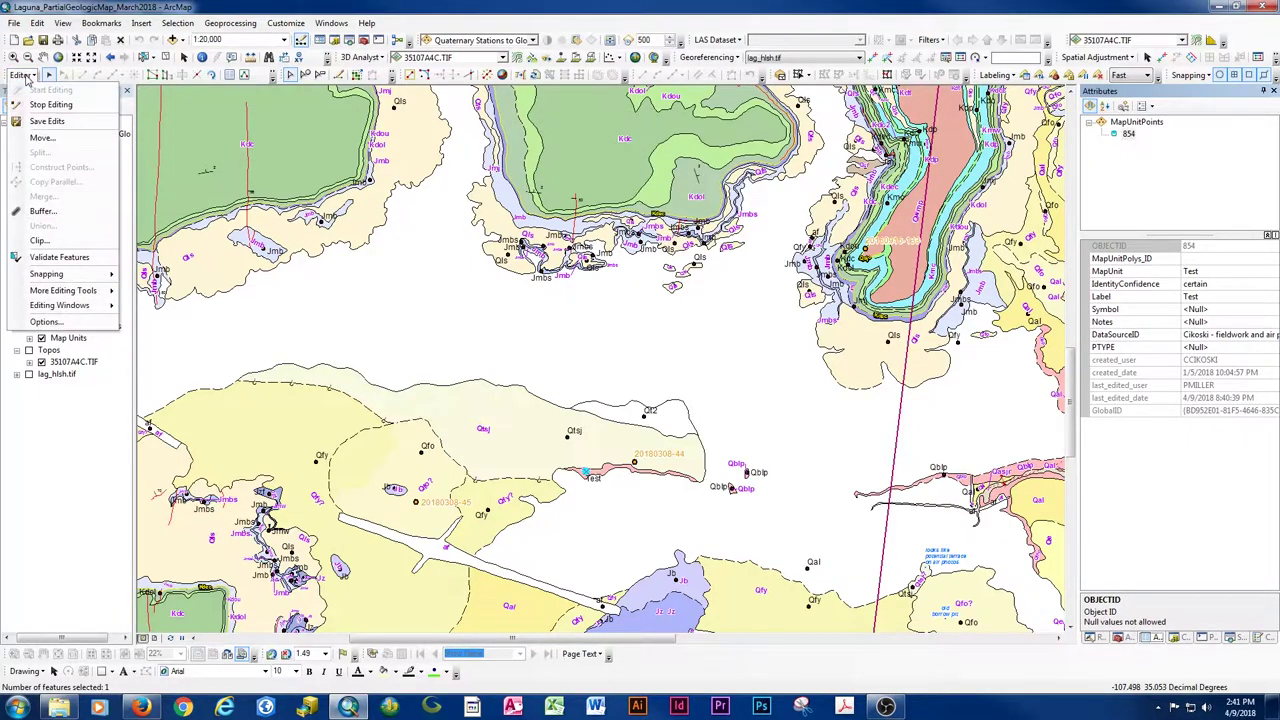
click(42, 121)
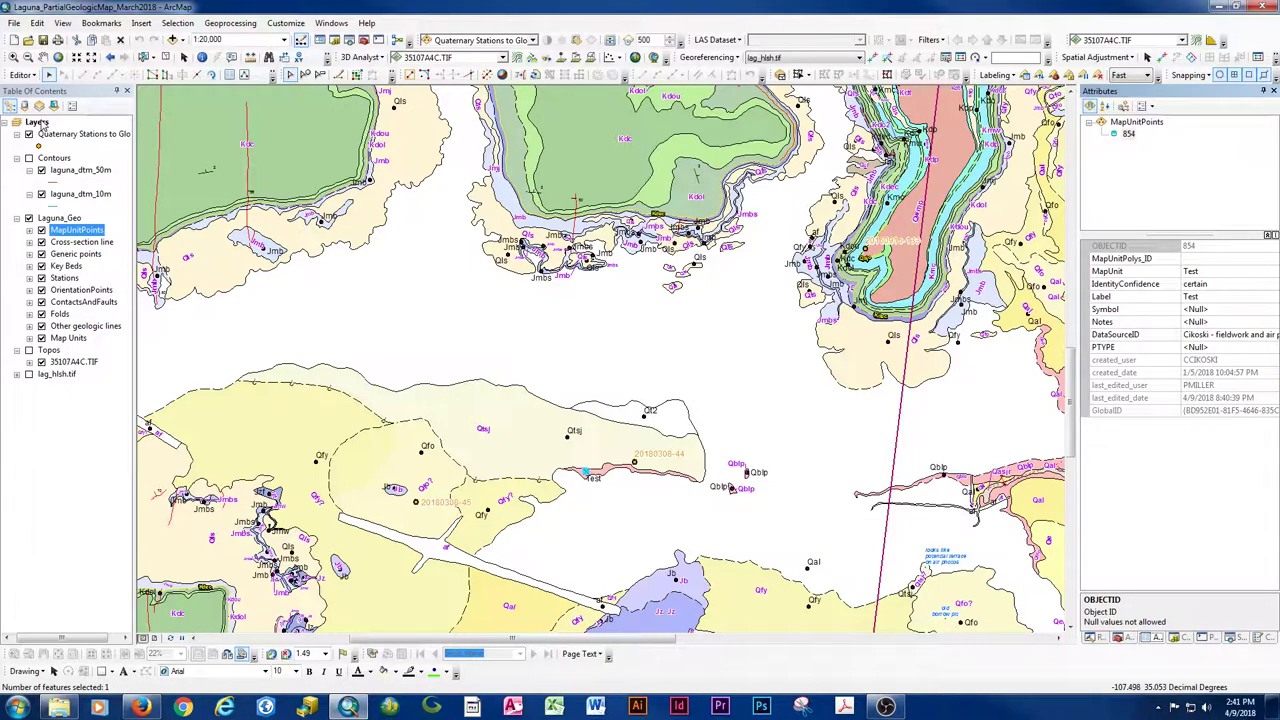
click(16, 77)
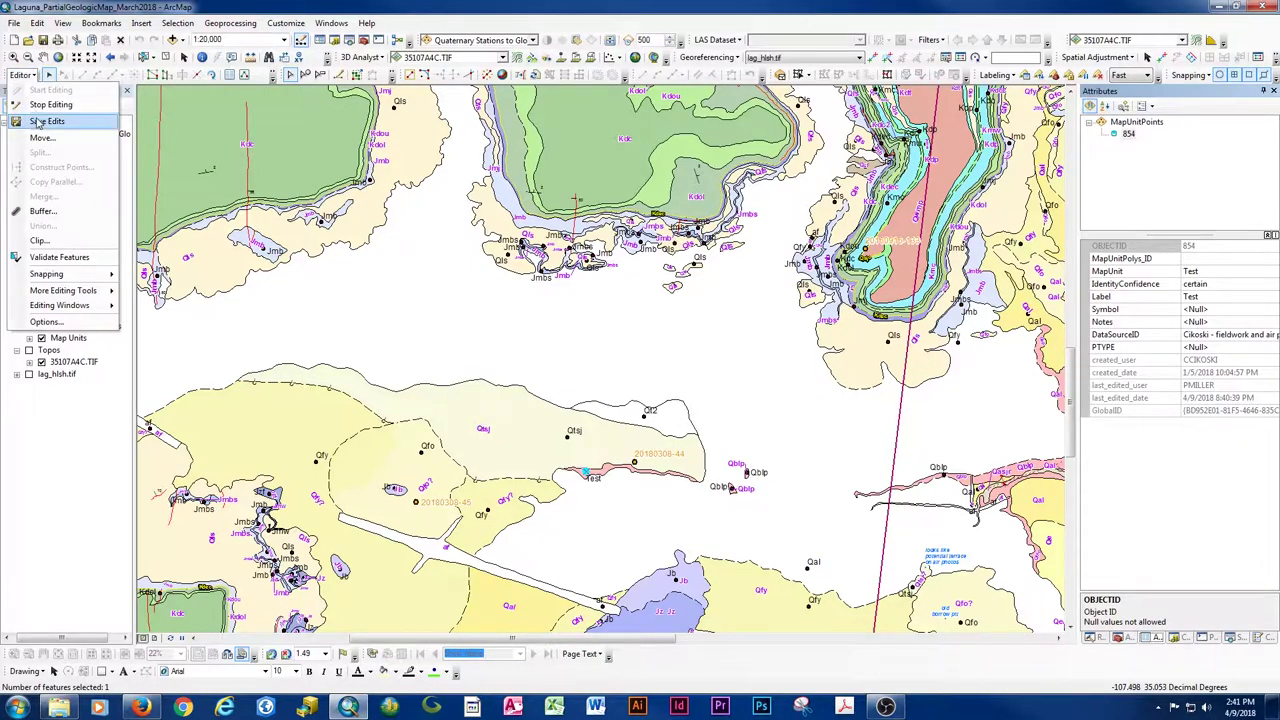
click(38, 122)
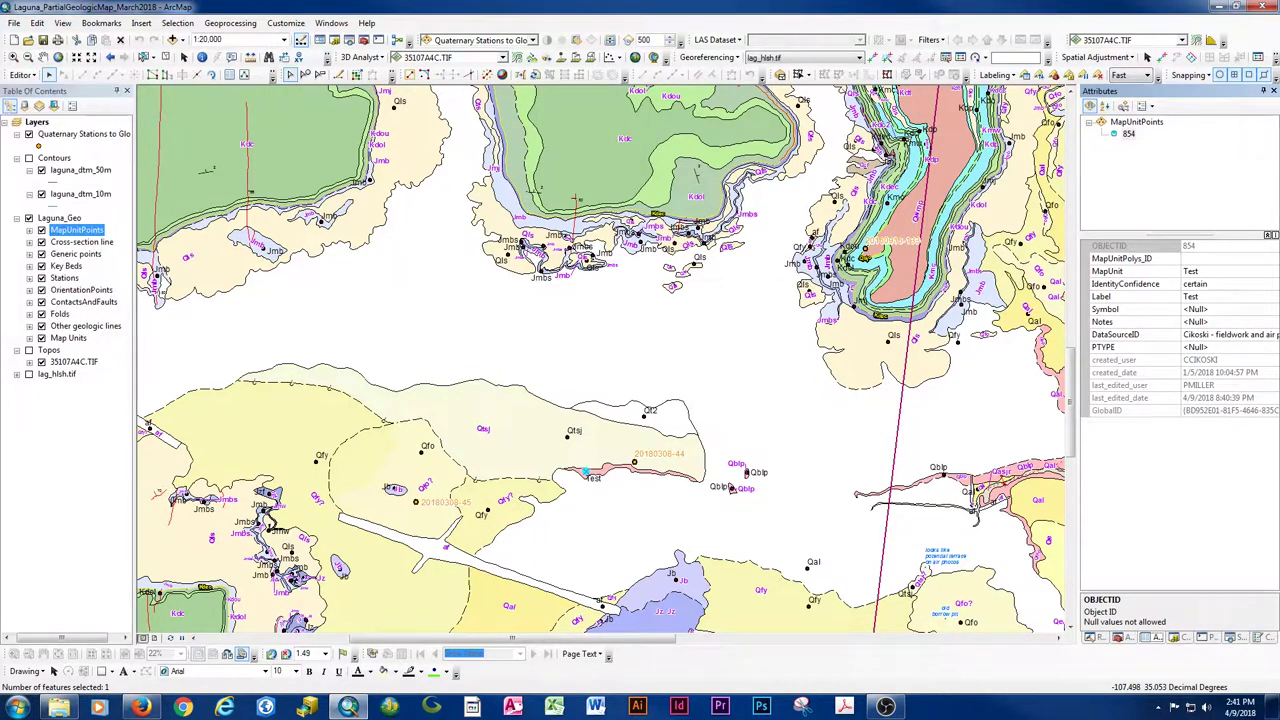
click(26, 78)
click(40, 108)
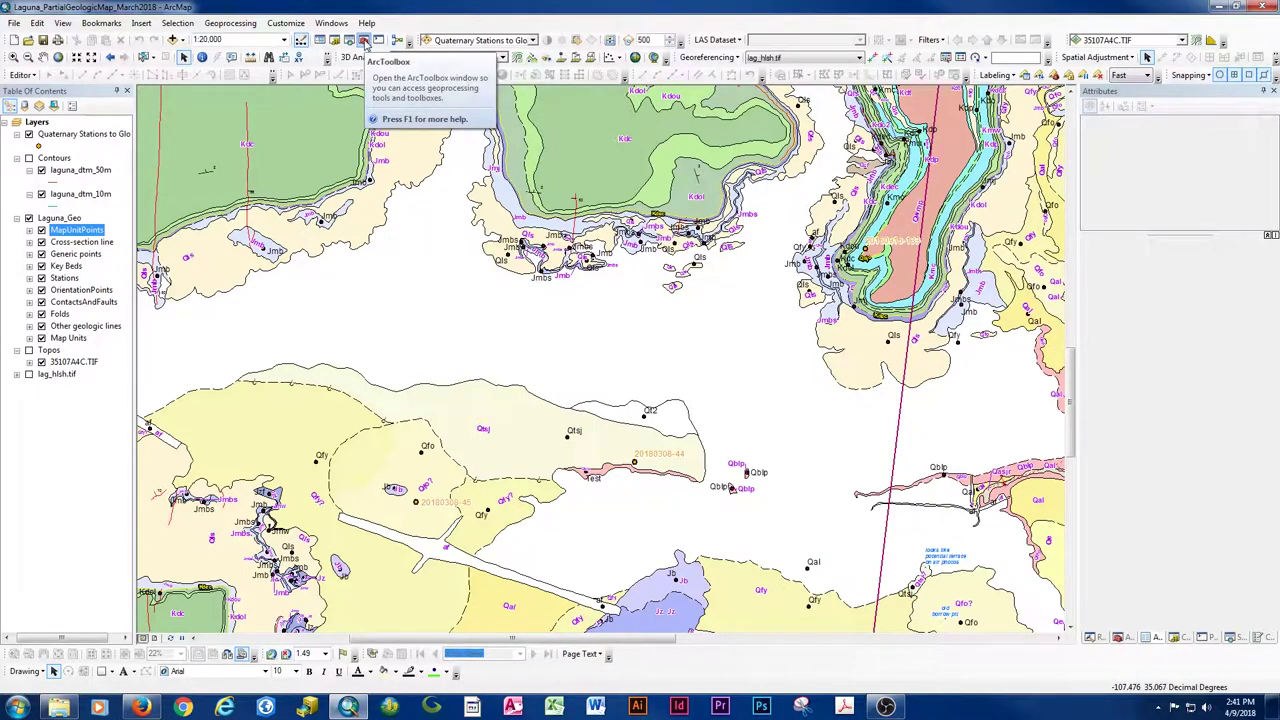
- Open the Feature To Polygon tool from the Features toolset of Data Management Tools
click(1120, 637)
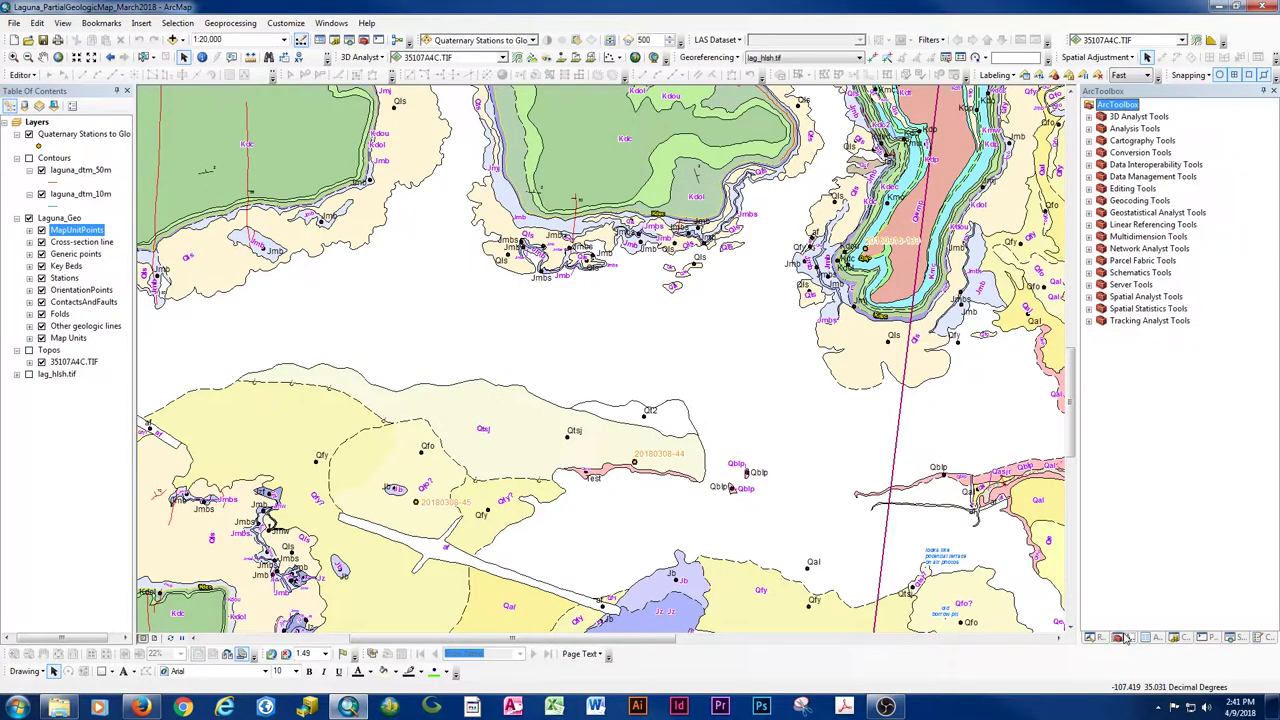
click(1089, 177)
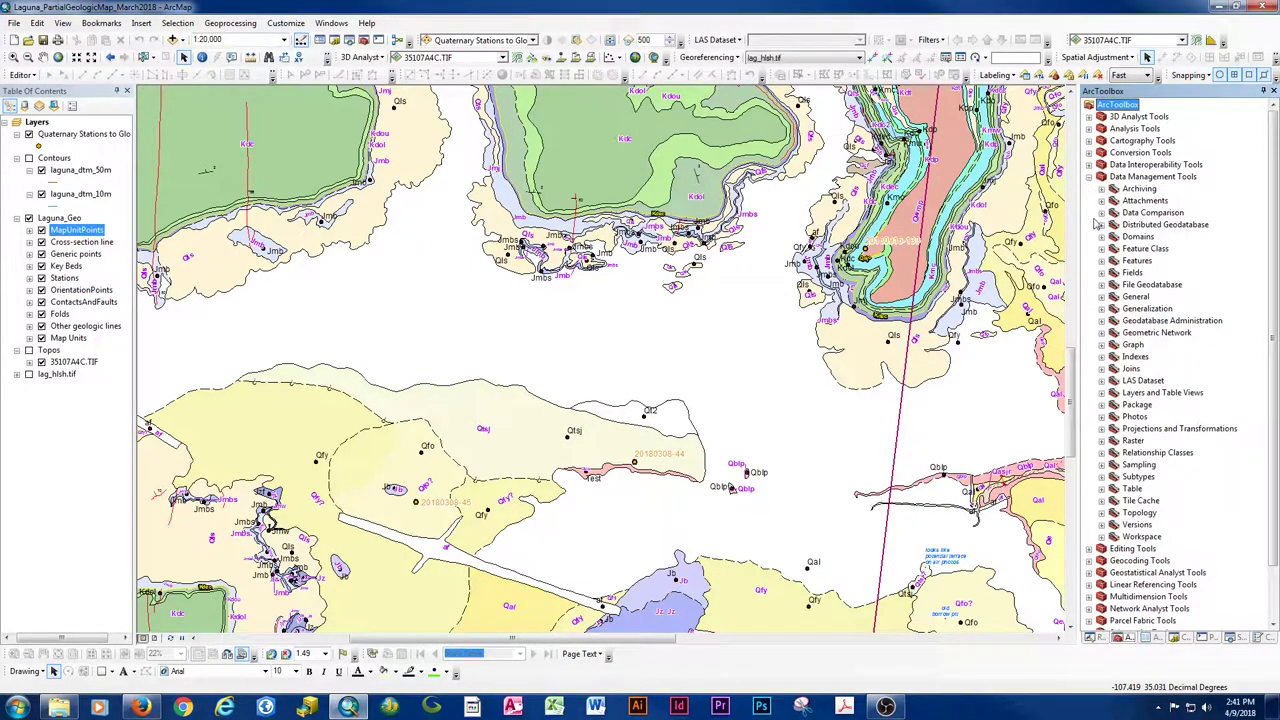
click(1101, 261)
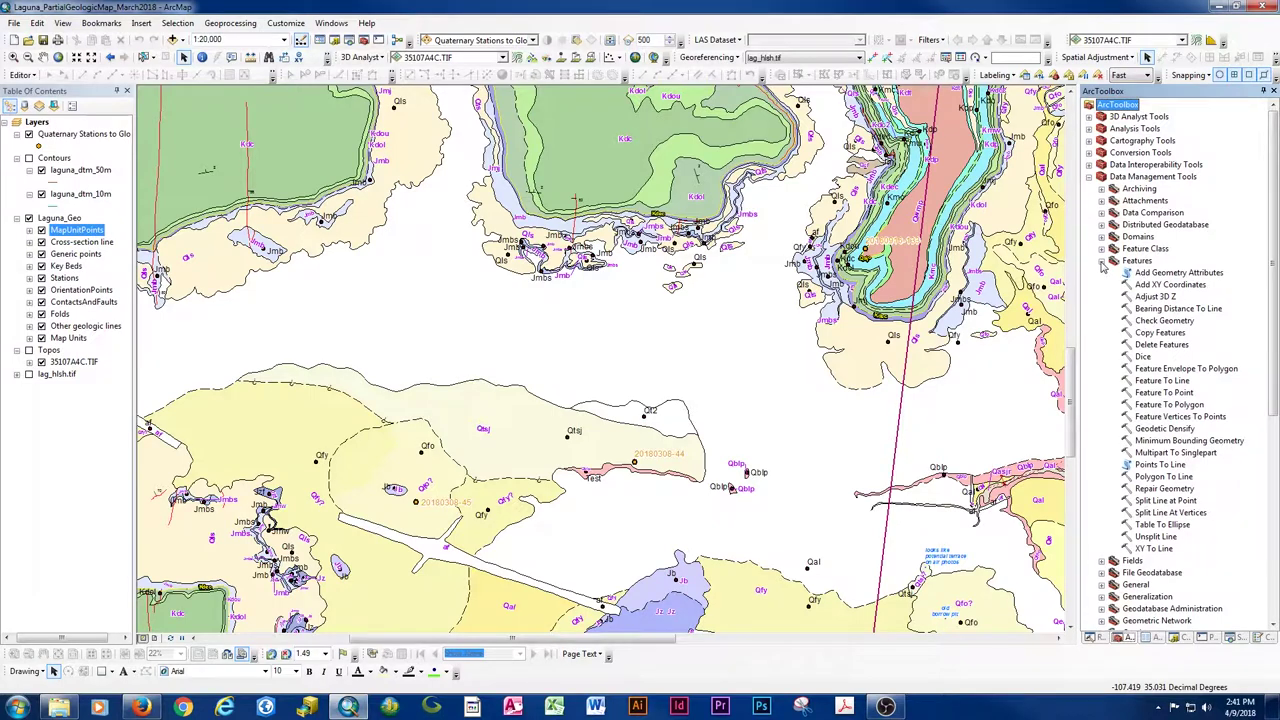
click(1153, 404)
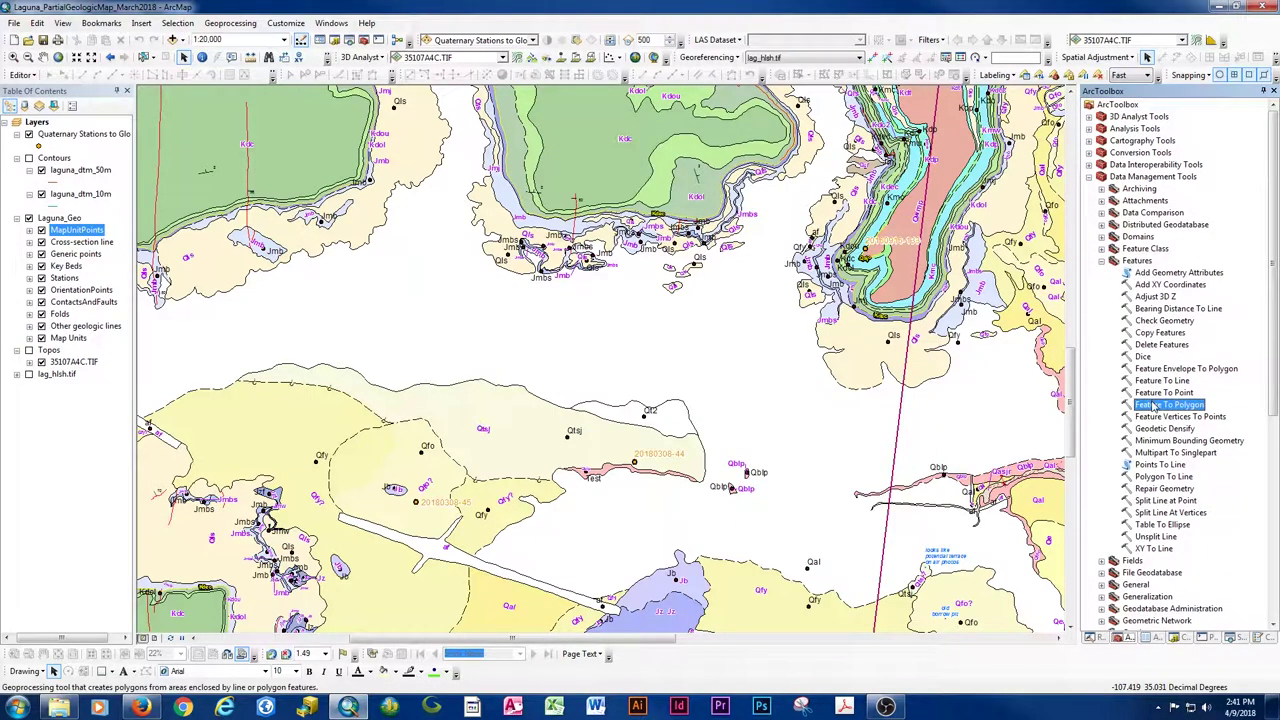
double_click(1168, 404)
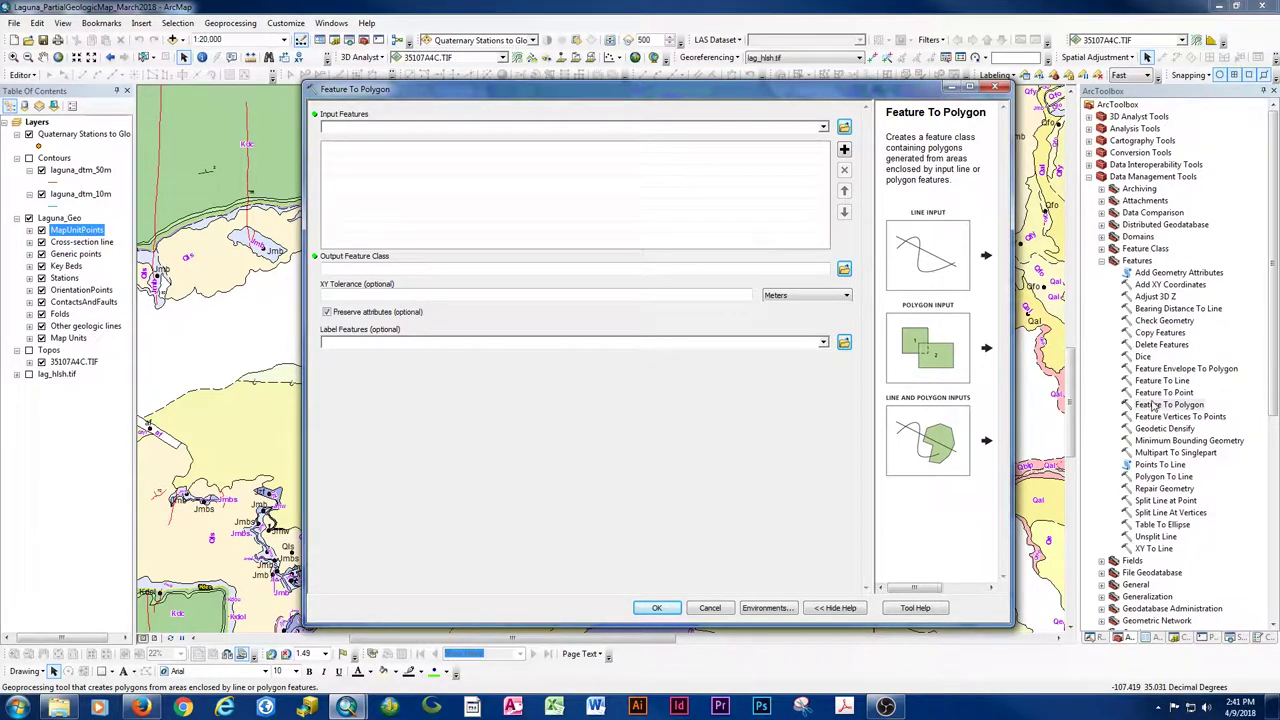
- Widen the tool dialog and its help area, and add ContactsAndFaults as the input features
drag(1010, 315, 1206, 310)
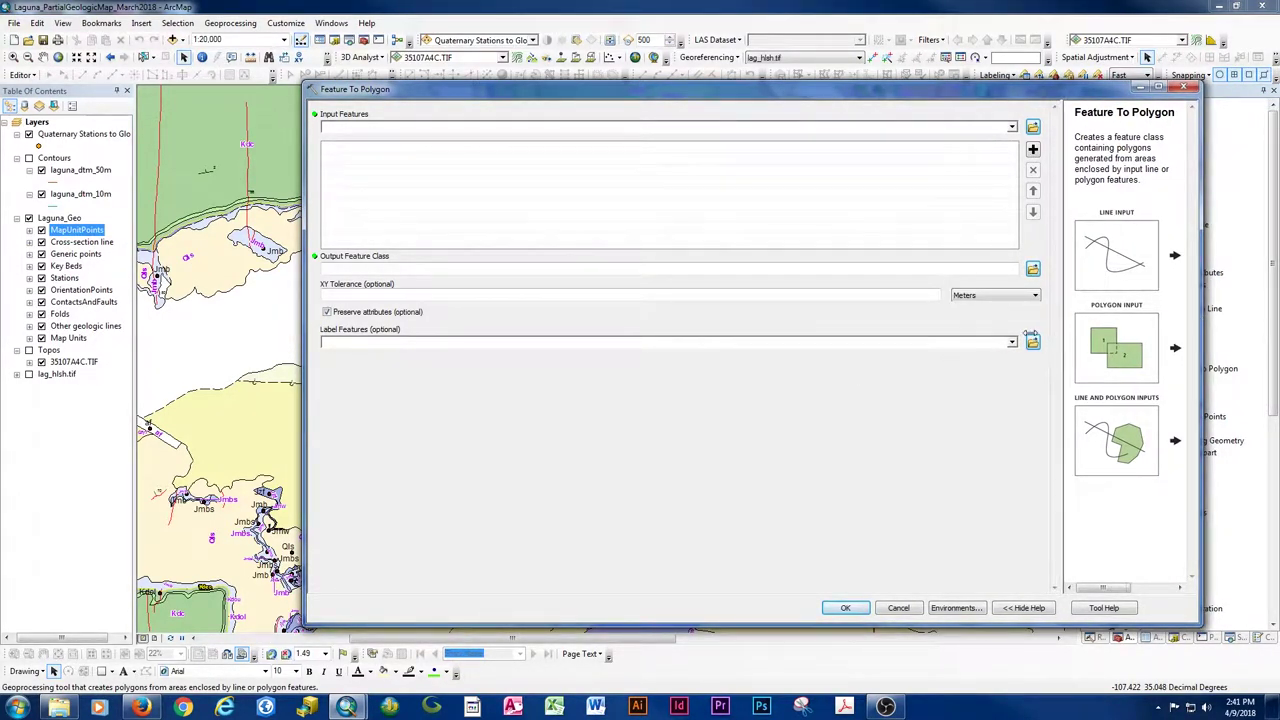
drag(1030, 335, 892, 330)
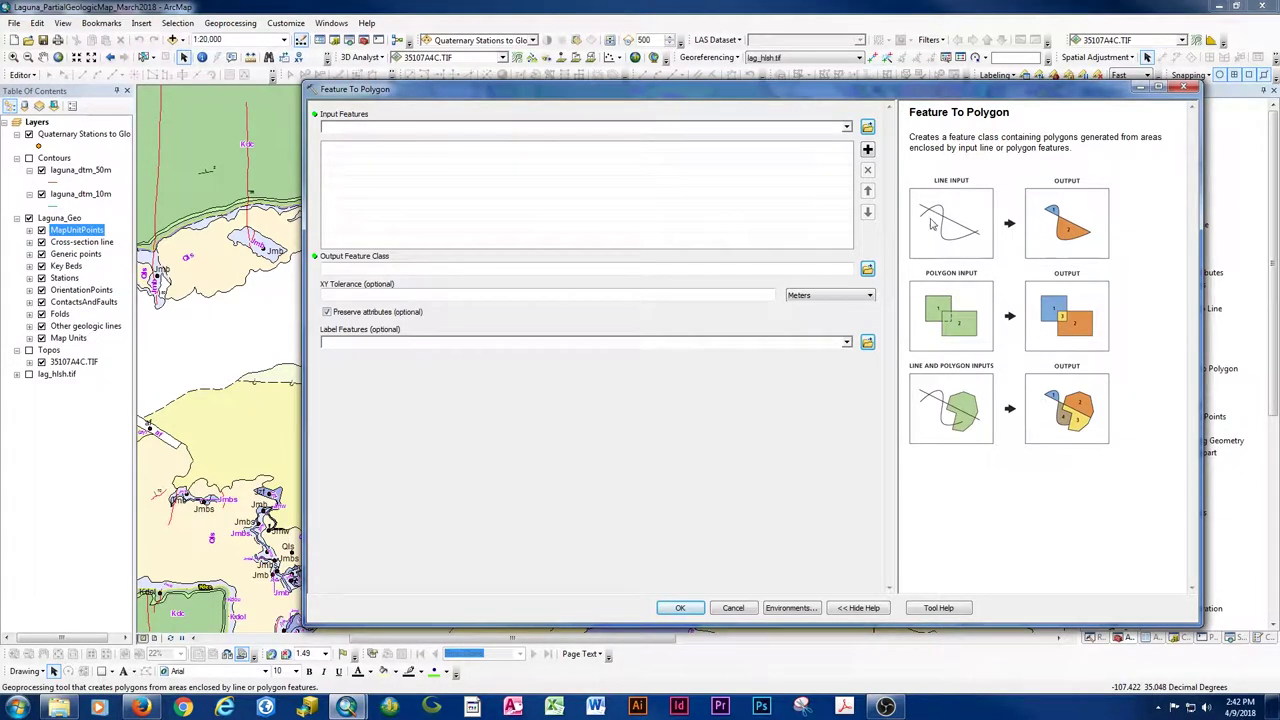
click(846, 127)
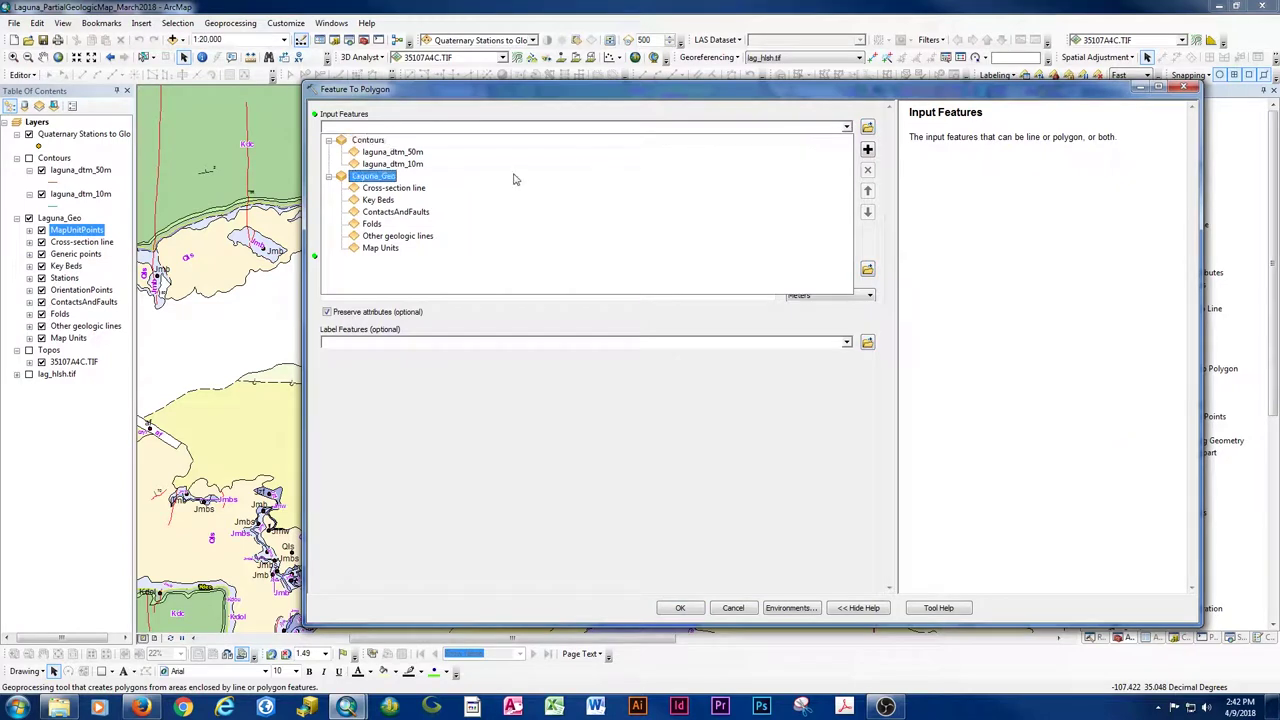
click(440, 210)
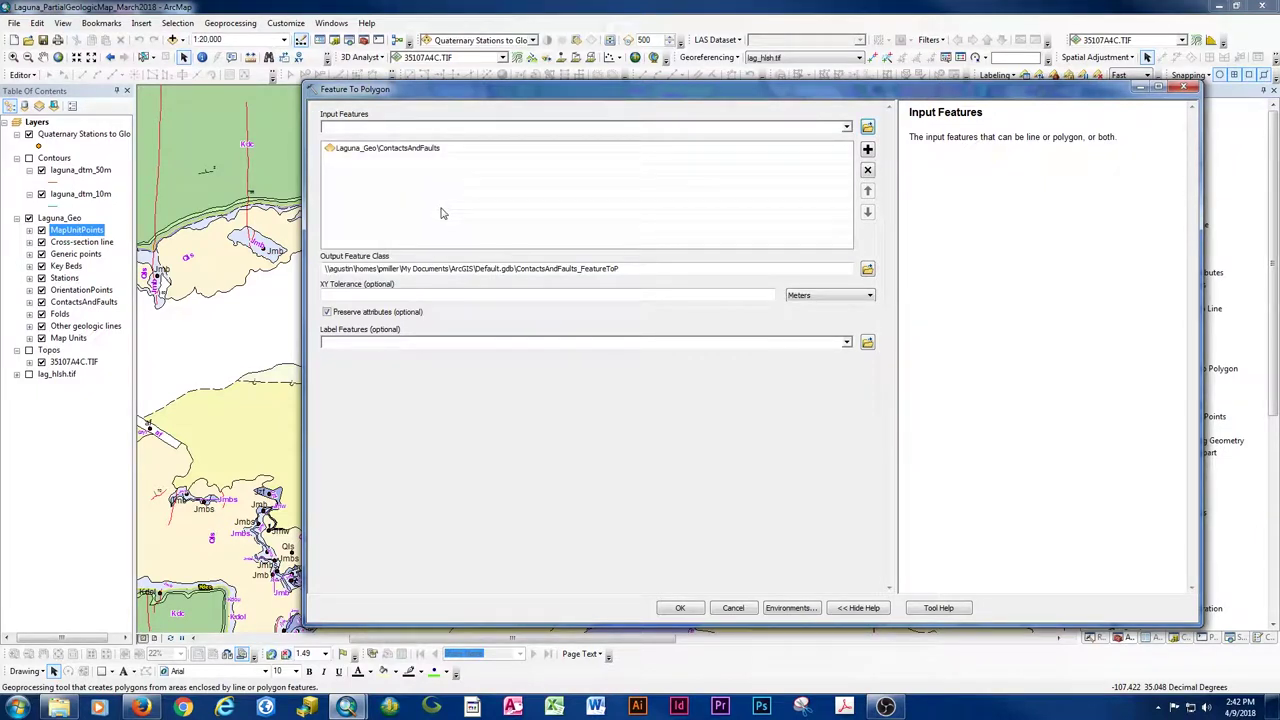
- Browse for the output feature class location, going to the GeologicMap dataset of laguna.gdb in the Laguna folder
click(867, 271)
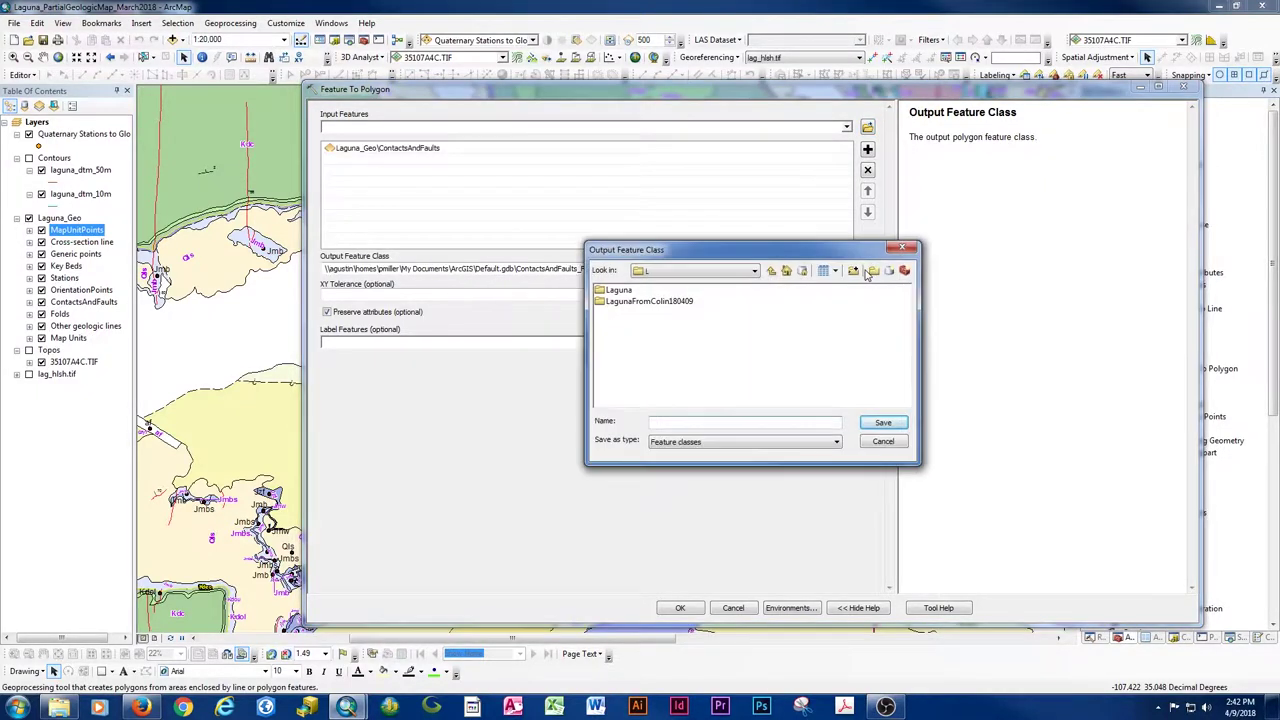
double_click(613, 289)
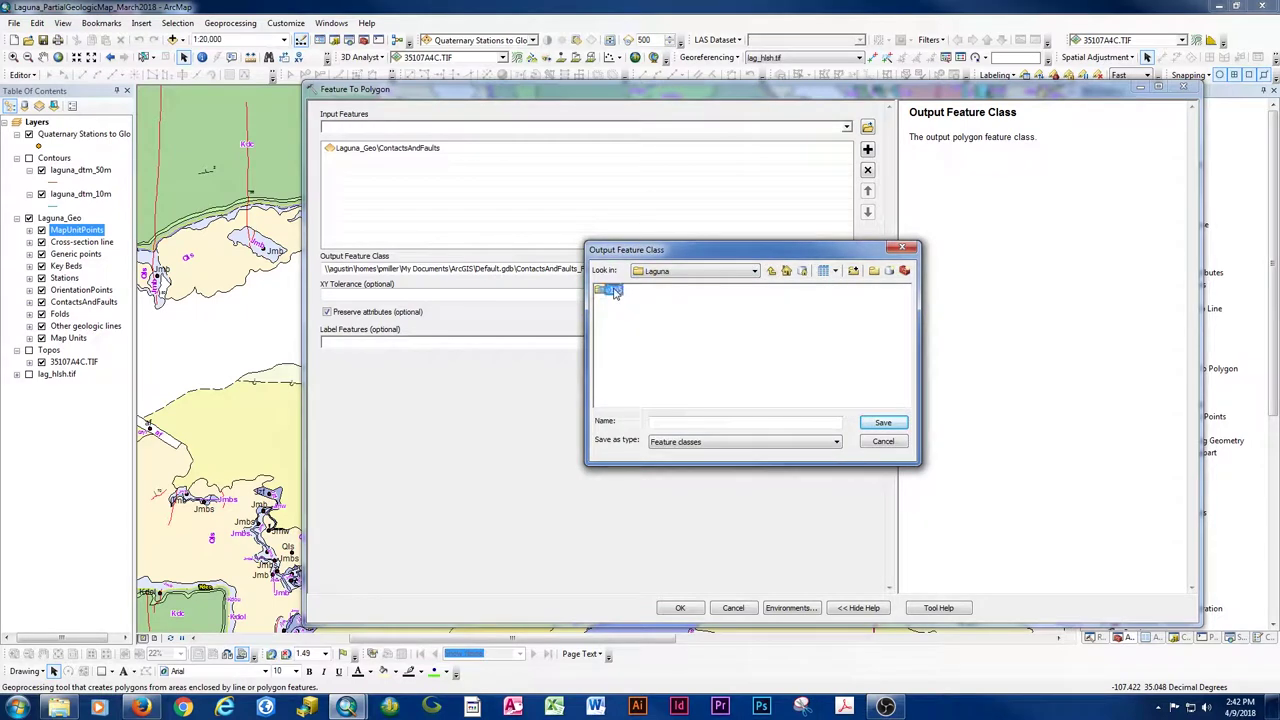
double_click(614, 290)
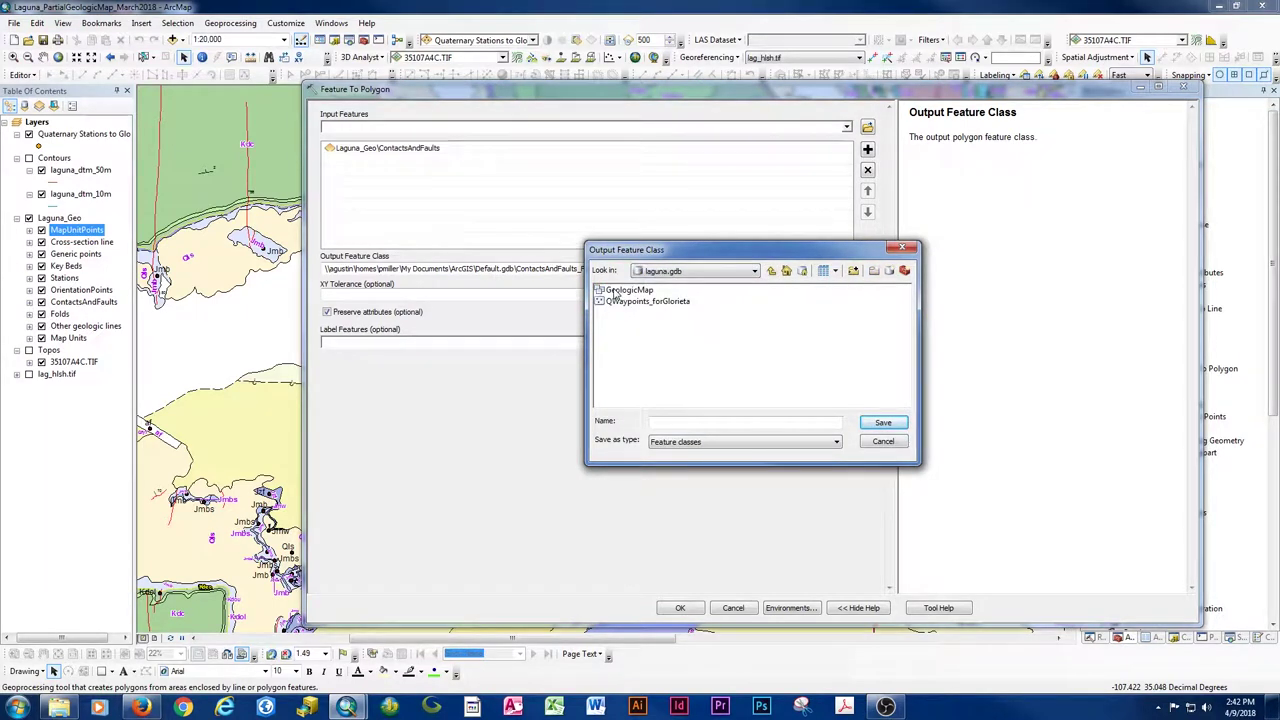
double_click(614, 290)
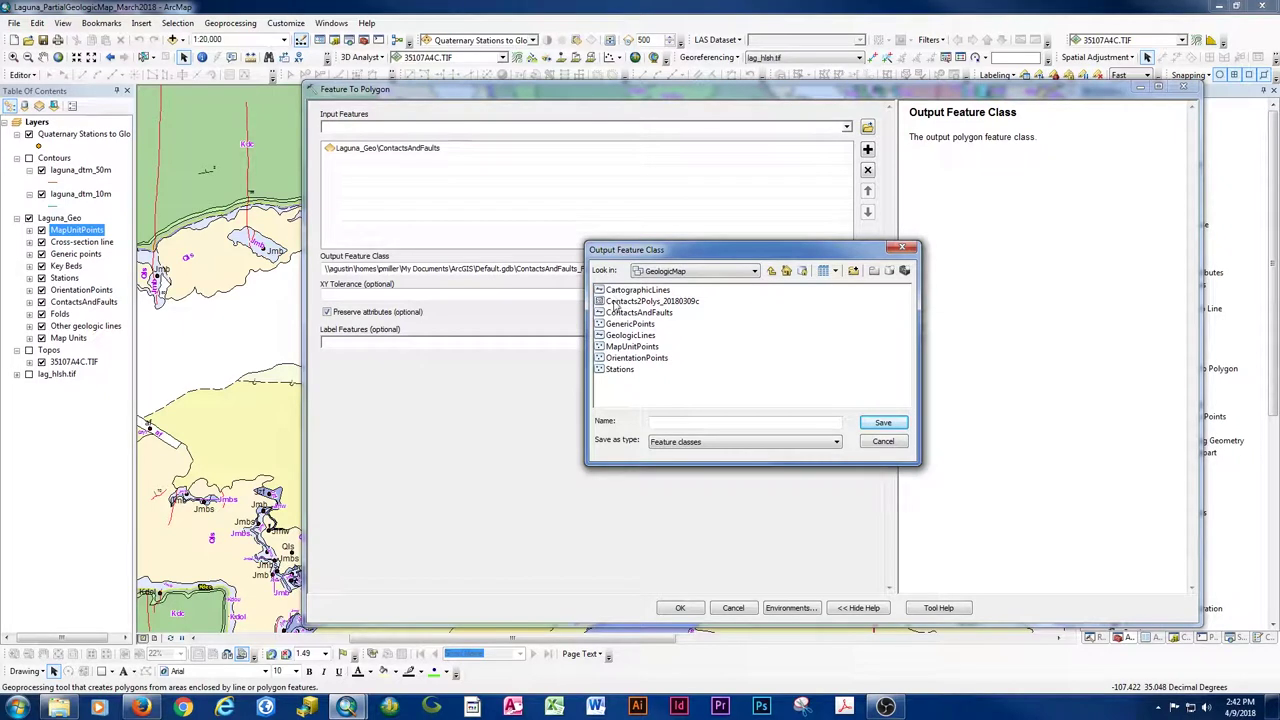
- Base the output name on the existing Contacts2Polys_20180309c feature class and save it as Contacts2Polys_20180409plm
click(615, 302)
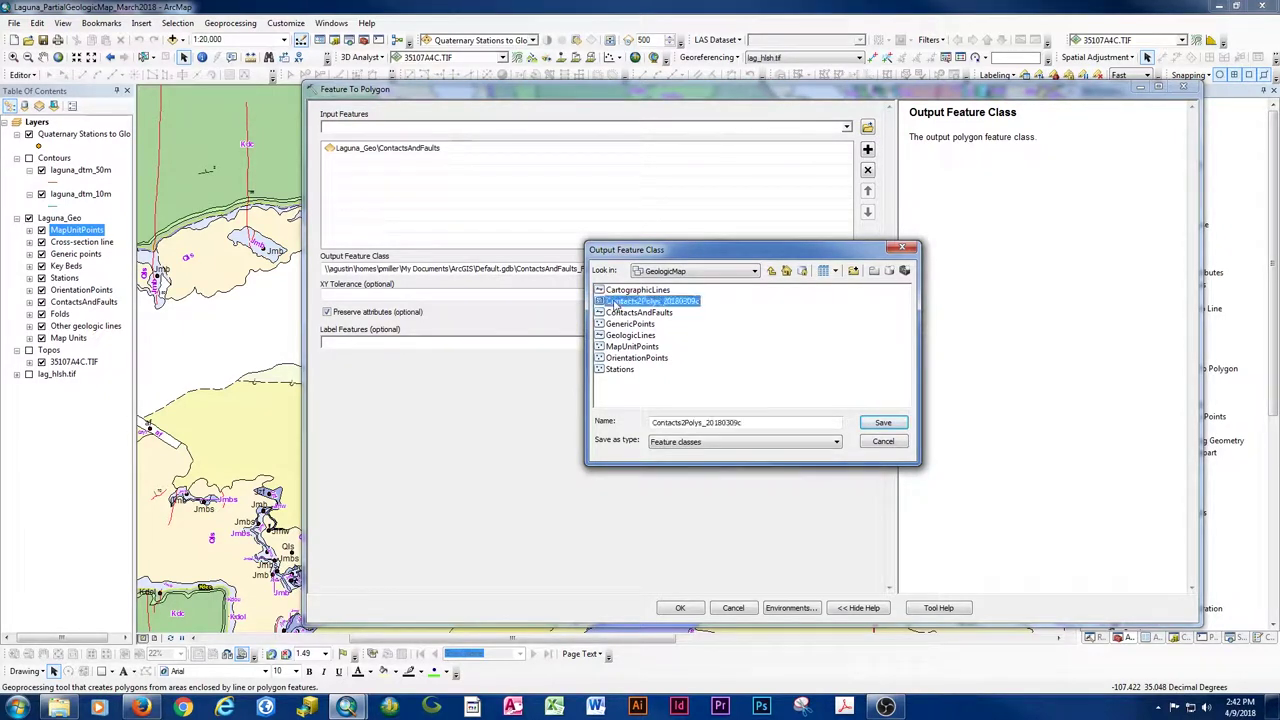
click(774, 424)
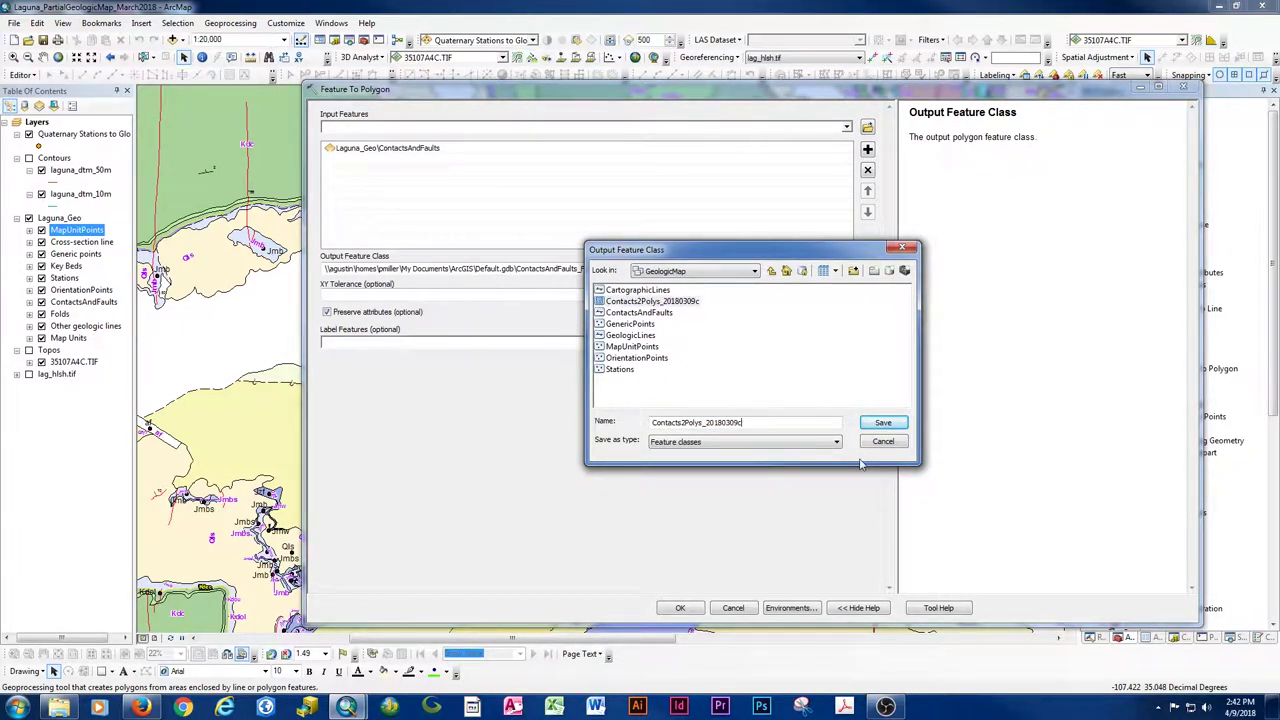
key(shift+Left)
text(0409pm)
key(Left)
key(Left)
key(shift+Left)
key(shift+Left)
key(shift+Left)
key(shift+Left)
key(shift+Left)
key(shift+Left)
key(shift+Left)
key(shift+Left)
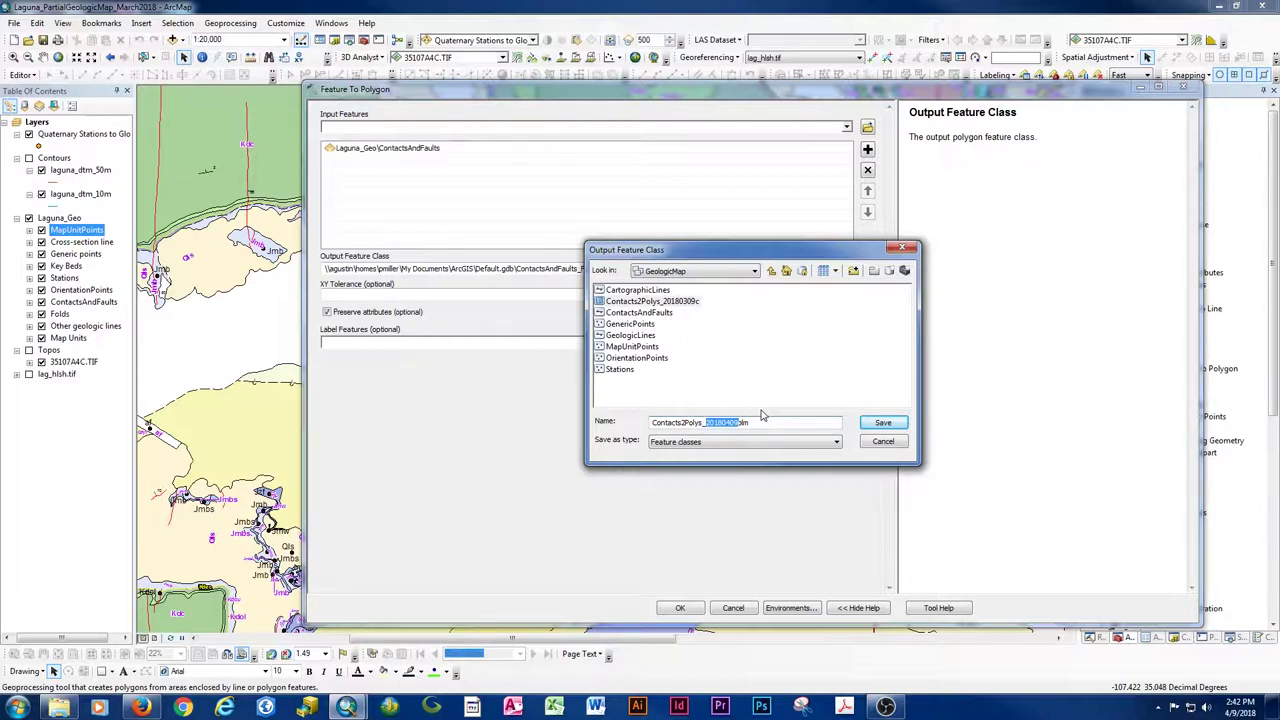
click(884, 427)
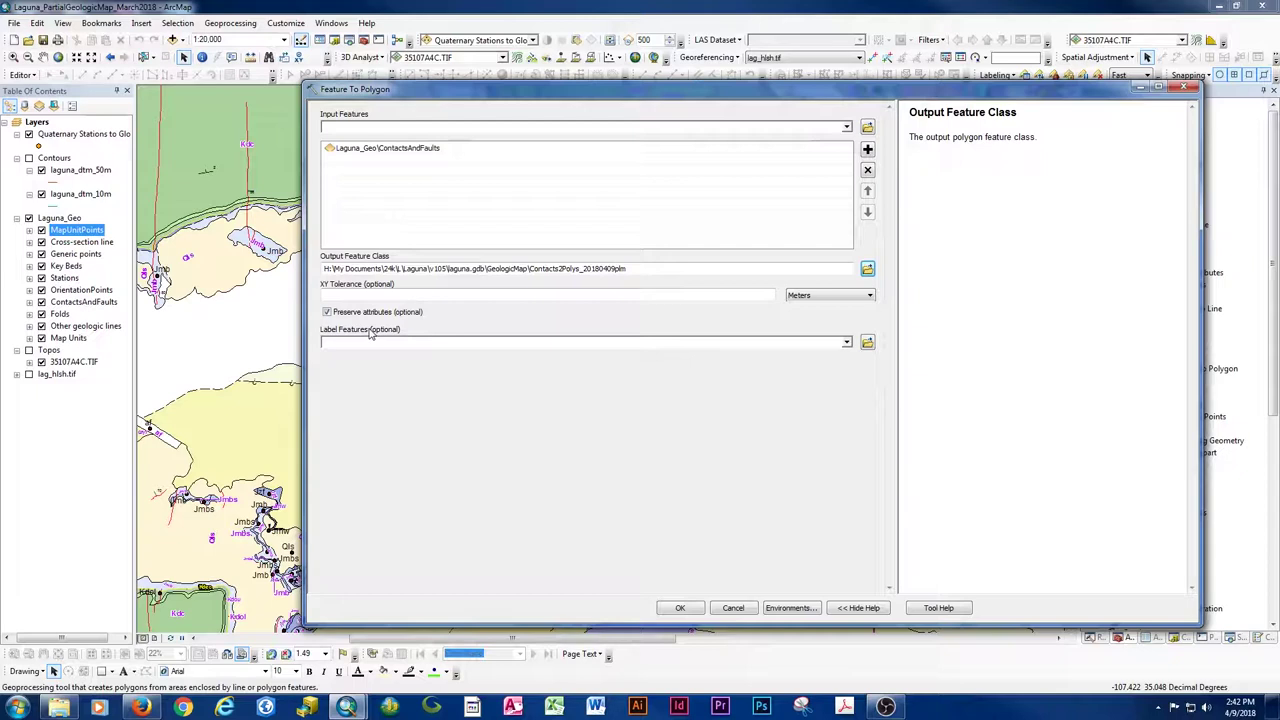
- Use MapUnitPoints as the label features and run Feature To Polygon
click(846, 343)
click(422, 381)
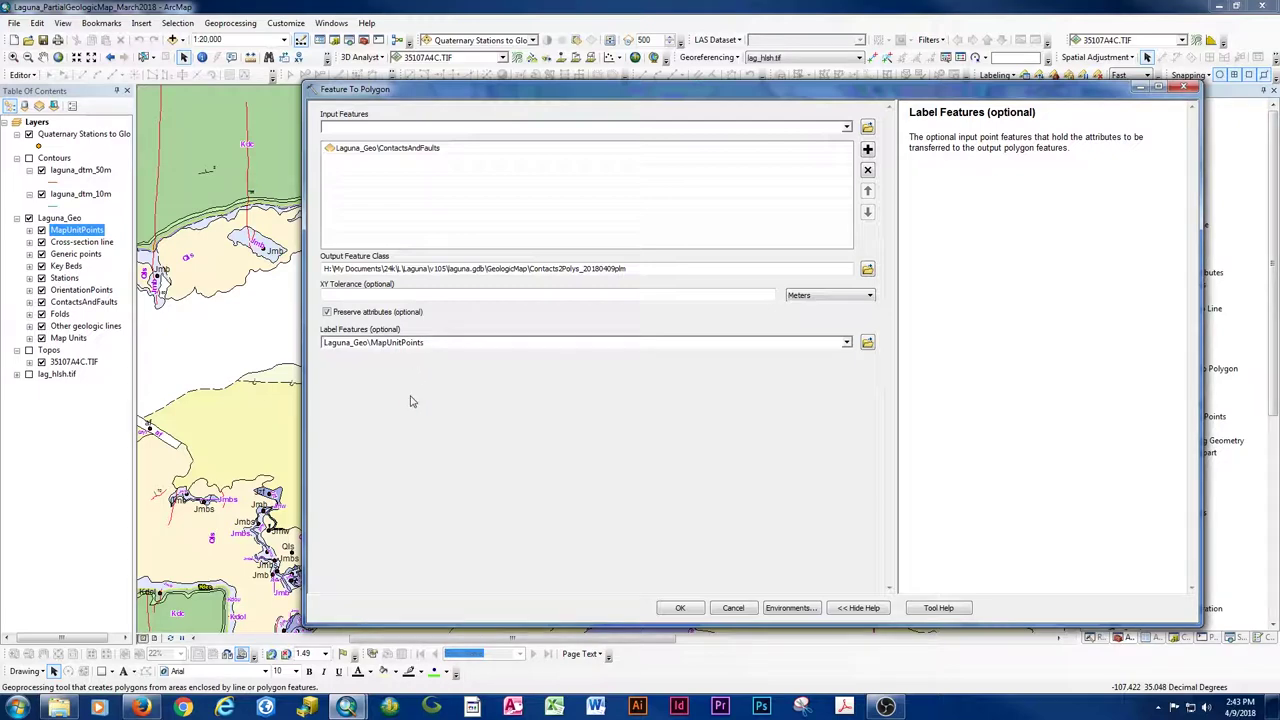
click(684, 610)
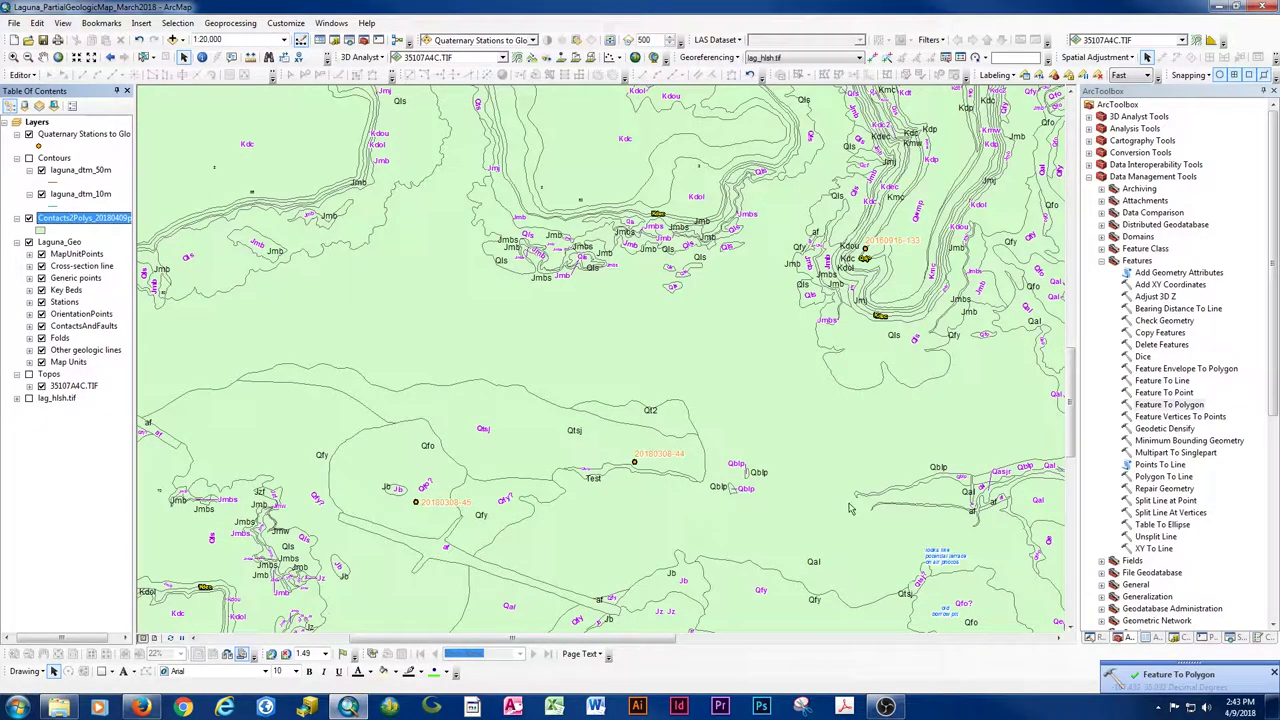
- Identify the attributes of several new polygons, including the Qt2 area, and compare the new layer with the original map units beneath it
click(202, 57)
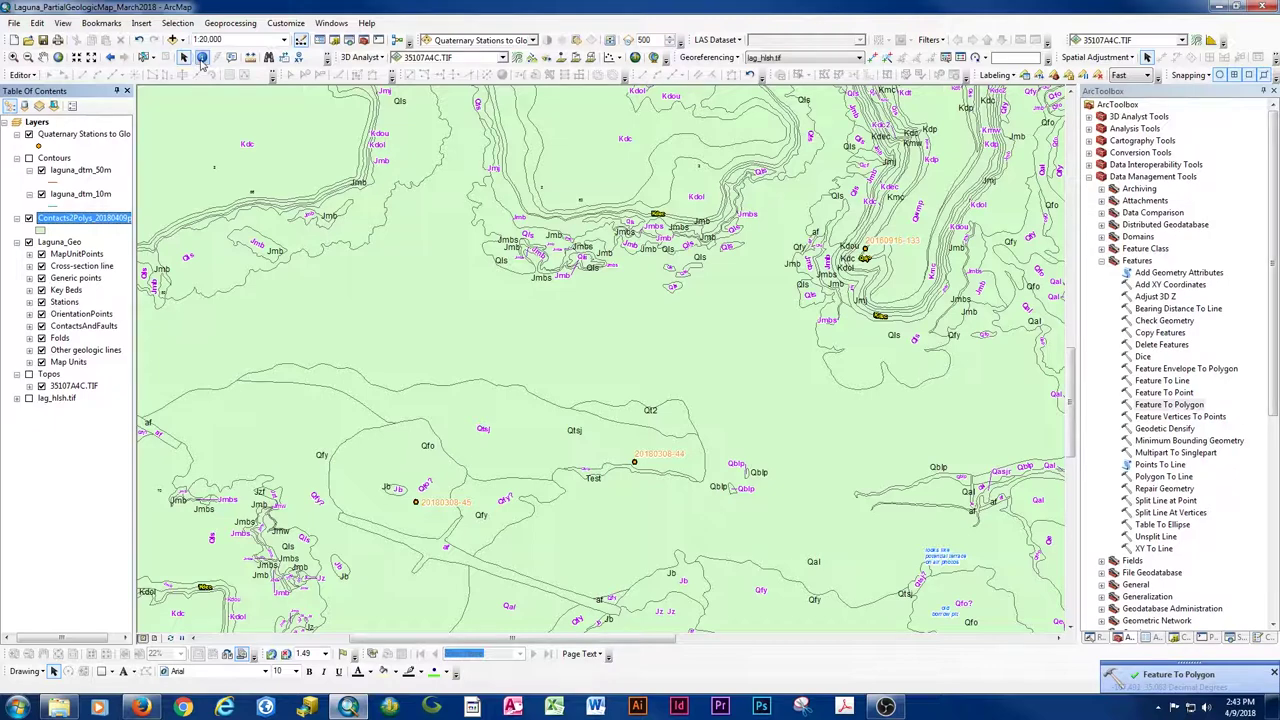
click(377, 298)
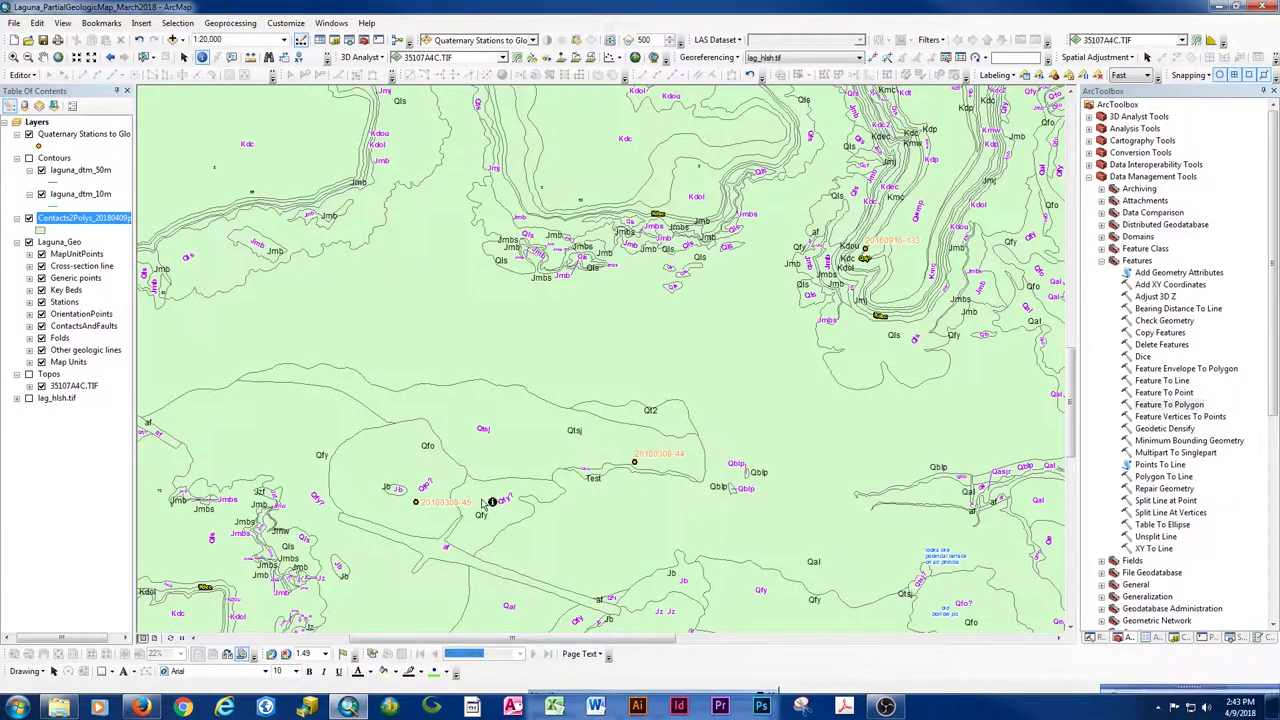
click(640, 705)
drag(642, 345, 631, 179)
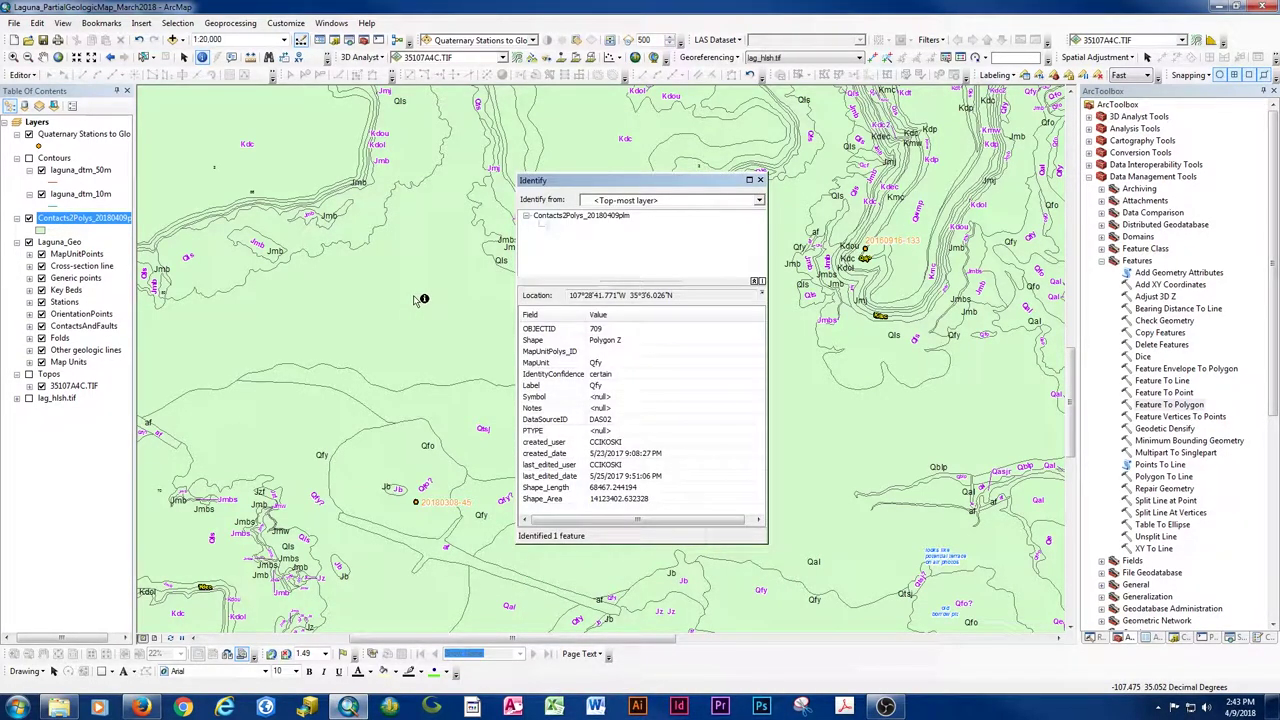
click(409, 328)
drag(605, 185, 894, 122)
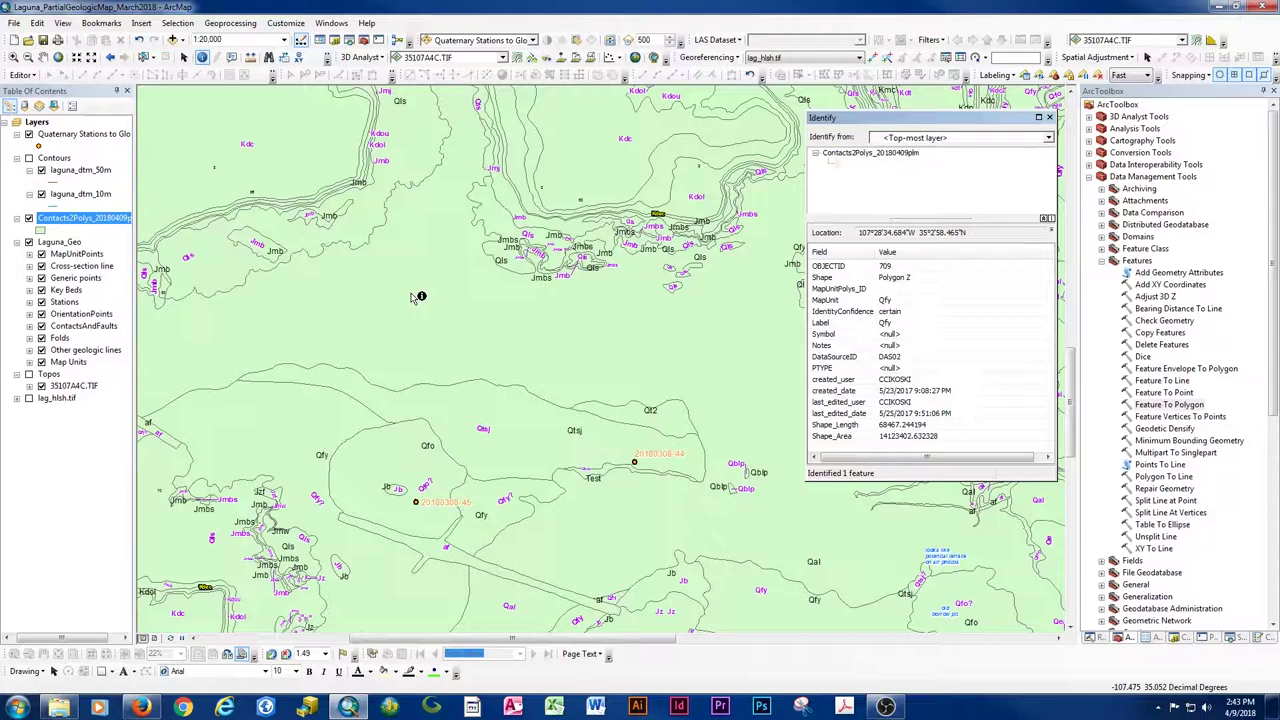
click(671, 421)
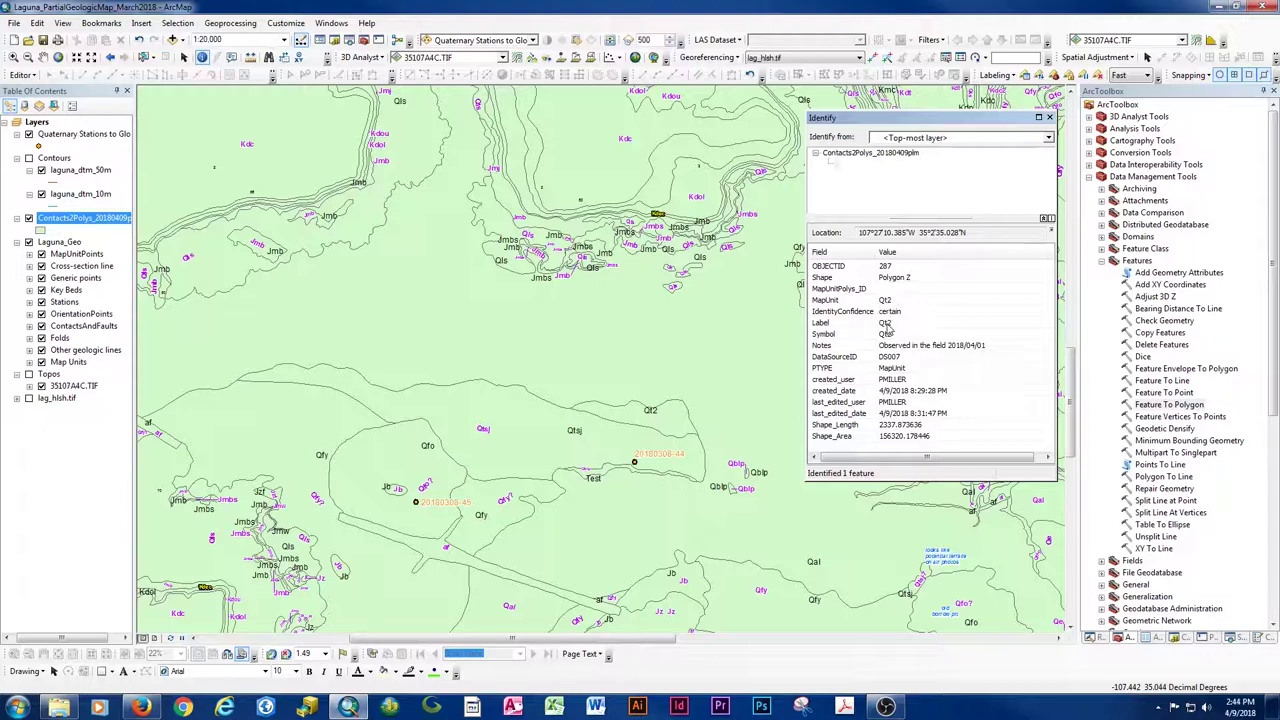
click(614, 470)
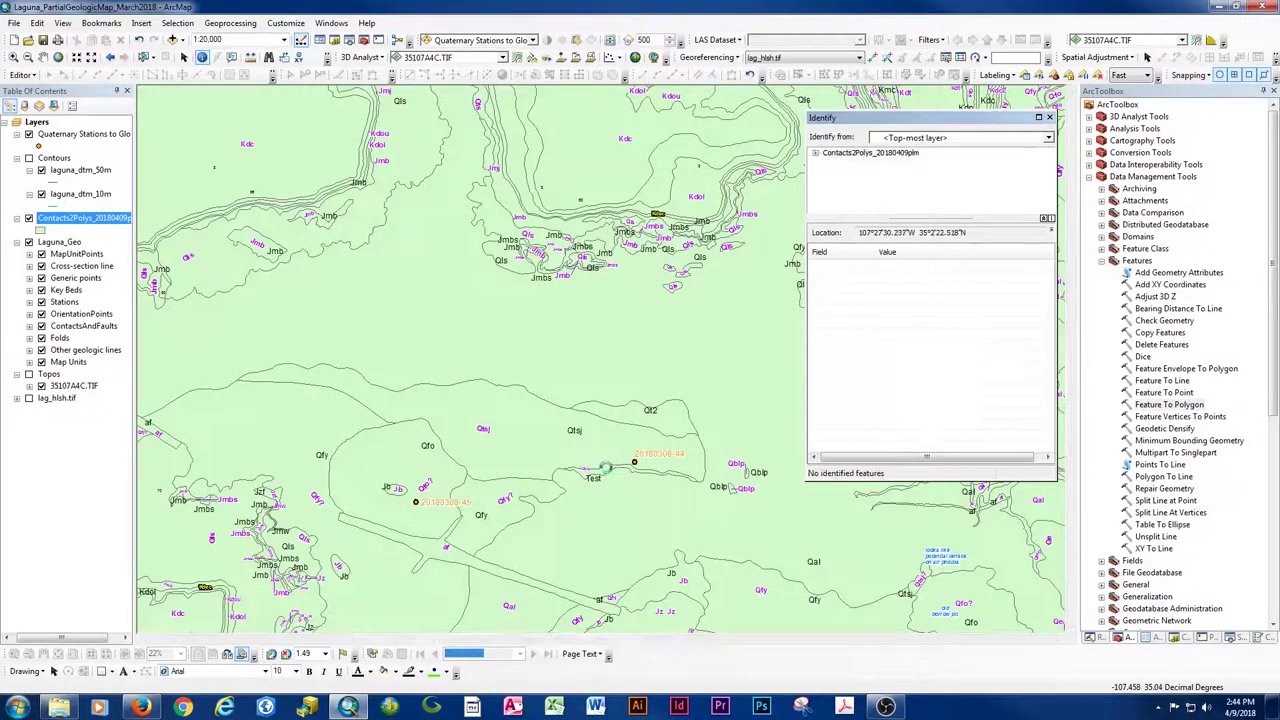
click(384, 458)
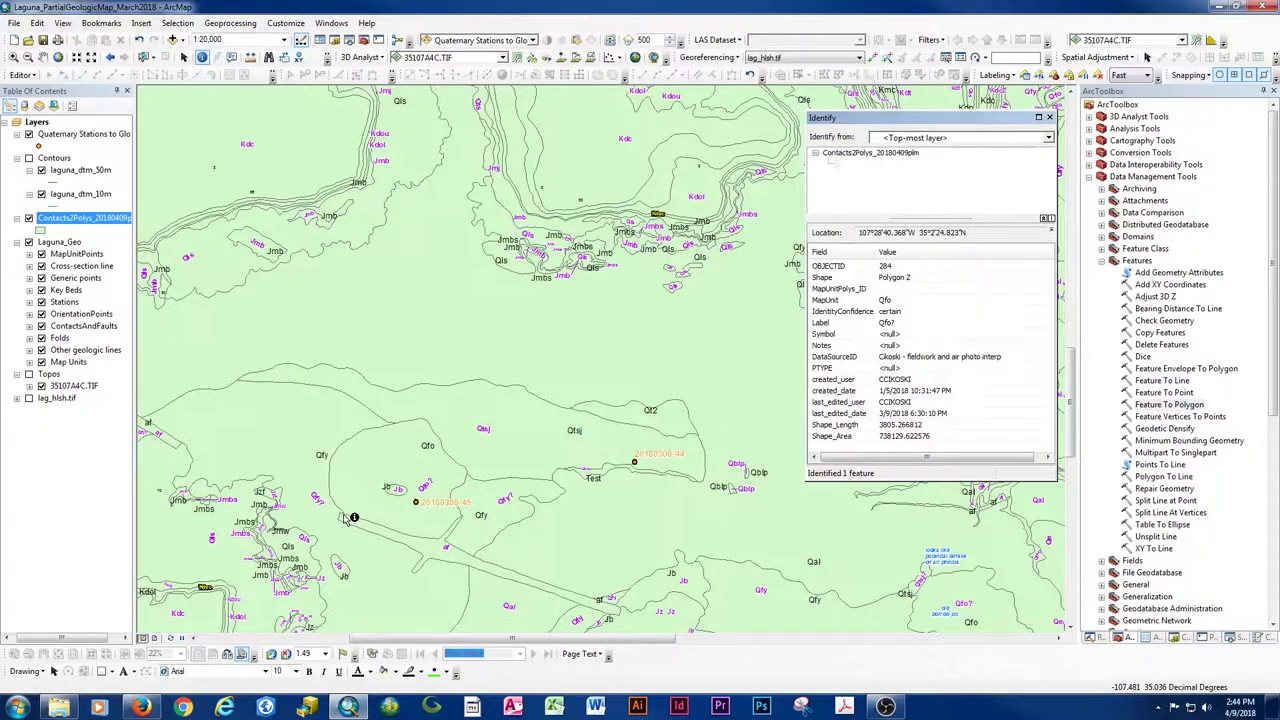
click(1050, 118)
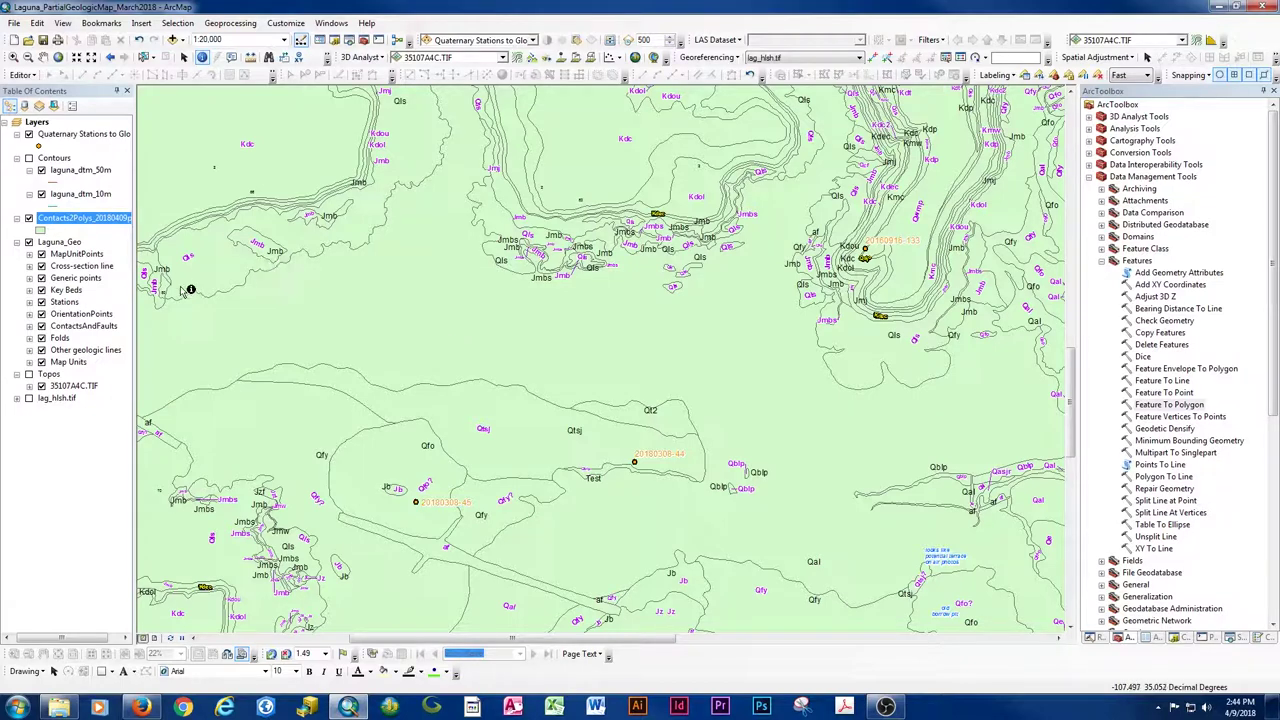
click(29, 218)
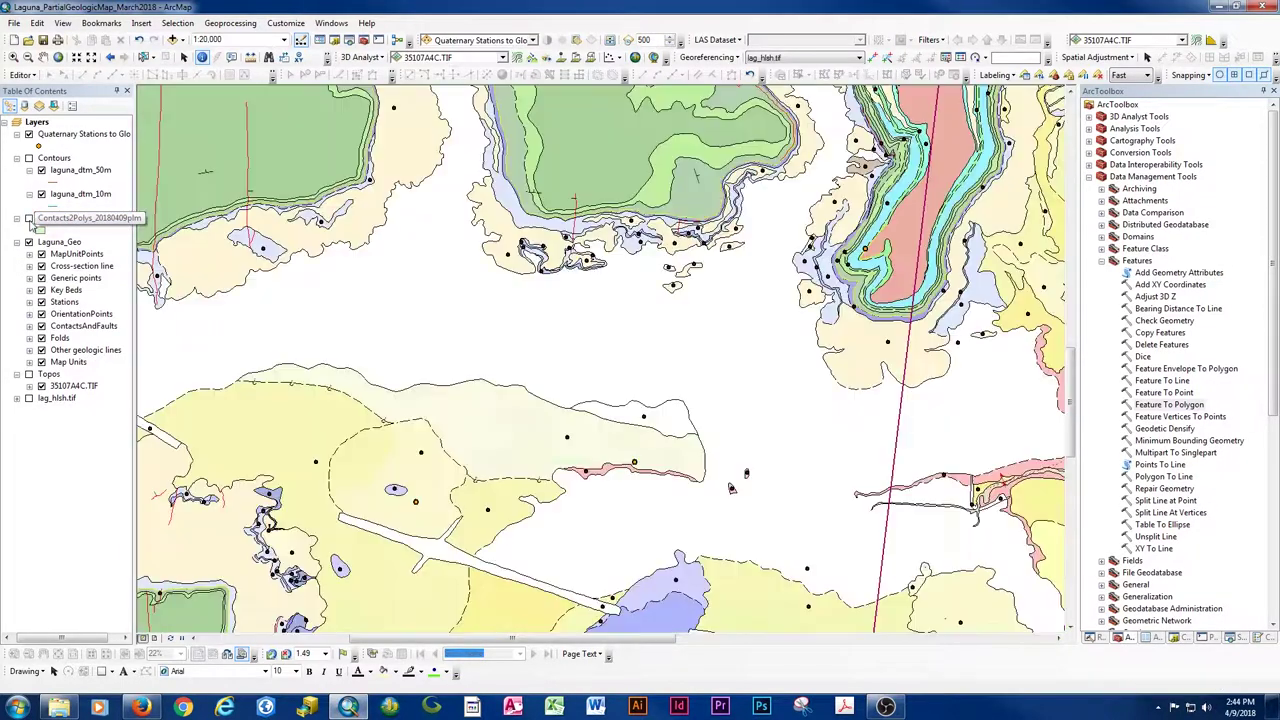
click(29, 218)
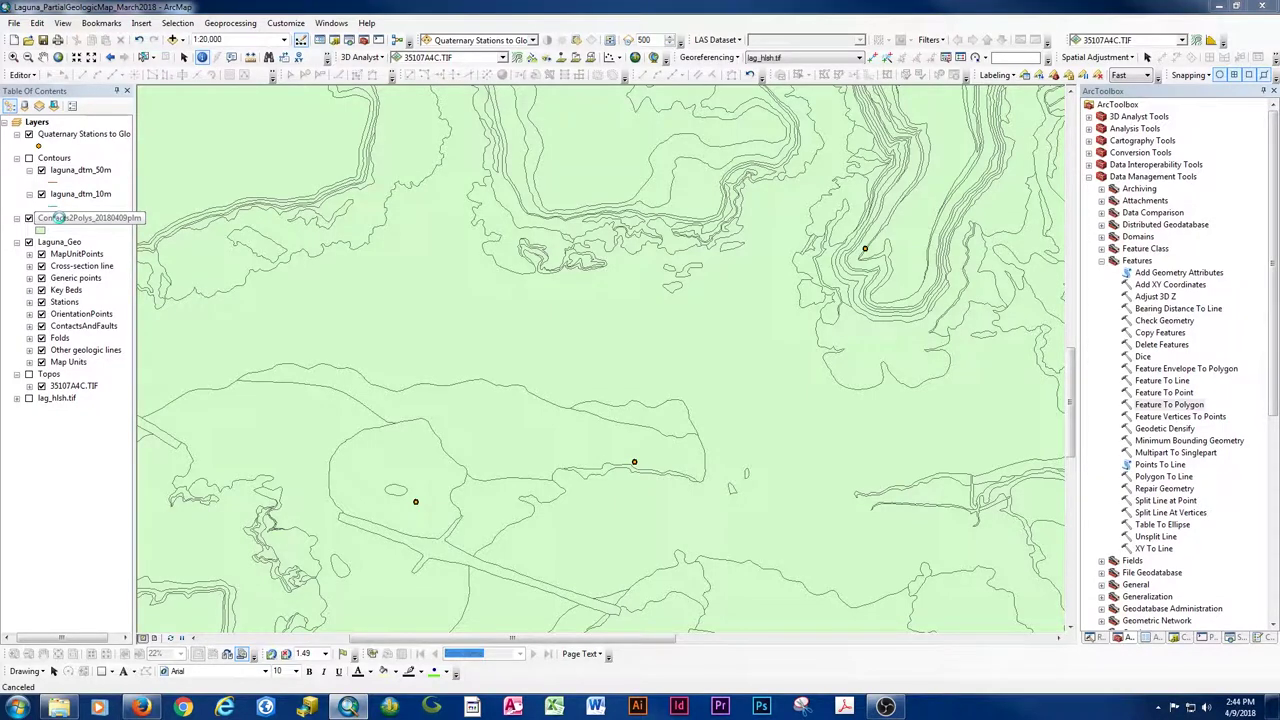
- Set the Contacts2Polys_20180409plm layer's symbology to unique value categories based on the MapUnit field
double_click(60, 218)
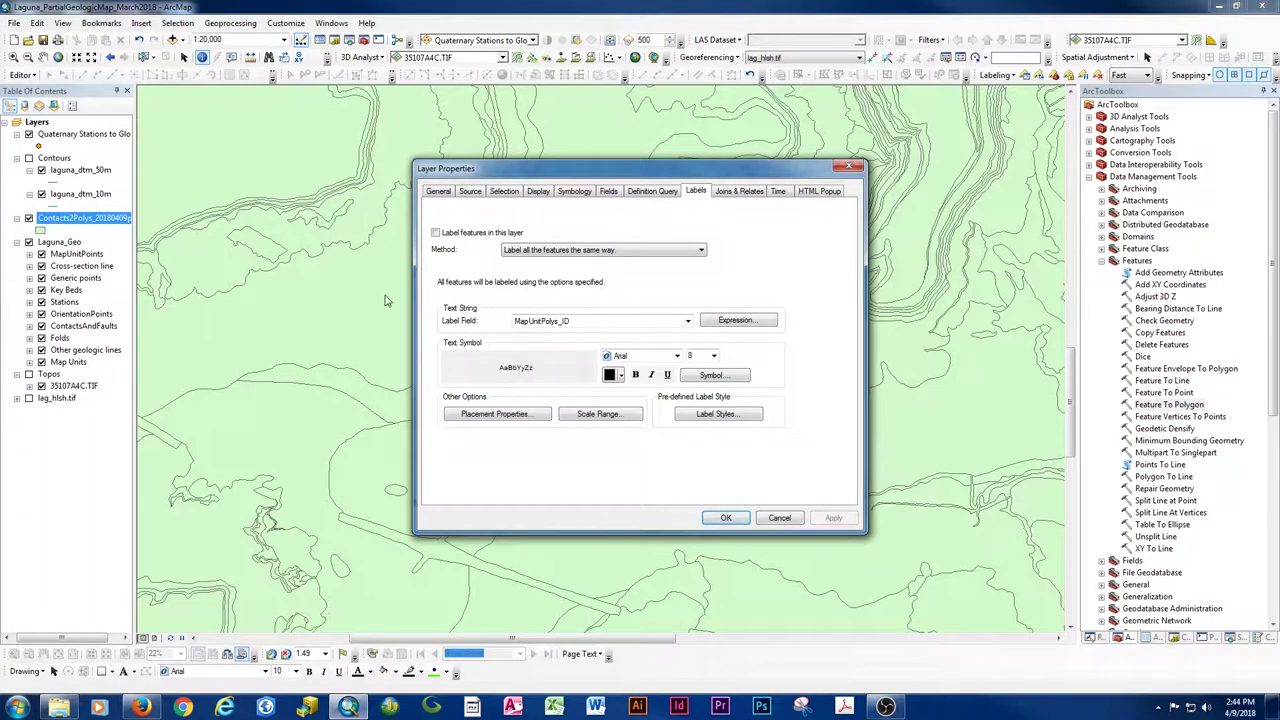
click(568, 192)
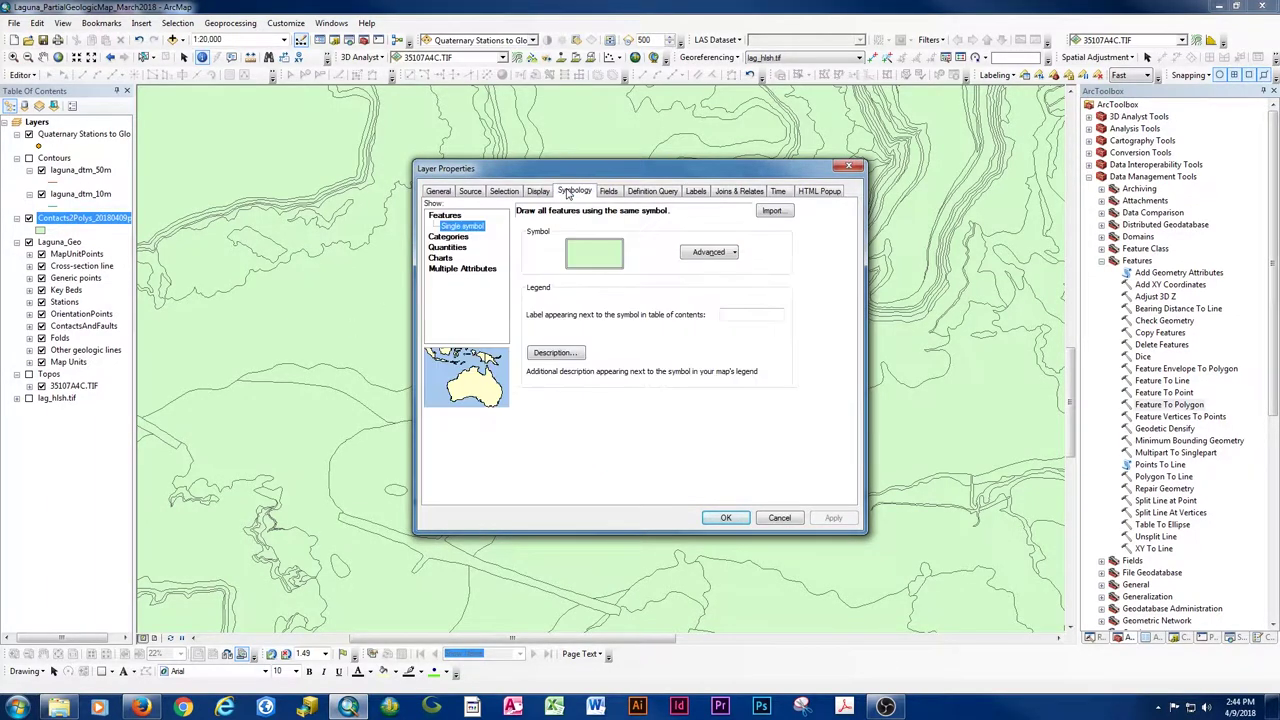
click(447, 238)
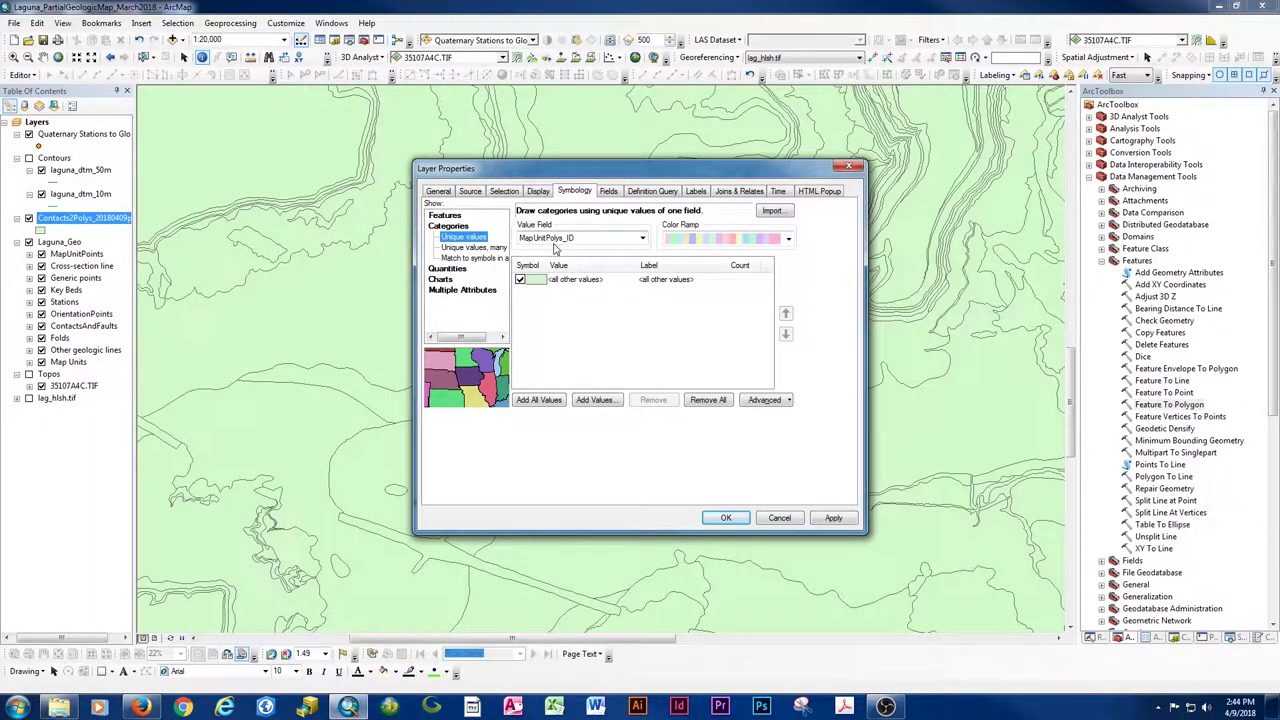
click(556, 239)
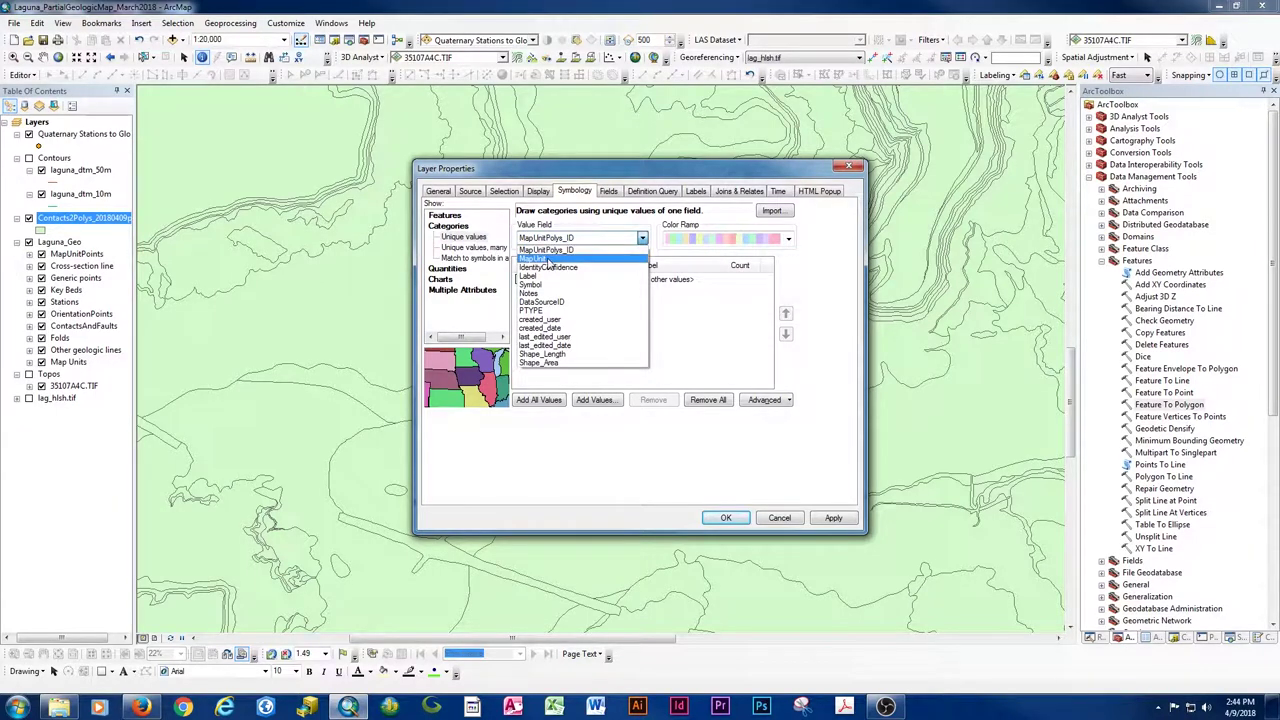
click(548, 260)
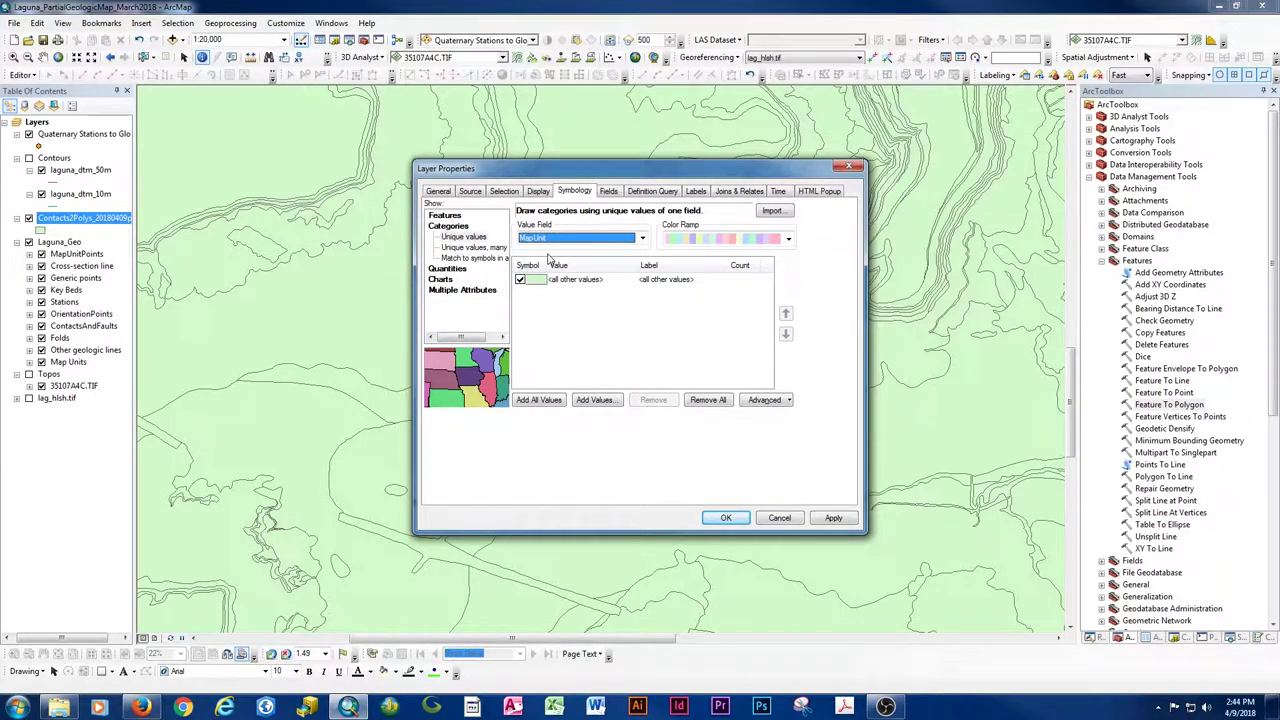
- Give the symbol for all other values an outline width of 0 and no outline color
double_click(535, 283)
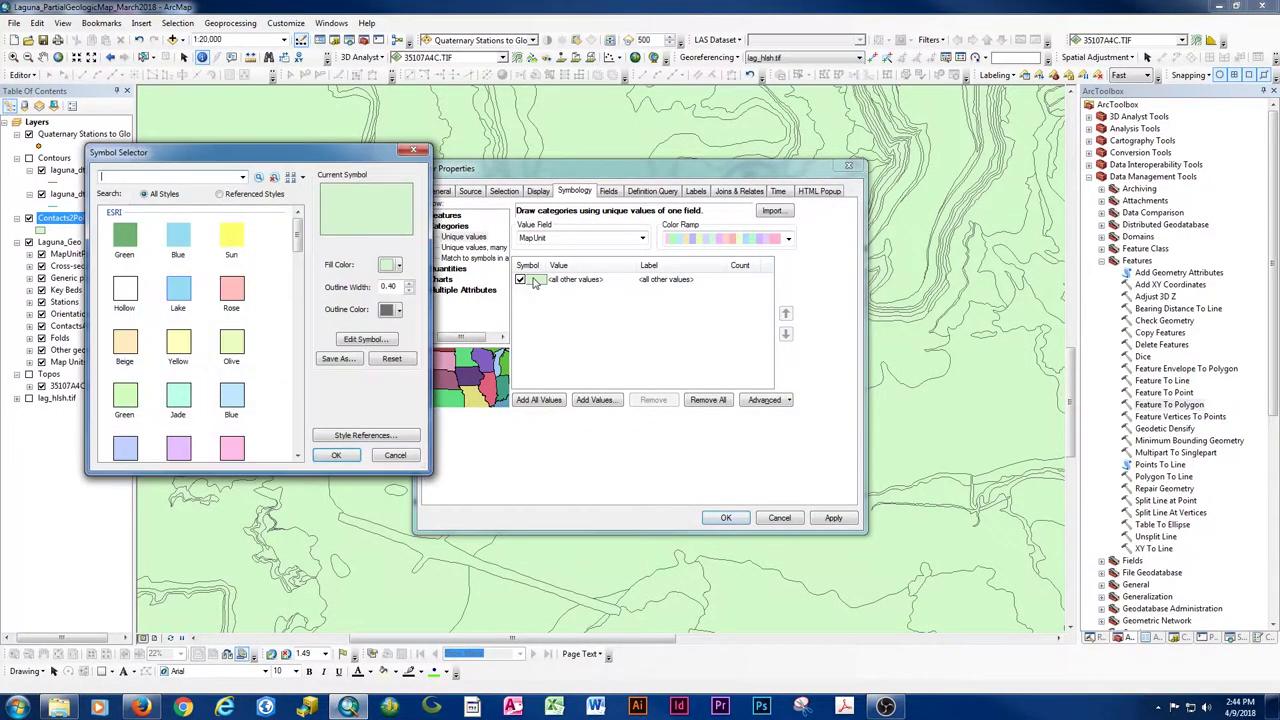
click(409, 291)
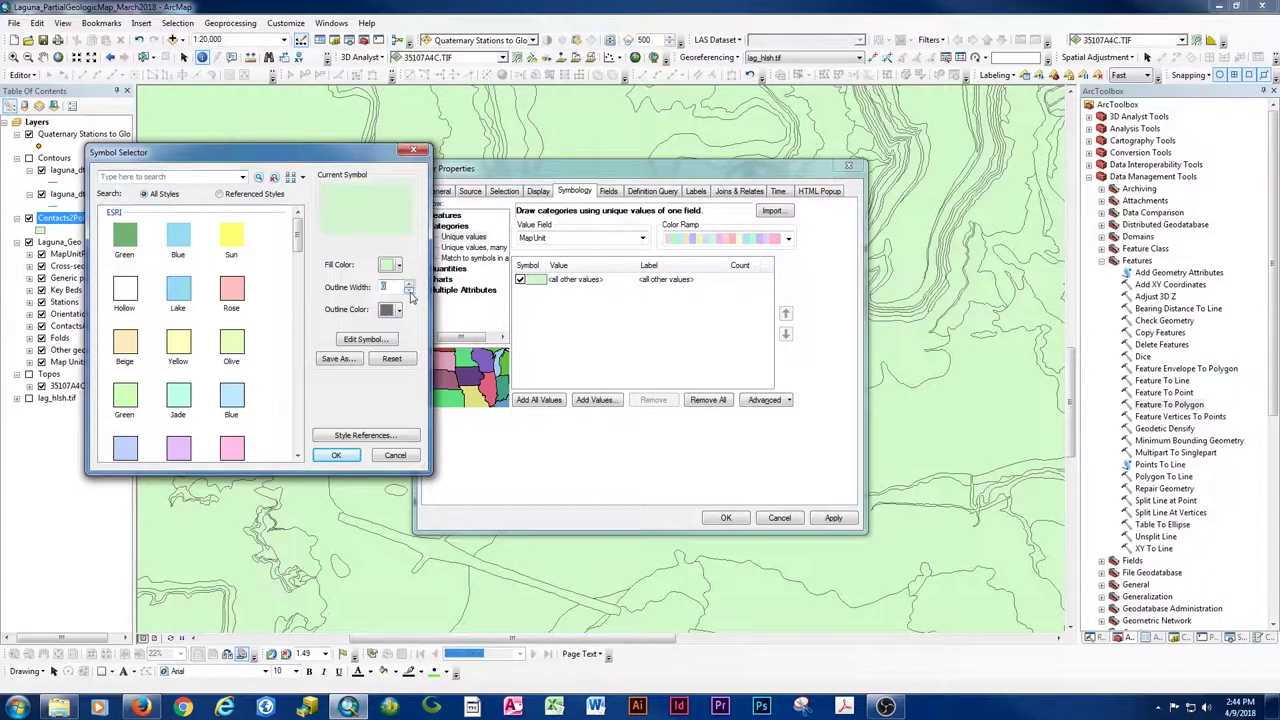
click(386, 311)
click(352, 331)
click(336, 455)
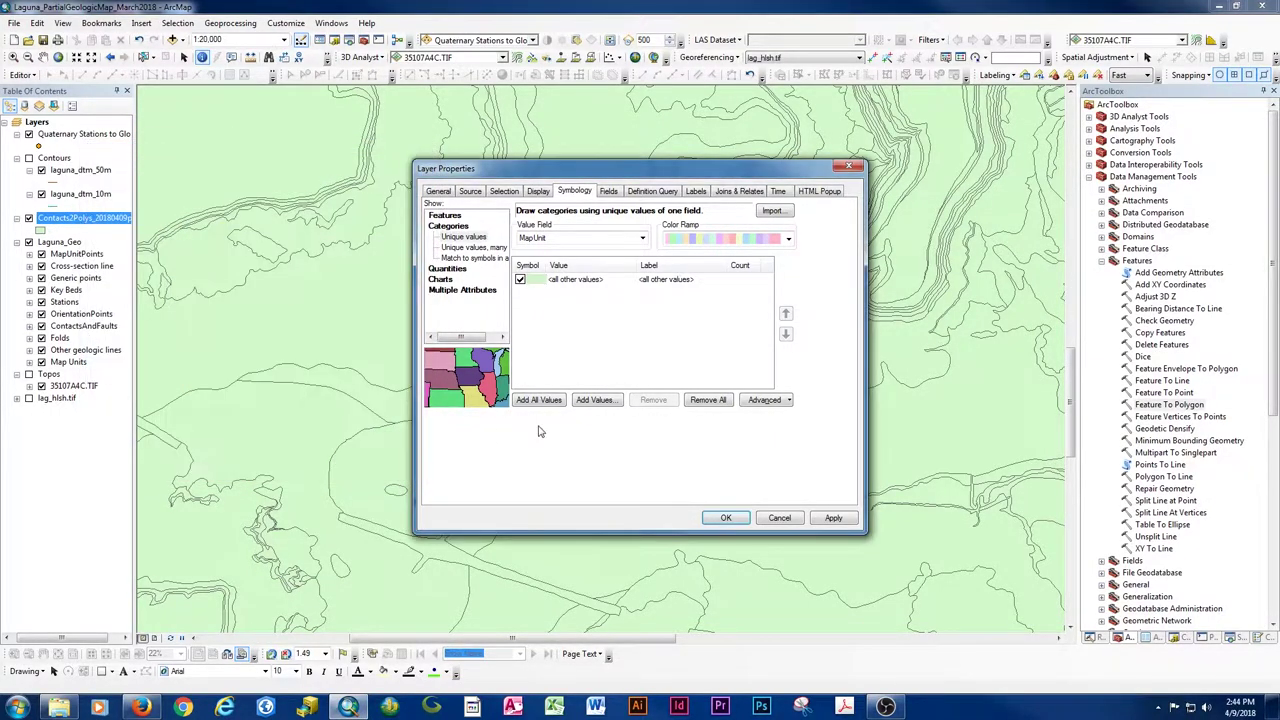
- Add all MapUnit values to the symbology and fill the blank value's symbol with red
click(545, 400)
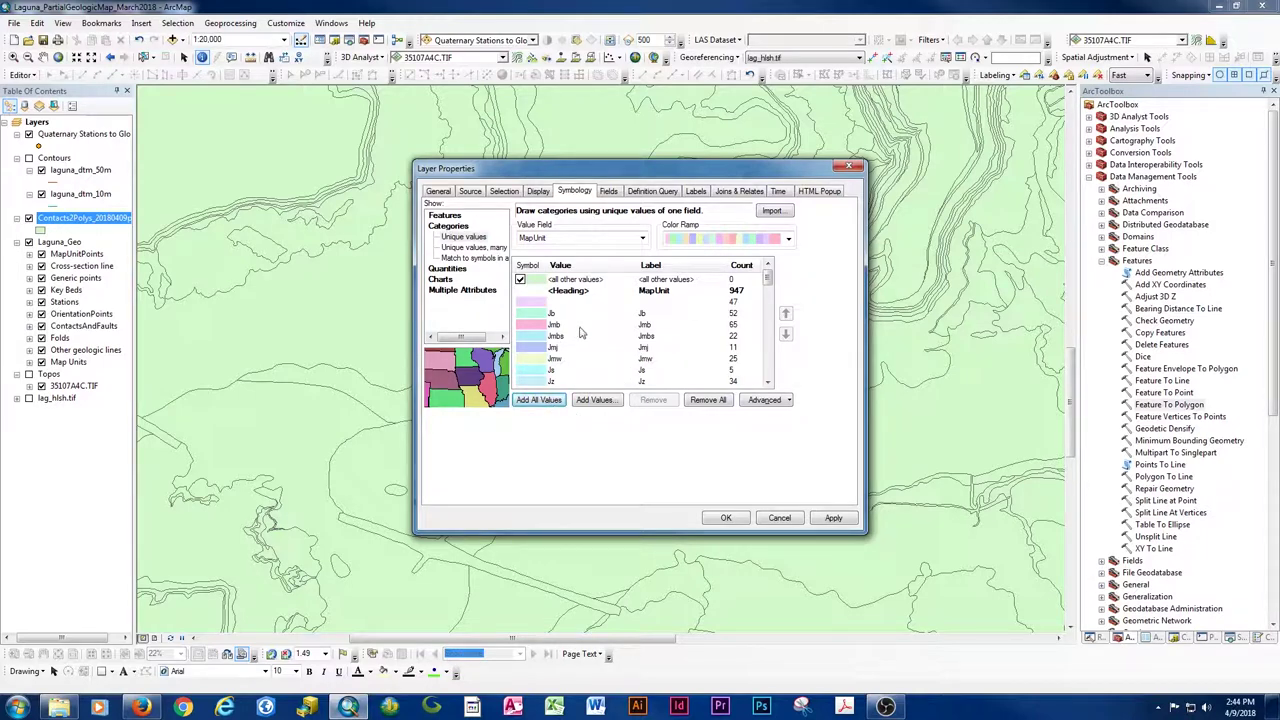
click(533, 303)
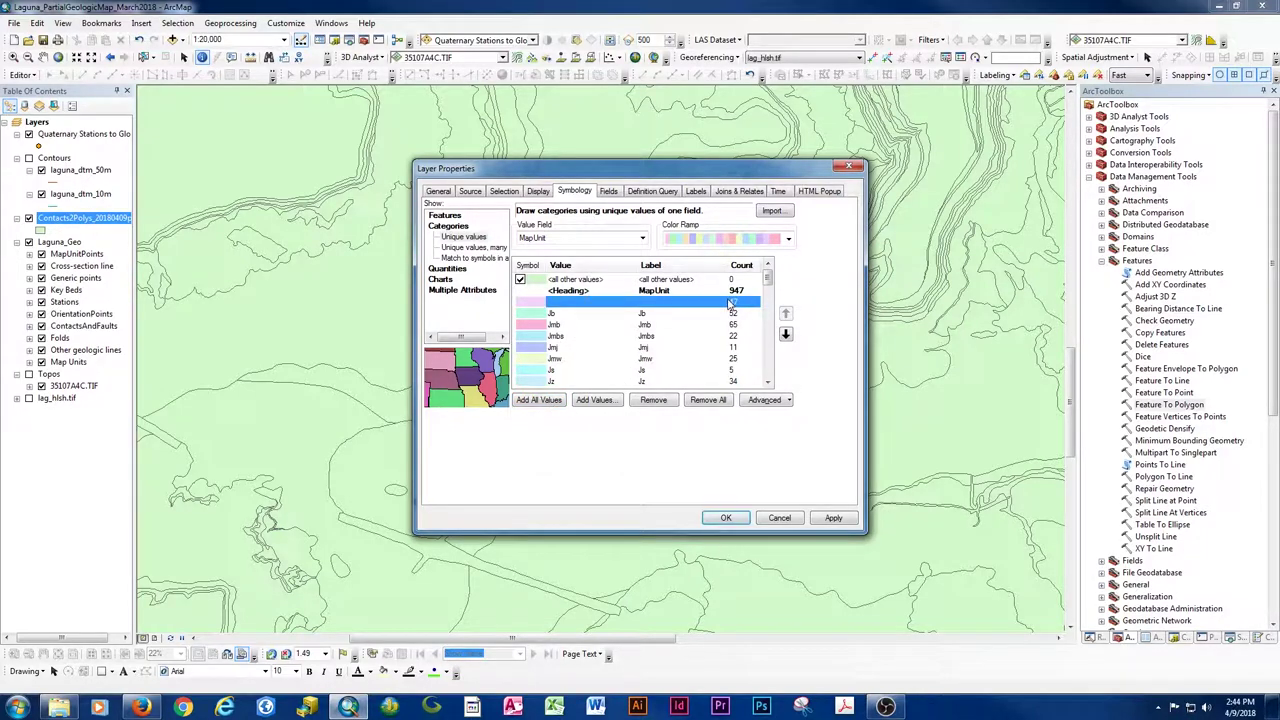
double_click(532, 305)
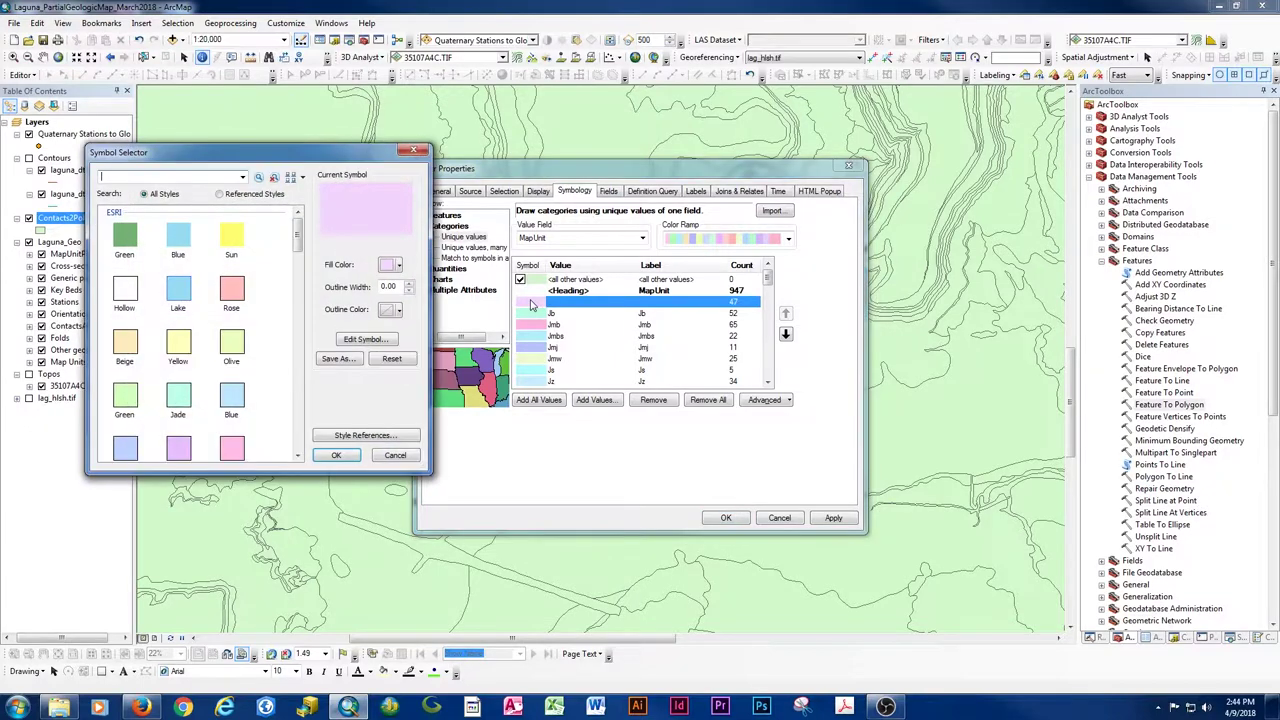
click(390, 265)
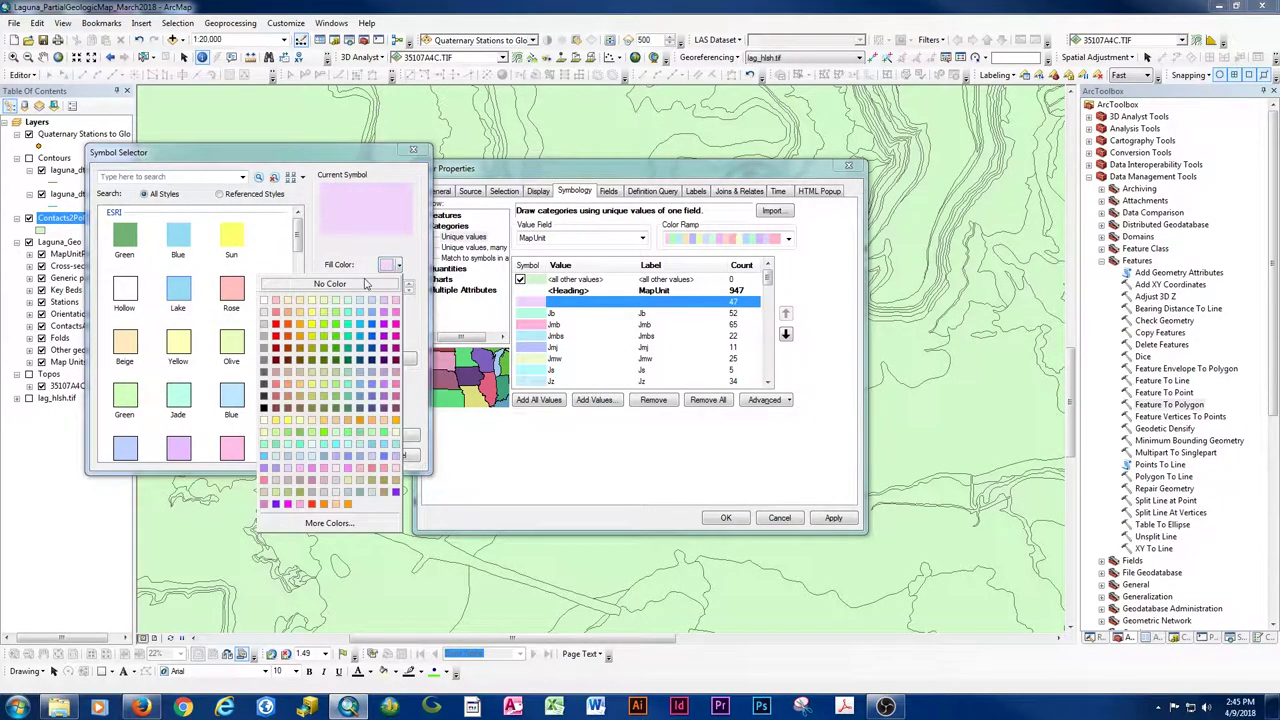
click(276, 325)
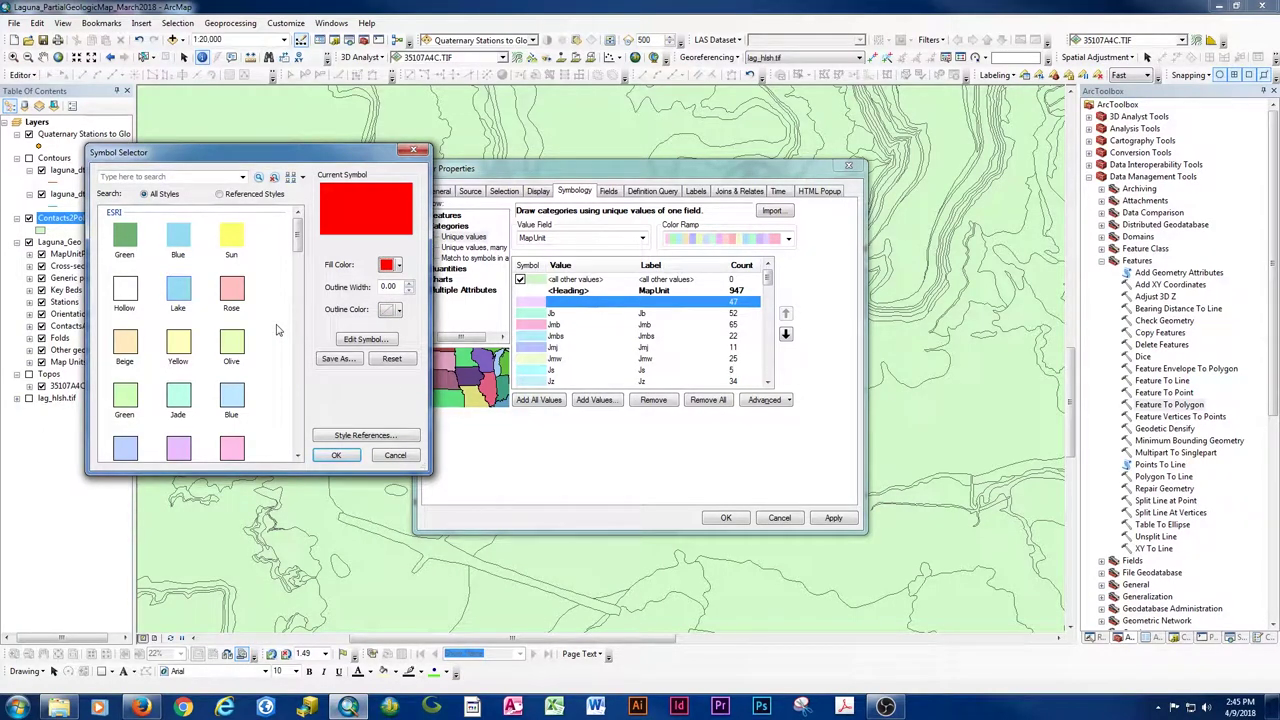
click(338, 456)
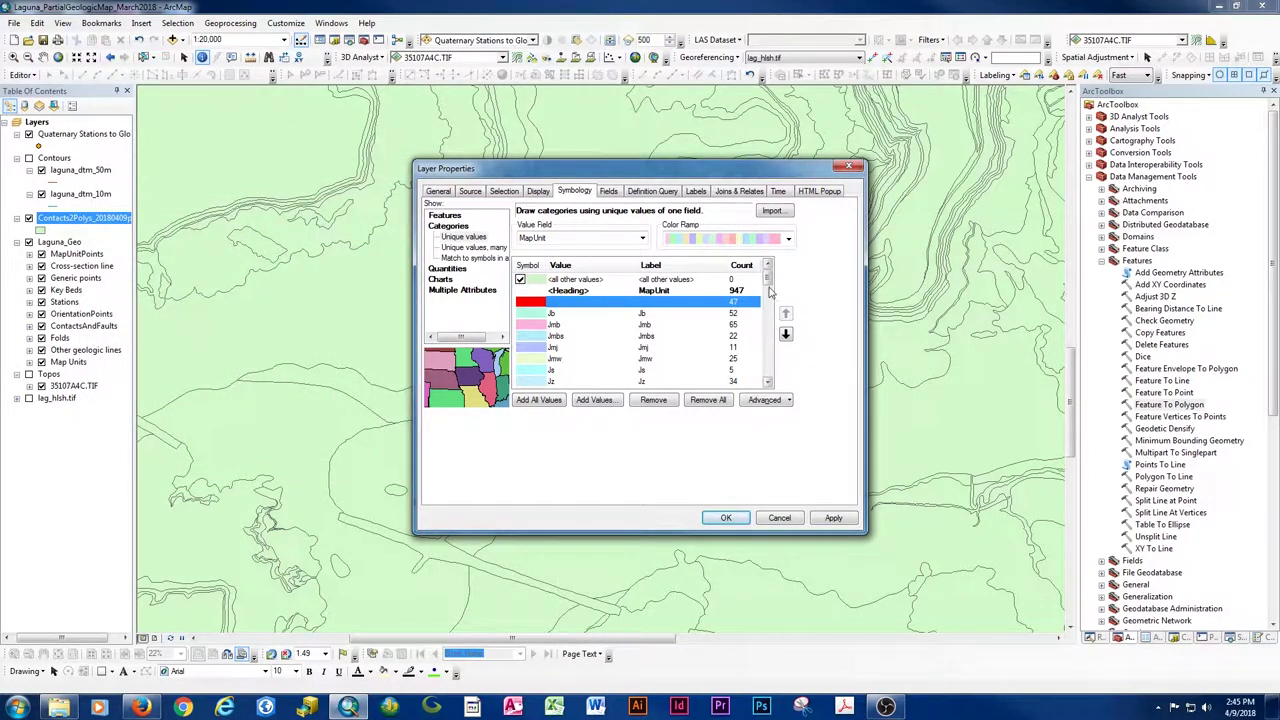
drag(768, 282, 771, 373)
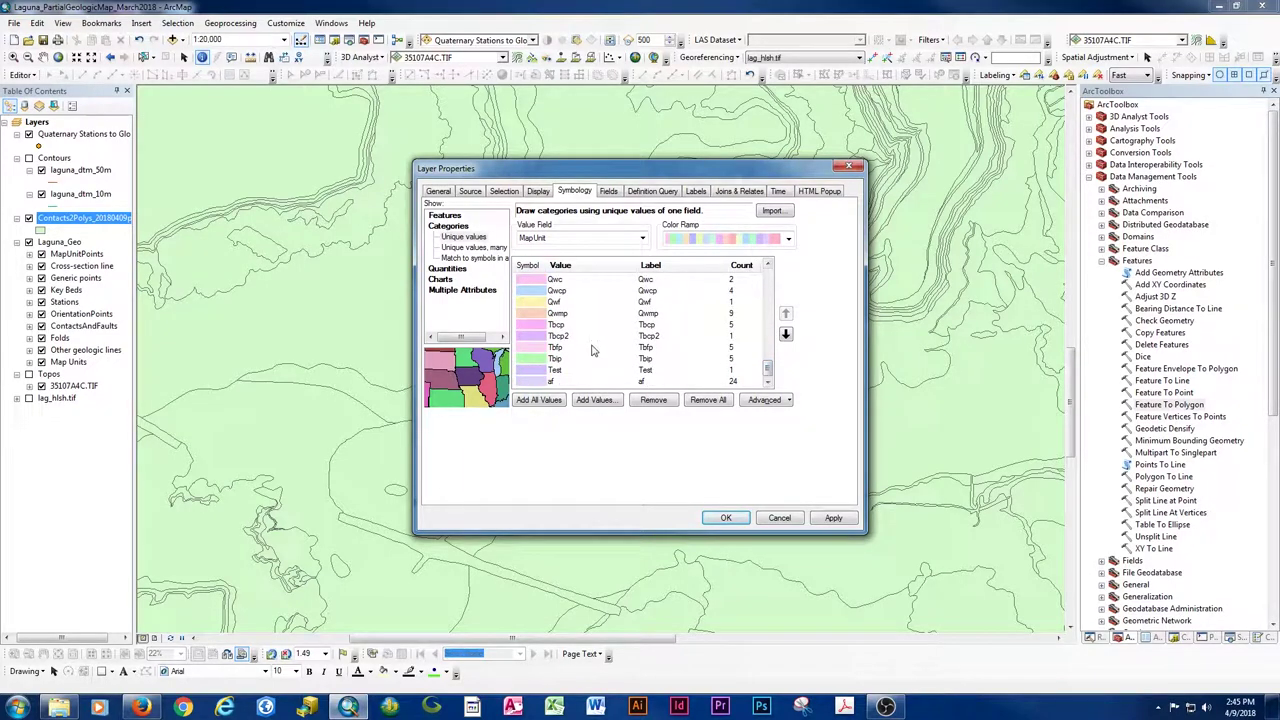
- Apply the MapUnit symbology, collapse the layer's legend and place Contacts2Polys_20180409plm directly below ContactsAndFaults in the Laguna_Geo group
click(726, 518)
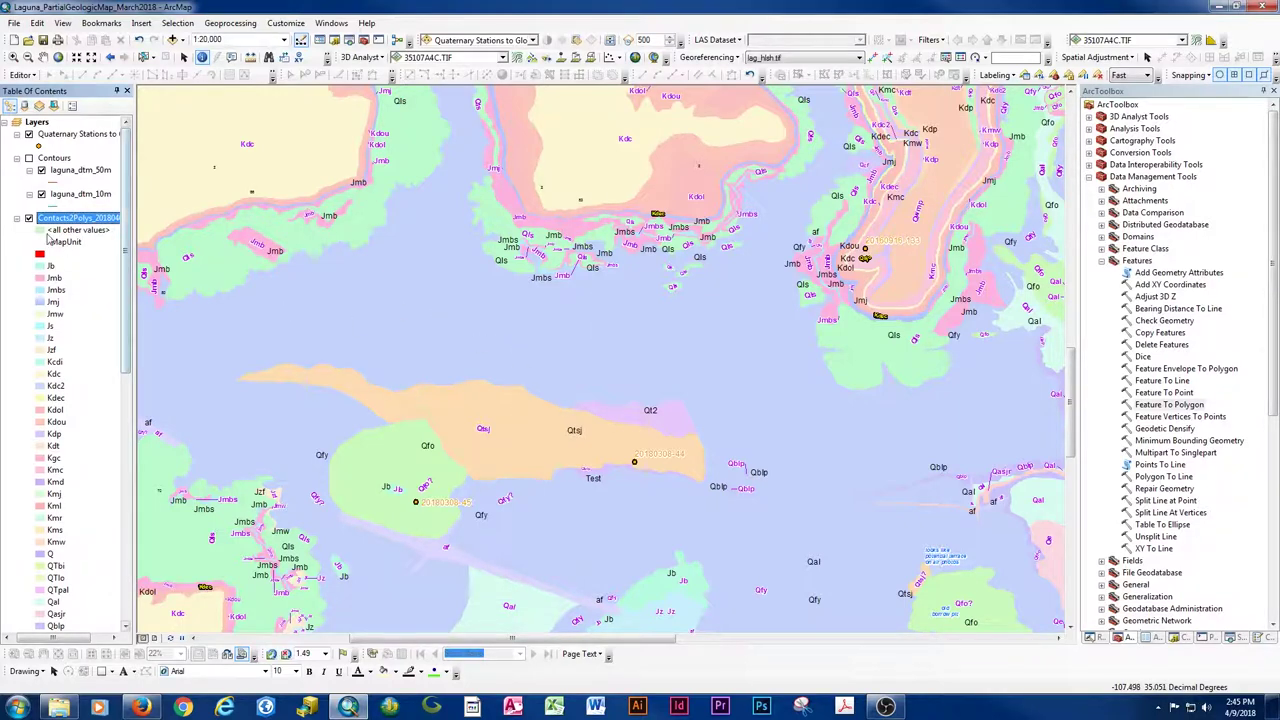
click(16, 217)
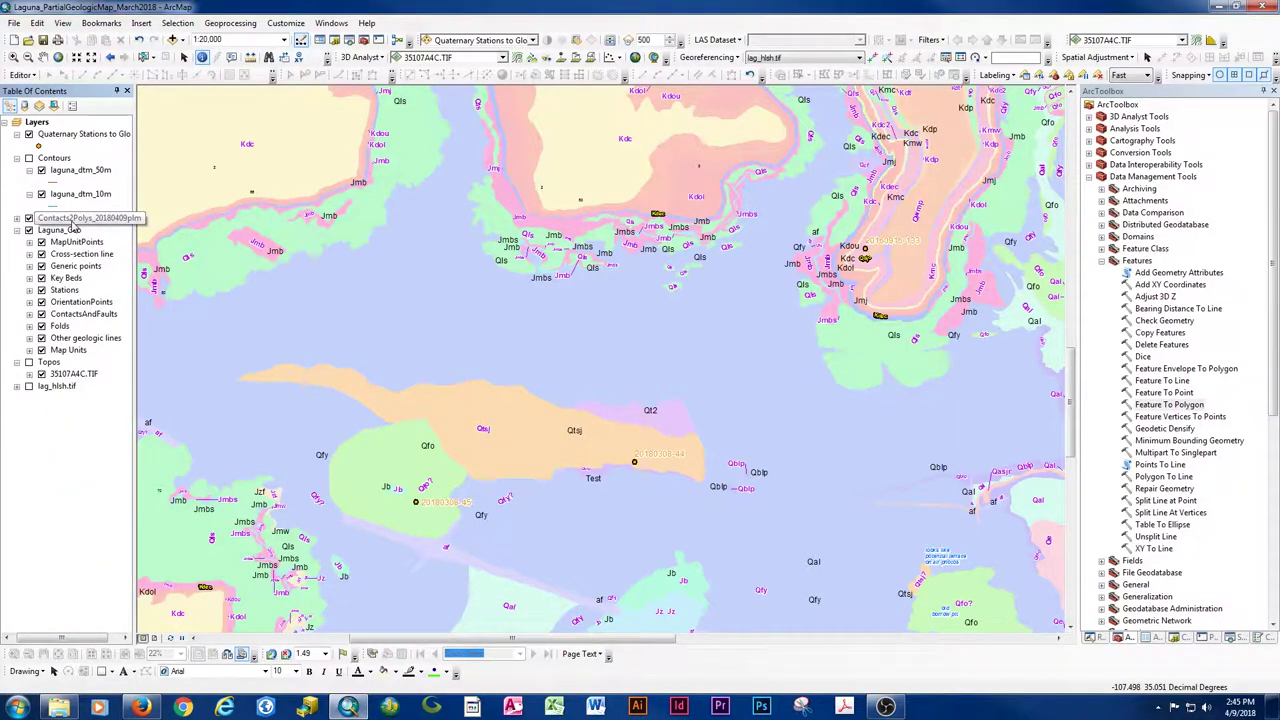
drag(72, 220, 80, 320)
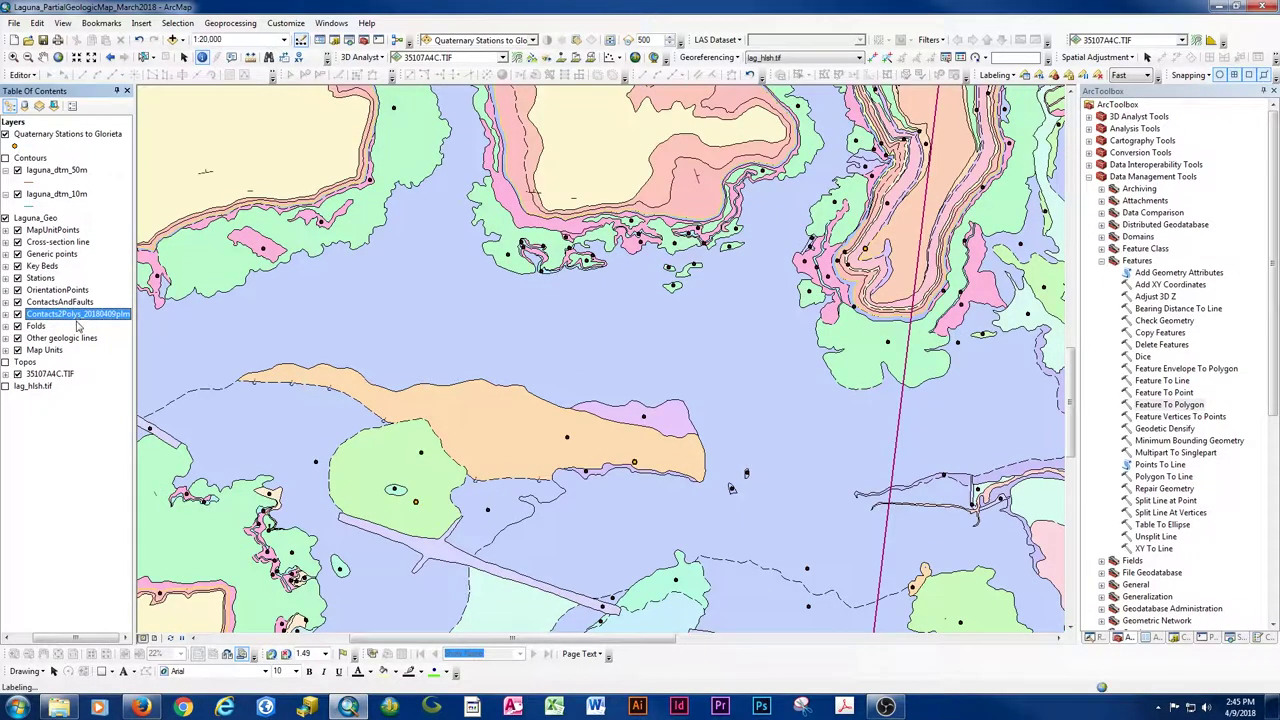
- Identify the polygon surrounding the Qfy point south of the Qtsj unit at several locations, and close the results
click(496, 520)
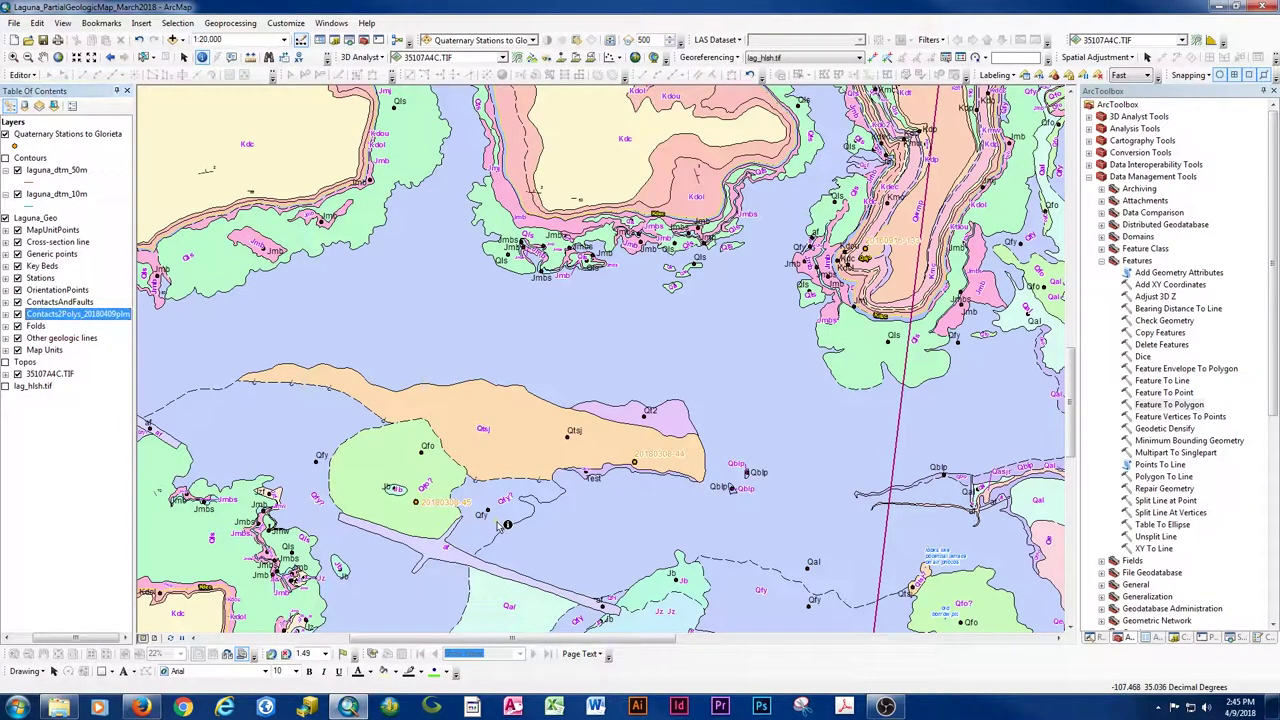
click(589, 547)
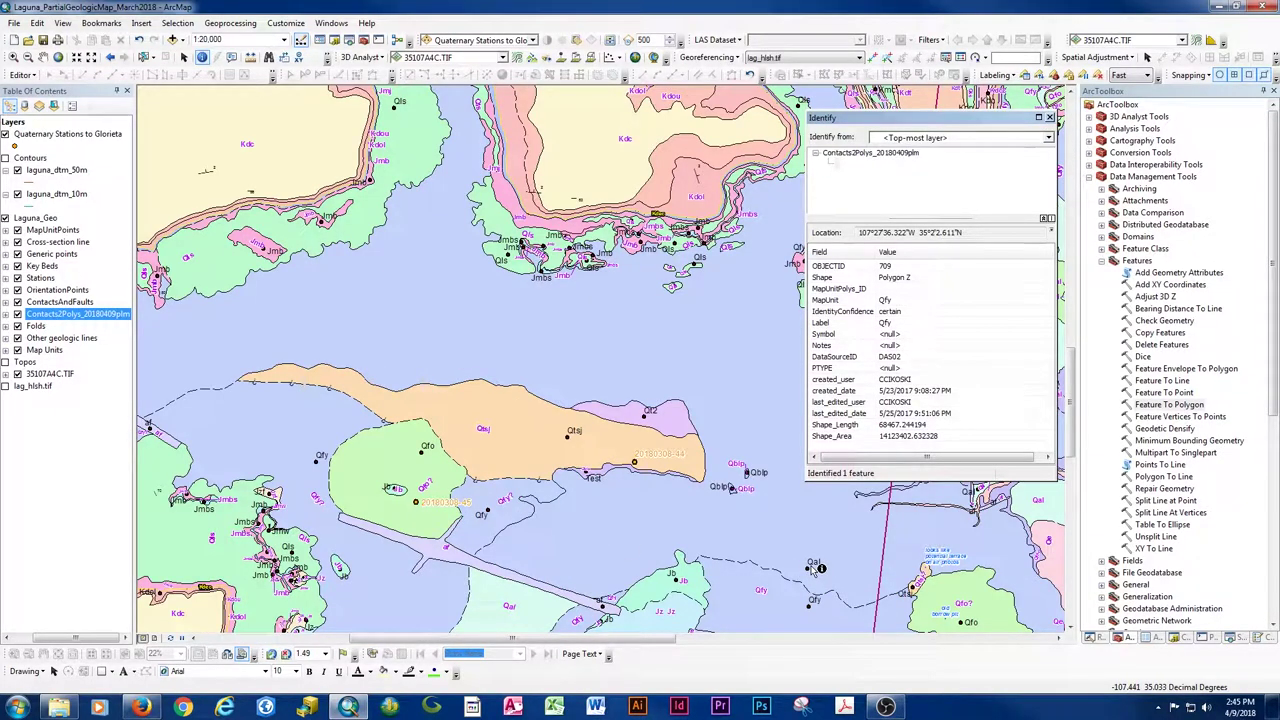
click(487, 515)
click(546, 552)
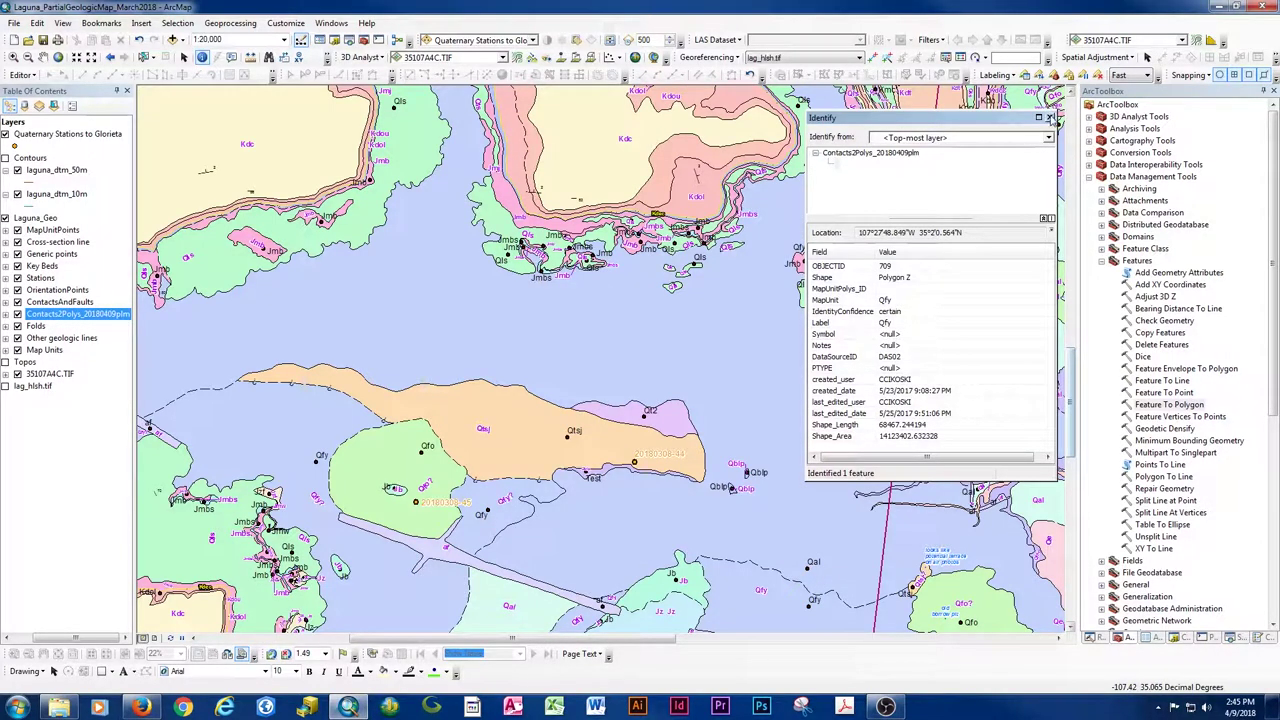
click(1049, 117)
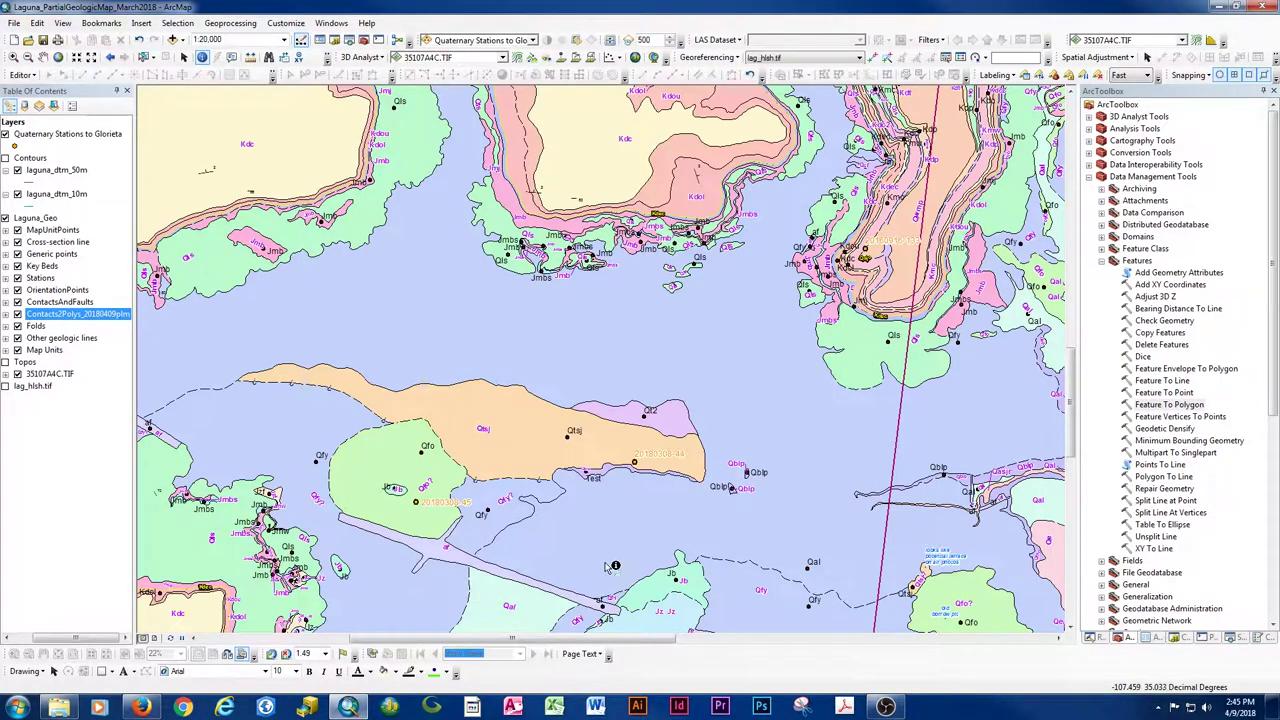
- Identify the polygon just north of the dashed contact between the af and Jb units, and close the results
scroll(607, 594, up, 4)
scroll(613, 609, up, 4)
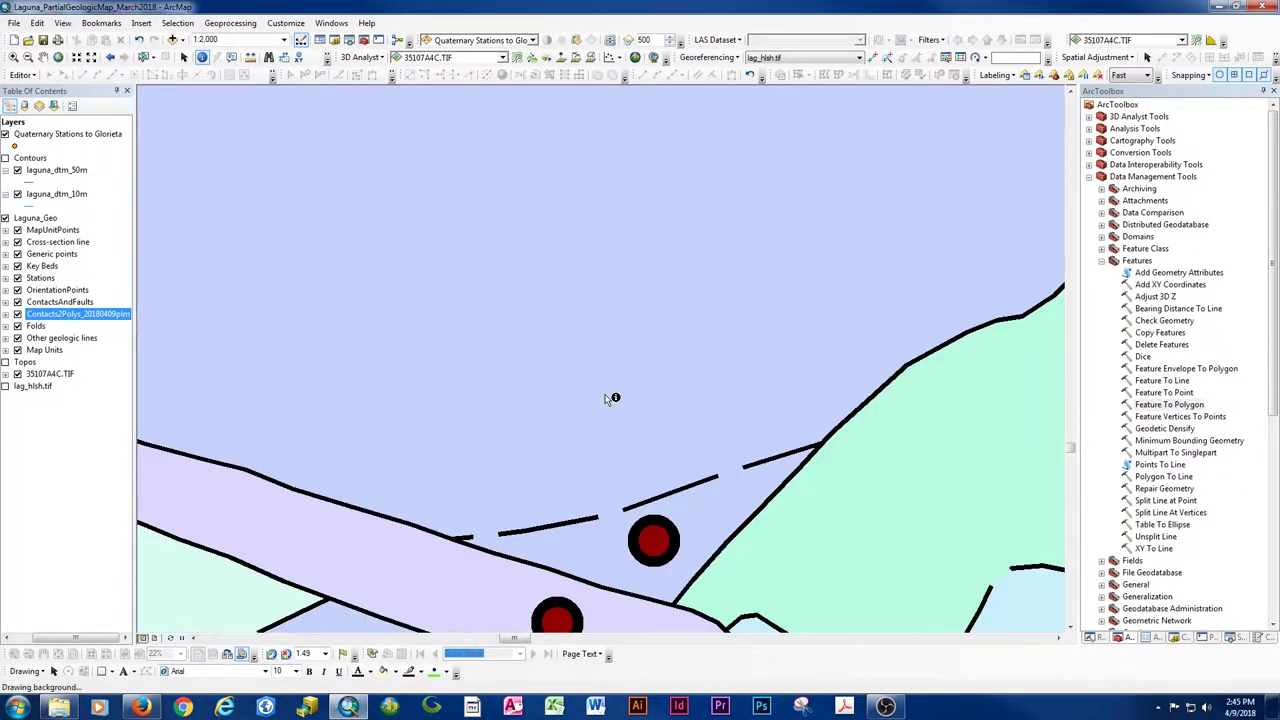
click(604, 394)
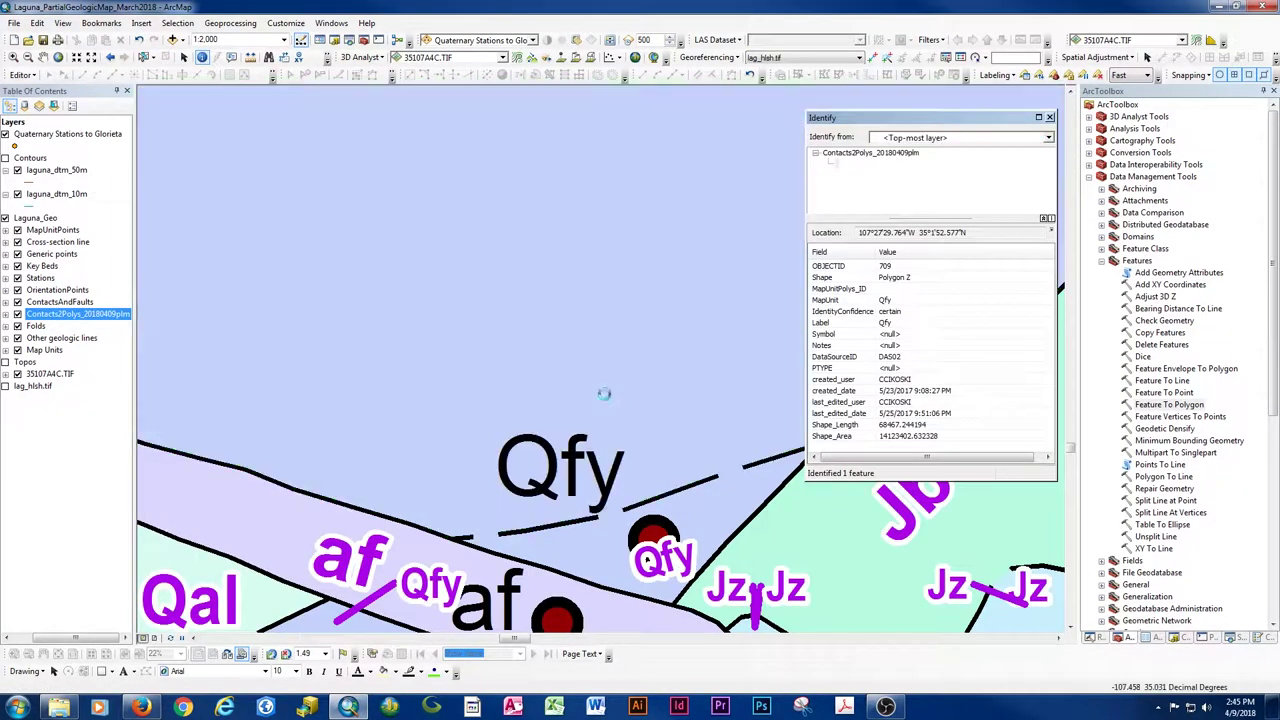
click(1050, 117)
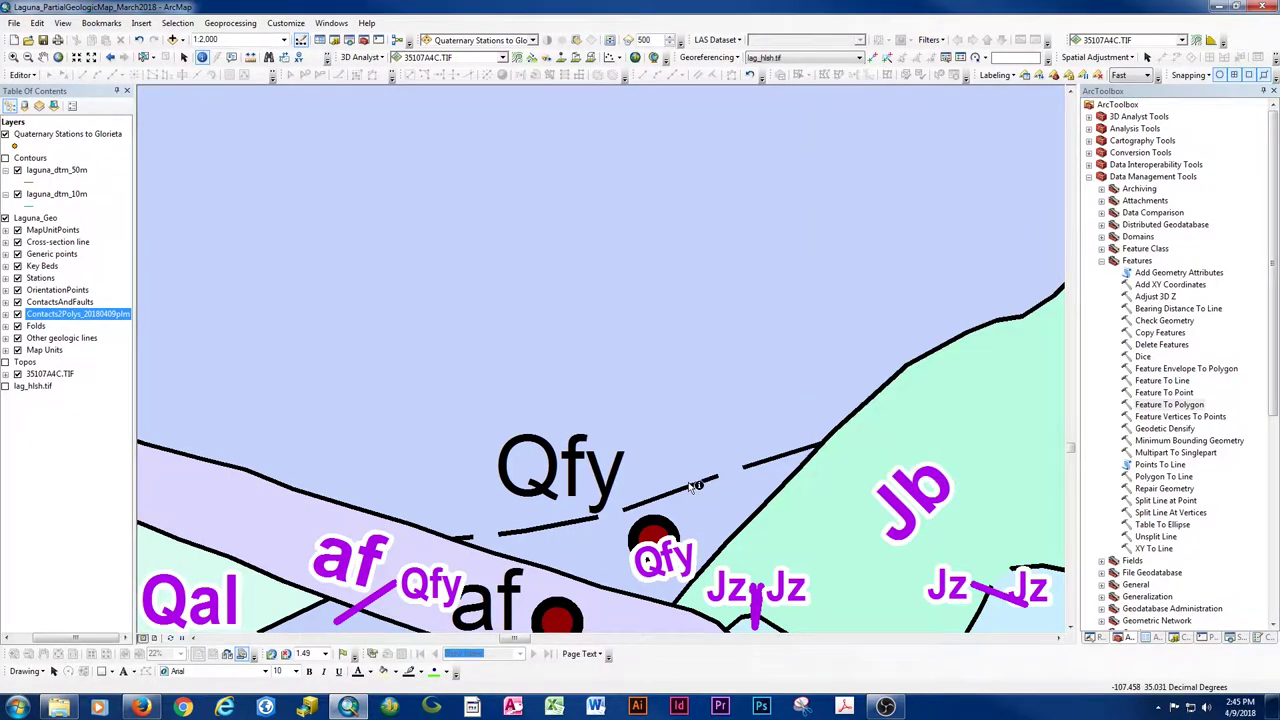
- Identify the large Qfy polygon at several places east of the Qtsj unit to check its full extent
scroll(697, 485, down, 10)
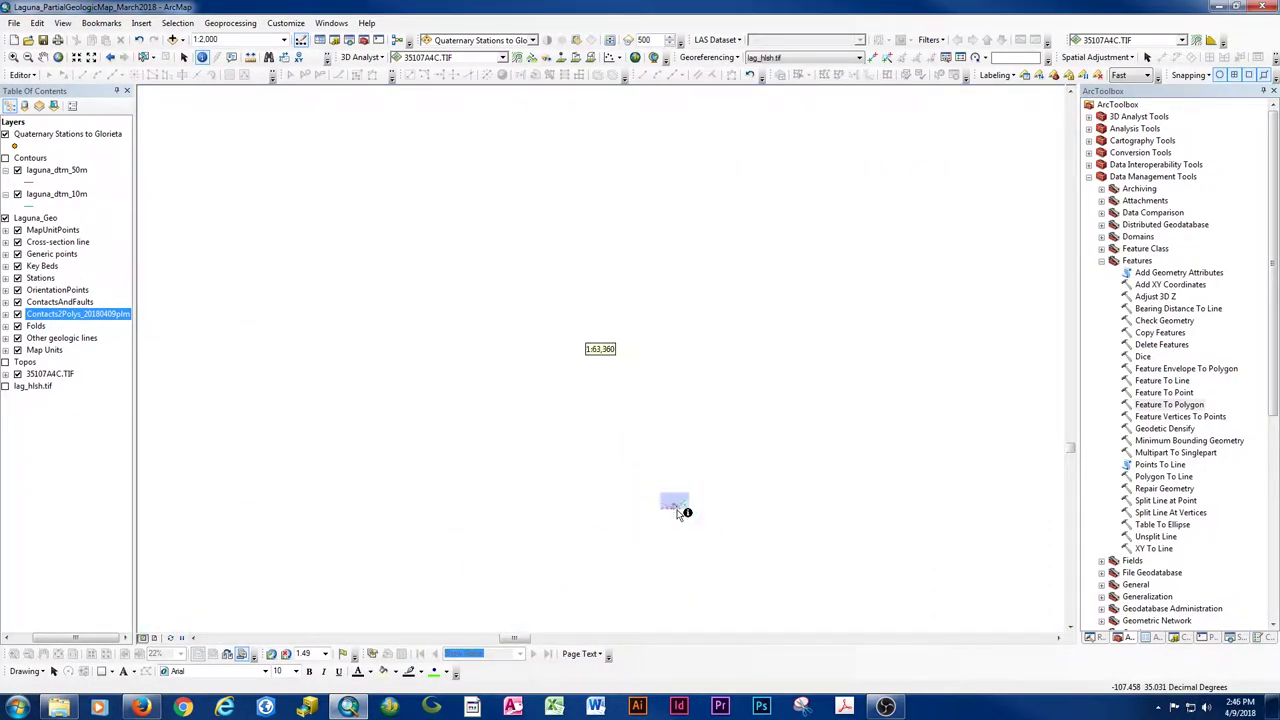
click(852, 573)
drag(953, 393, 760, 538)
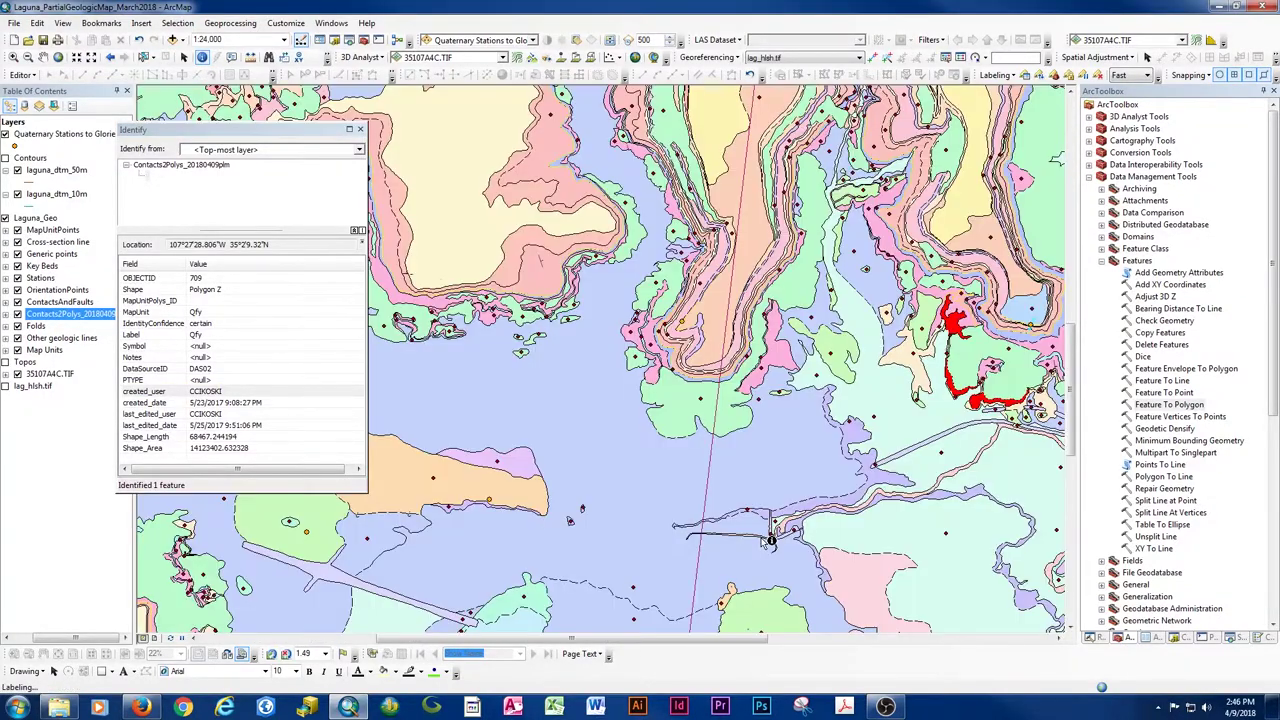
click(683, 488)
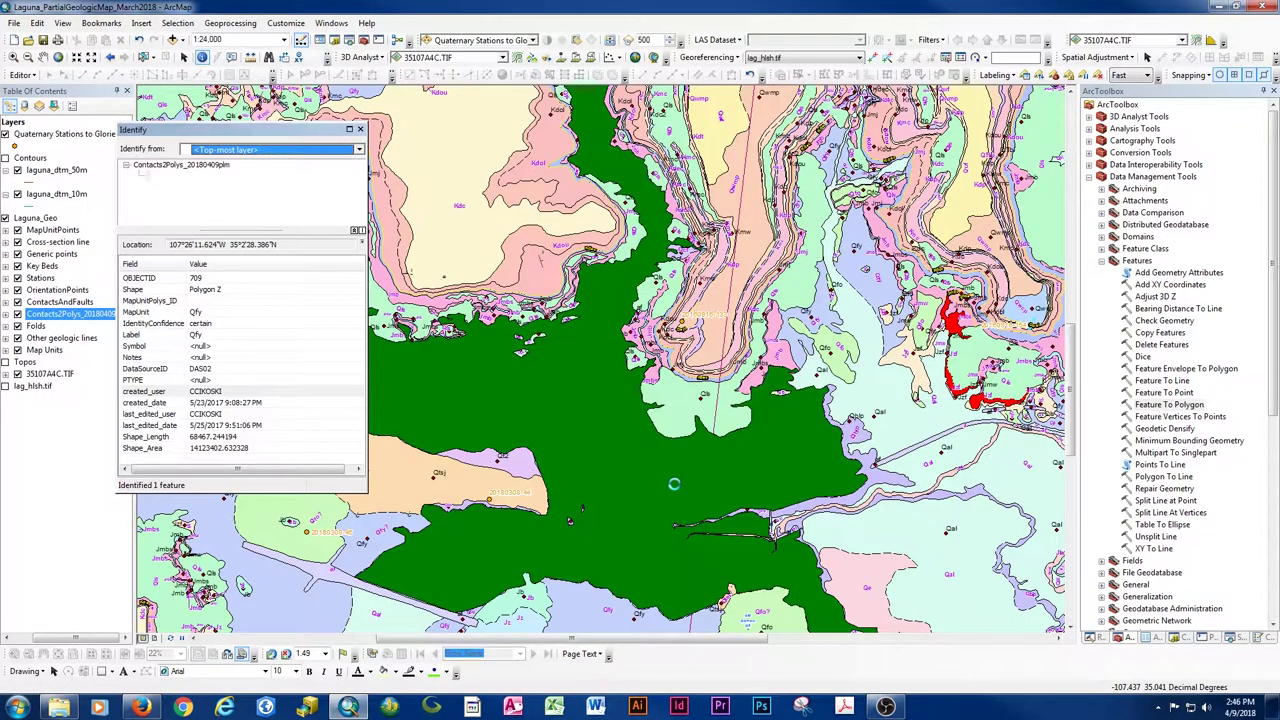
click(683, 488)
drag(683, 488, 583, 318)
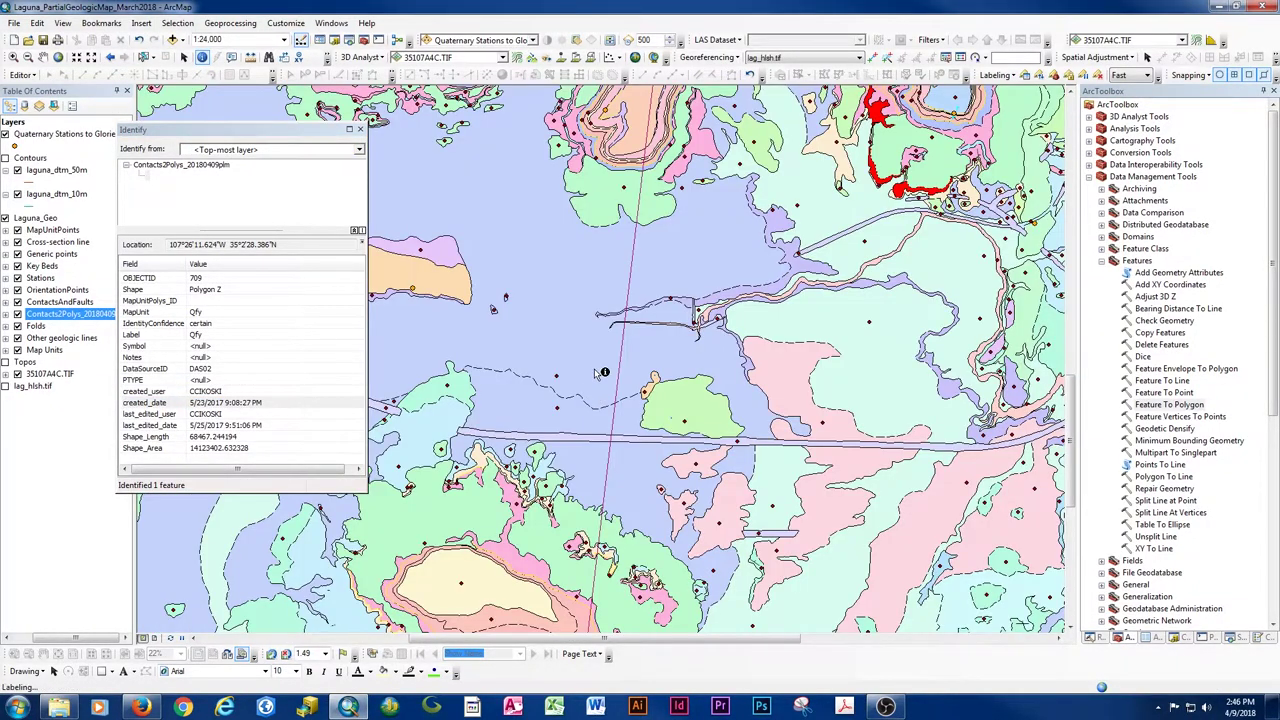
drag(588, 411, 592, 366)
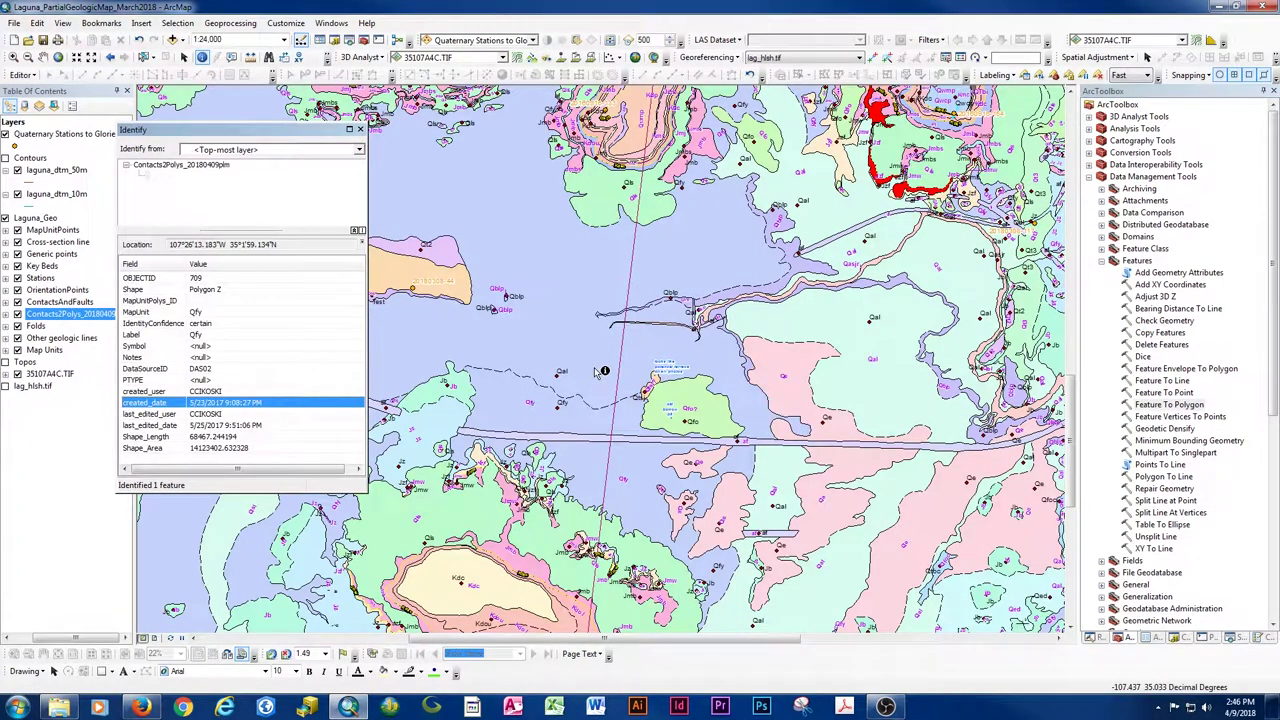
click(594, 368)
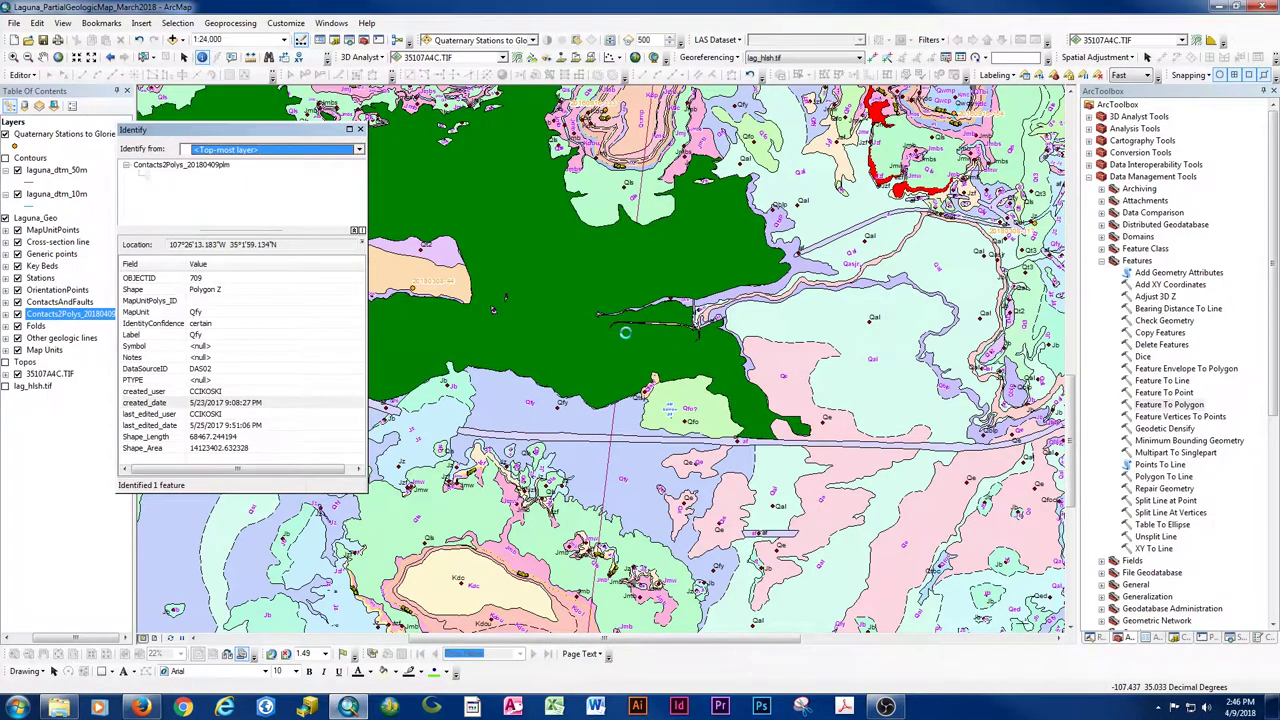
- Identify the Qal map unit point north of the dashed contact and compare it with the attributes of the surrounding polygon
click(690, 194)
click(681, 237)
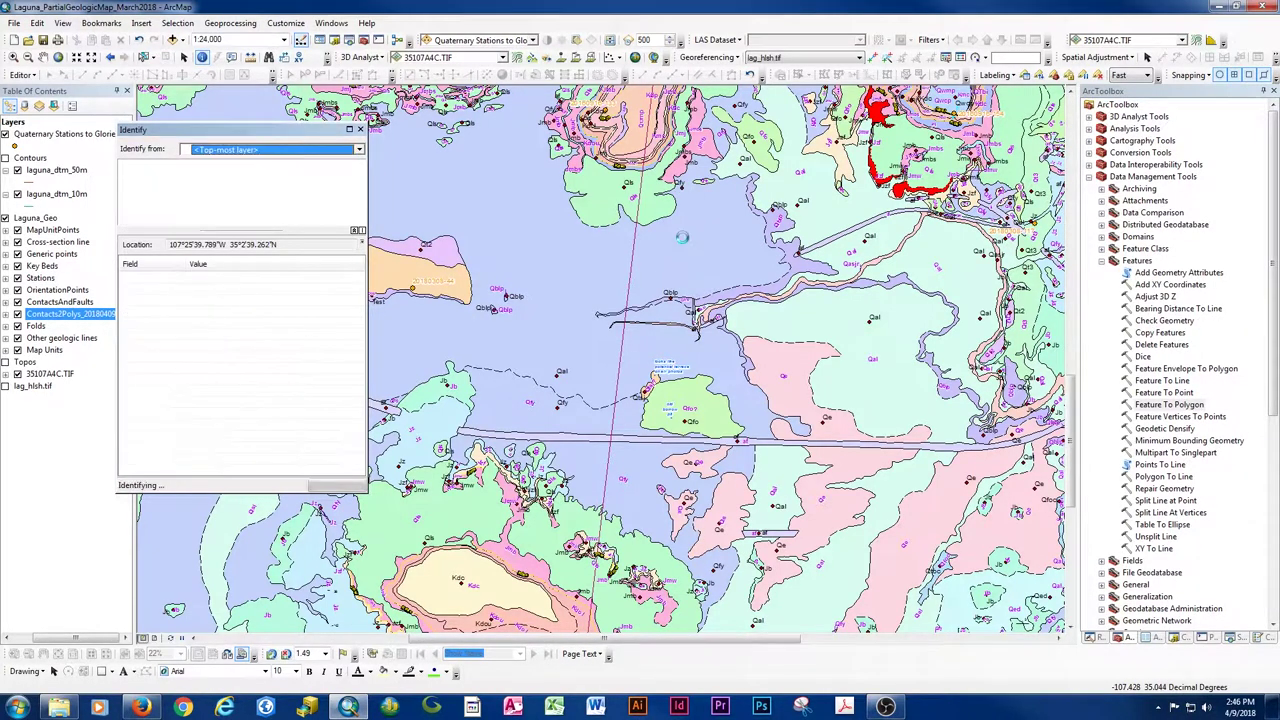
click(561, 372)
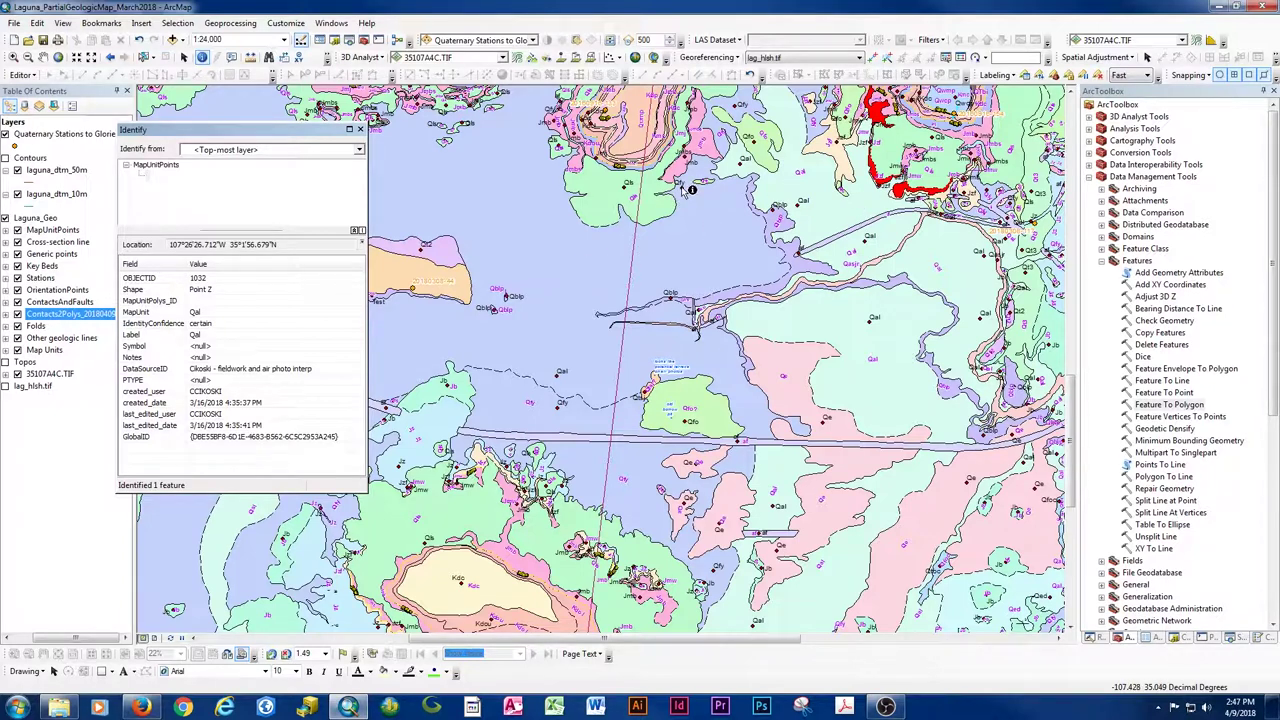
click(565, 355)
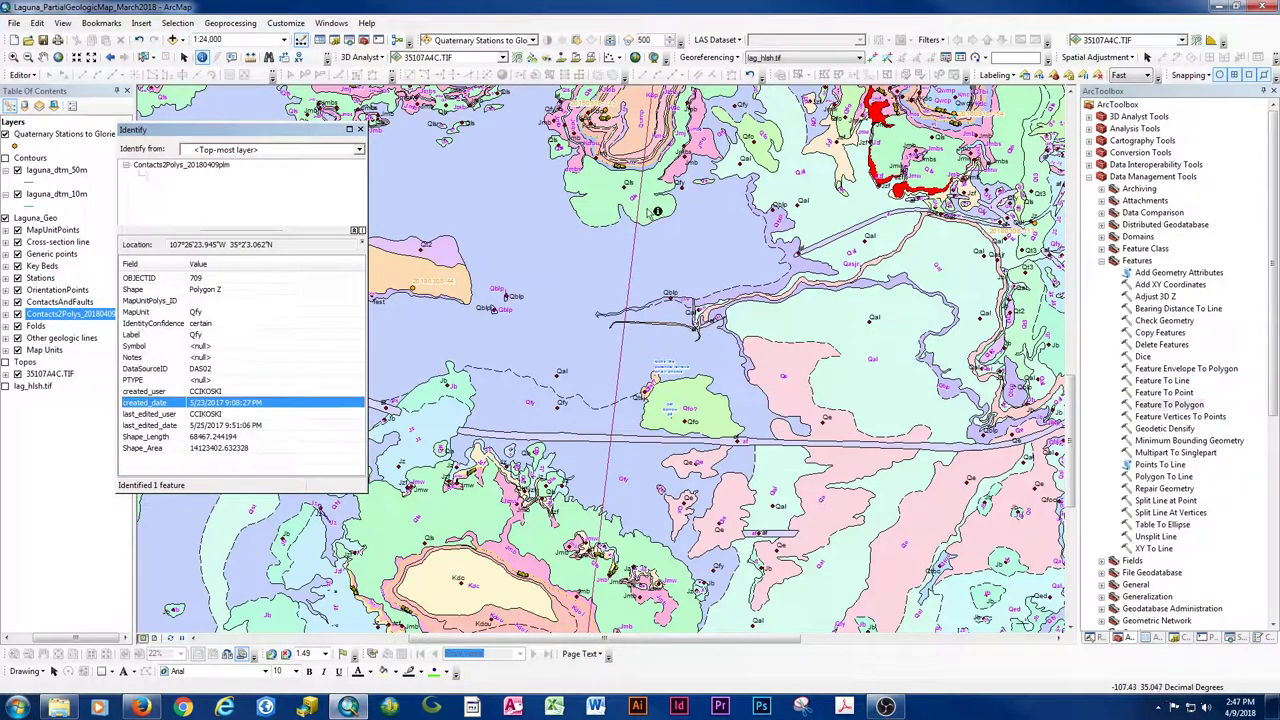
- Identify the red polygons around the Qls area near the Jmw and Jzf labels to check their MapUnit attributes
scroll(915, 130, down, 5)
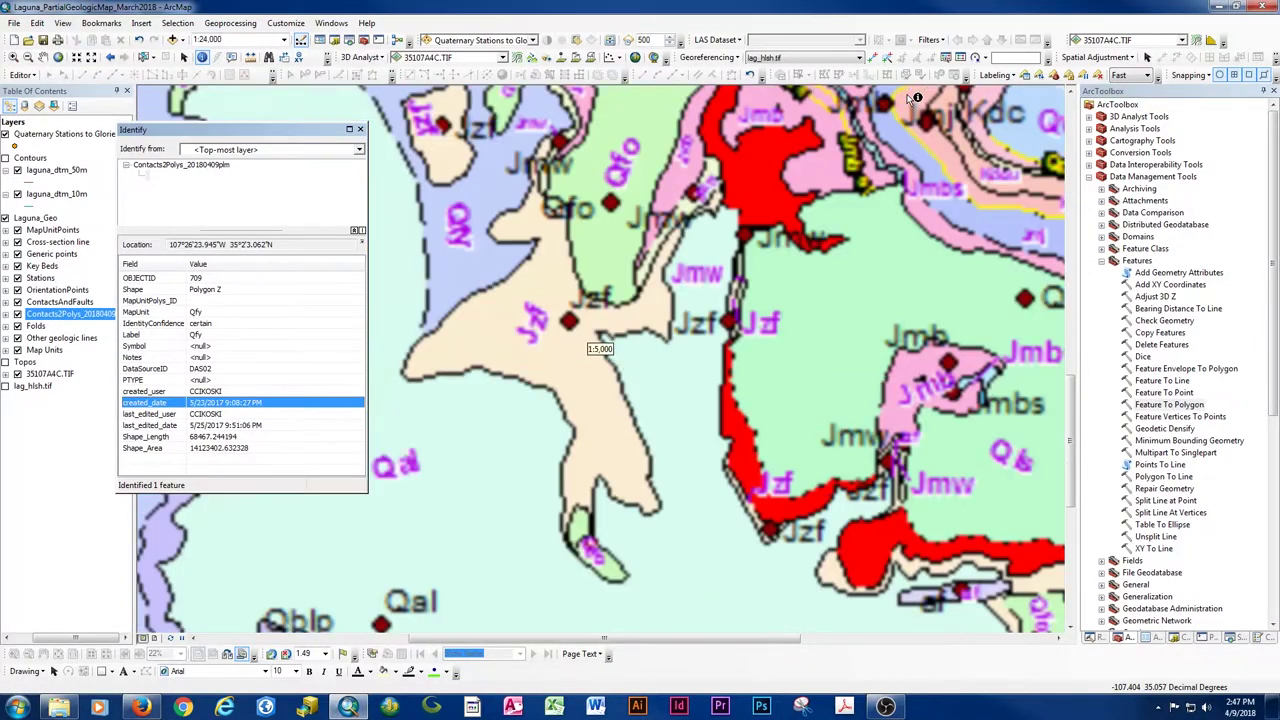
click(601, 243)
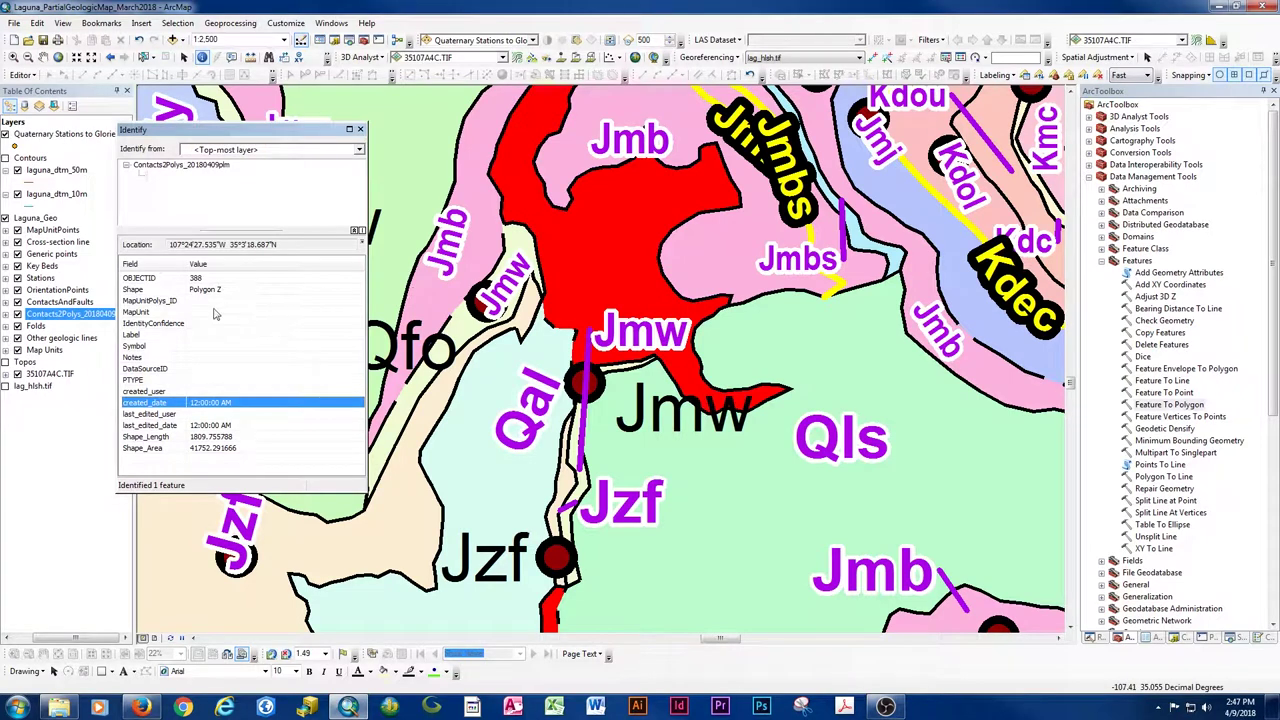
click(214, 313)
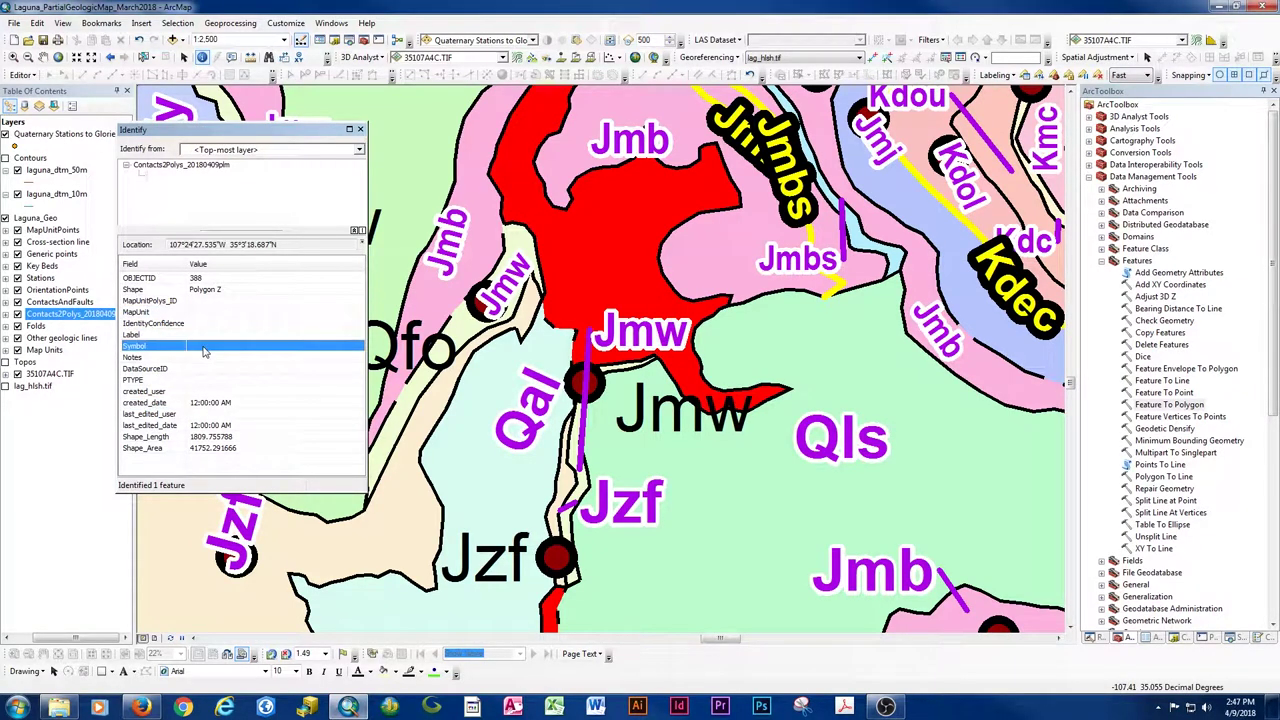
click(597, 263)
click(600, 257)
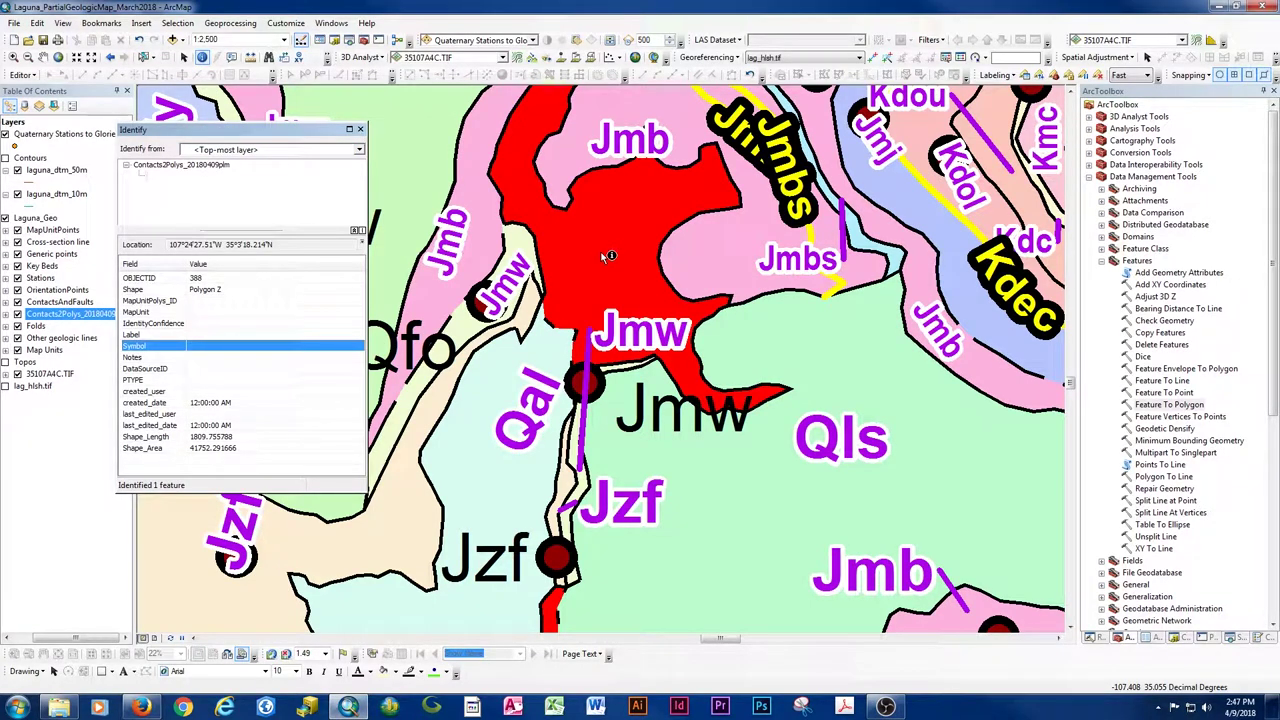
scroll(605, 258, up, 4)
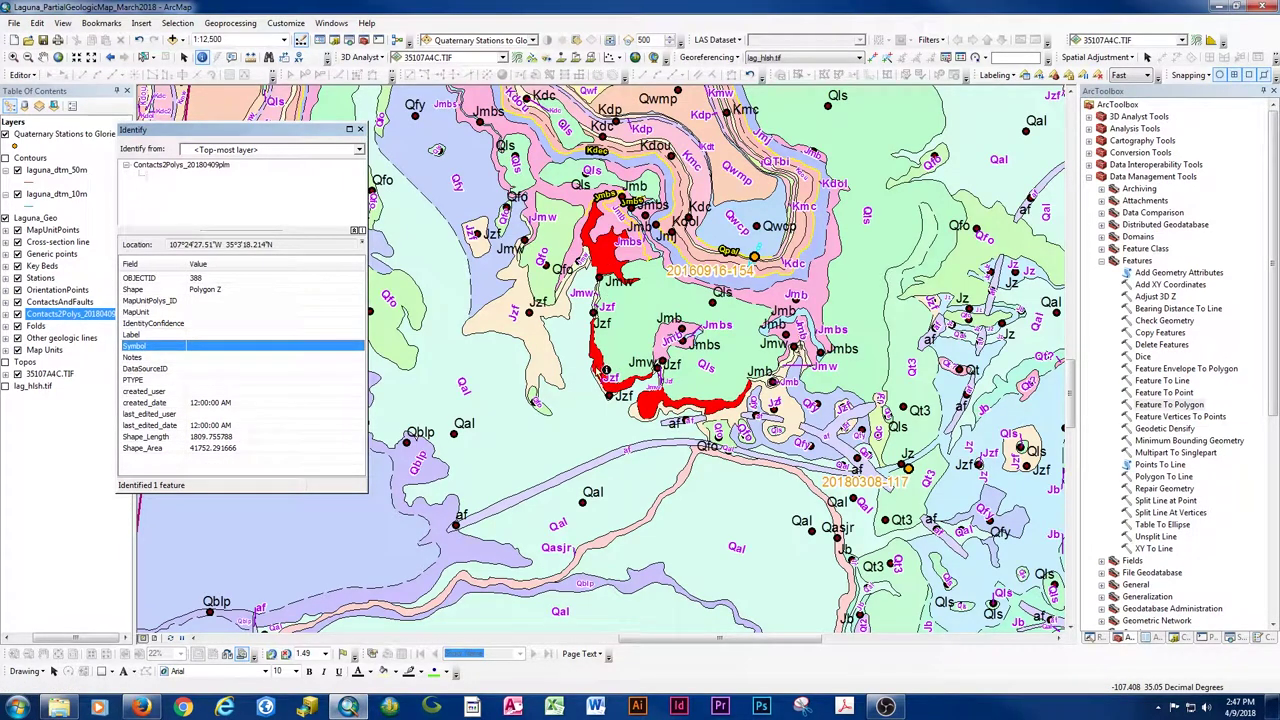
click(654, 405)
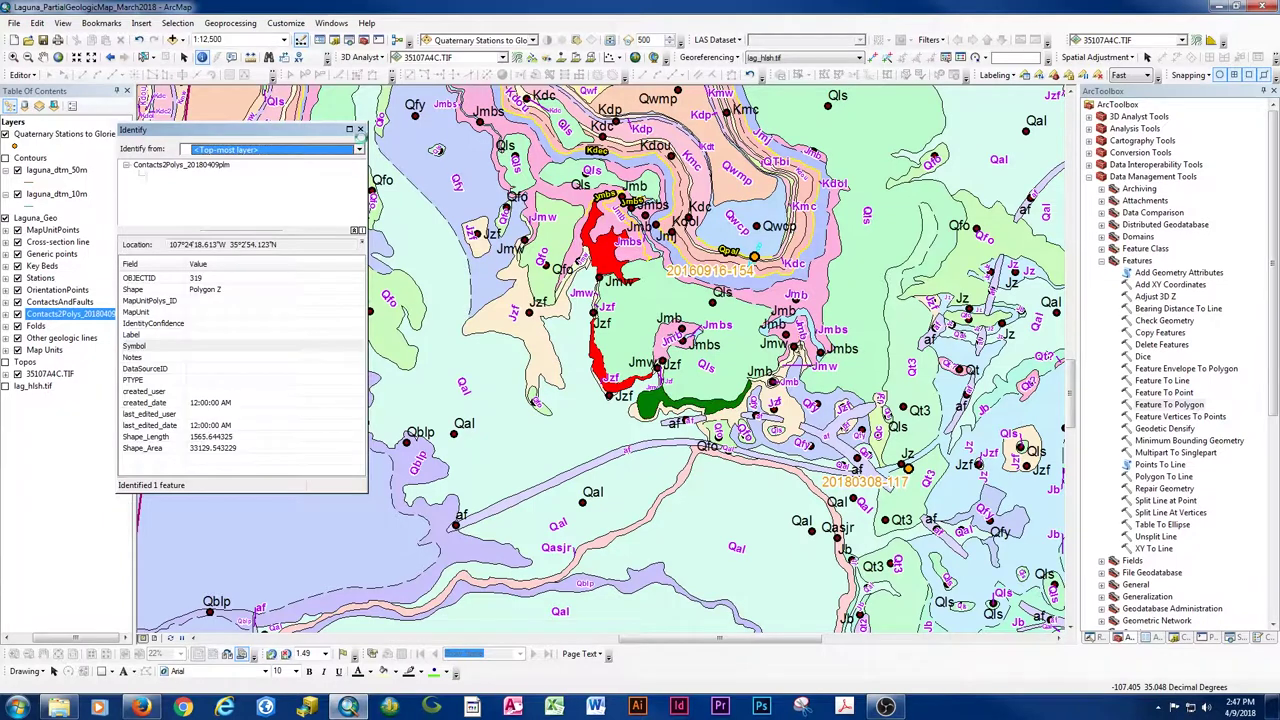
click(360, 129)
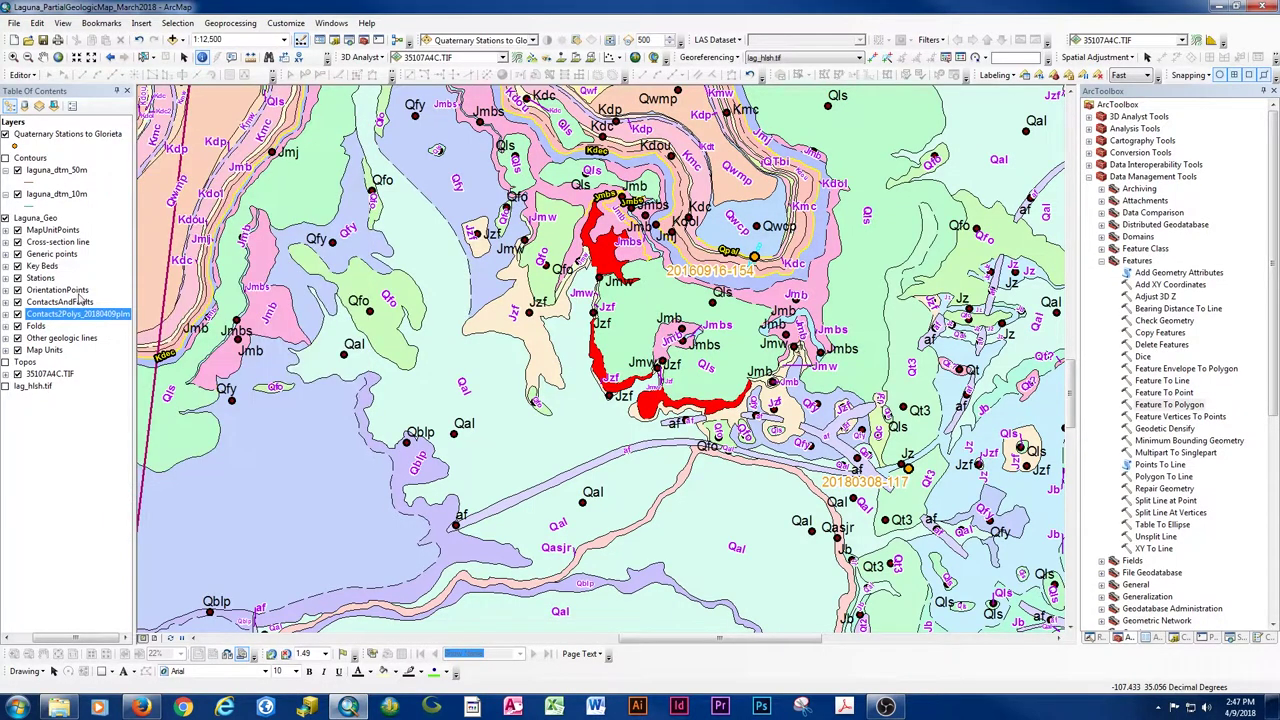
- Expand the Contacts2Polys_20180409plm legend and review the feature counts per MapUnit value in its symbology properties
click(6, 315)
right_click(60, 122)
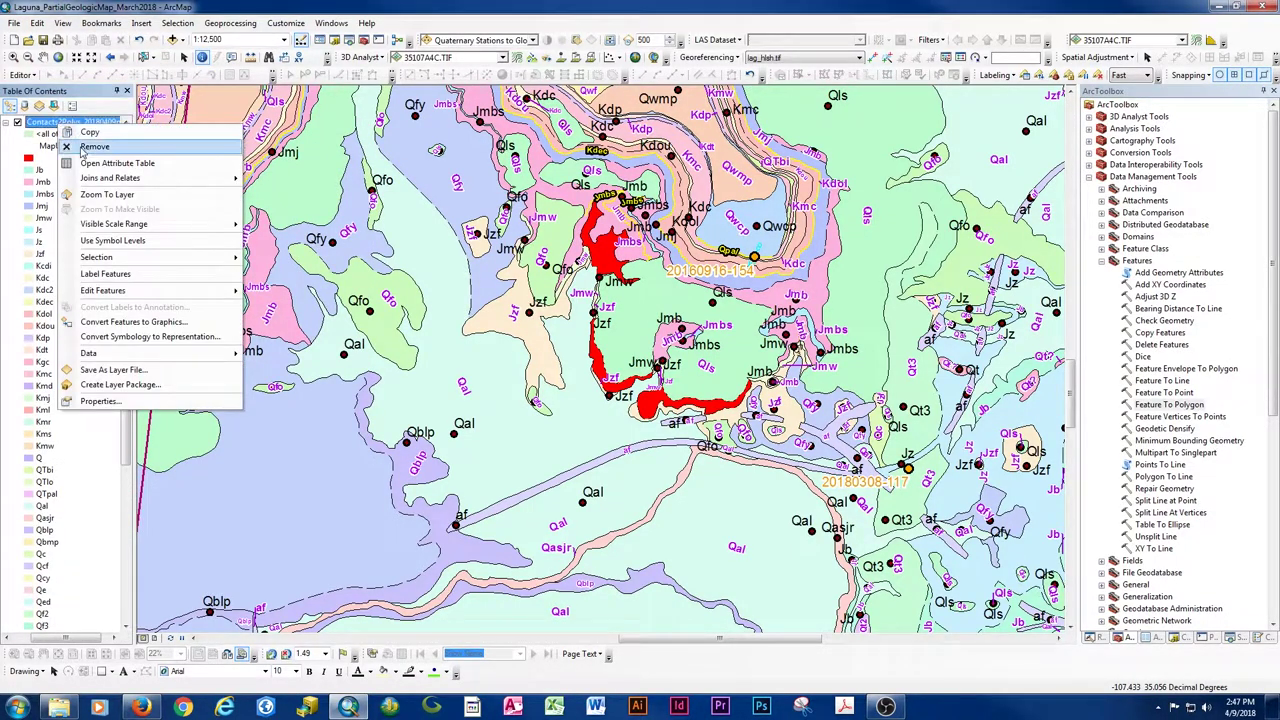
click(98, 401)
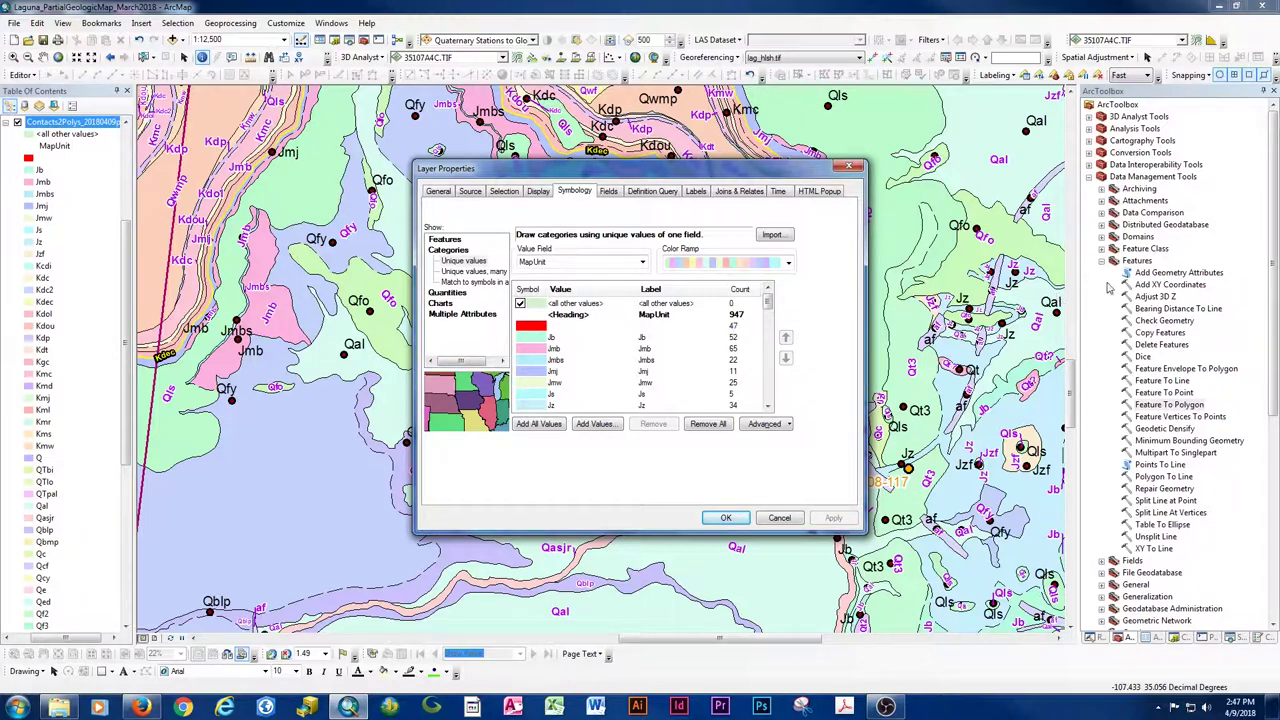
click(726, 518)
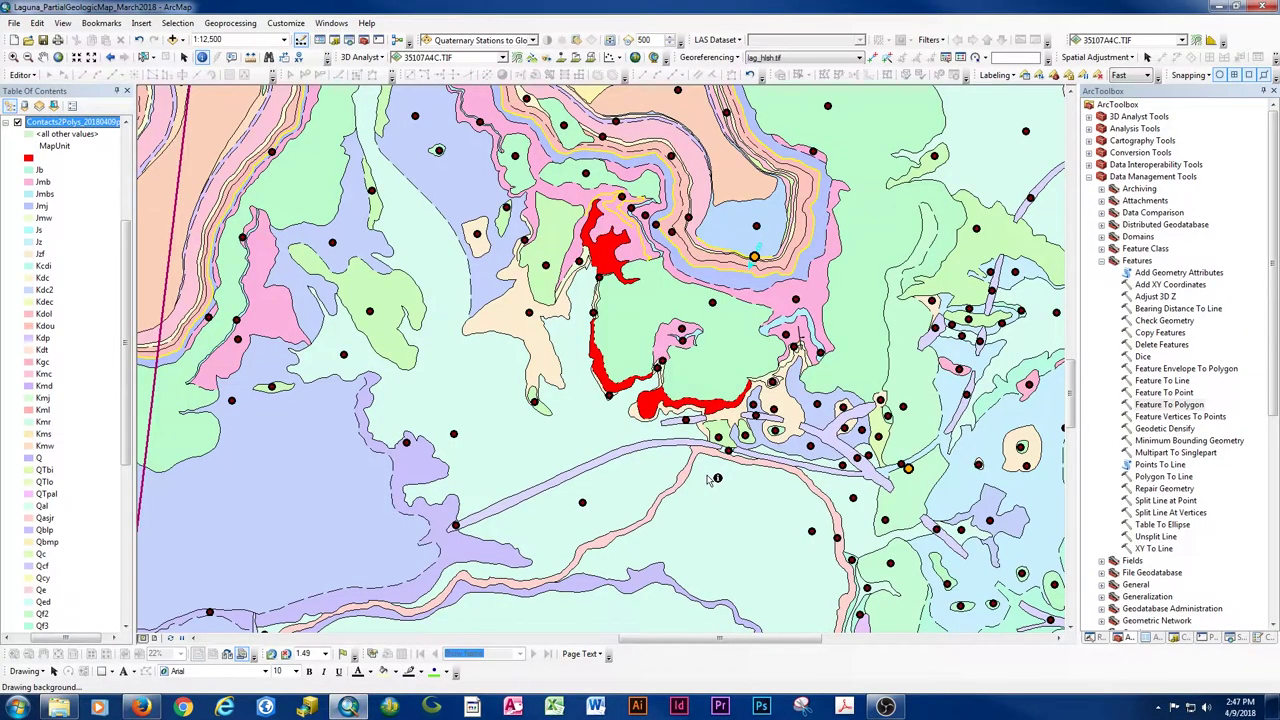
- Check the whole map for red polygons and identify the large one in the map's northeast corner
scroll(716, 479, up, 5)
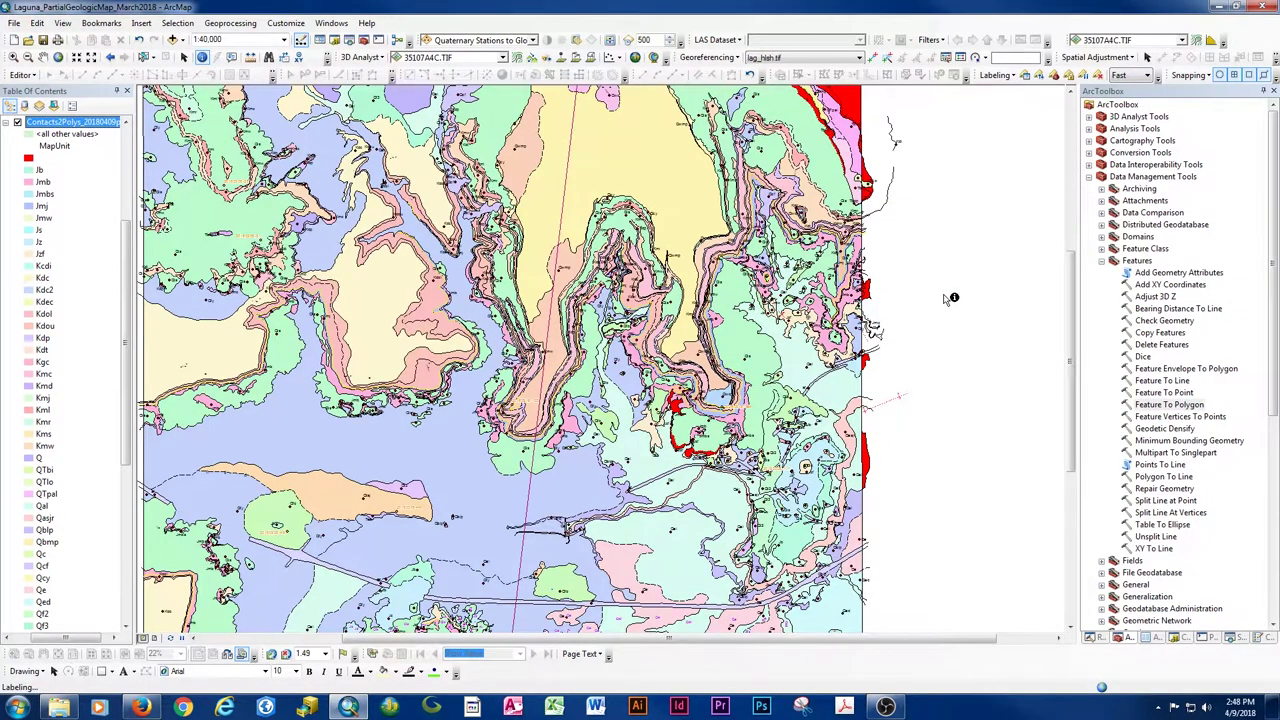
scroll(950, 298, up, 2)
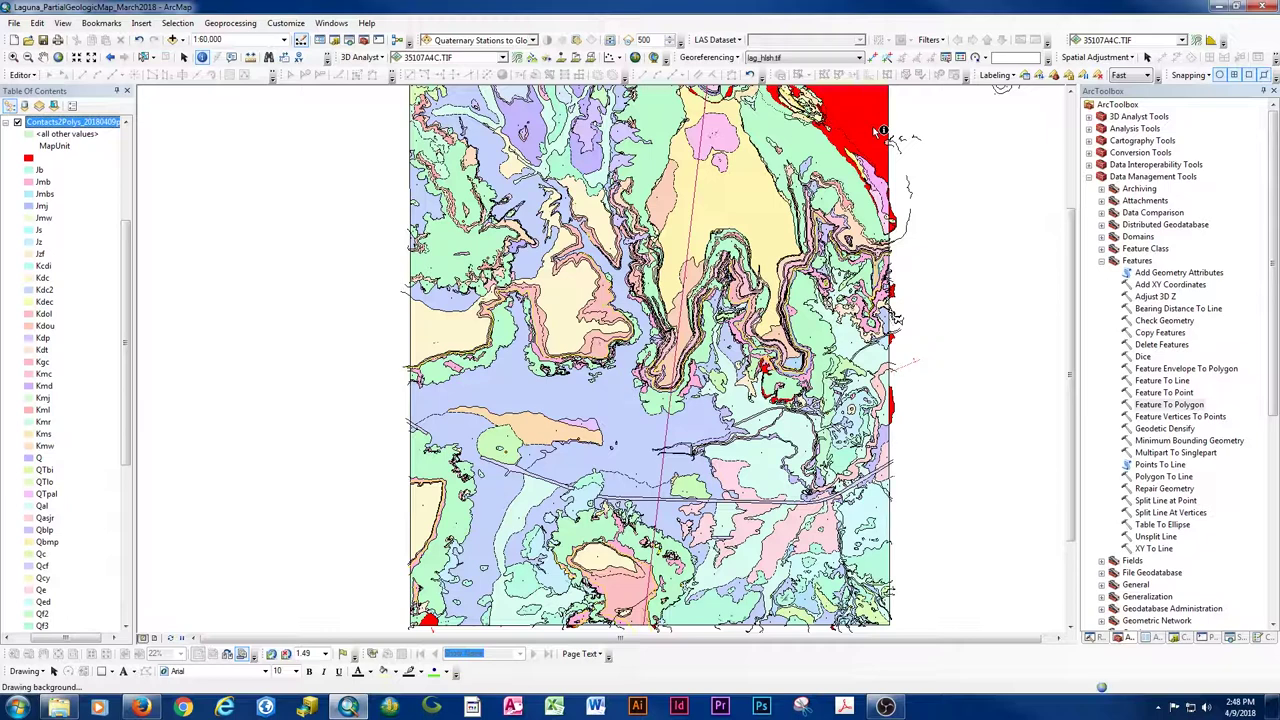
click(866, 120)
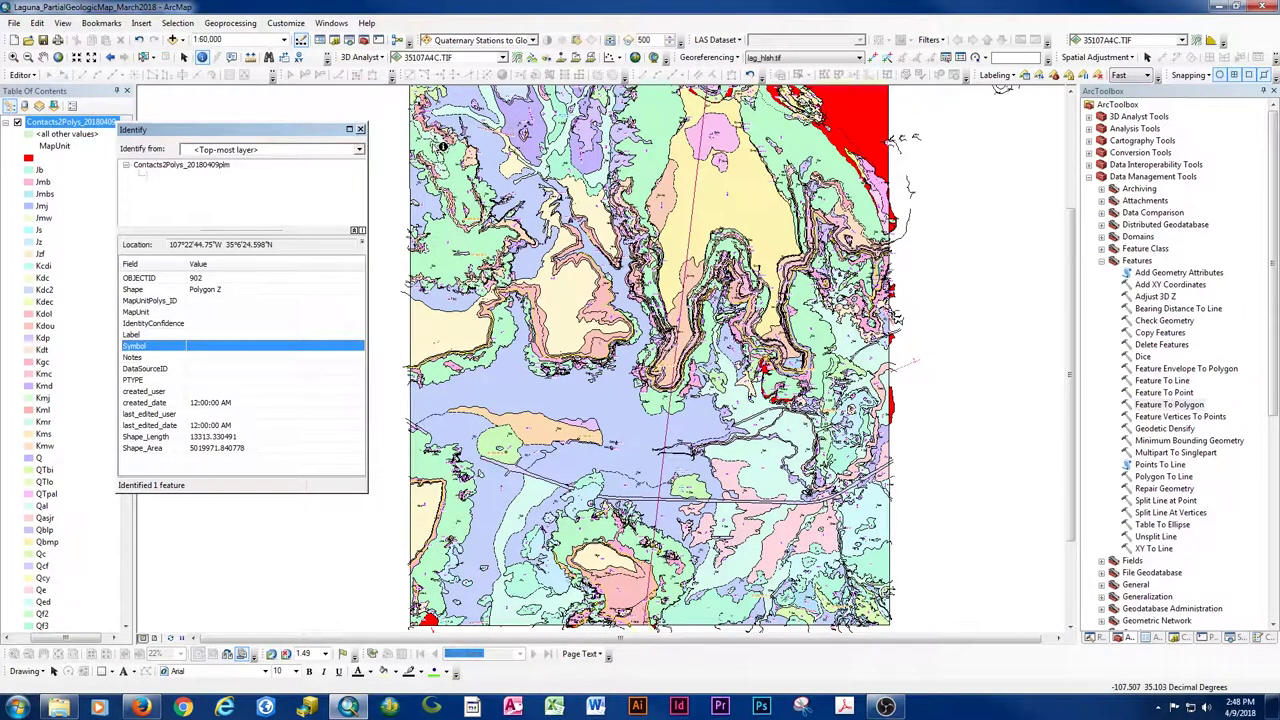
click(361, 131)
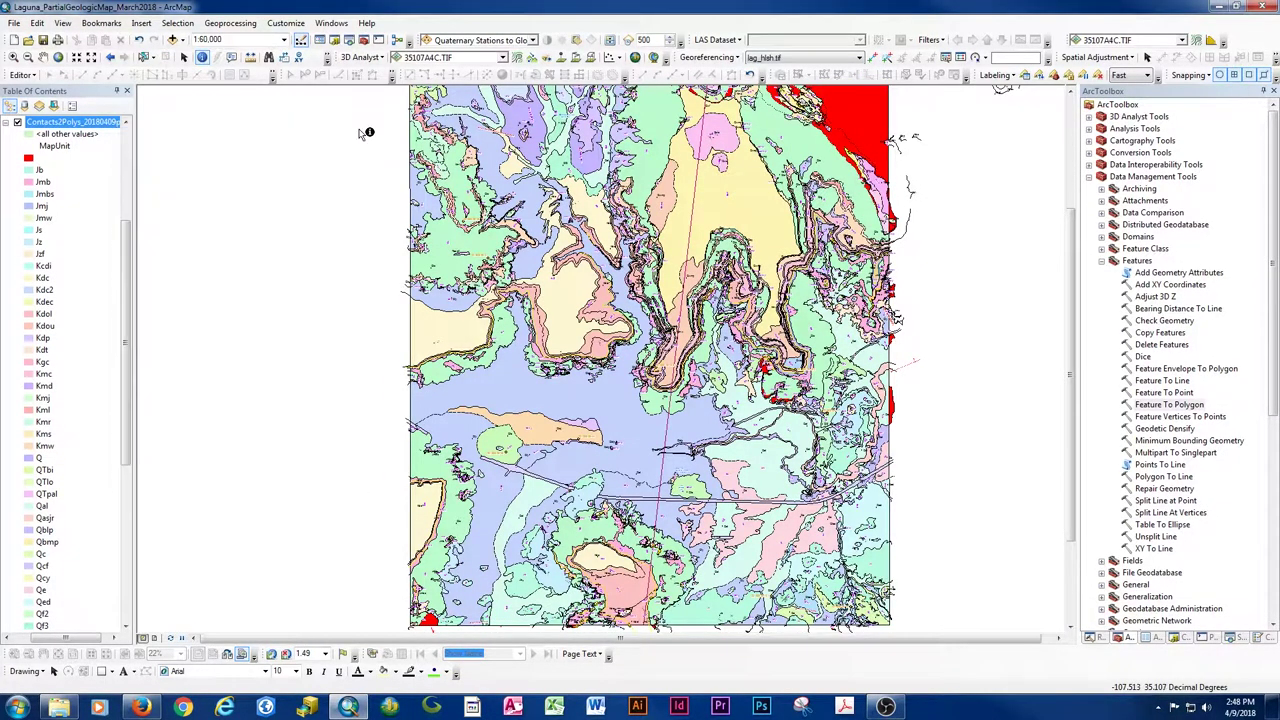
- Open the Contacts2Polys_20180409plm attribute table and reposition its window to uncover the northern part of the map
right_click(66, 122)
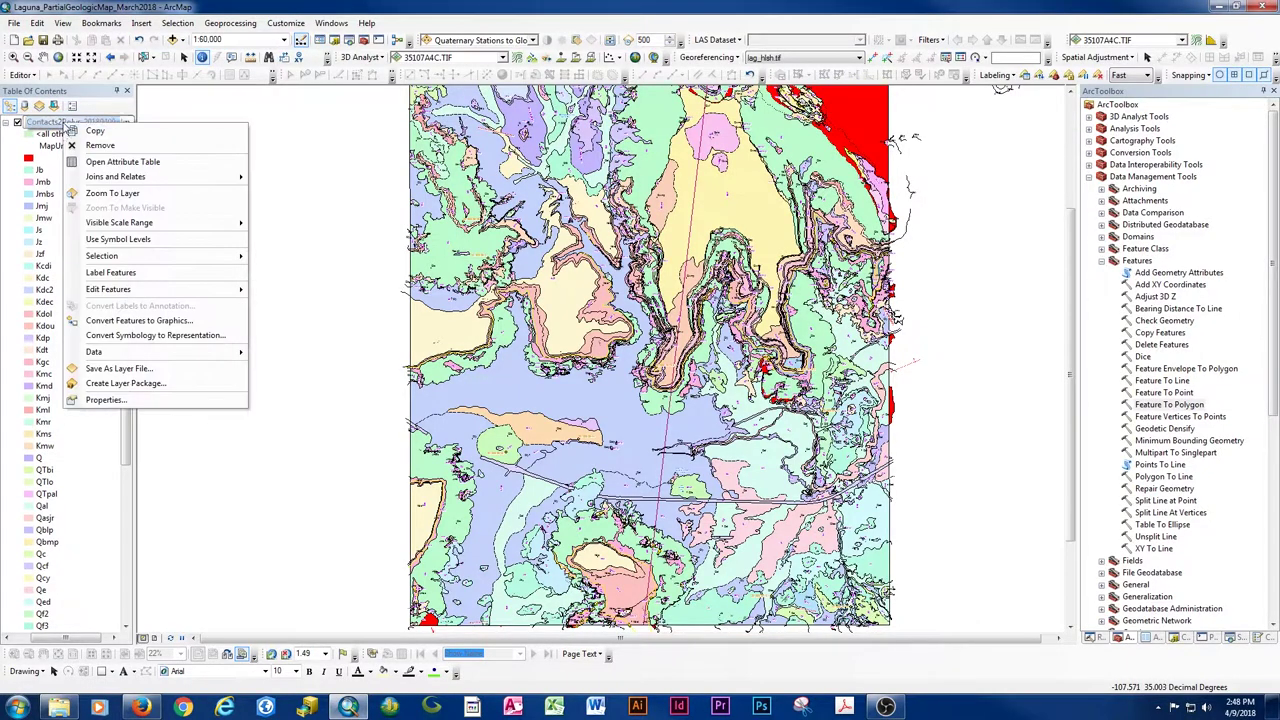
click(106, 163)
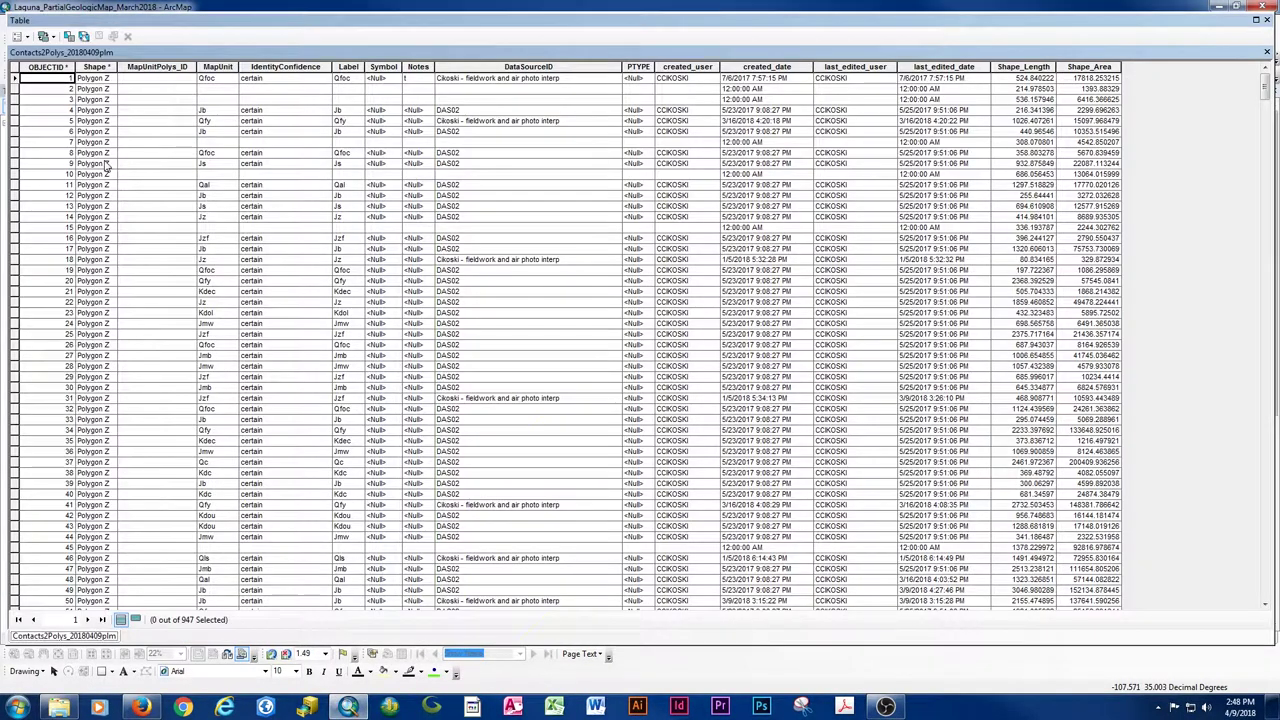
drag(232, 24, 600, 392)
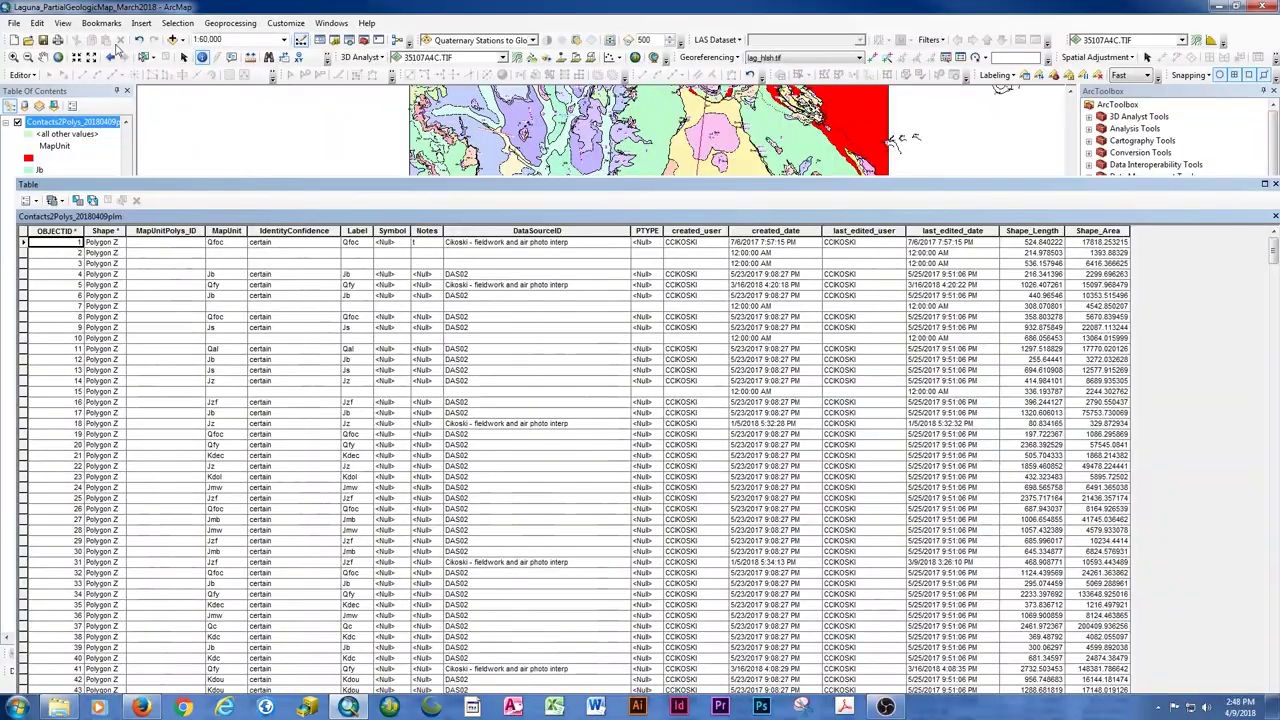
- Start an edit session on the file geodatabase workspace and continue despite the spatial reference warnings
click(22, 76)
click(48, 90)
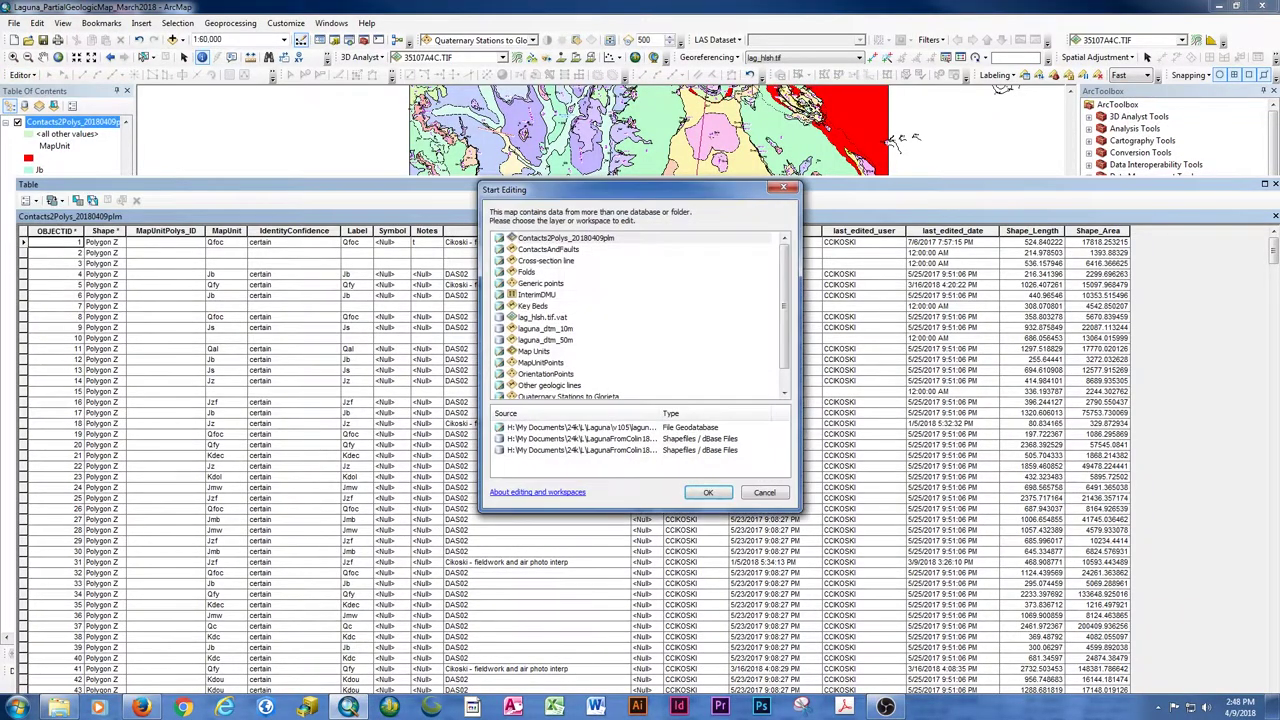
click(690, 428)
click(707, 492)
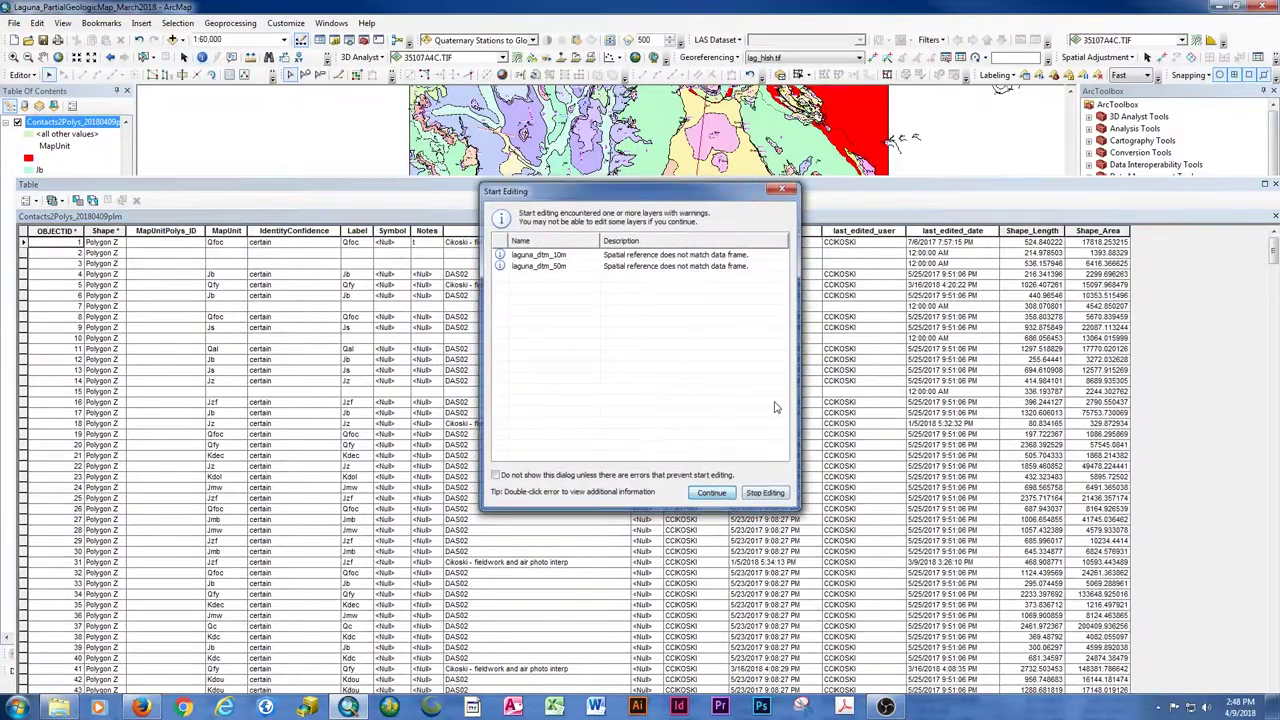
key(Return)
- Select the large red polygon in the map's northeast corner, check its record among the selected records, and show all records again
click(842, 118)
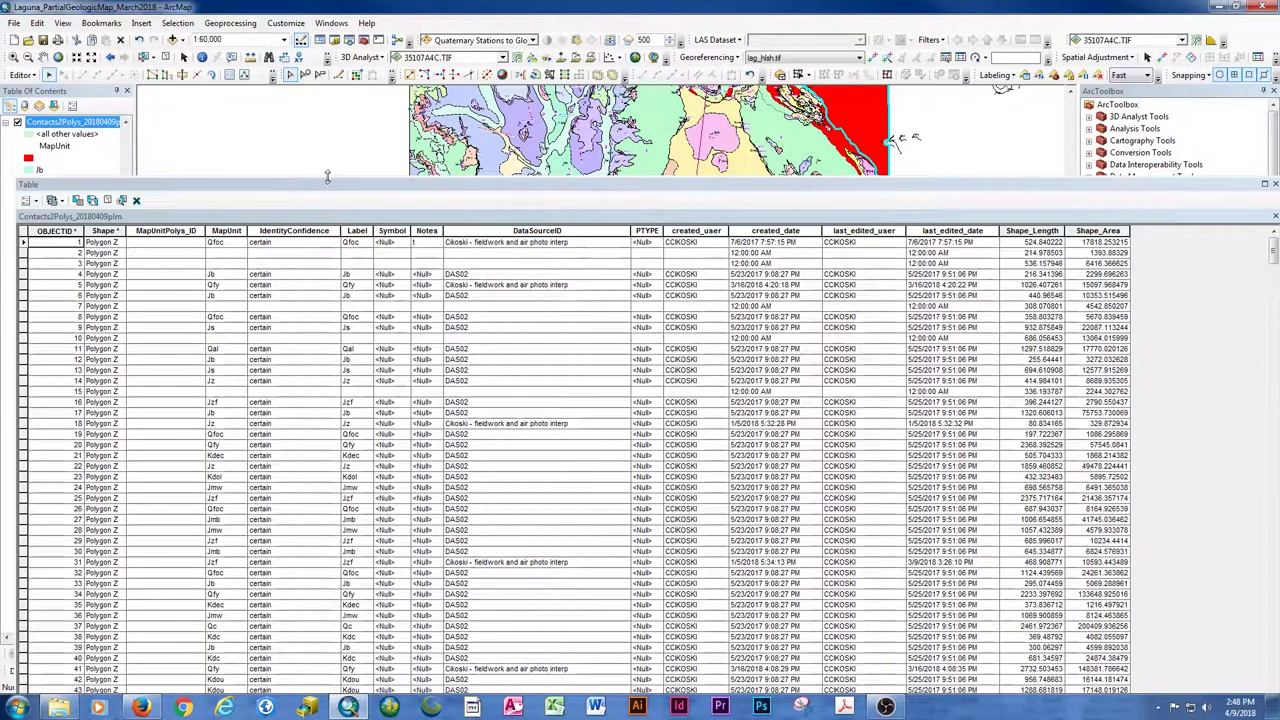
mouse_move(327, 177)
mouse_down()
mouse_move(330, 195)
mouse_move(325, 103)
mouse_move(333, 366)
mouse_move(336, 192)
mouse_up()
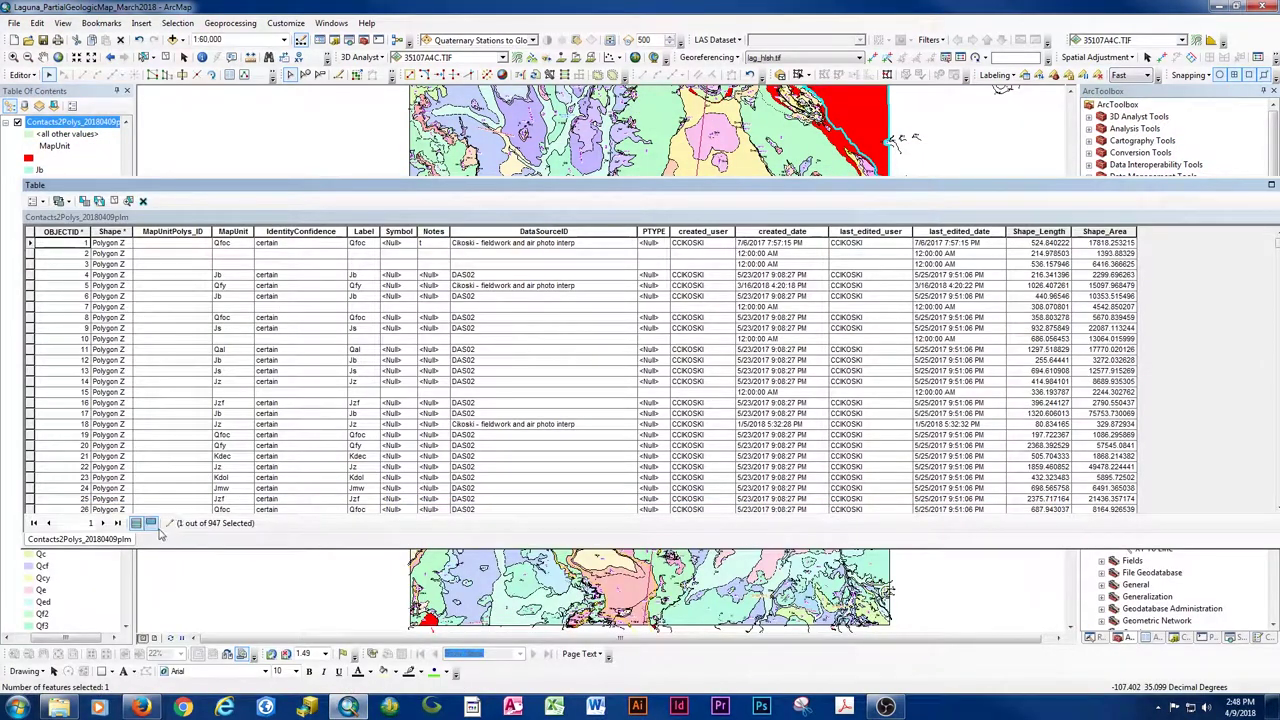
click(151, 523)
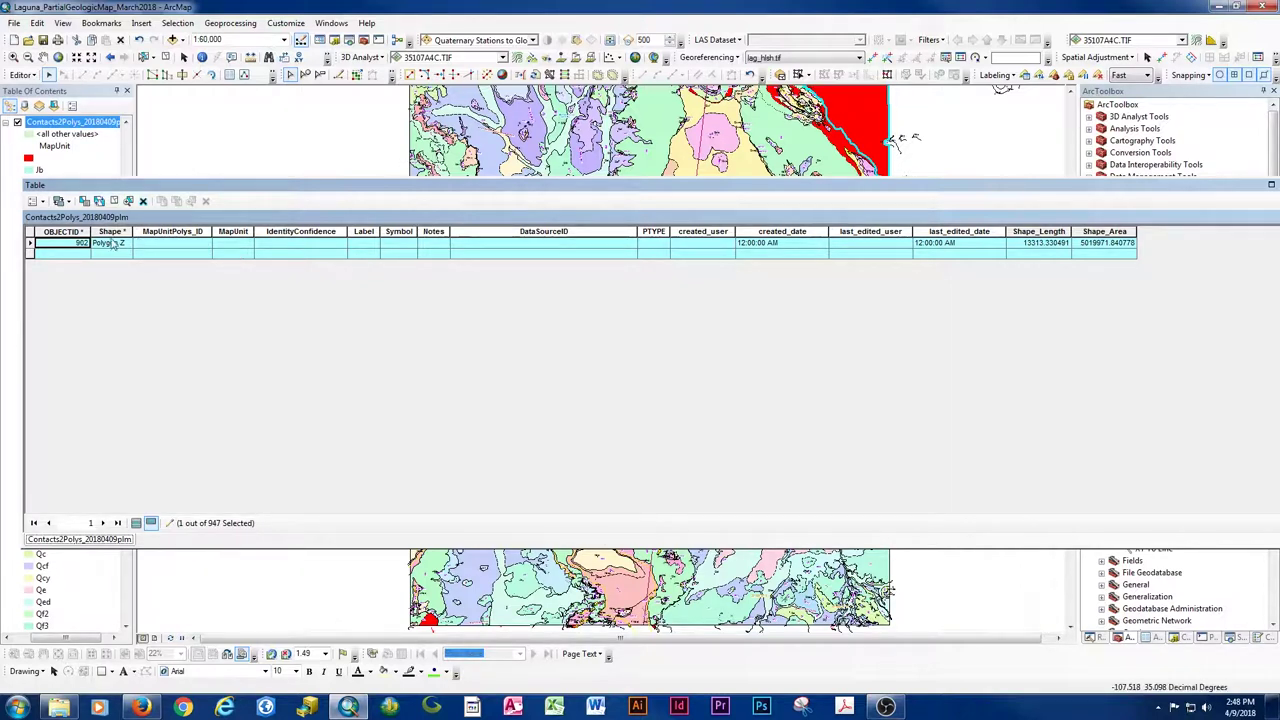
click(136, 523)
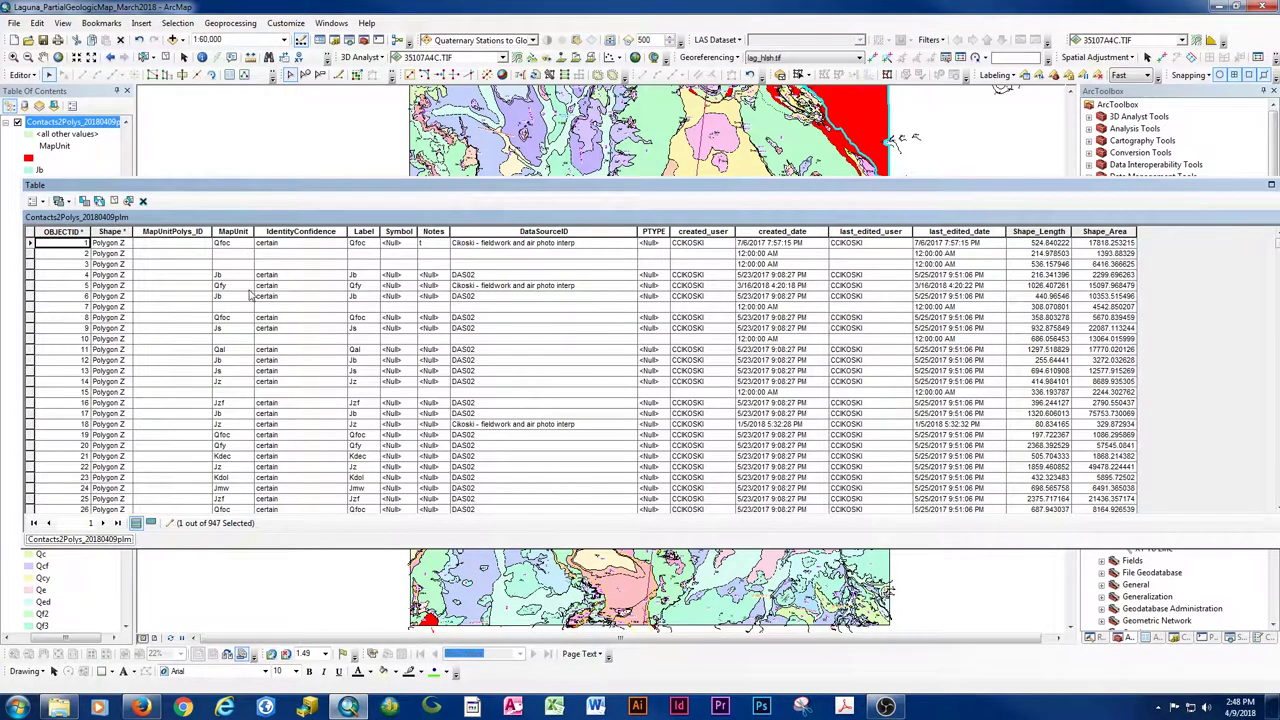
- Sort the table by MapUnit and review the records with blank values, selecting OBJECTIDs 2, 3, 7 and 10 one at a time
double_click(226, 230)
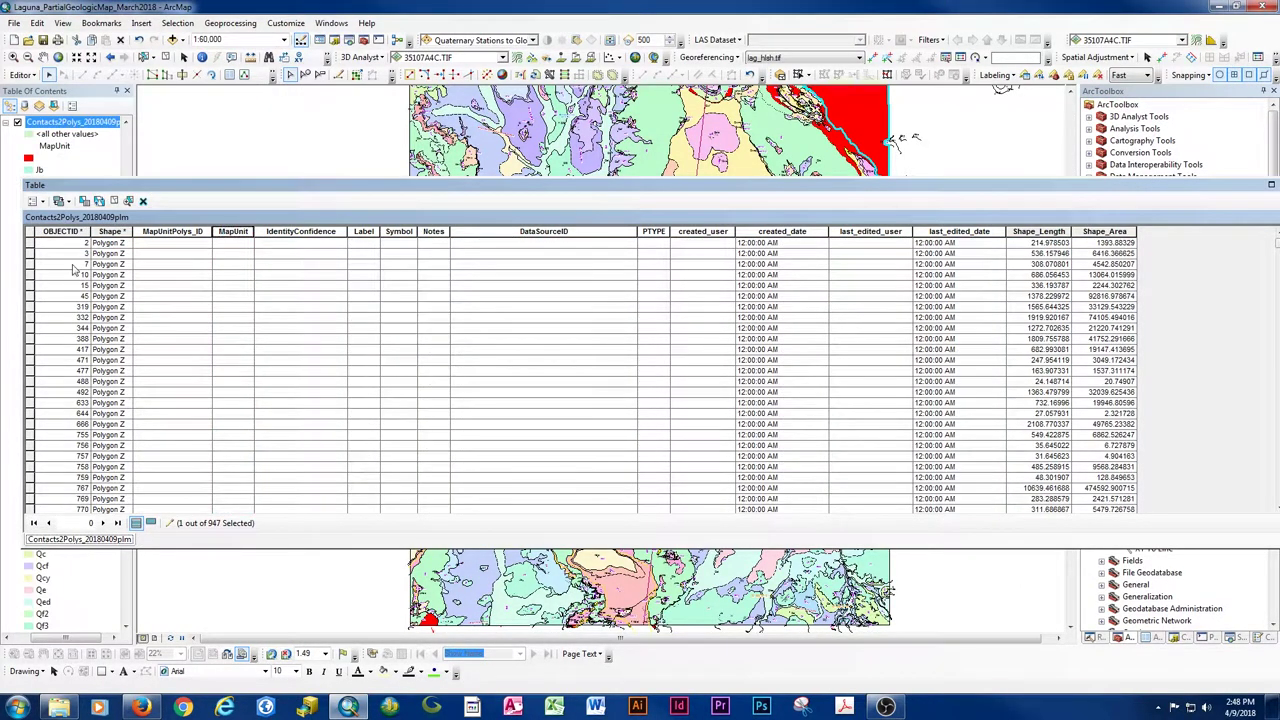
click(30, 243)
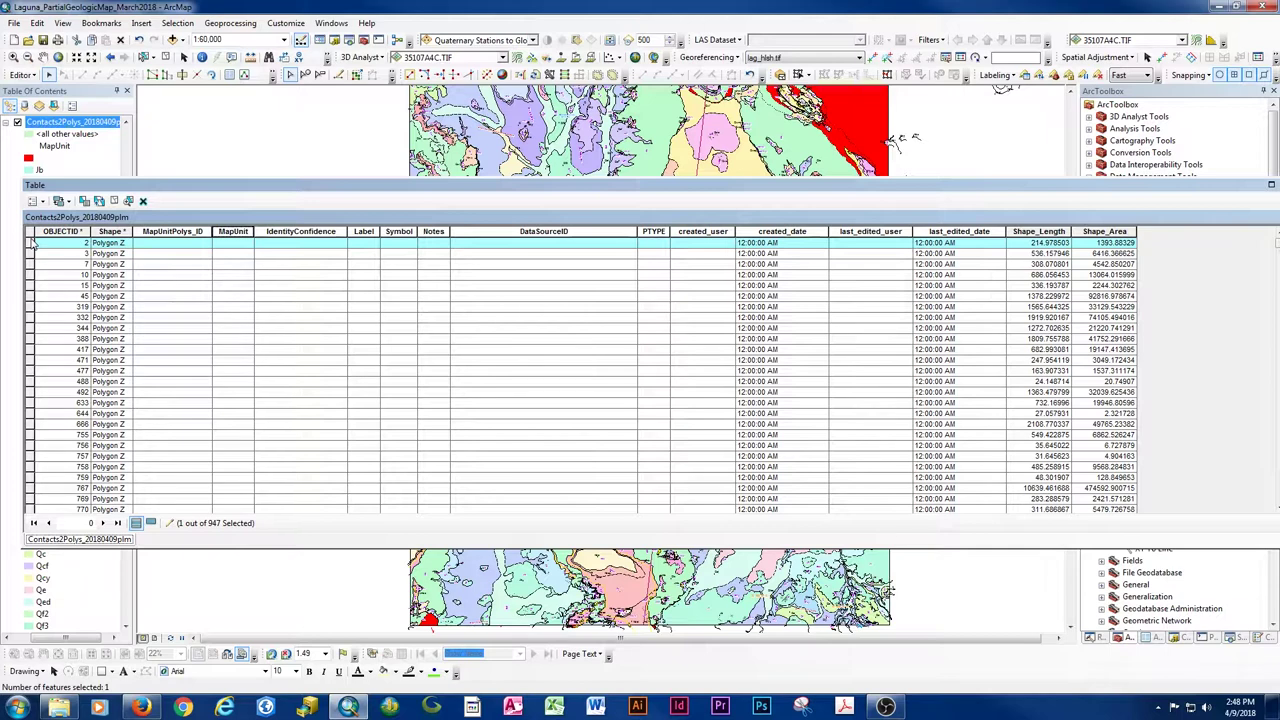
click(30, 253)
click(30, 264)
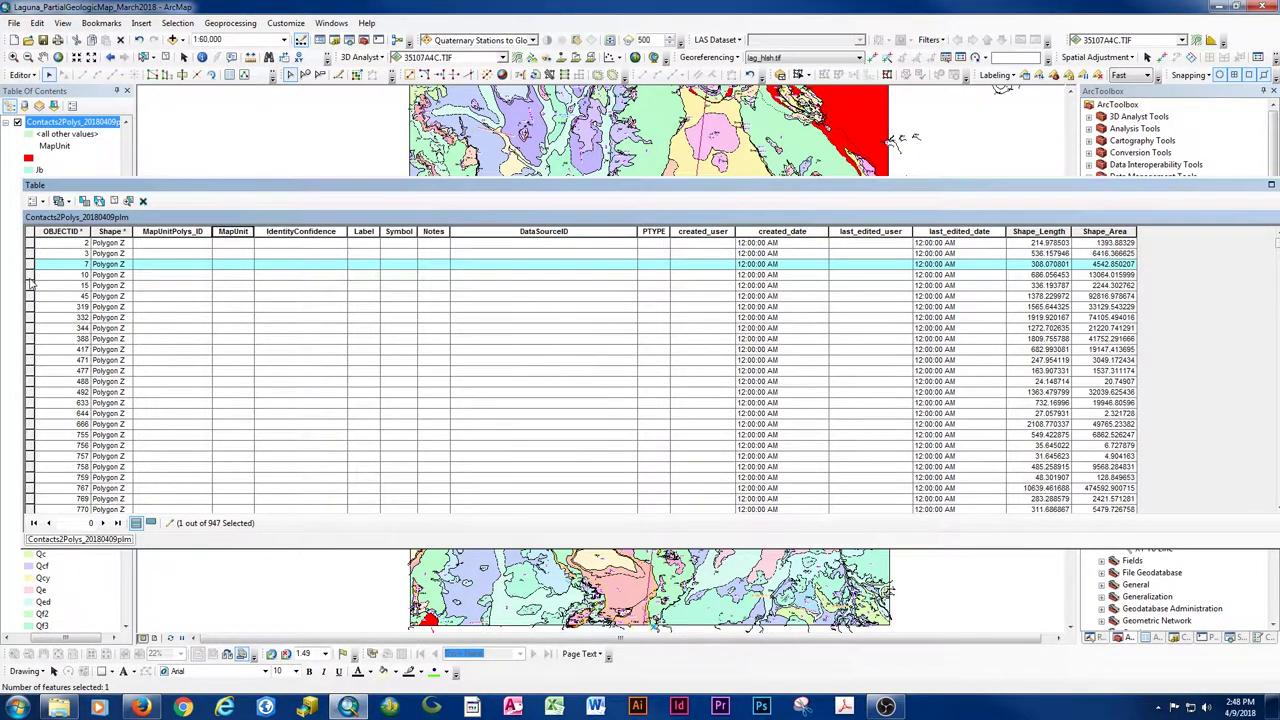
click(30, 274)
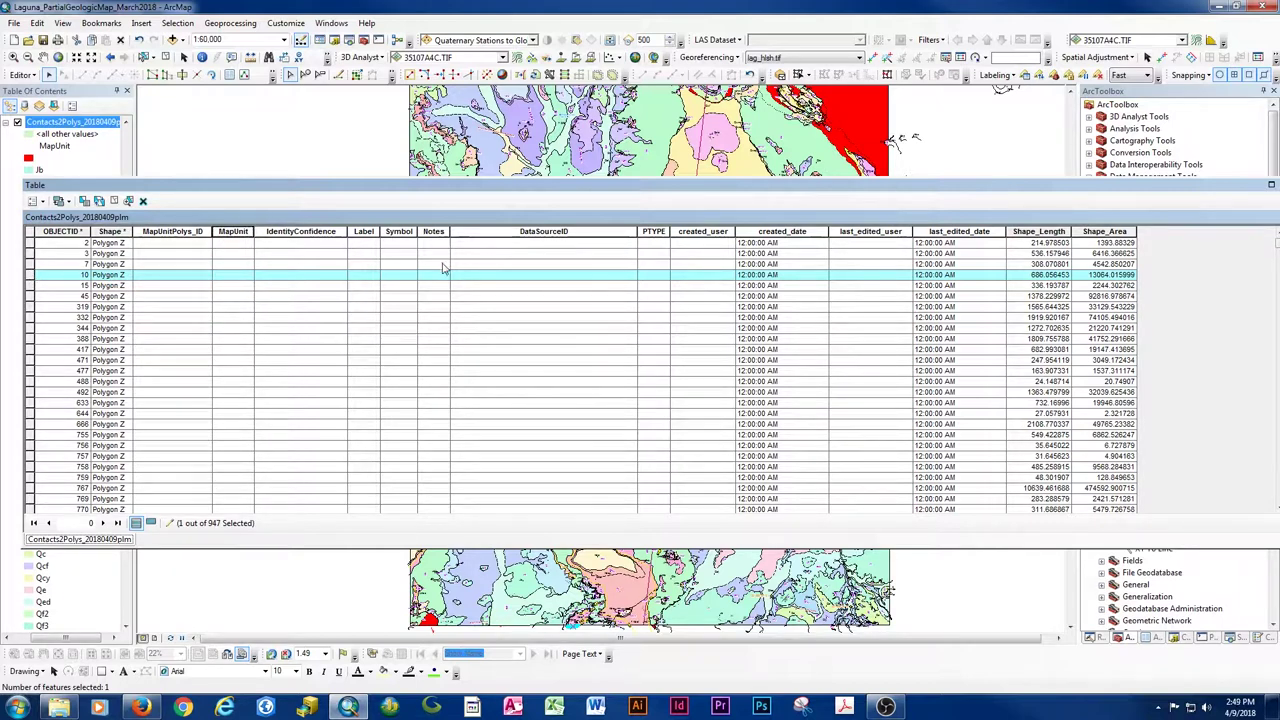
scroll(230, 285, down, 10)
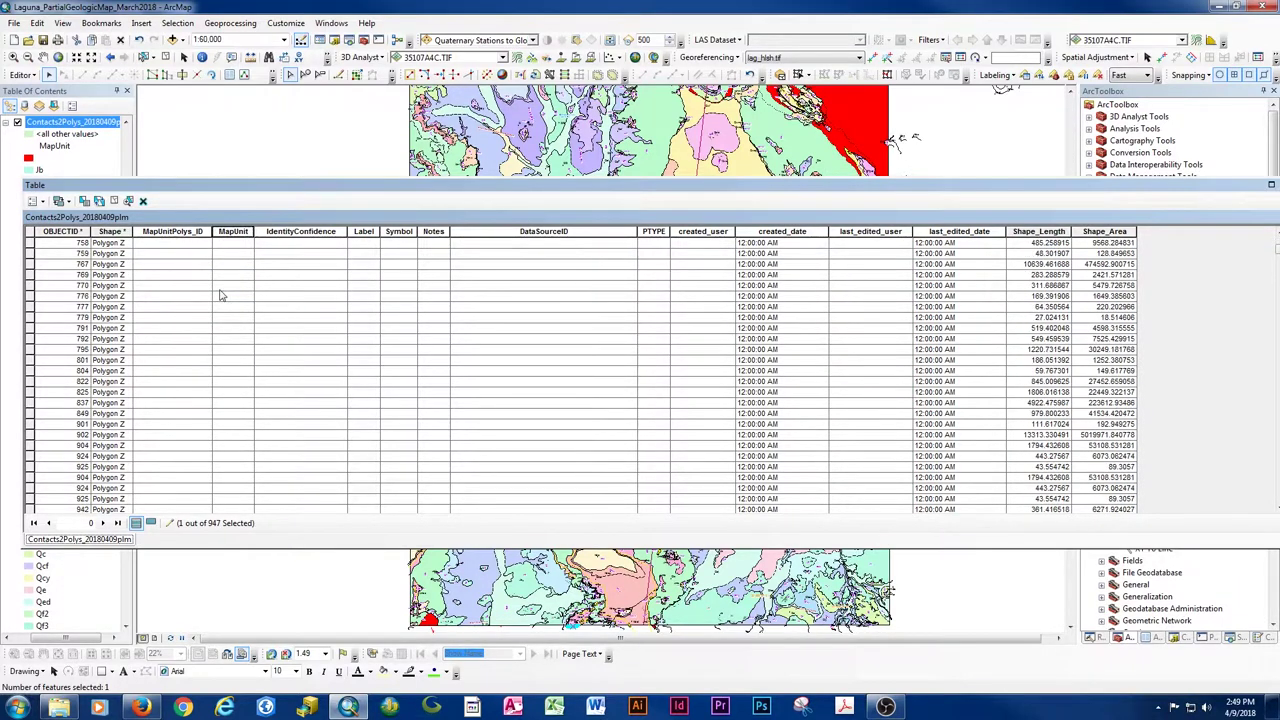
scroll(222, 295, up, 10)
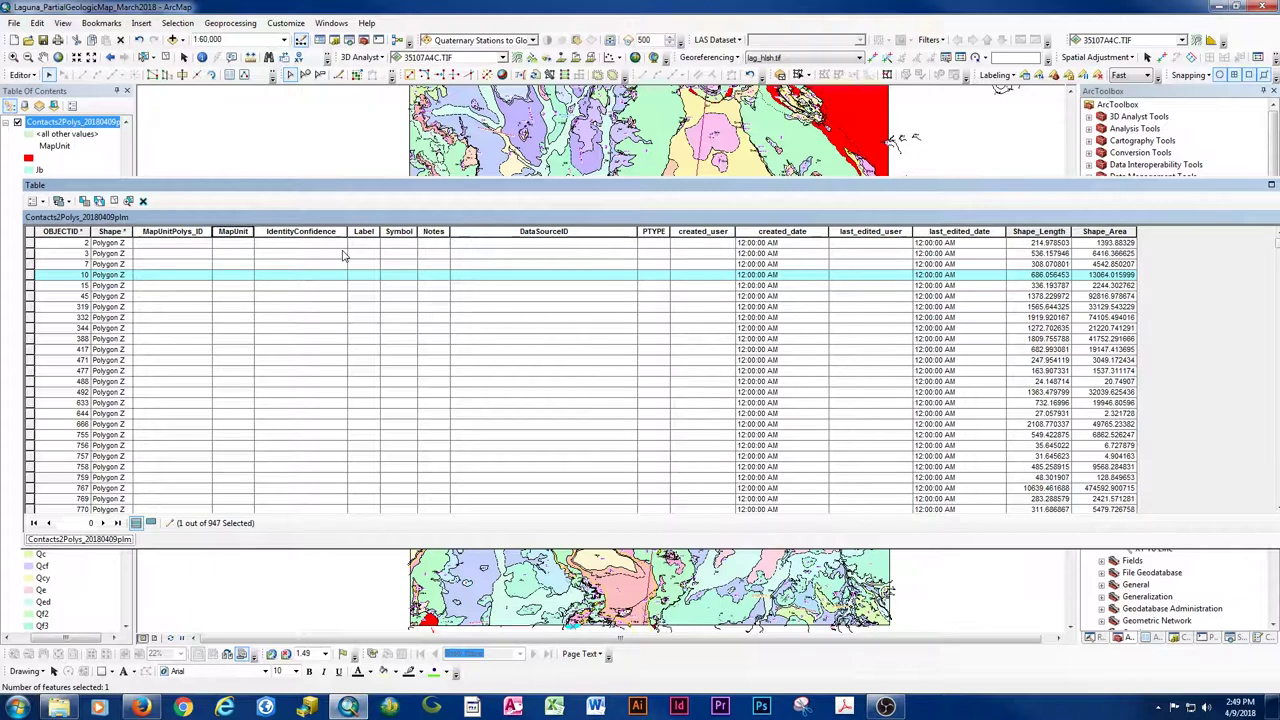
- Zoom the map to the blank polygon with OBJECTID 2 and arrange the attribute table so the polygon is uncovered
drag(1175, 186, 1003, 195)
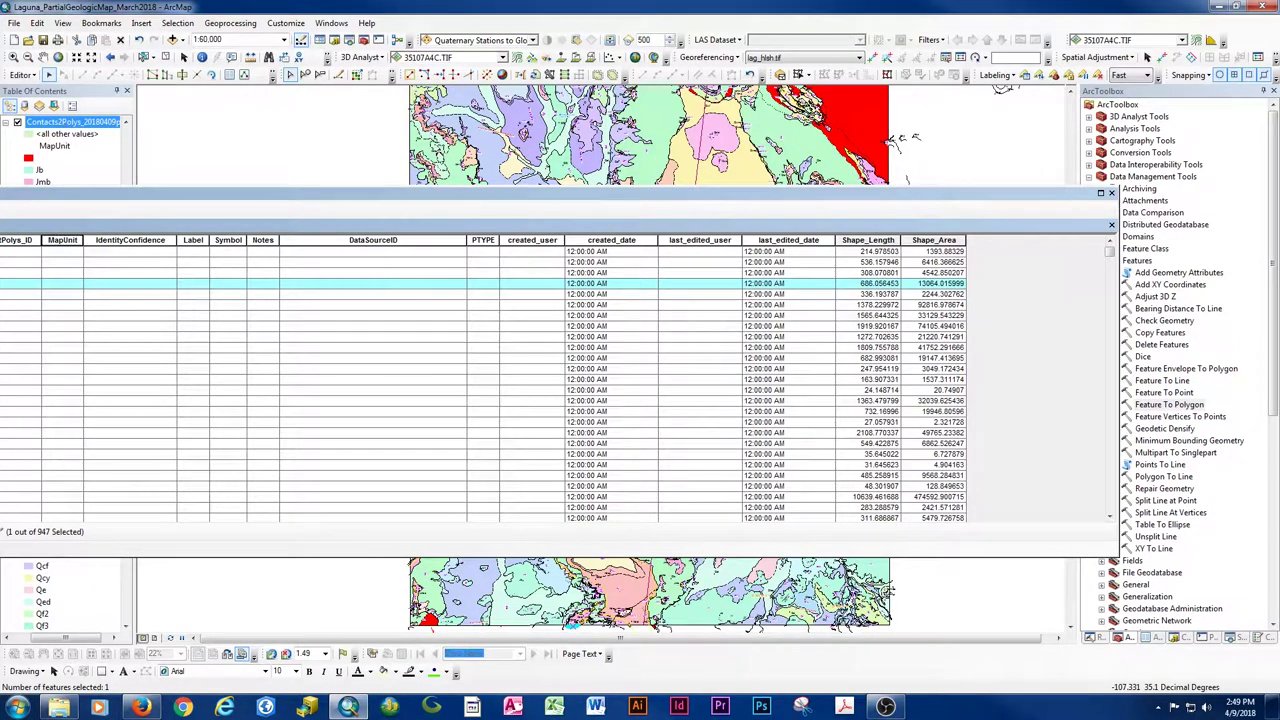
drag(0, 355, 30, 355)
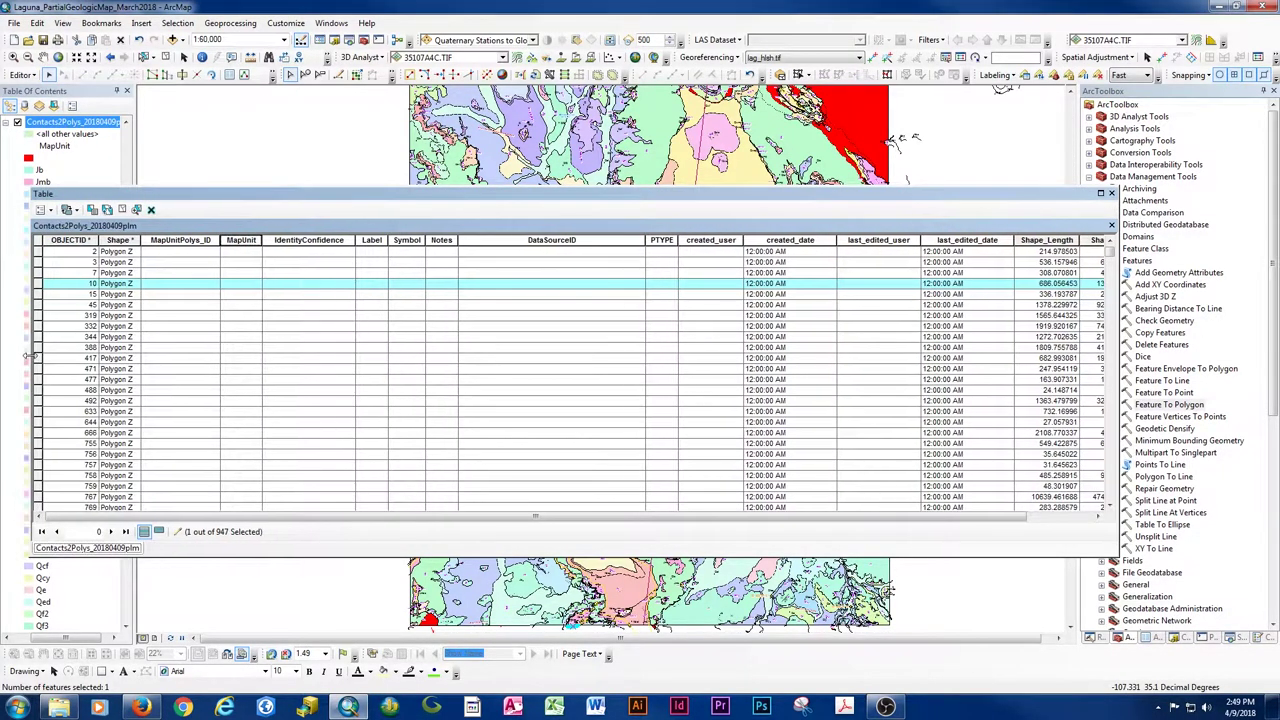
click(247, 255)
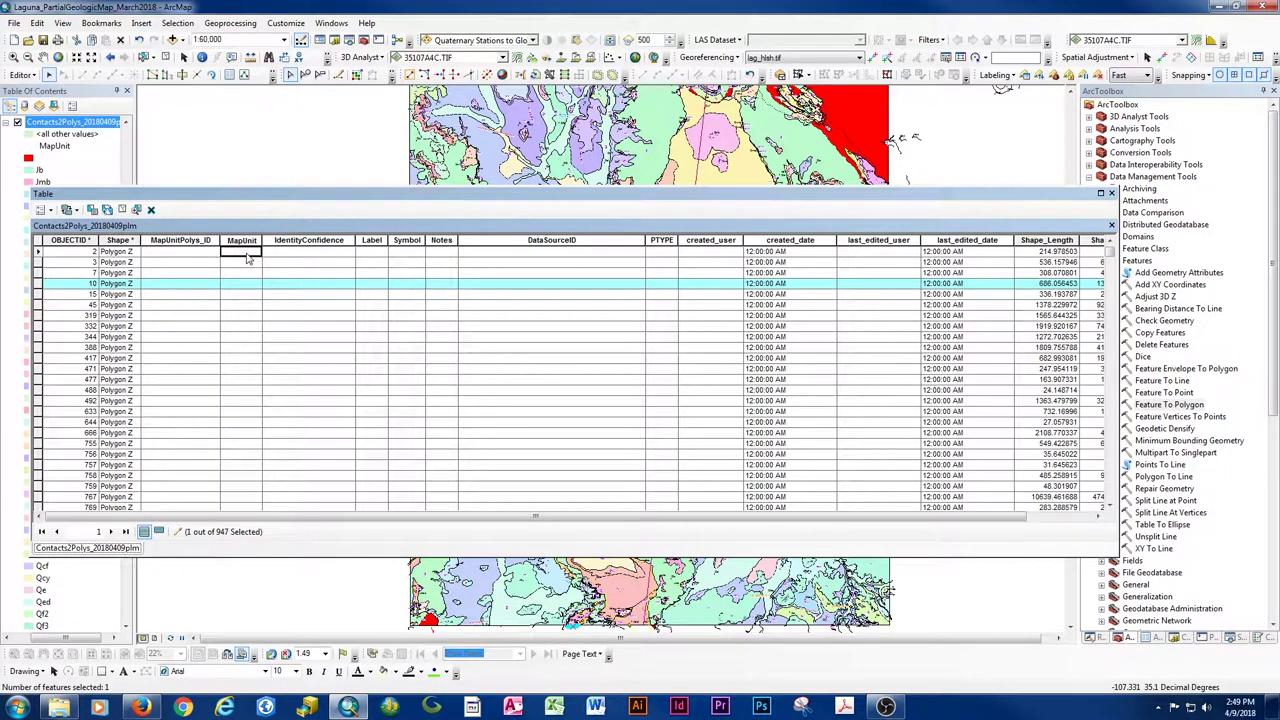
click(40, 253)
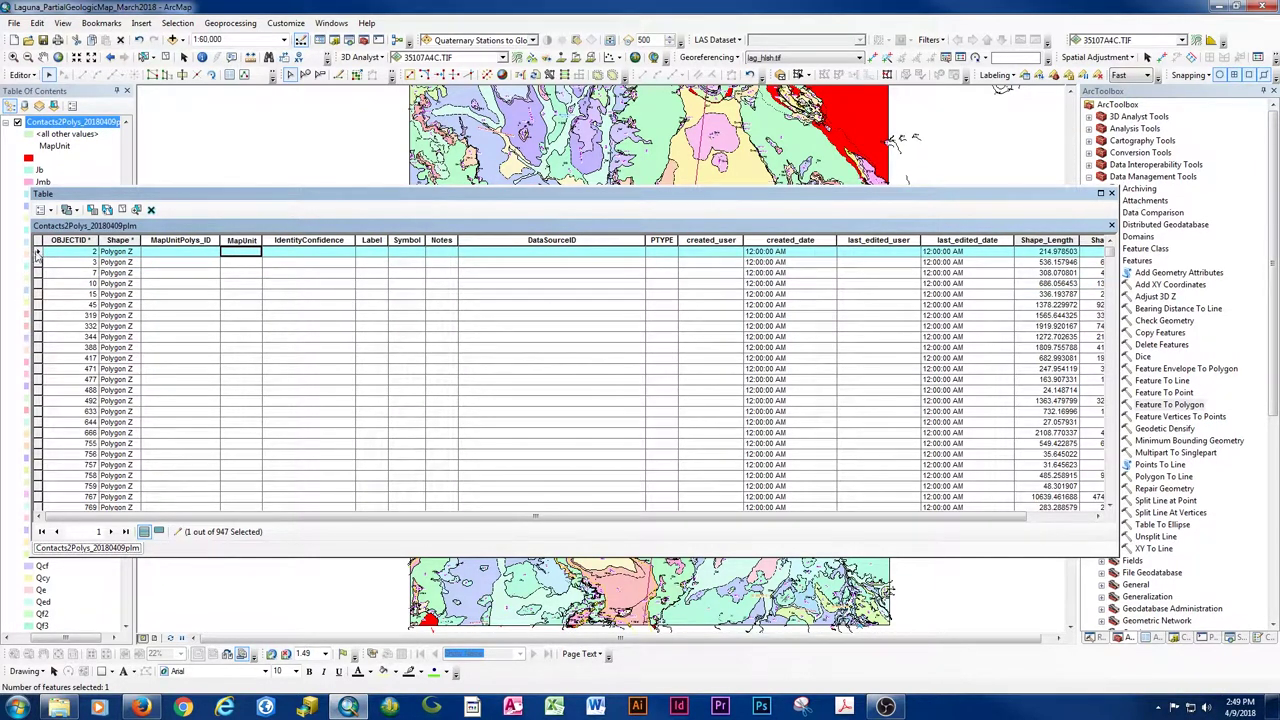
right_click(37, 255)
click(60, 267)
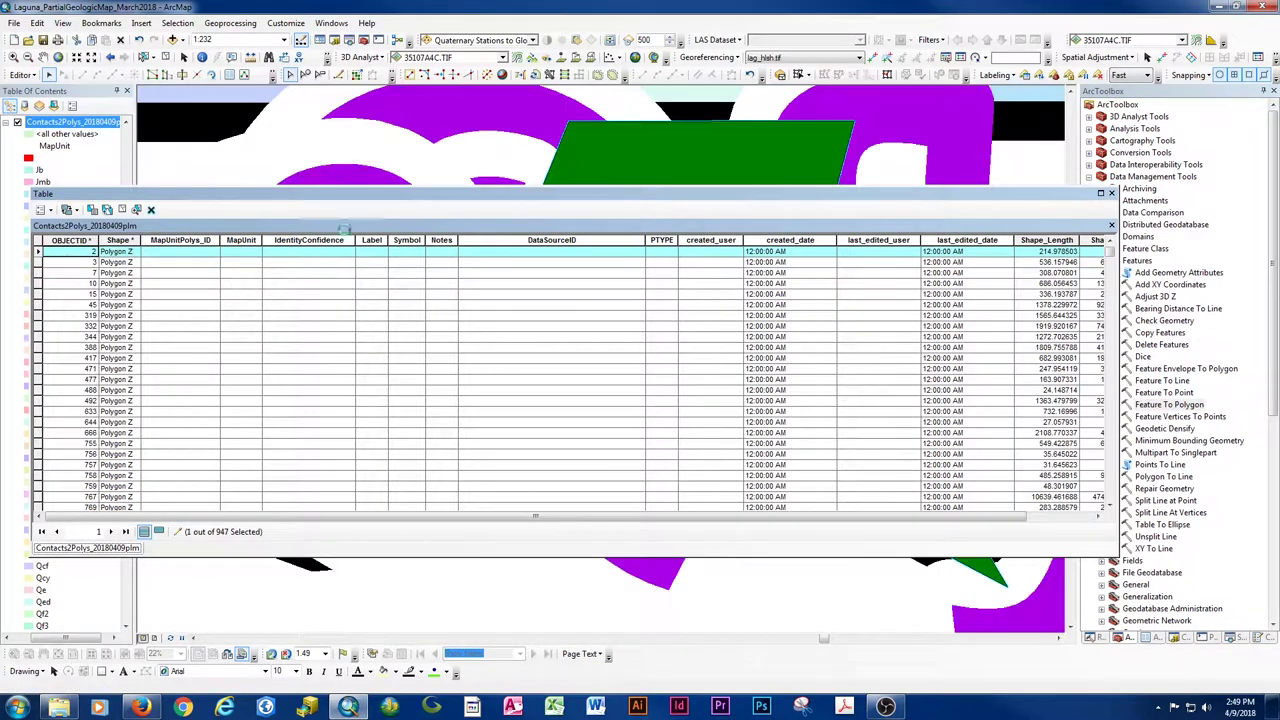
drag(565, 199, 575, 425)
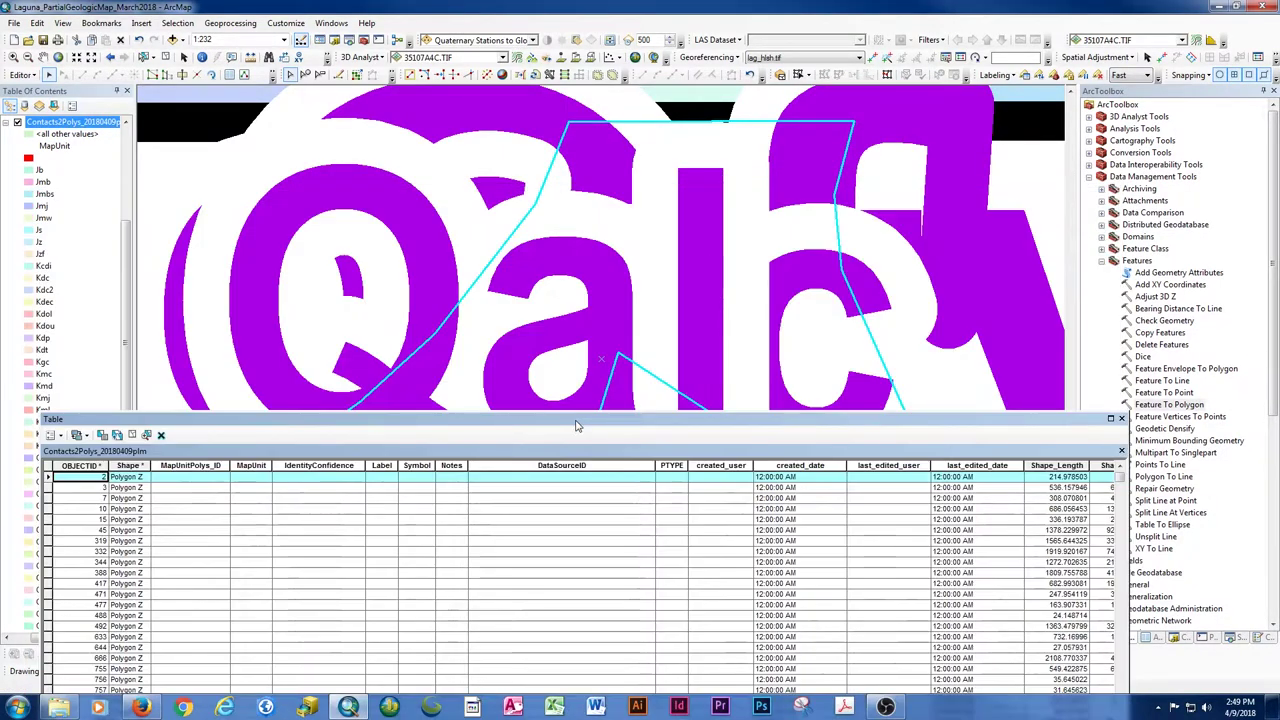
scroll(675, 243, up, 5)
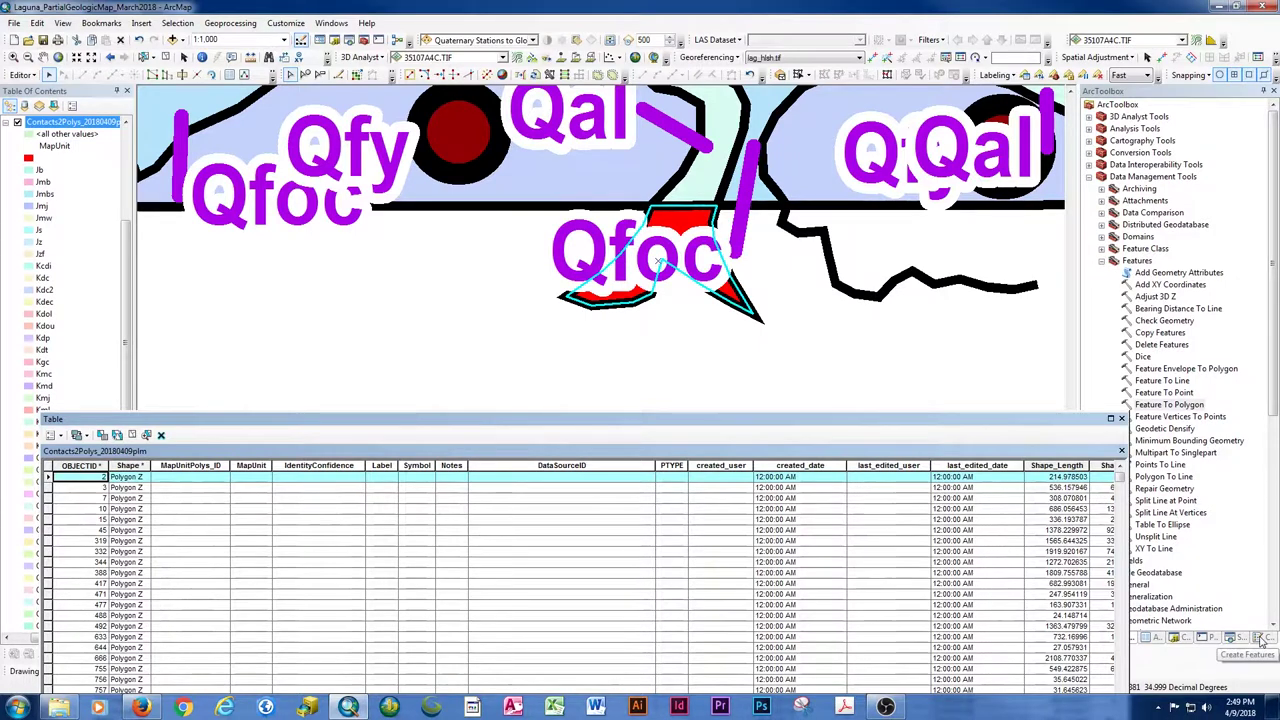
- Set the MapUnit value of the polygon with OBJECTID 2 to Qfoc
click(257, 478)
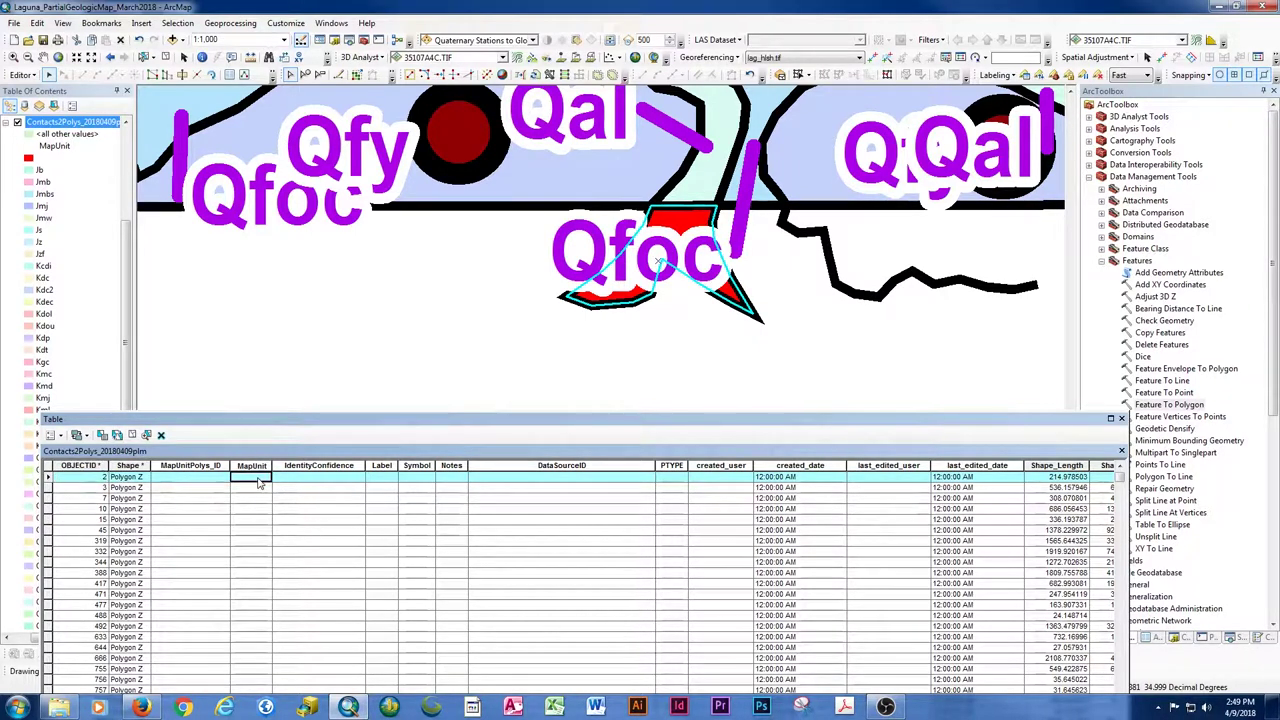
text(Qfoc)
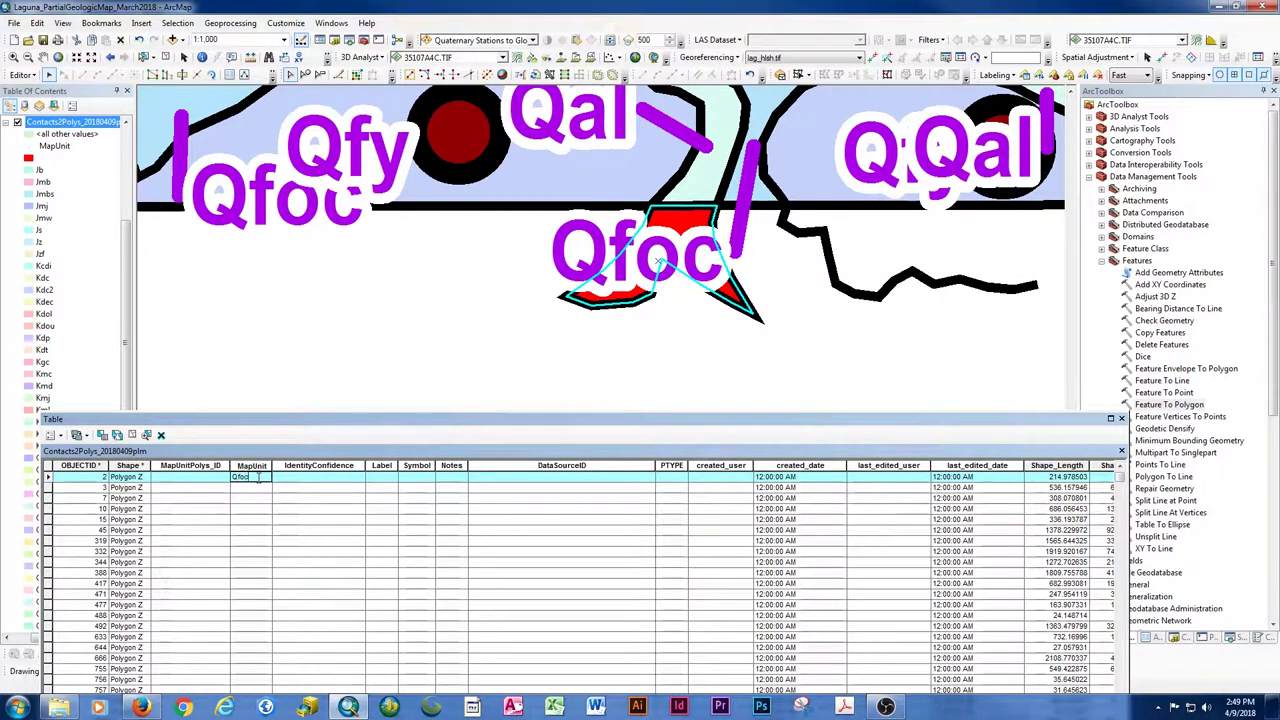
key(Tab)
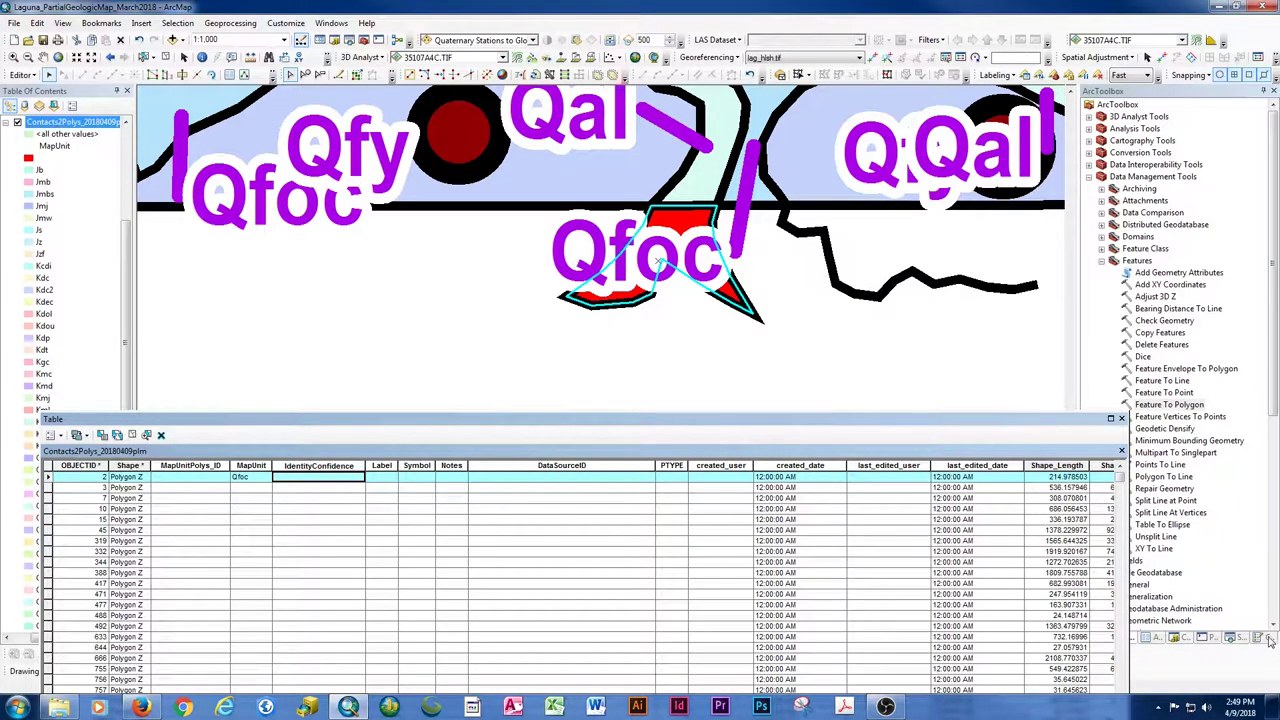
- Place two map unit points inside the selected polygon just south of the map boundary, using the MapUnitPoints template
click(1269, 638)
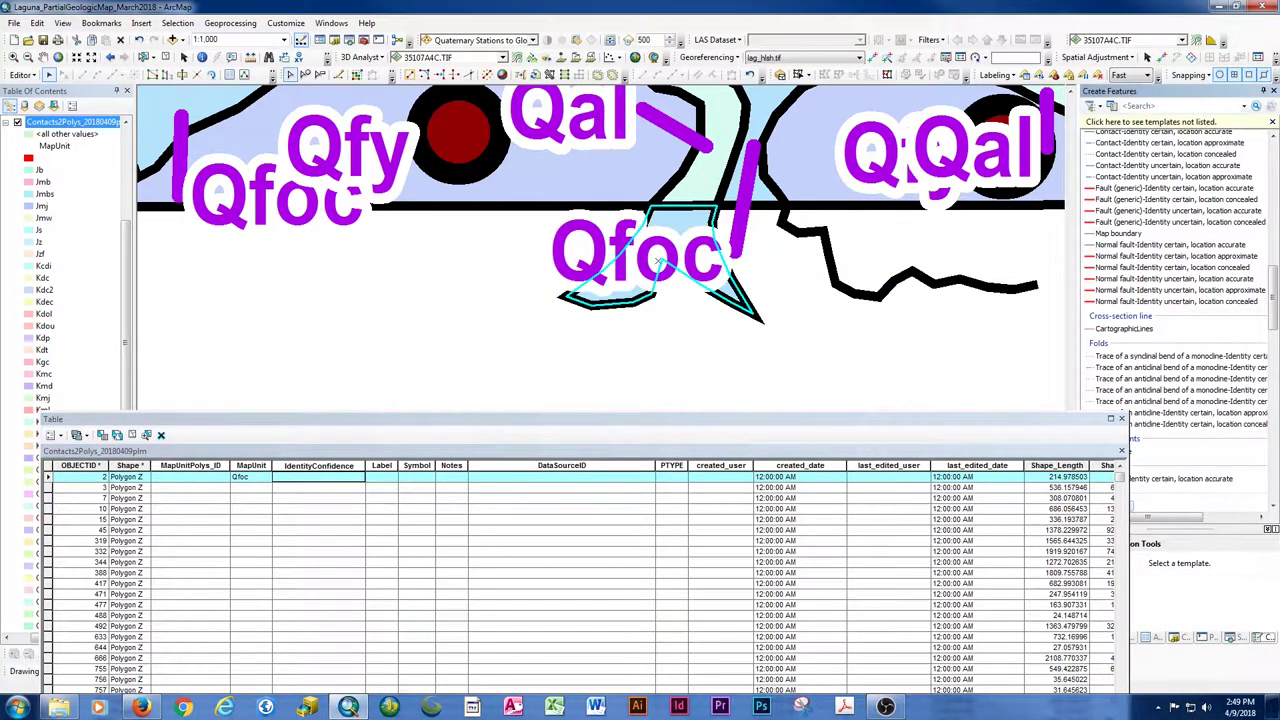
scroll(1137, 276, down, 6)
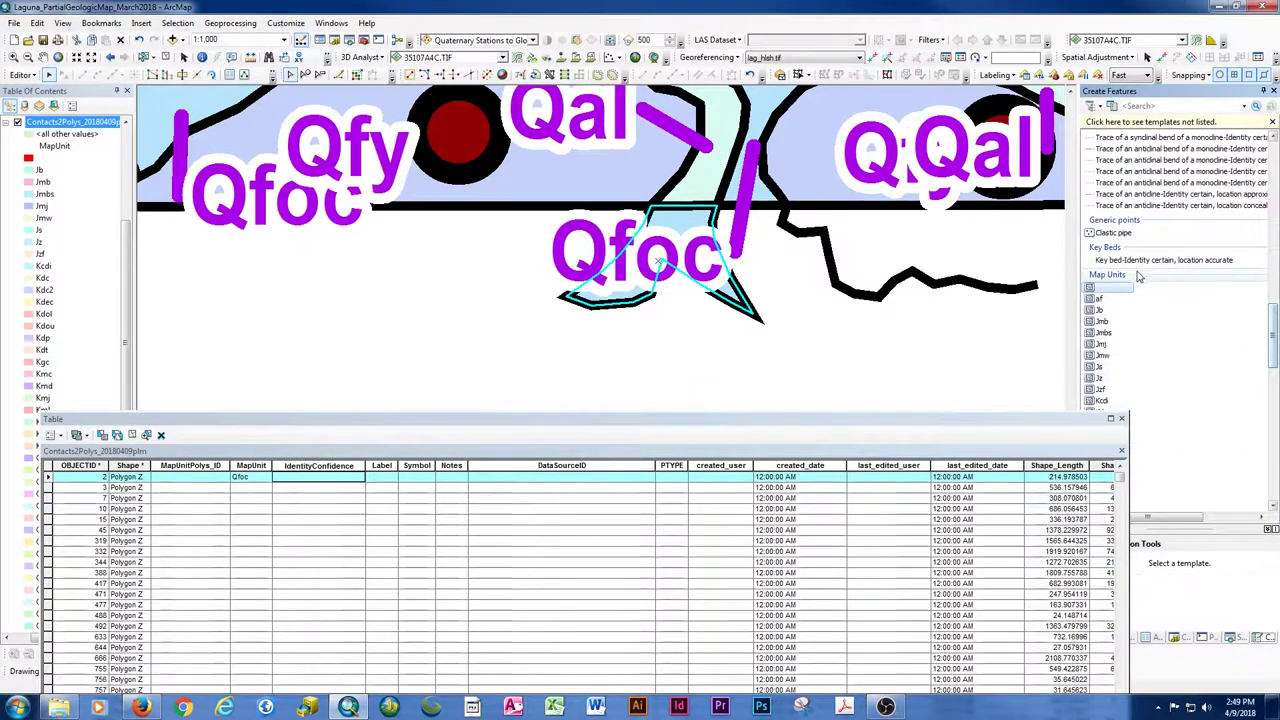
scroll(1140, 290, down, 10)
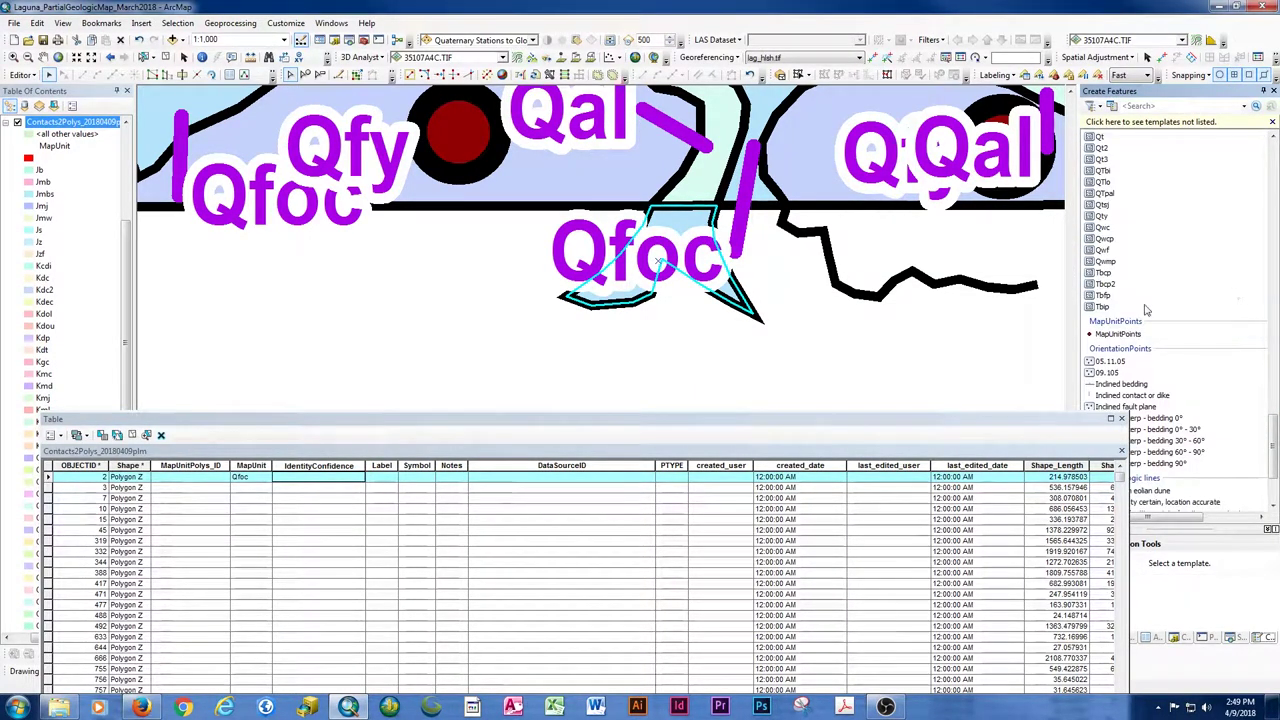
click(1117, 334)
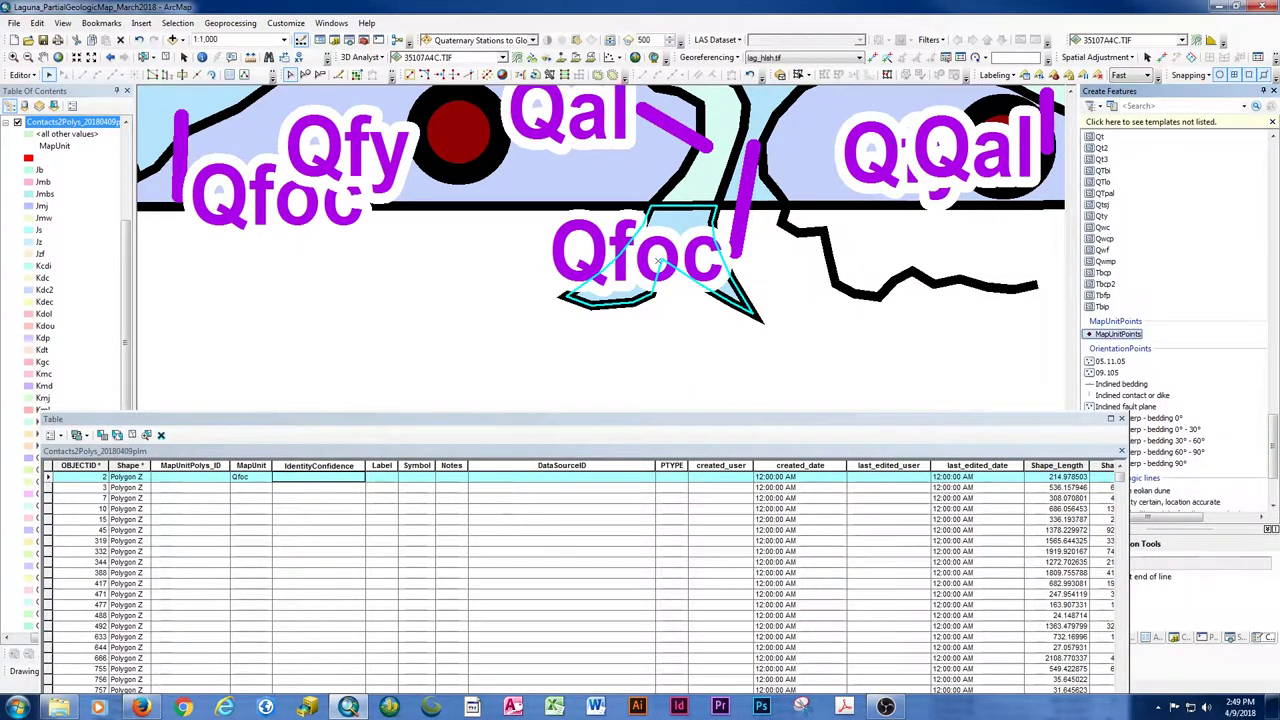
click(676, 245)
click(740, 290)
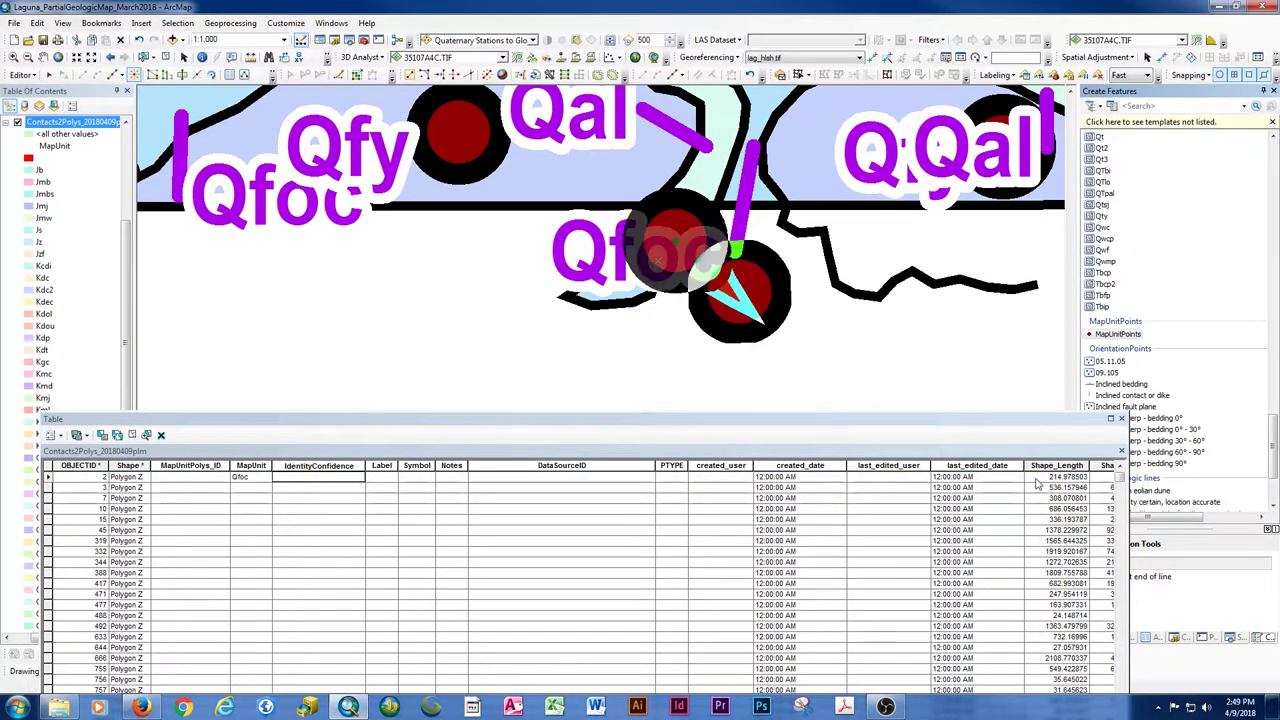
- Set the MapUnit, Label and Symbol attributes of the newly placed map unit point to Qfoc
click(1158, 644)
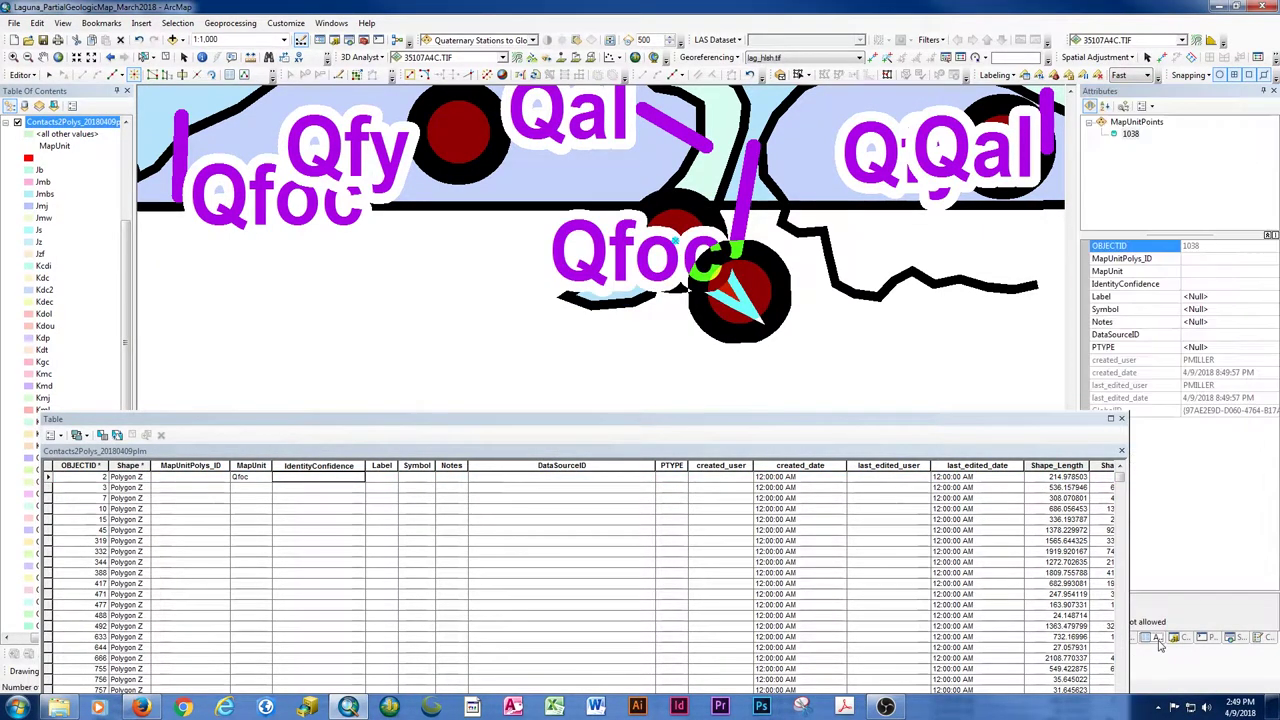
click(1202, 272)
text(Qfoc)
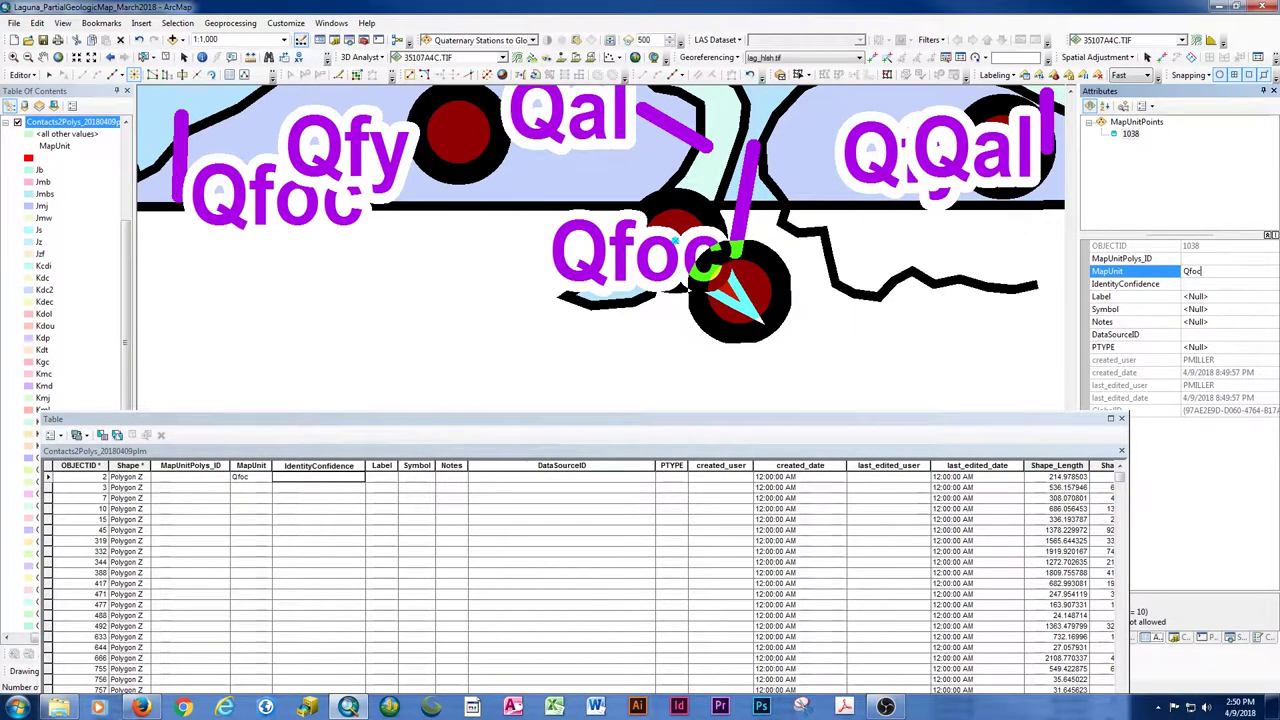
key(Tab)
key(Tab)
text(Q)
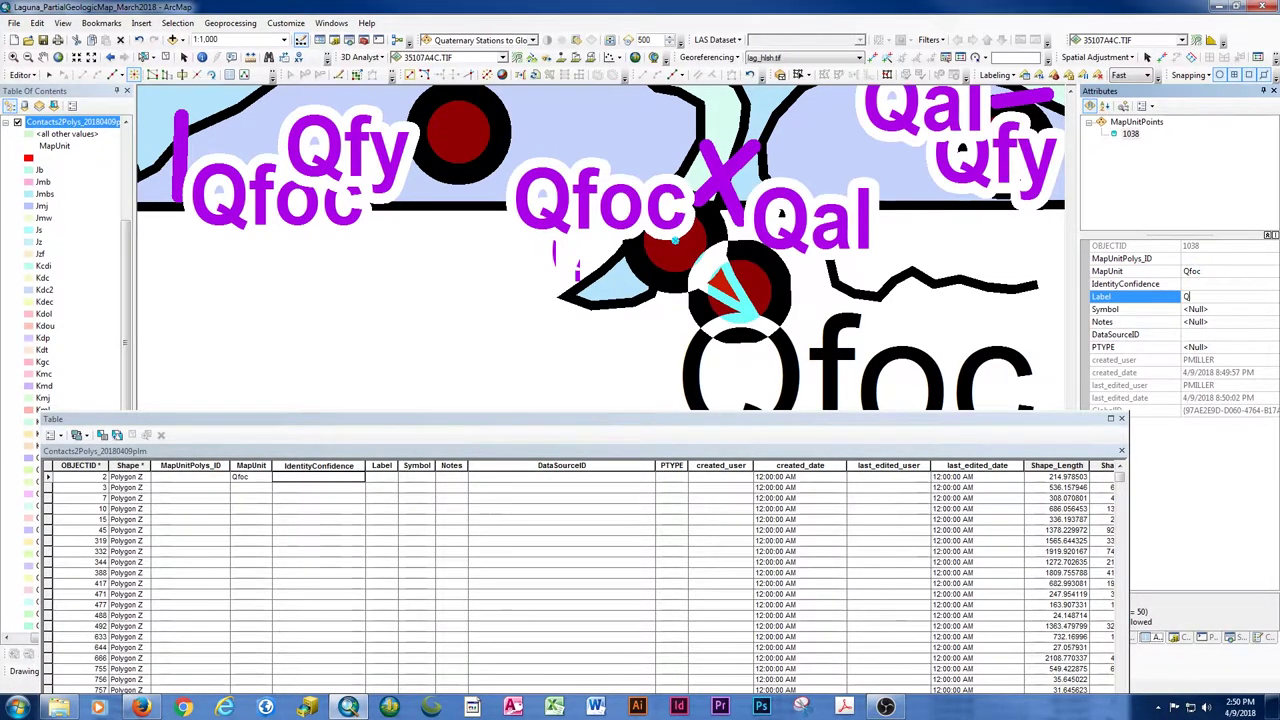
text(foc)
key(Tab)
text(Q)
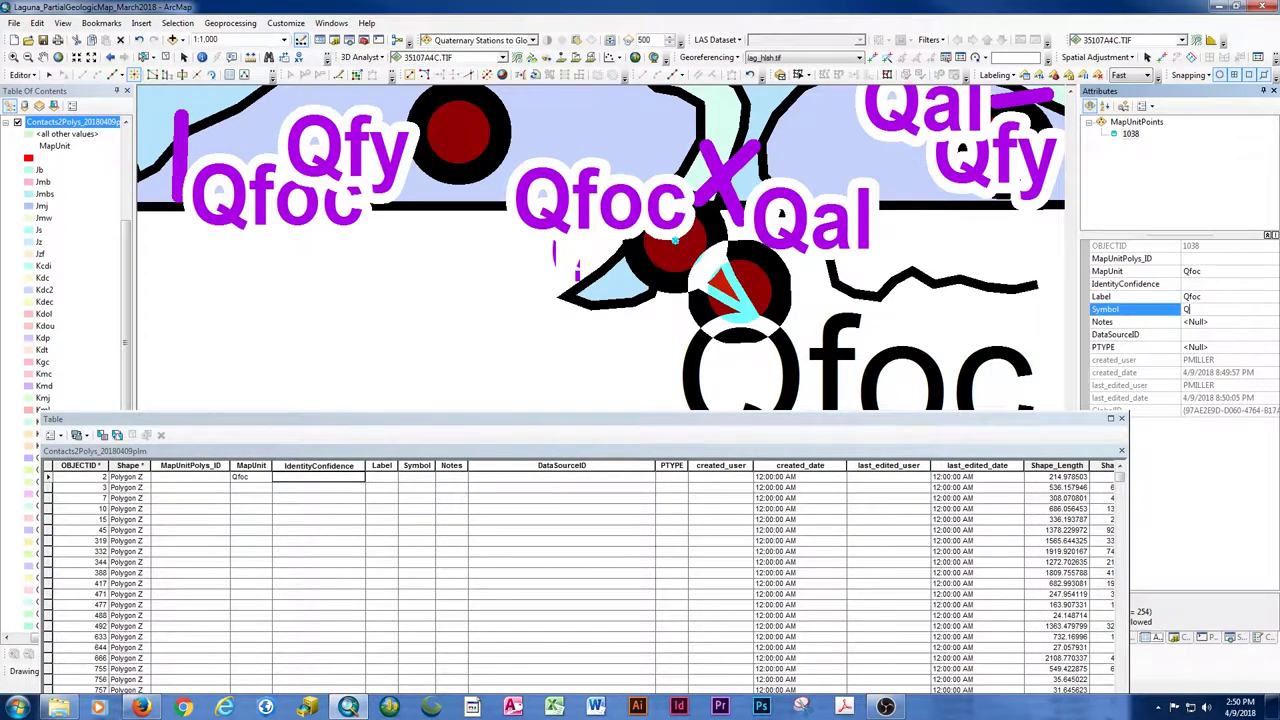
text(foc)
key(Tab)
- Set the new map unit point's DataSourceID to DS007 and its PTYPE to MapUnit, leaving Notes null
text(q)
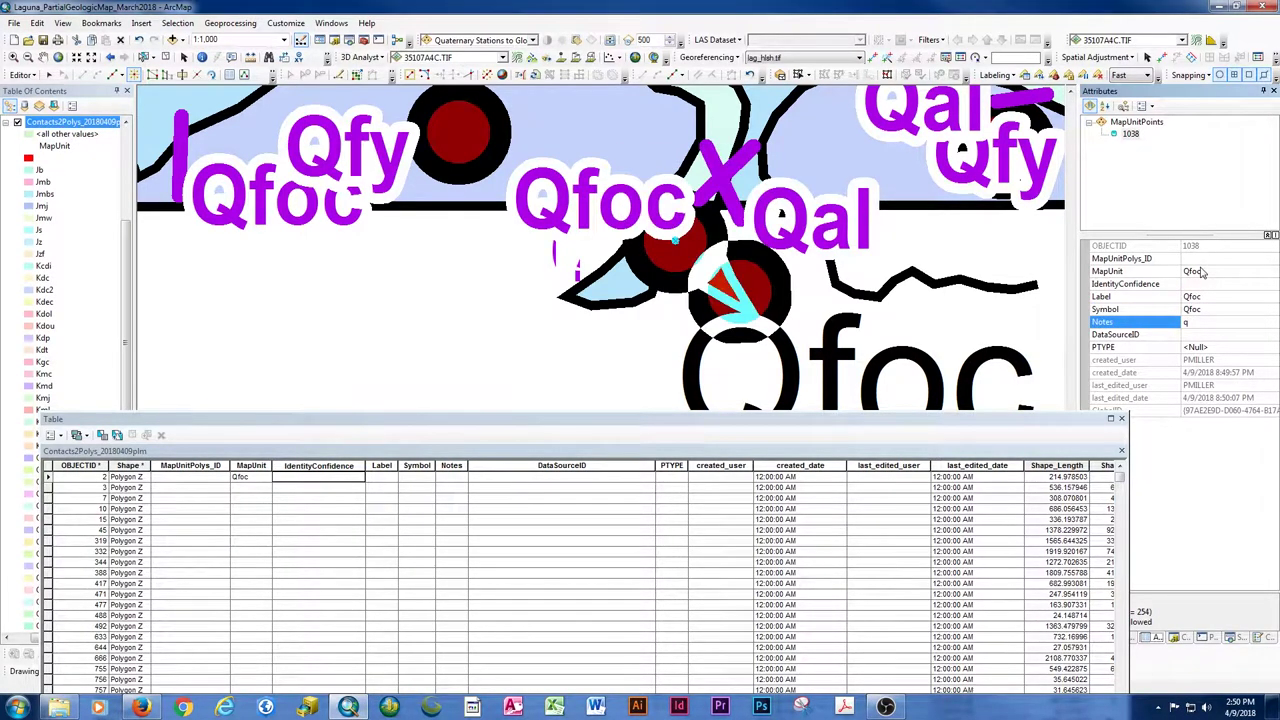
key(Tab)
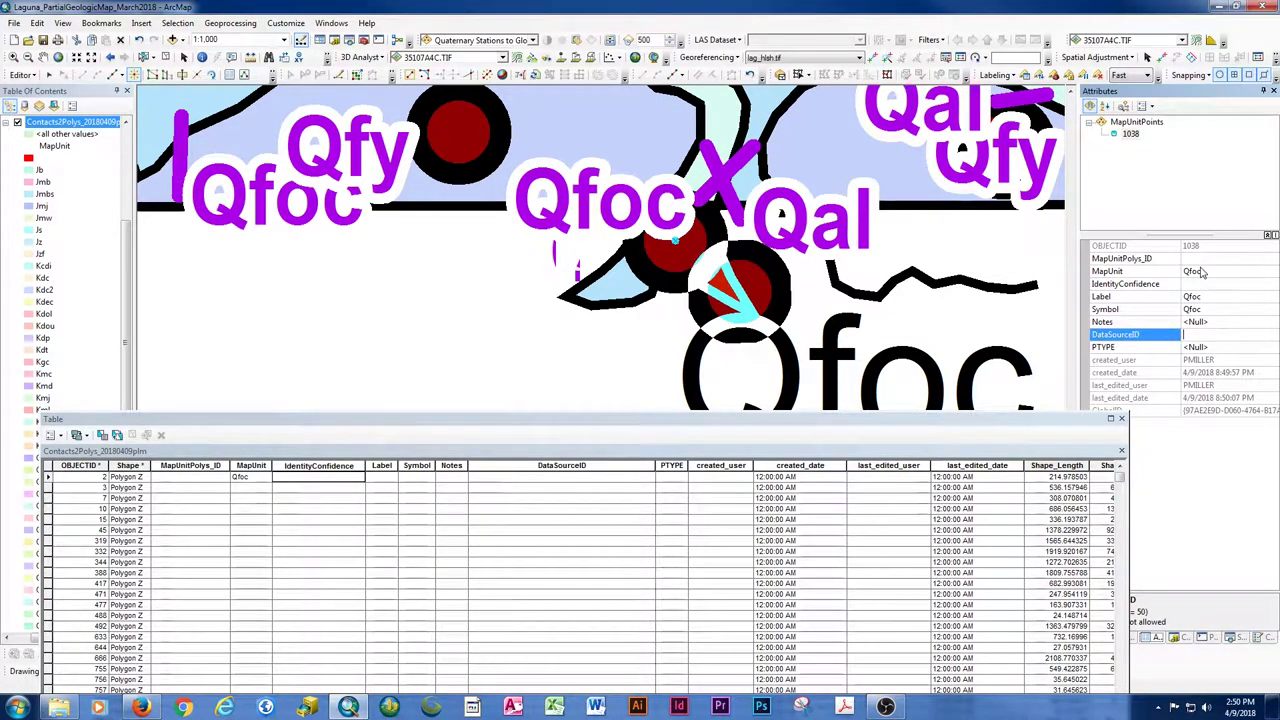
text(DS007)
key(Tab)
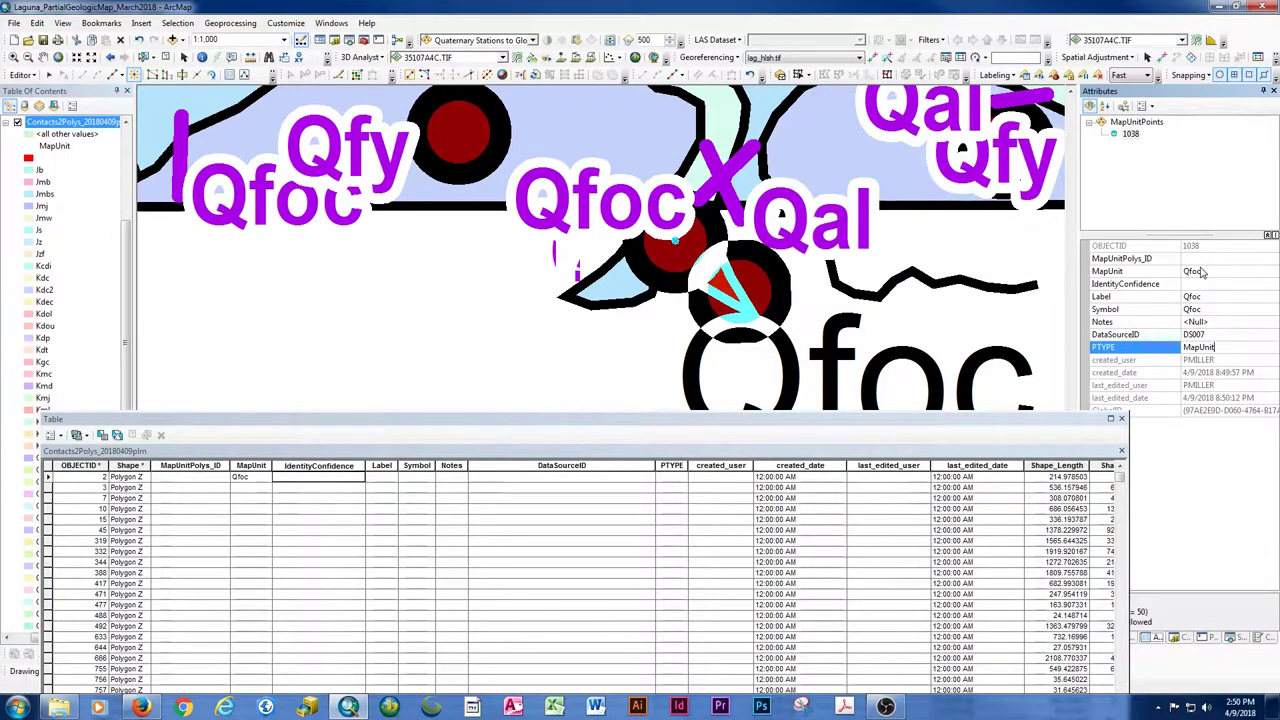
key(Tab)
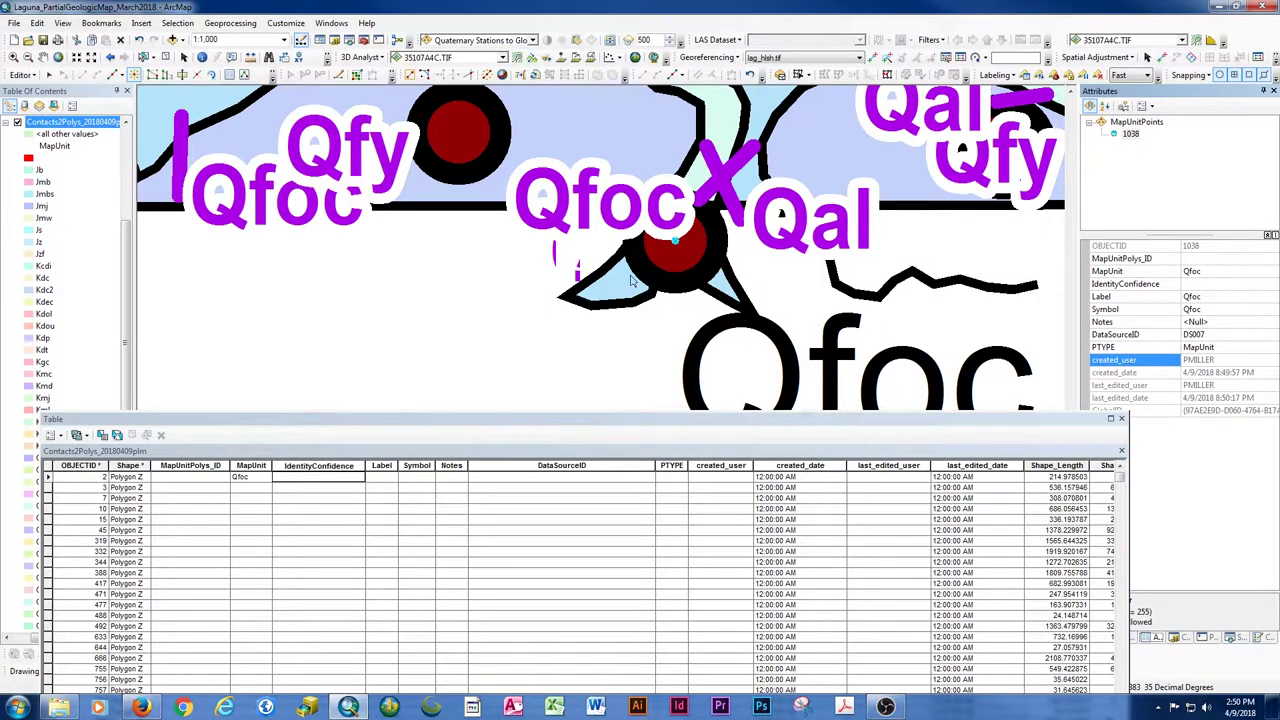
- Check the map units adjoining the new point and change its MapUnit, Label and Symbol to Qal
click(591, 365)
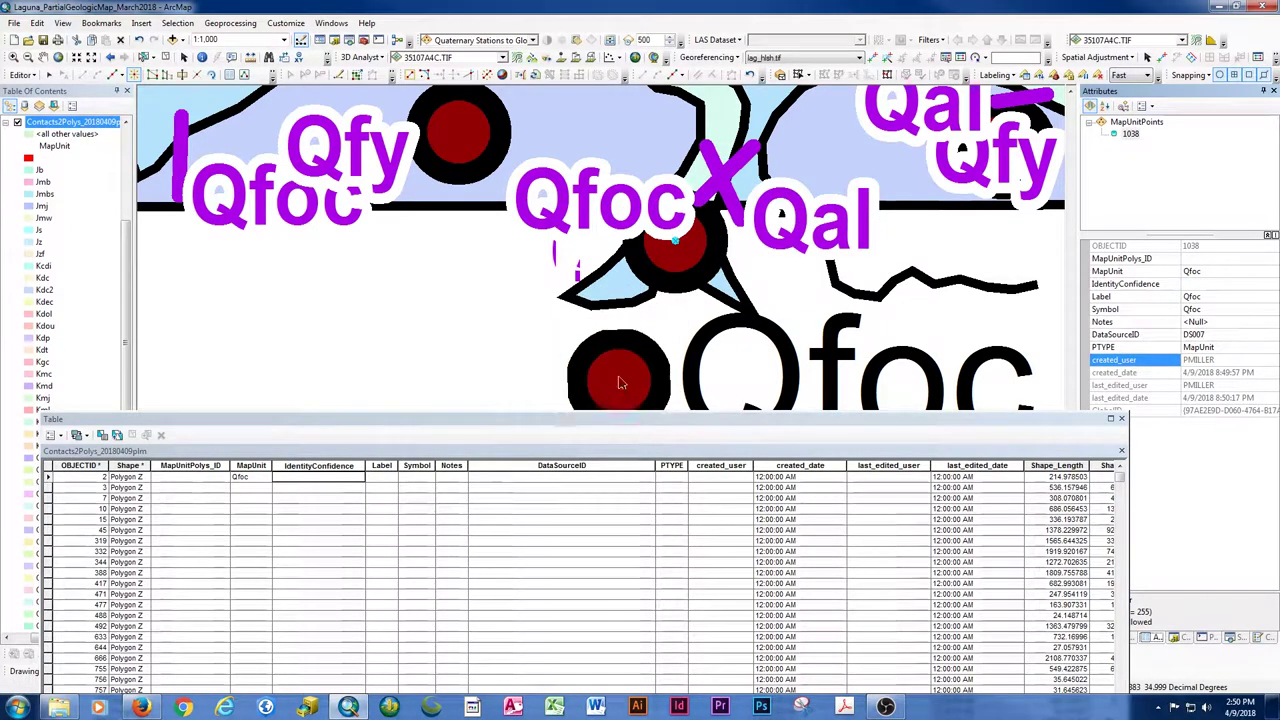
scroll(636, 392, down, 1)
scroll(636, 392, down, 1)
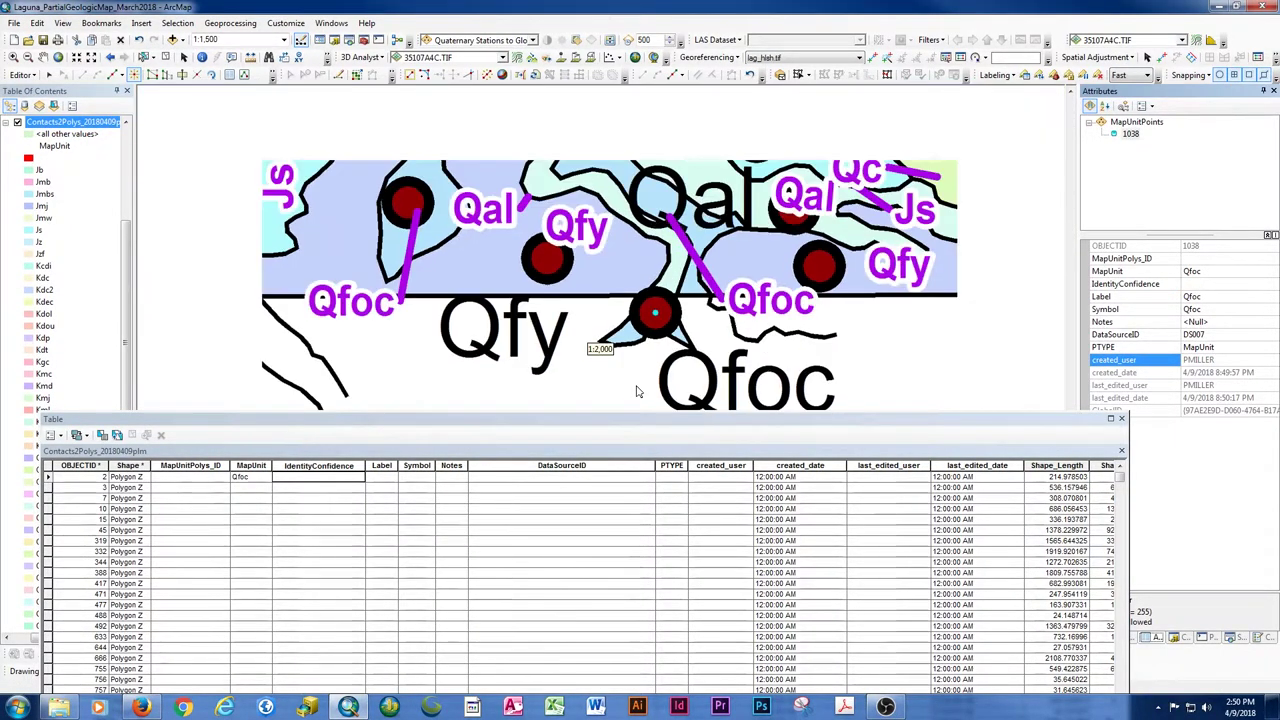
scroll(636, 392, down, 1)
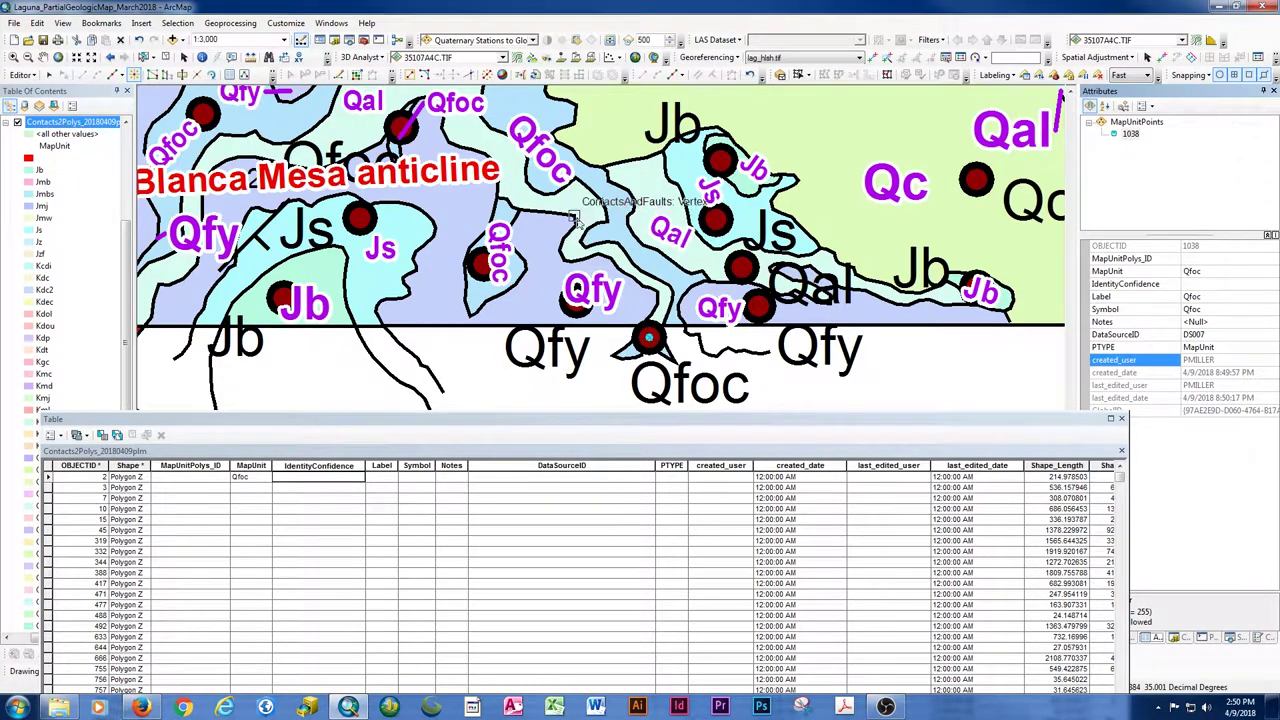
scroll(576, 208, down, 1)
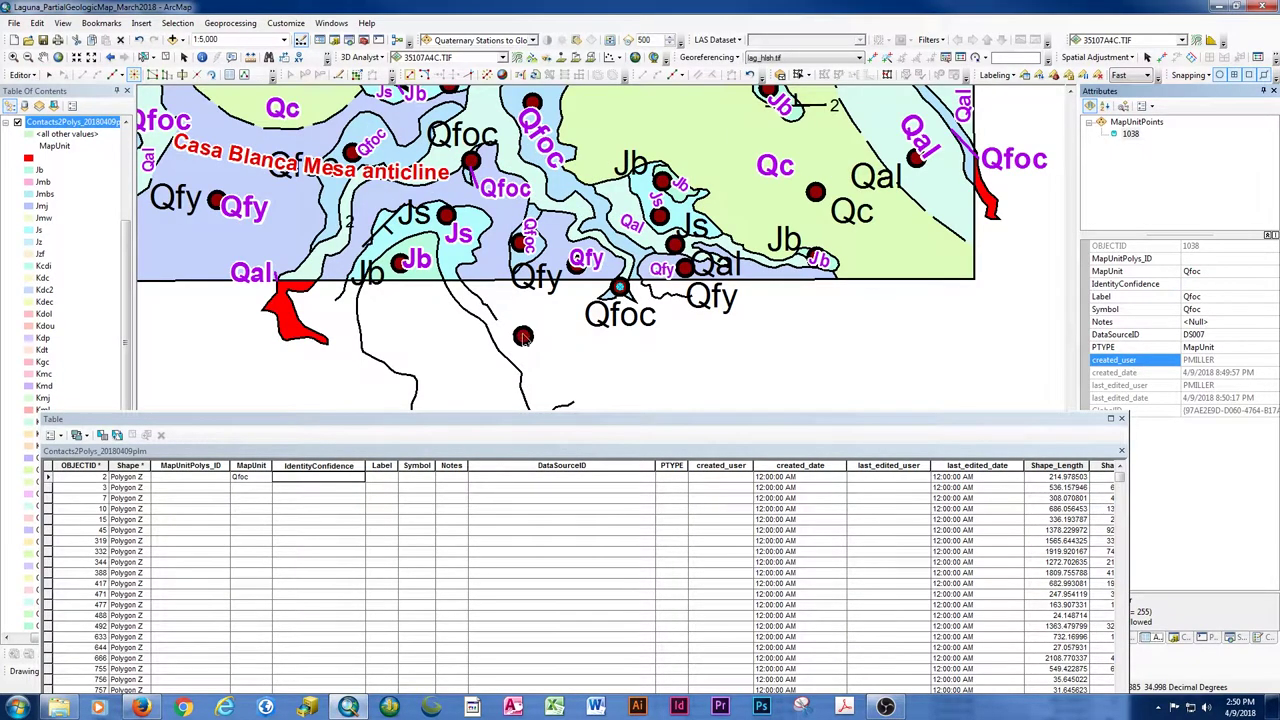
scroll(522, 338, down, 1)
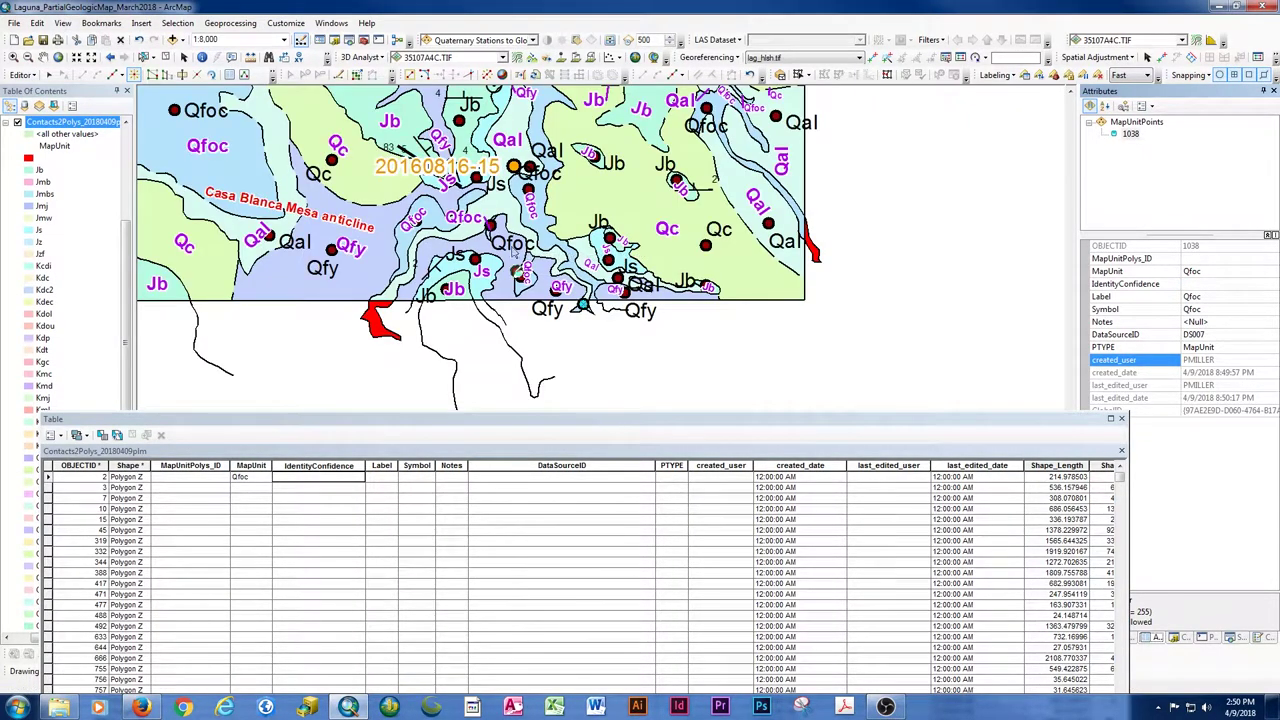
scroll(582, 303, up, 3)
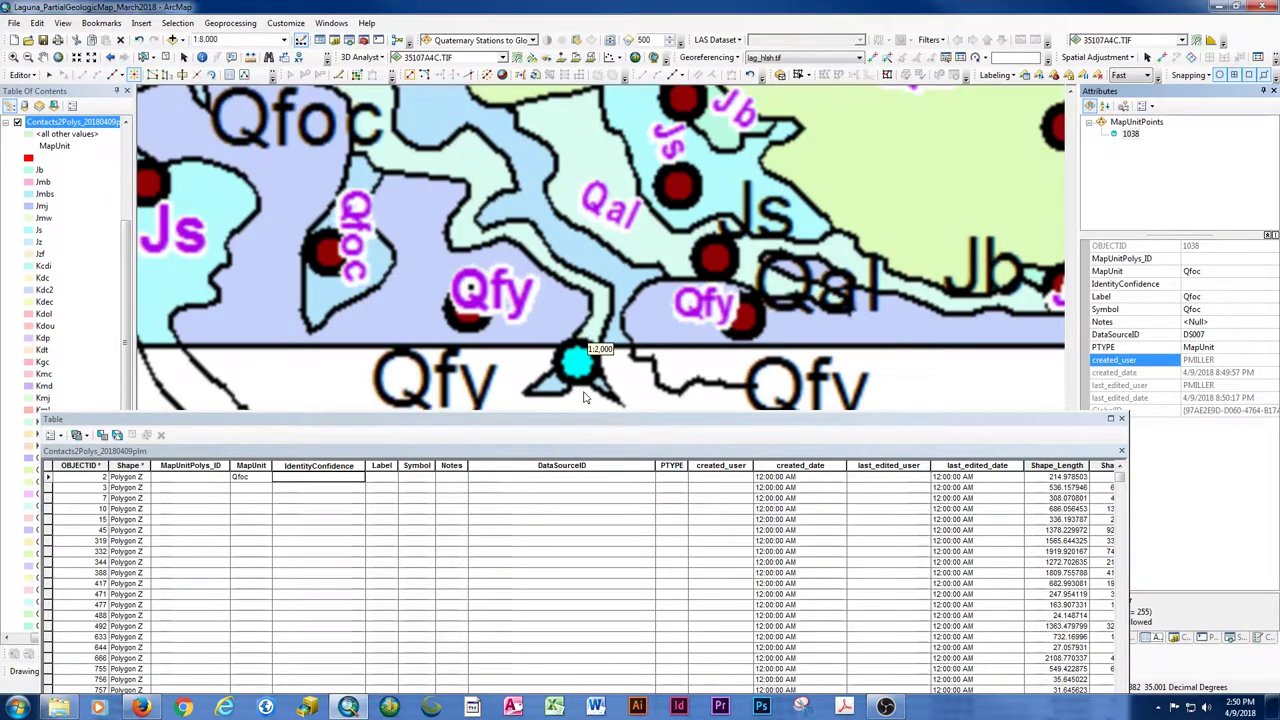
click(1203, 270)
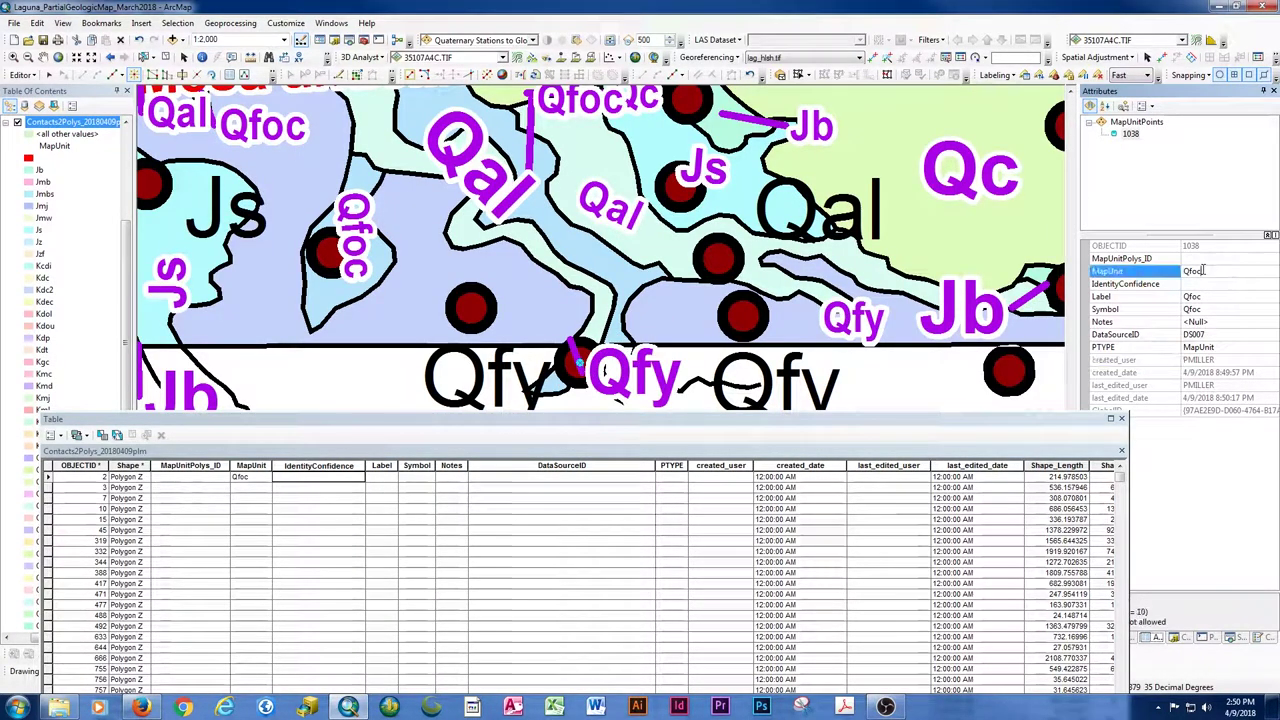
text(Qal)
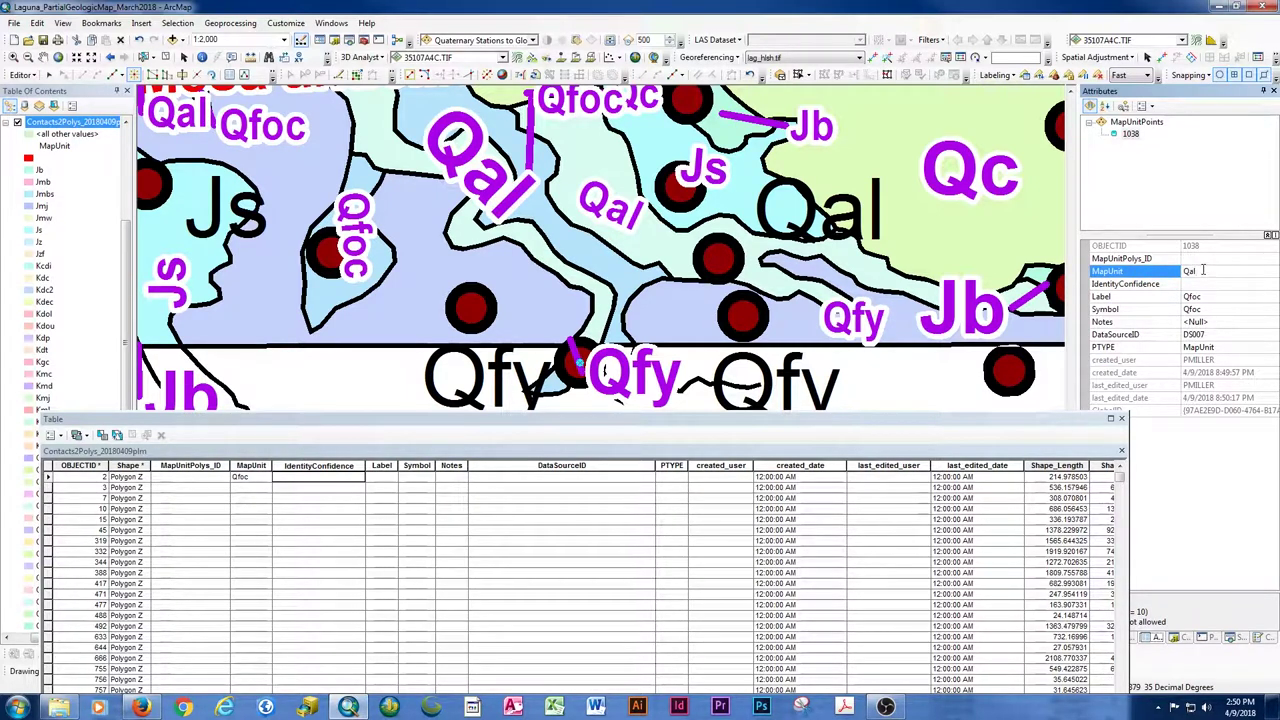
key(Return)
key(Tab)
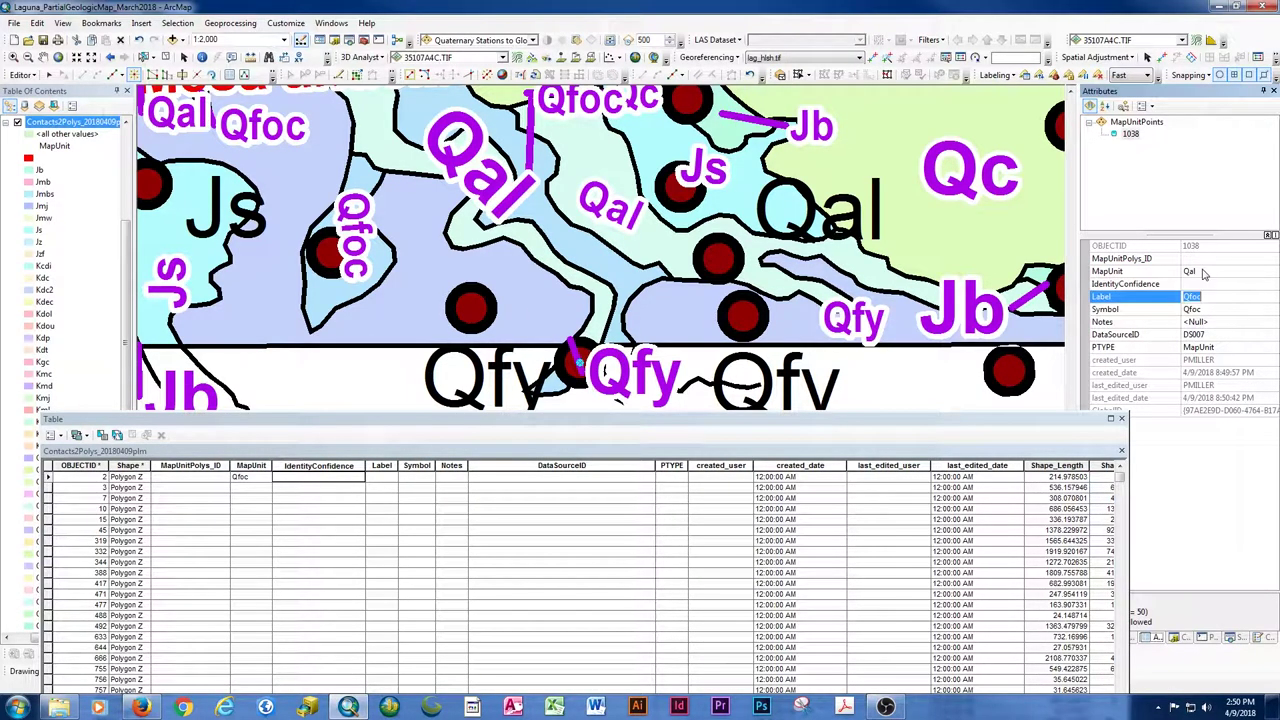
text(Qal)
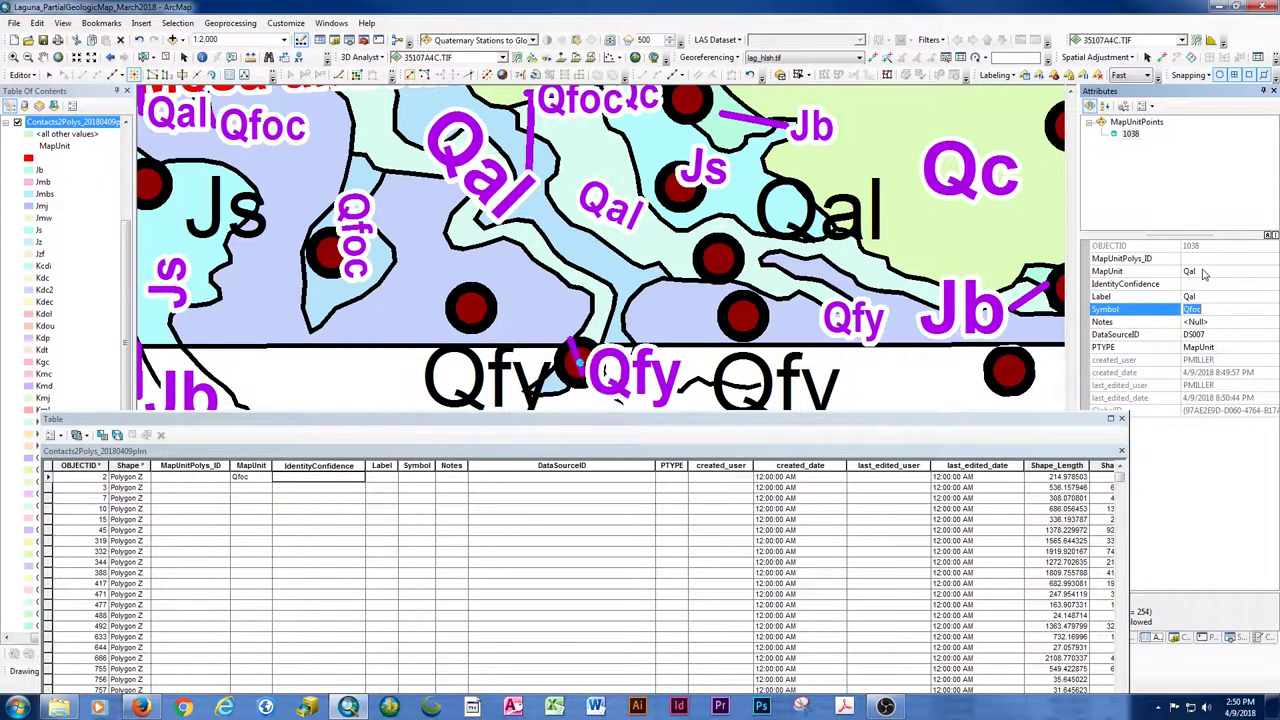
key(Tab)
text(Qal)
key(Tab)
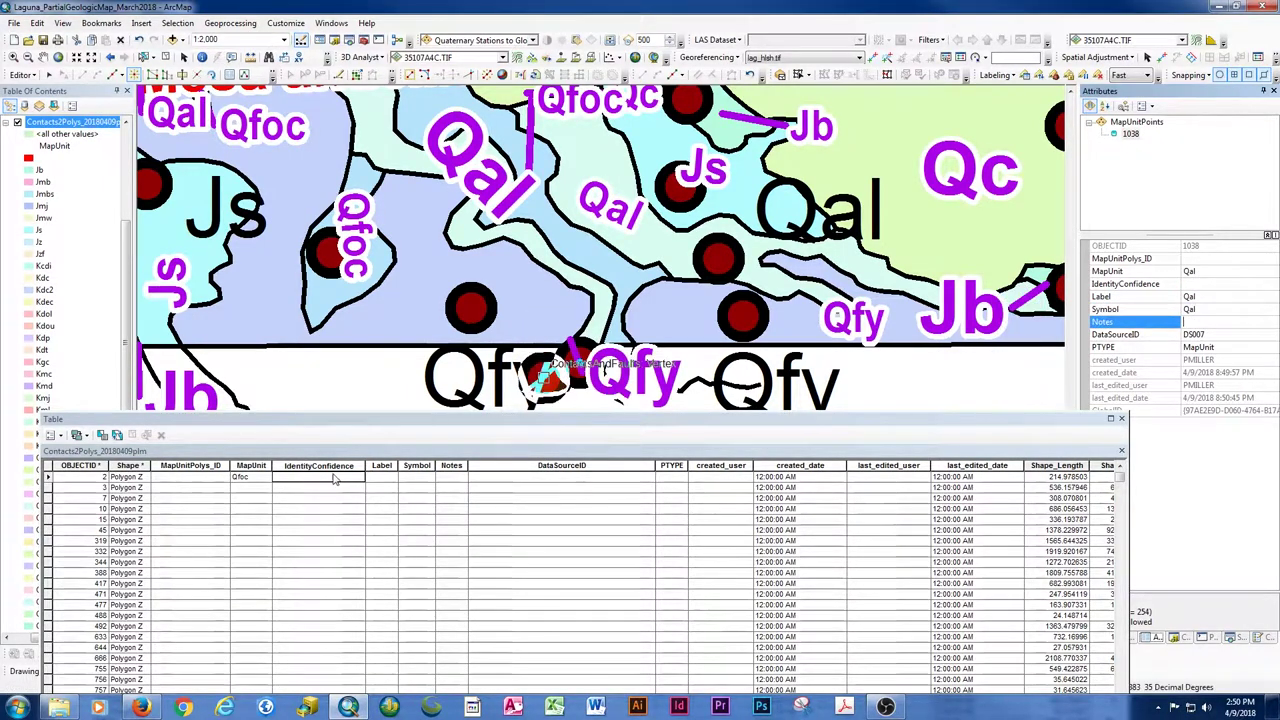
key(Tab)
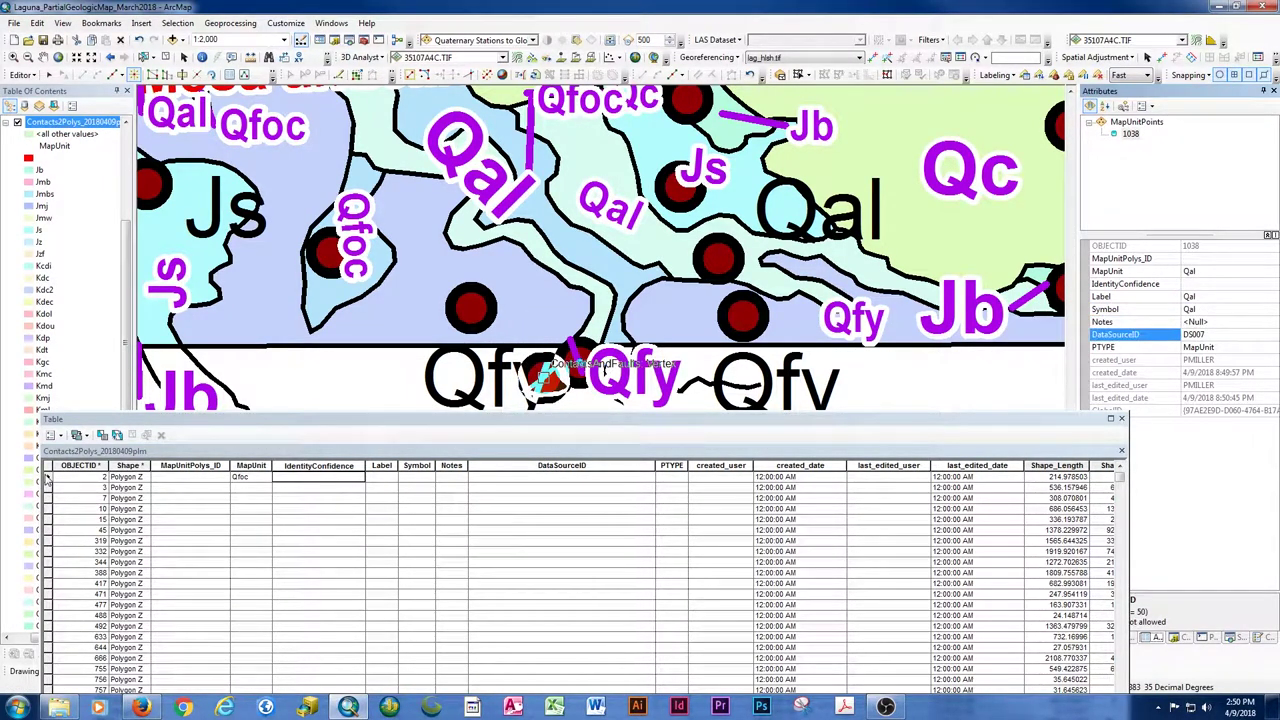
- Set the MapUnit value of the polygon with OBJECTID 2 to Qal and clear the selected point
click(252, 477)
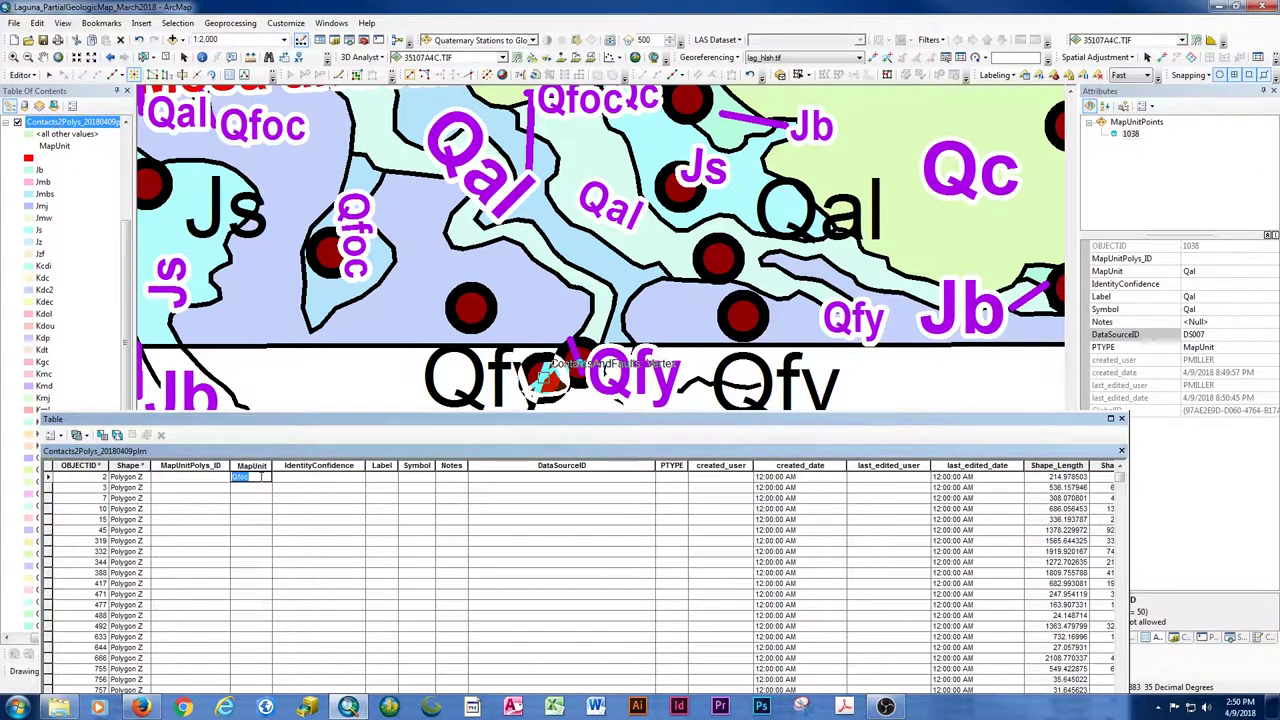
text(Qal)
key(Tab)
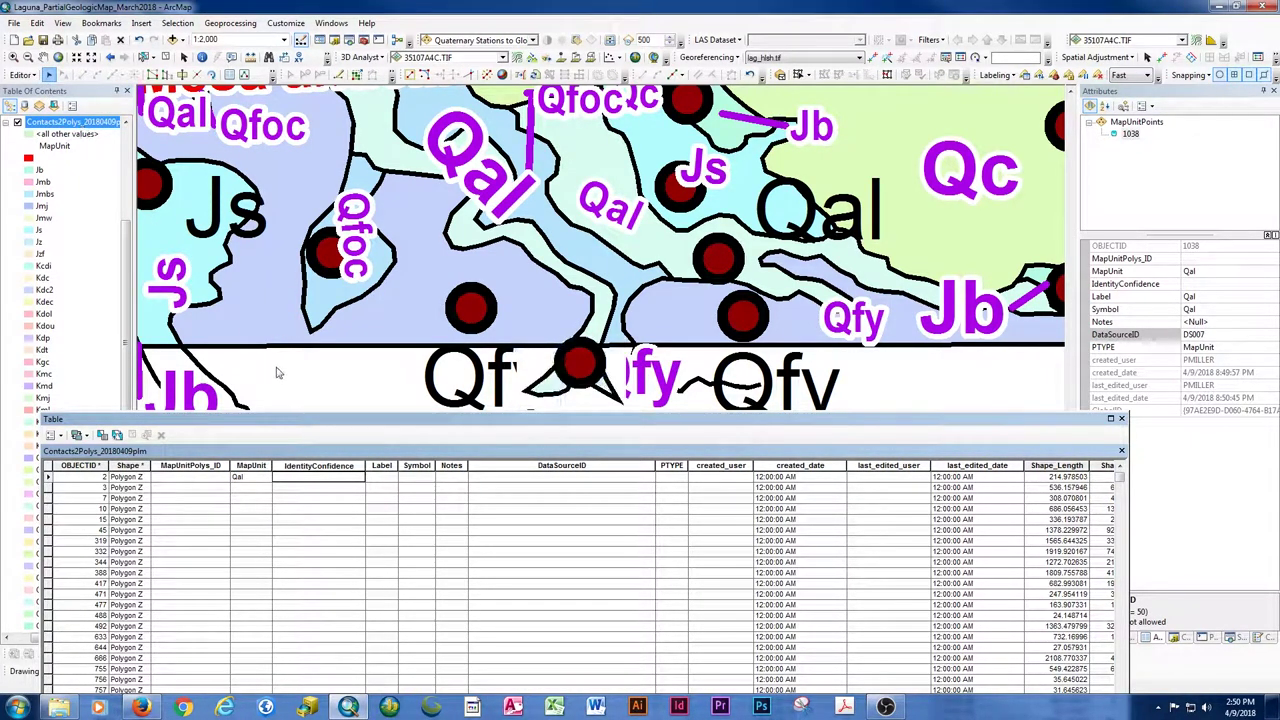
click(285, 374)
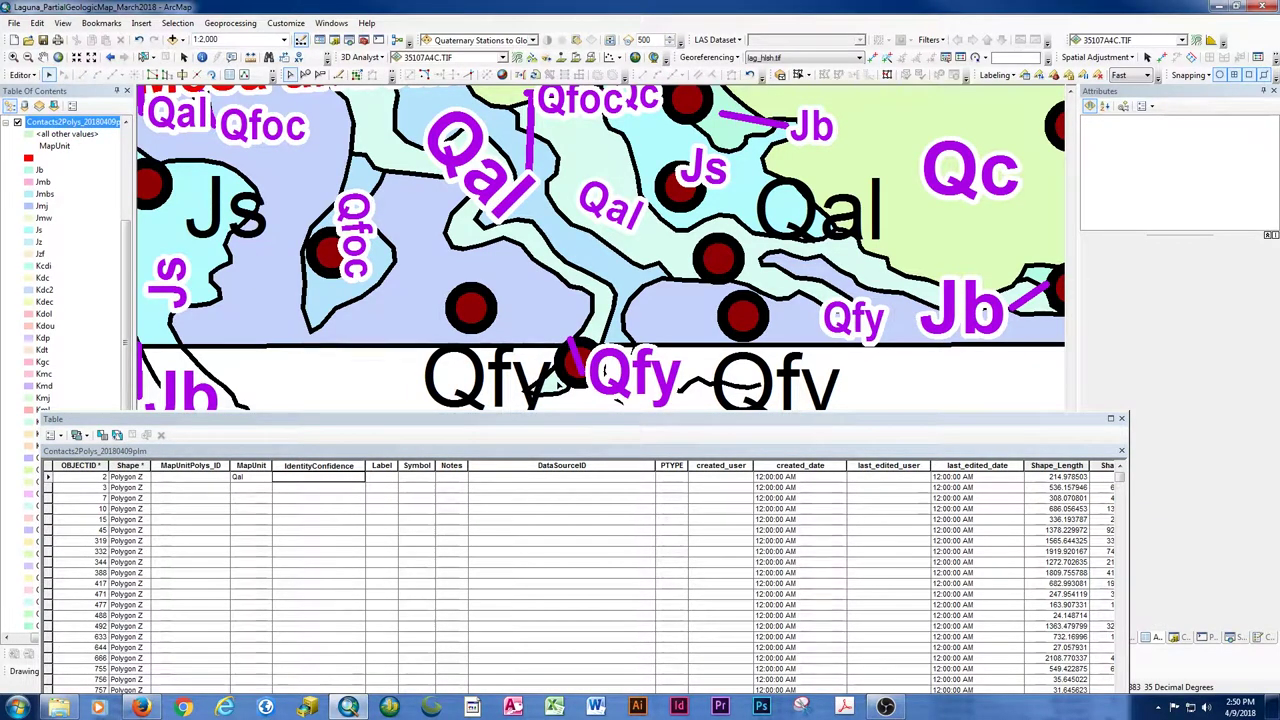
- Compare the attributes of the Qal polygon north of the map boundary with those of the polygon with OBJECTID 2
click(566, 366)
click(595, 318)
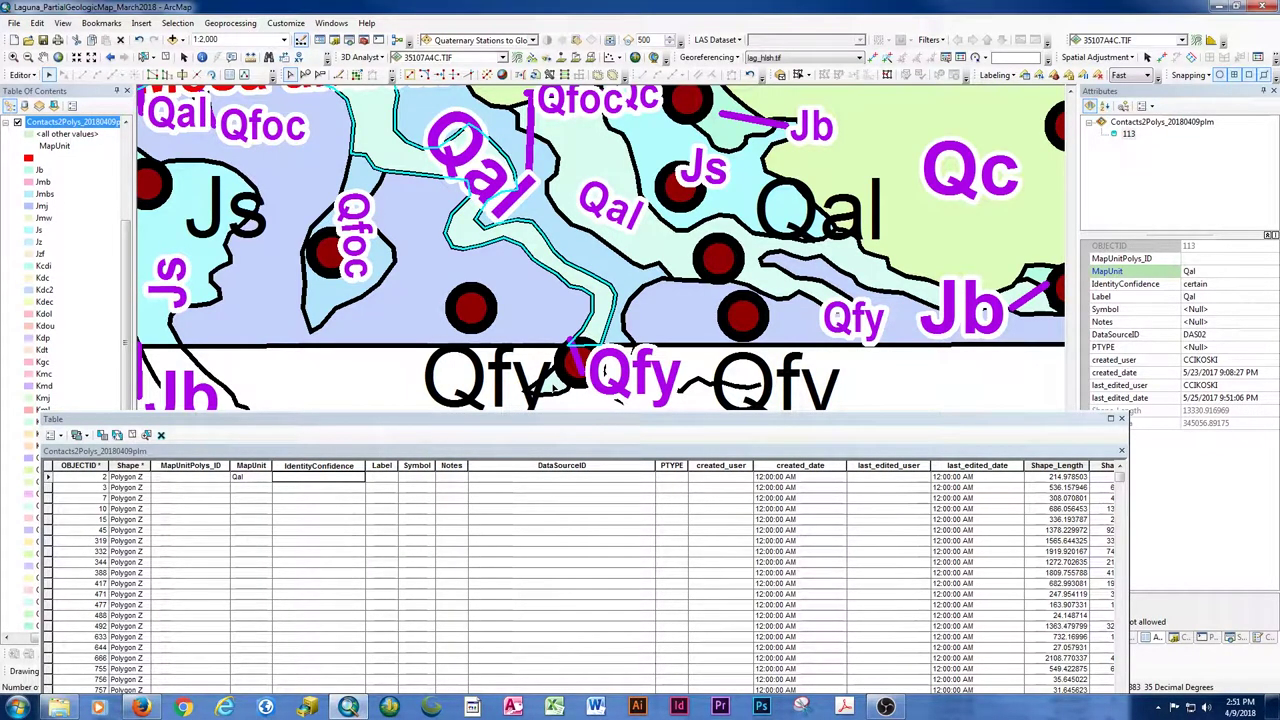
click(553, 385)
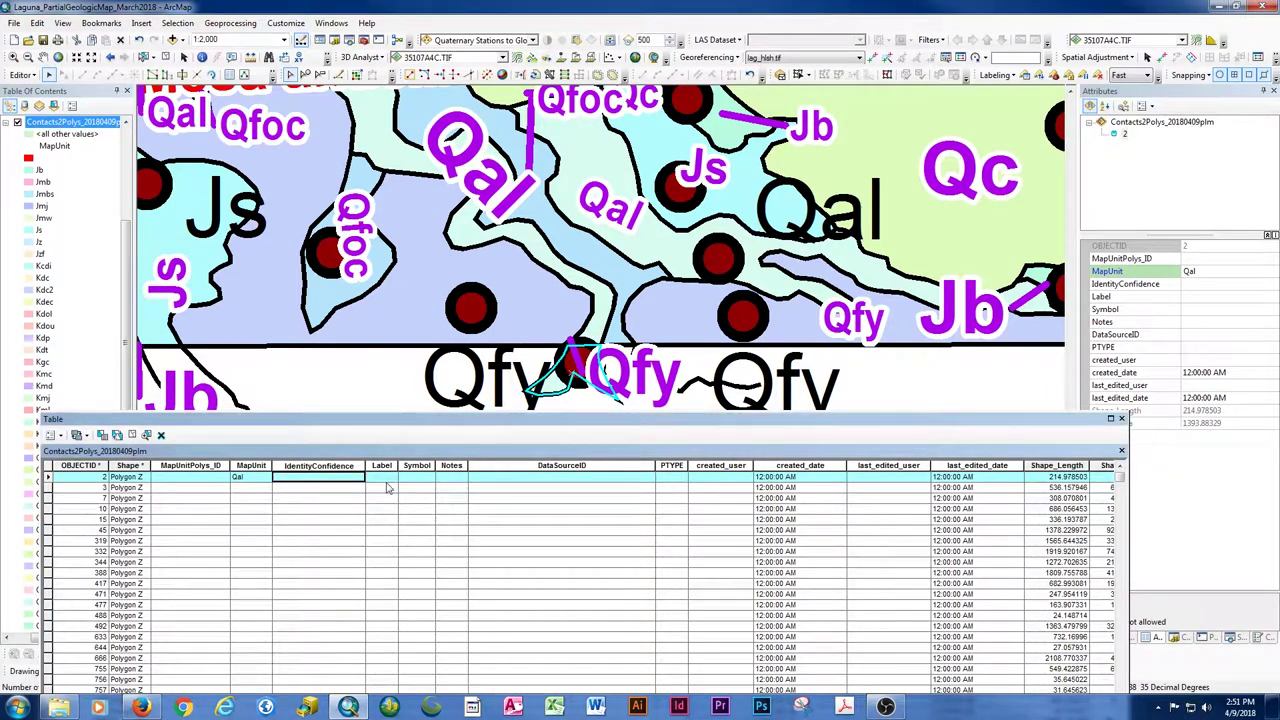
- Check the Label, Symbol, Notes and DataSourceID fields of OBJECTID 2 against the attributed polygon records further down the table
click(385, 482)
click(411, 481)
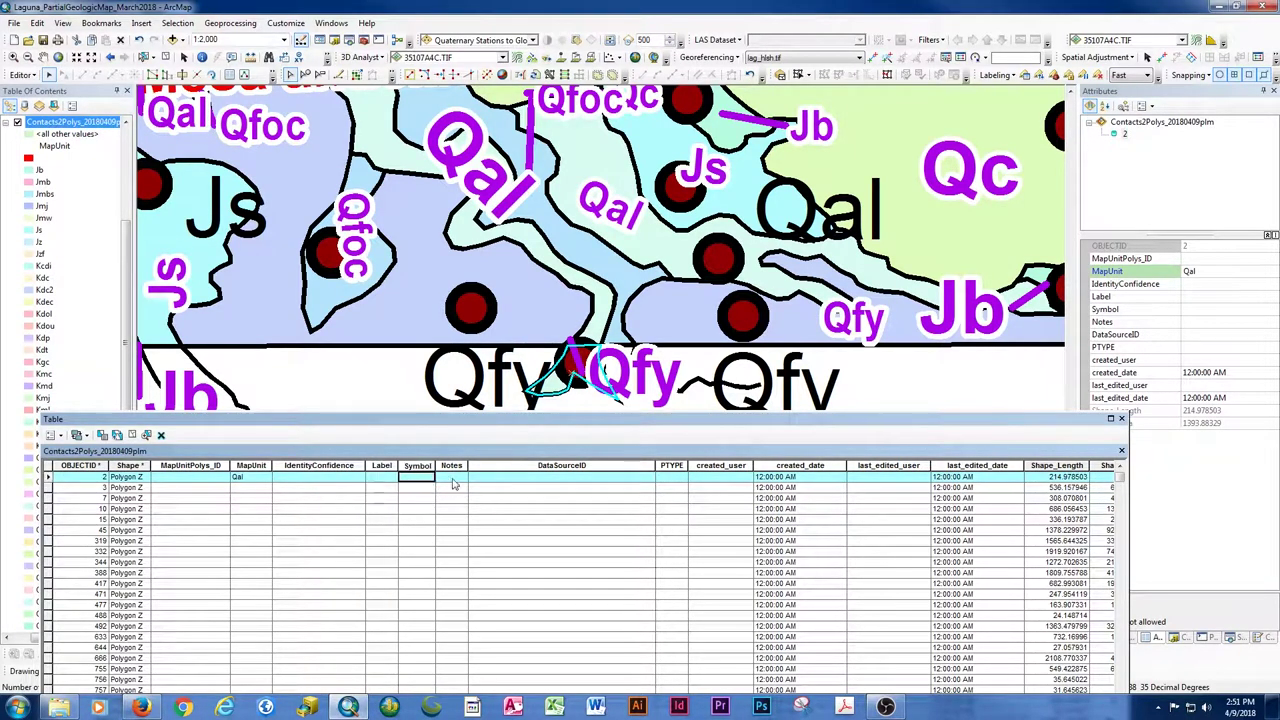
click(454, 483)
click(545, 480)
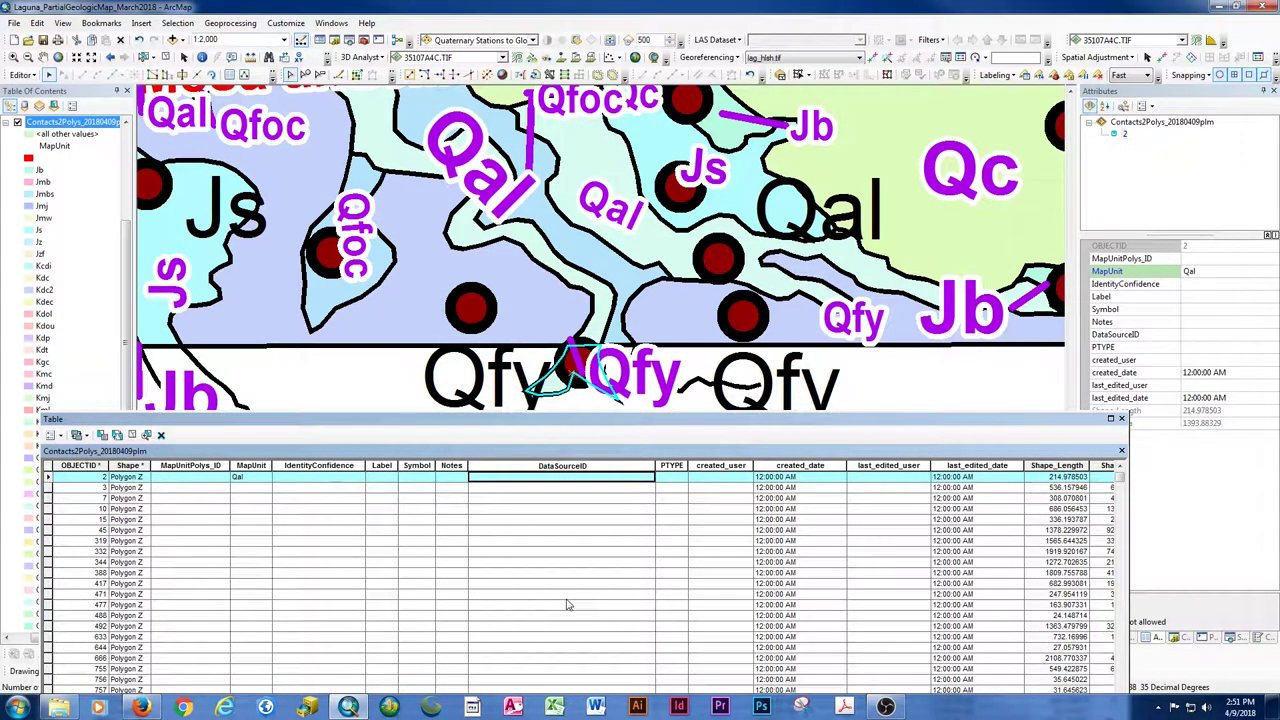
scroll(543, 510, down, 10)
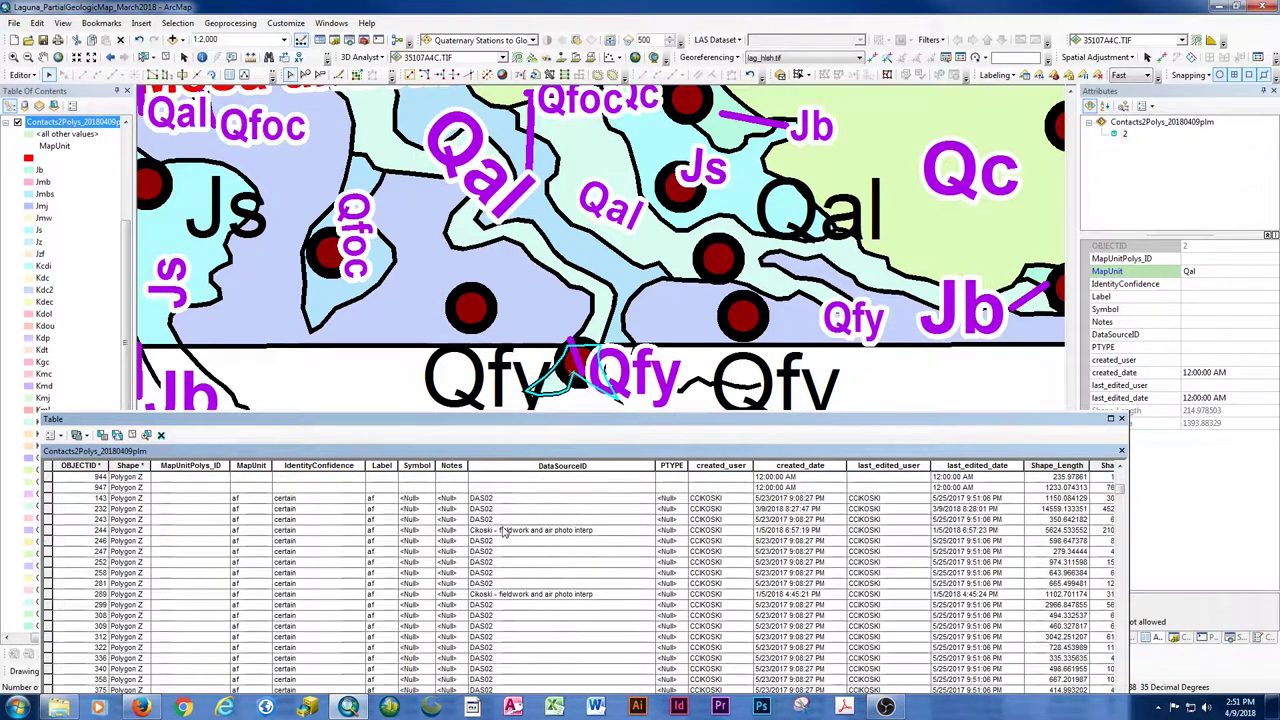
scroll(538, 588, down, 1)
scroll(538, 590, down, 5)
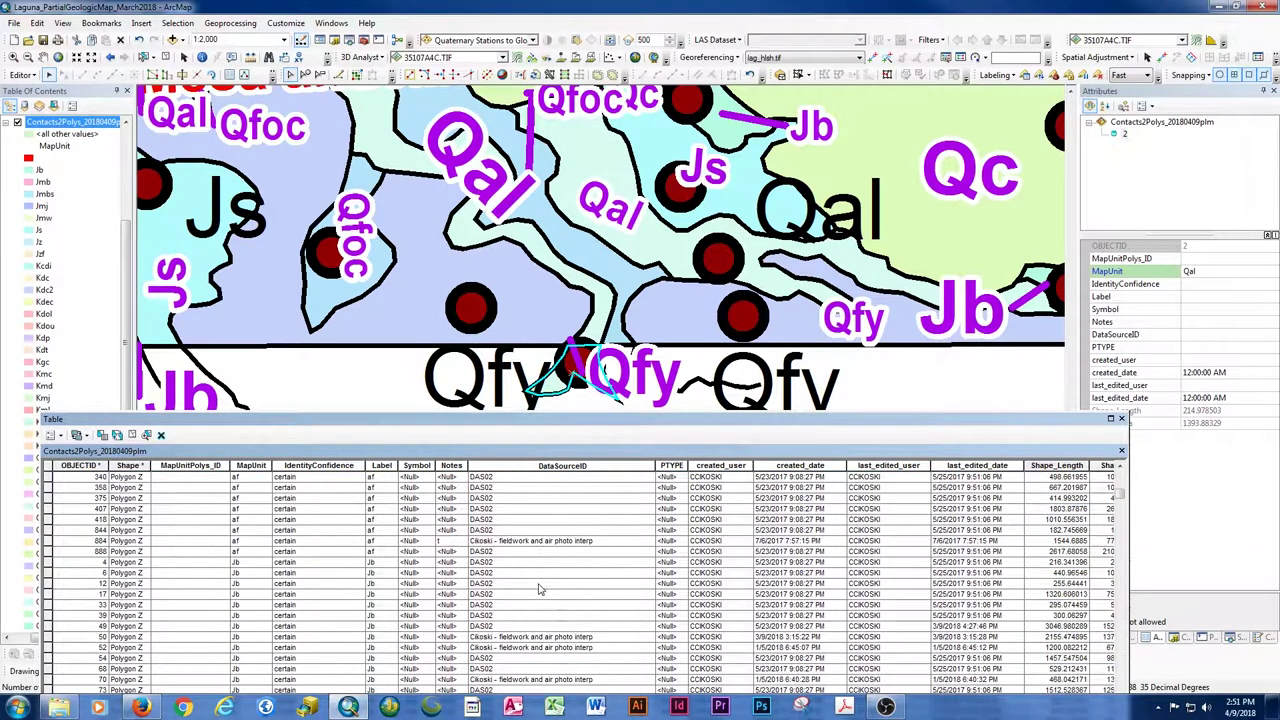
scroll(538, 590, down, 3)
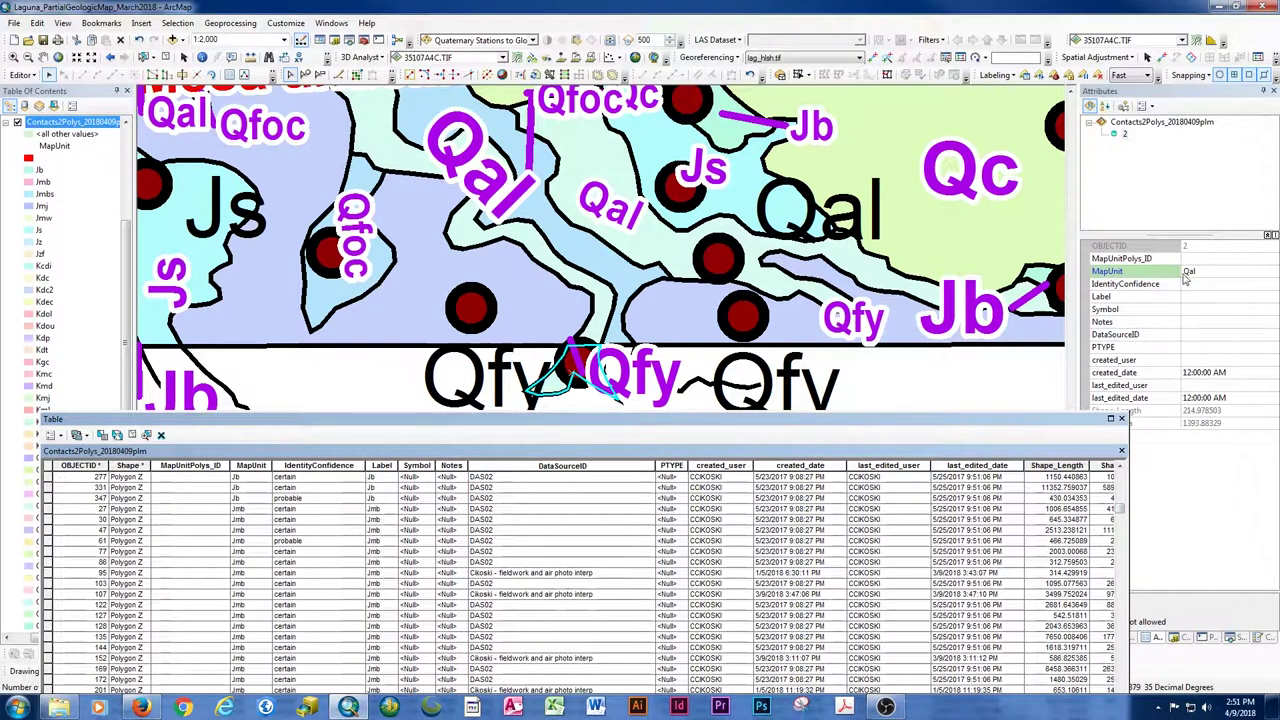
- Select the new map unit point south of the boundary and review its attributes
click(892, 374)
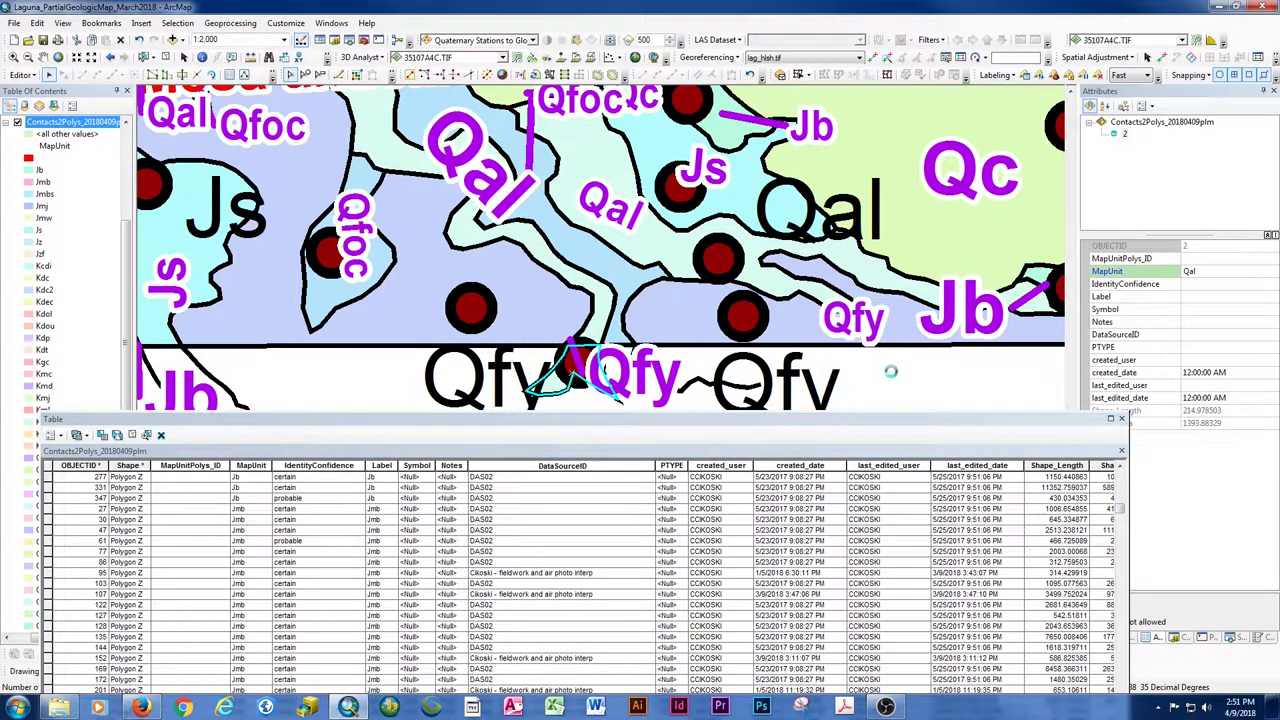
click(580, 366)
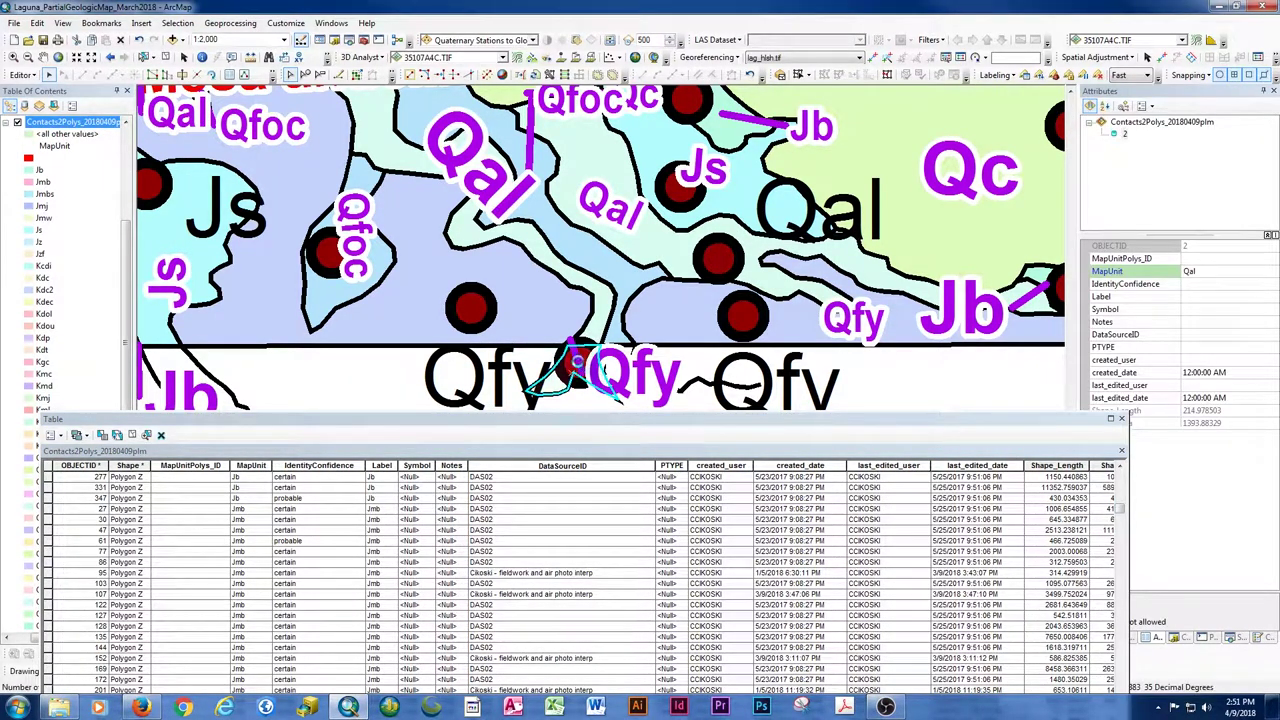
click(580, 366)
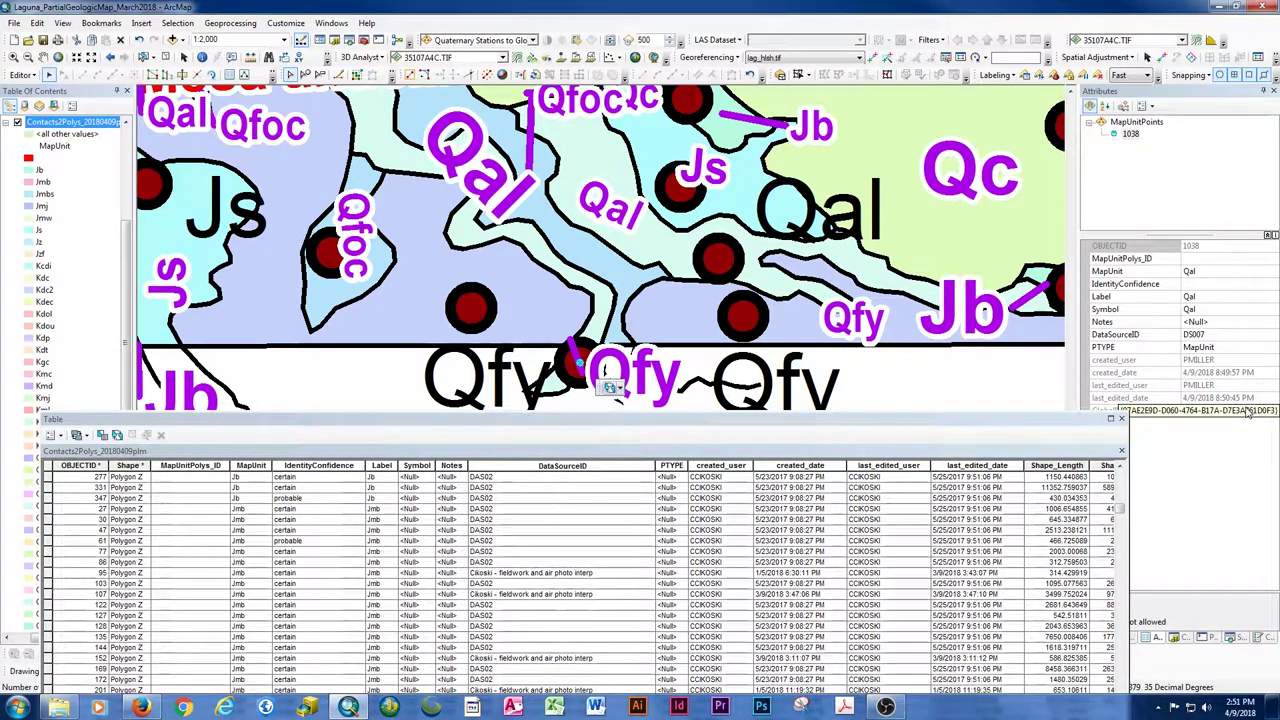
- Close the polygon attribute table and zoom out to show the southern part of the map at 1:50,000
click(1121, 420)
scroll(720, 507, up, 5)
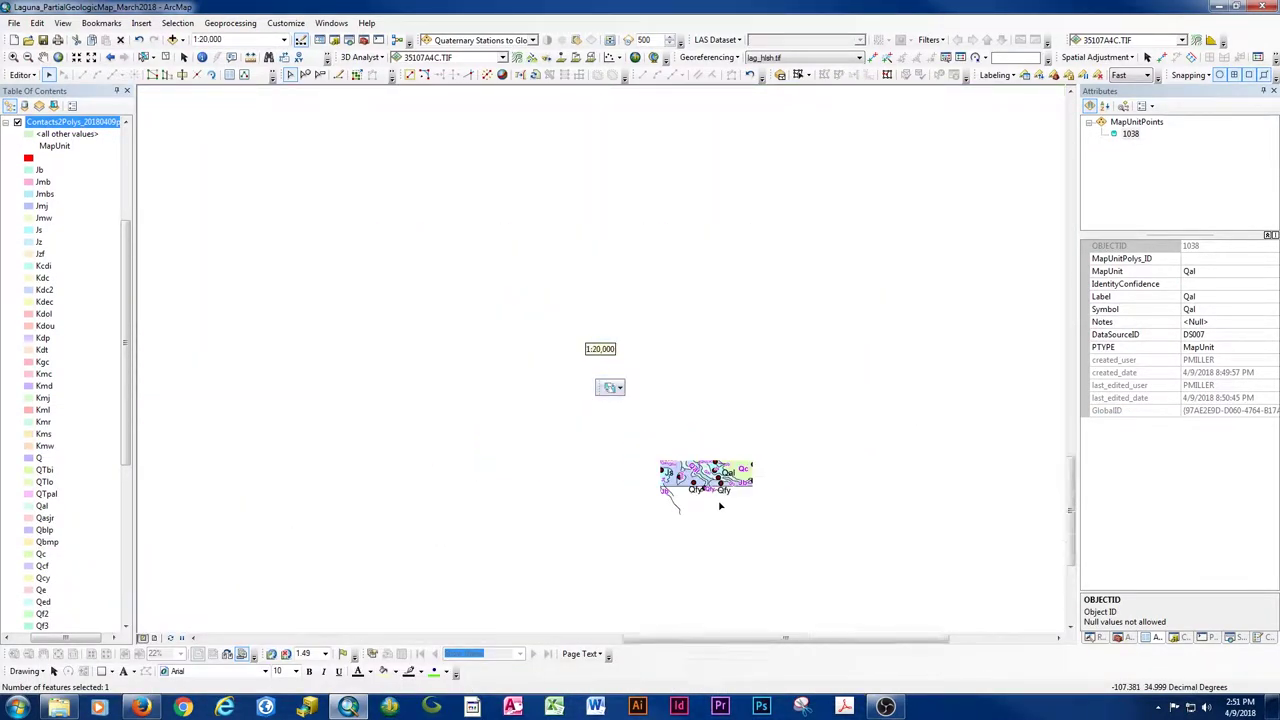
scroll(863, 535, up, 4)
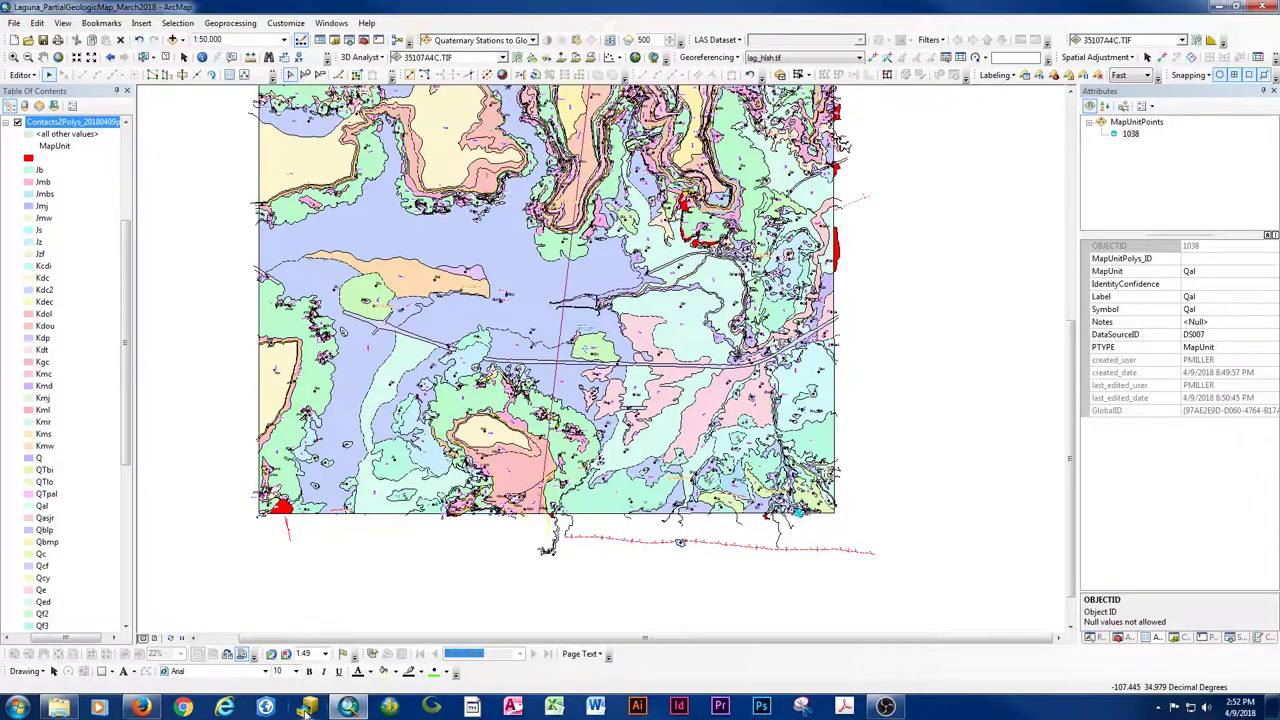
- Review the attributes of the Qt2 polygon, the neighboring Qfy? polygon and the Qfo polygon around the Qtsj unit
scroll(29, 124, up, 5)
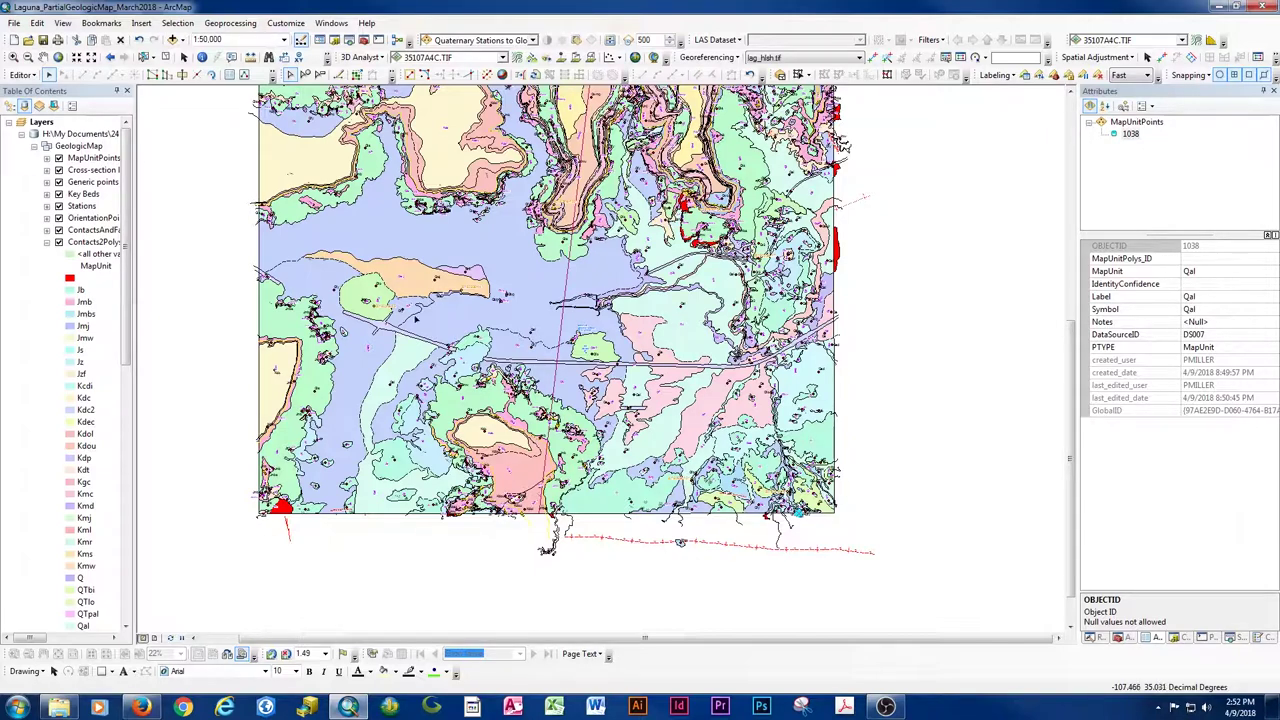
click(476, 272)
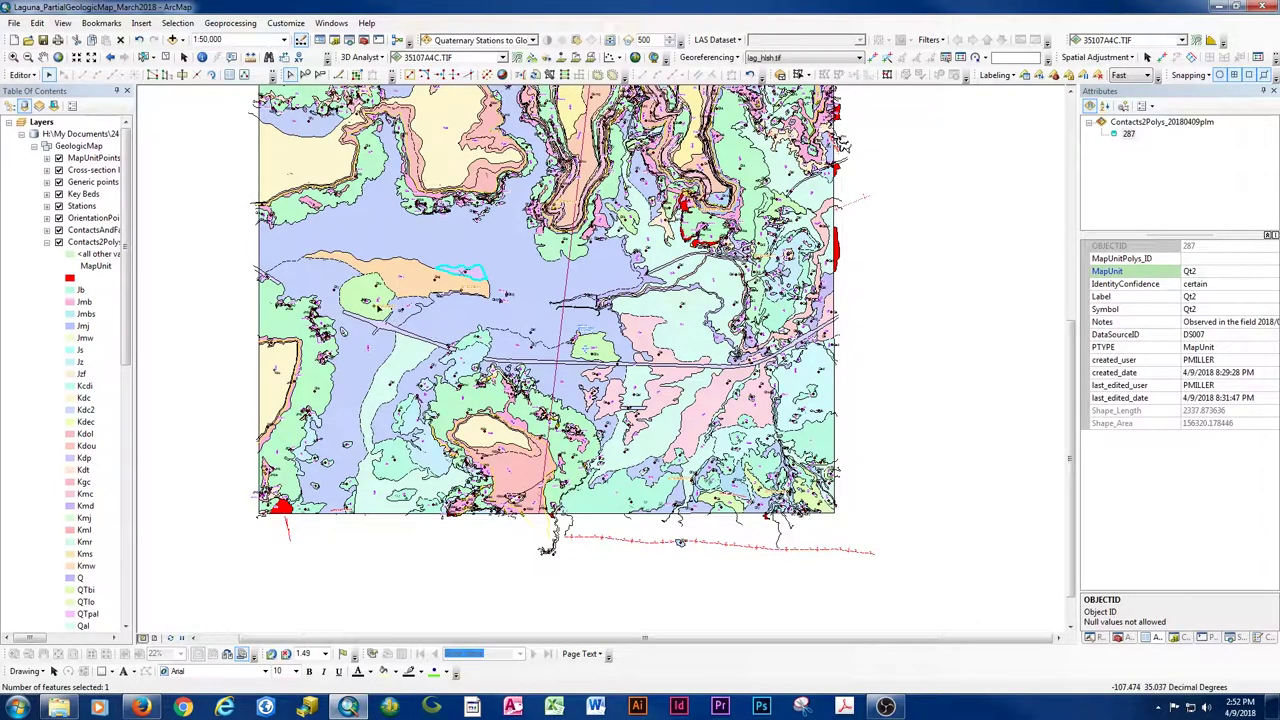
click(399, 318)
scroll(398, 318, up, 4)
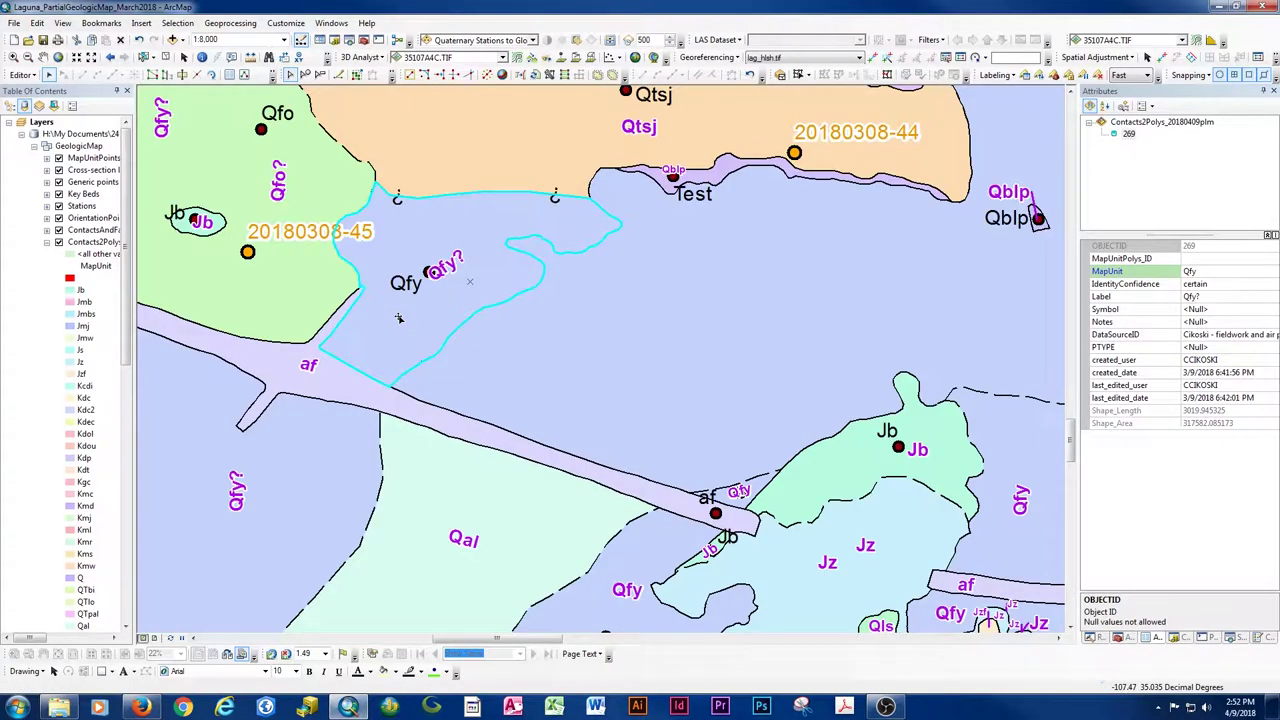
scroll(399, 318, down, 4)
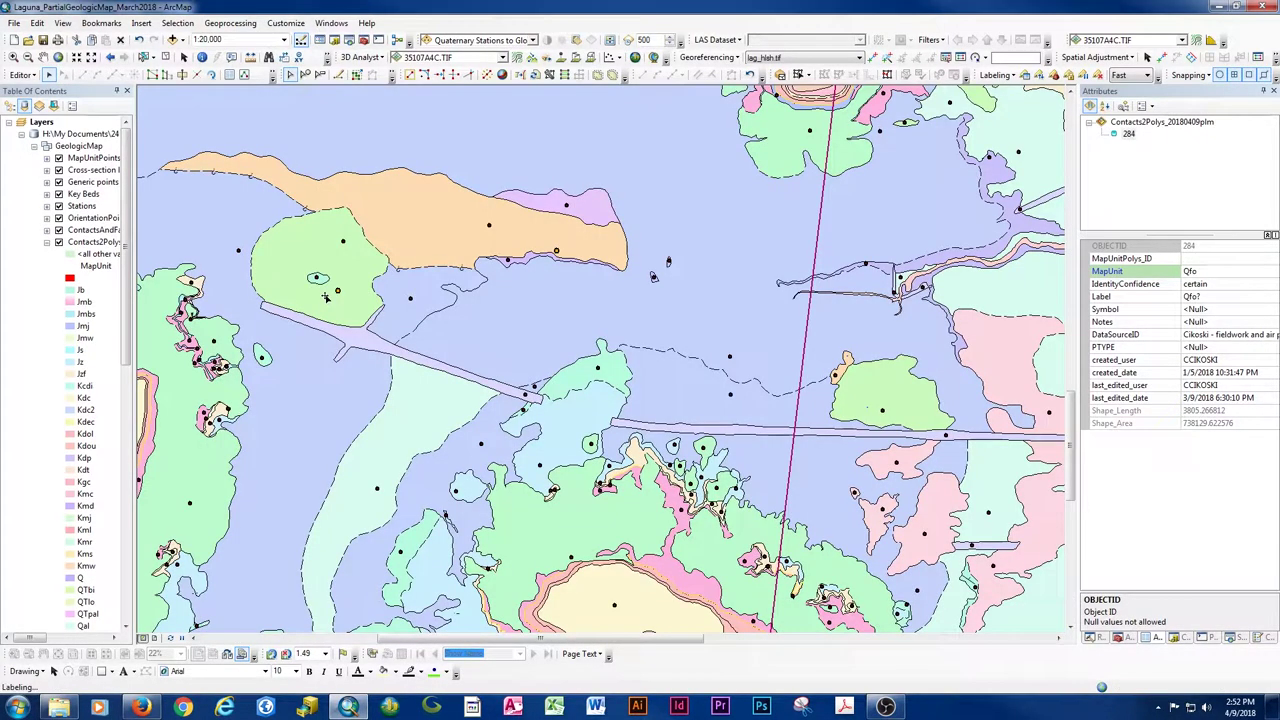
click(325, 298)
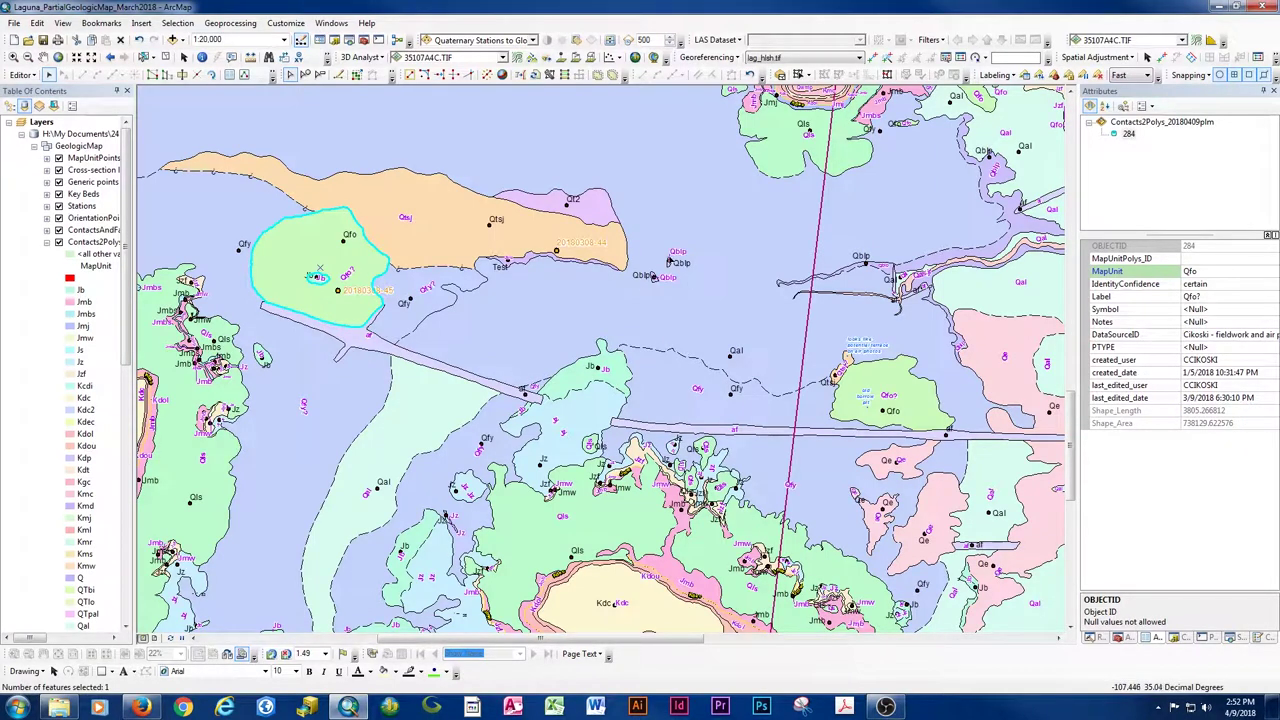
- Select the thin Test polygon along the southern edge of Qtsj and inspect the Test symbol in the polygon layer's legend
click(521, 260)
click(521, 262)
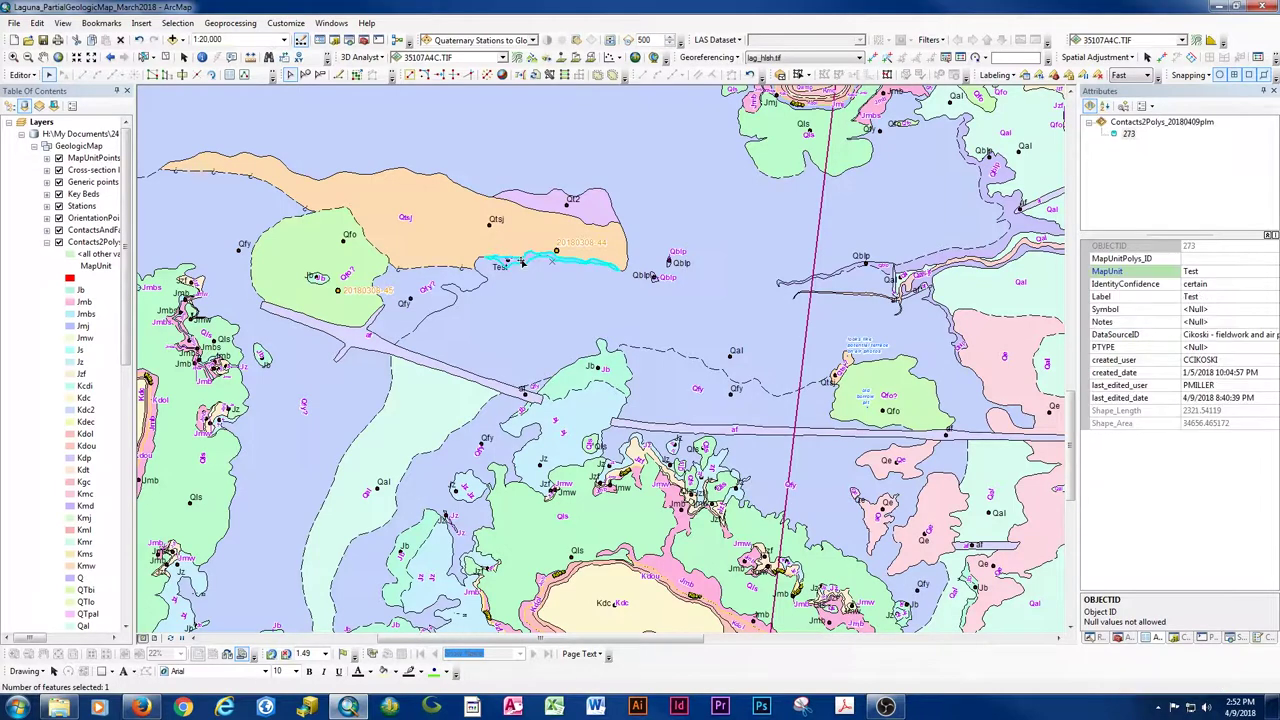
scroll(521, 261, down, 5)
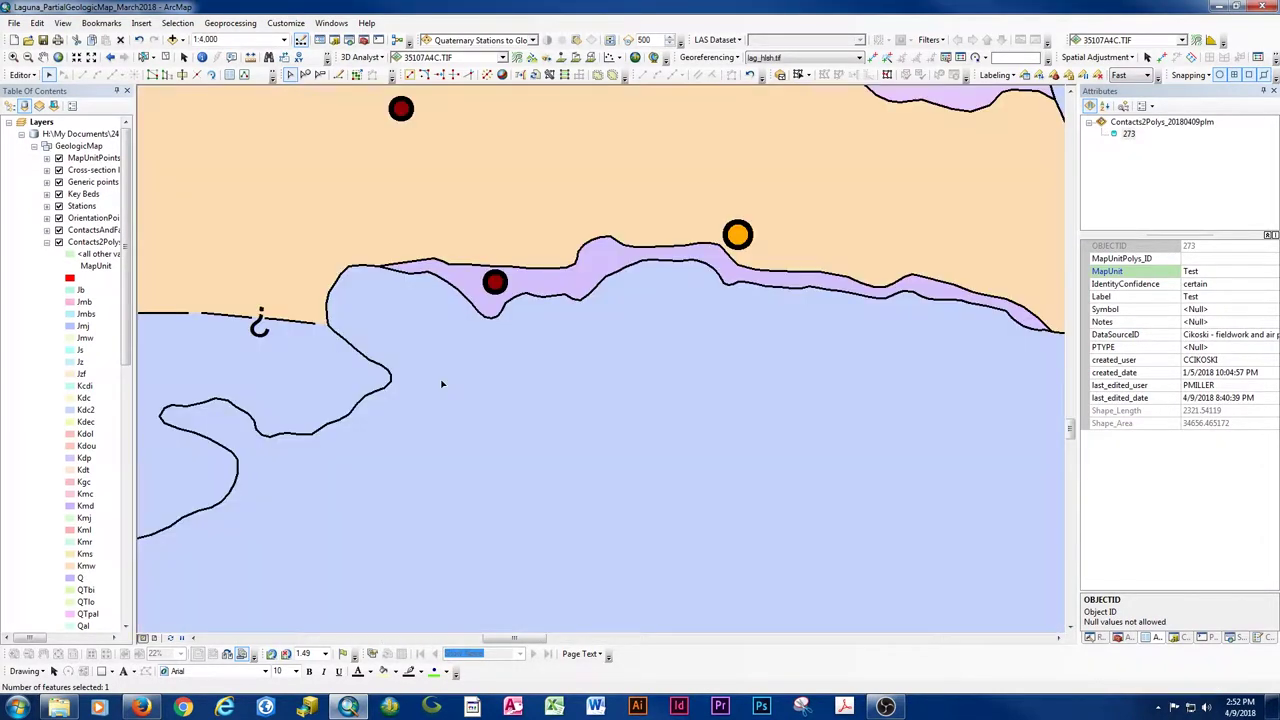
scroll(129, 297, down, 2)
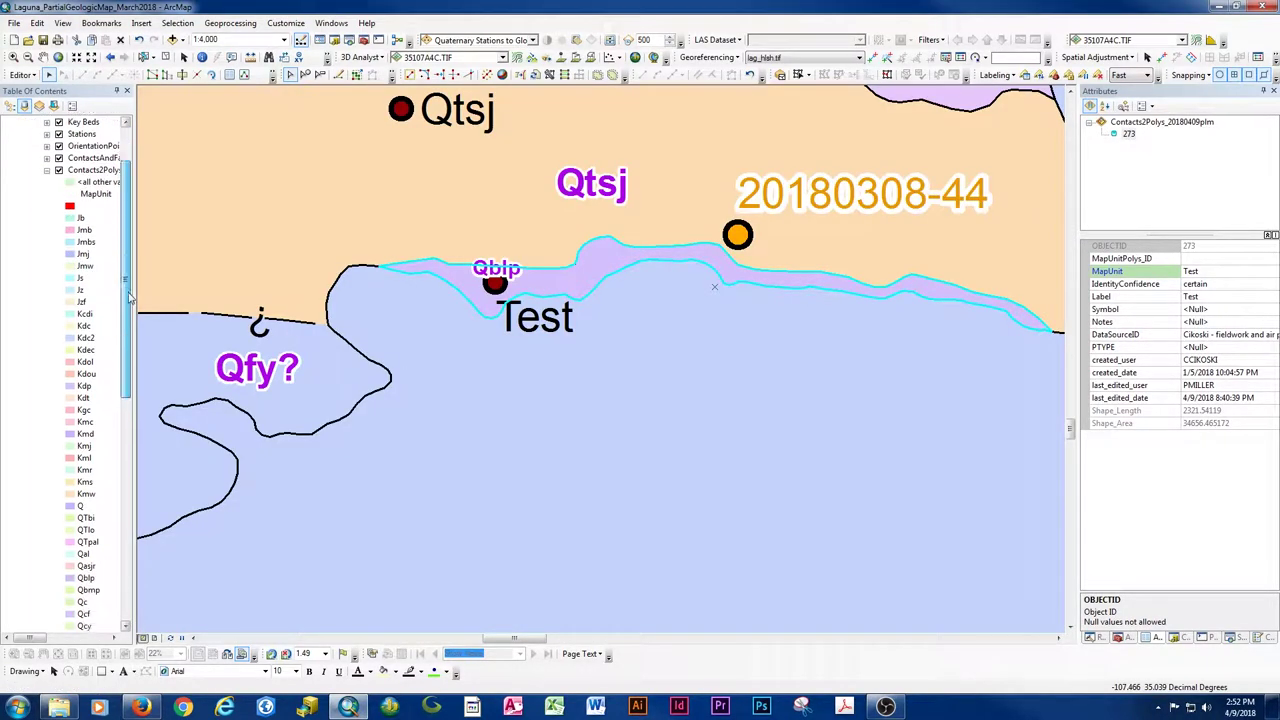
drag(129, 297, 133, 490)
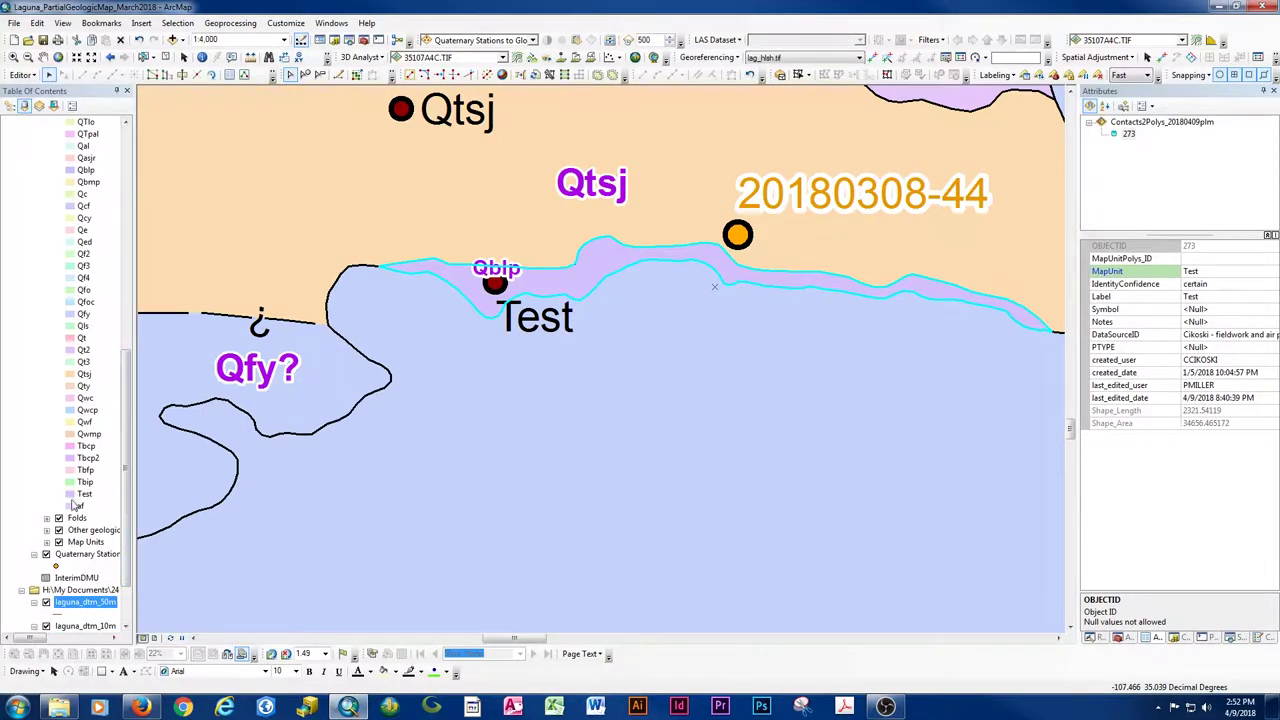
click(70, 495)
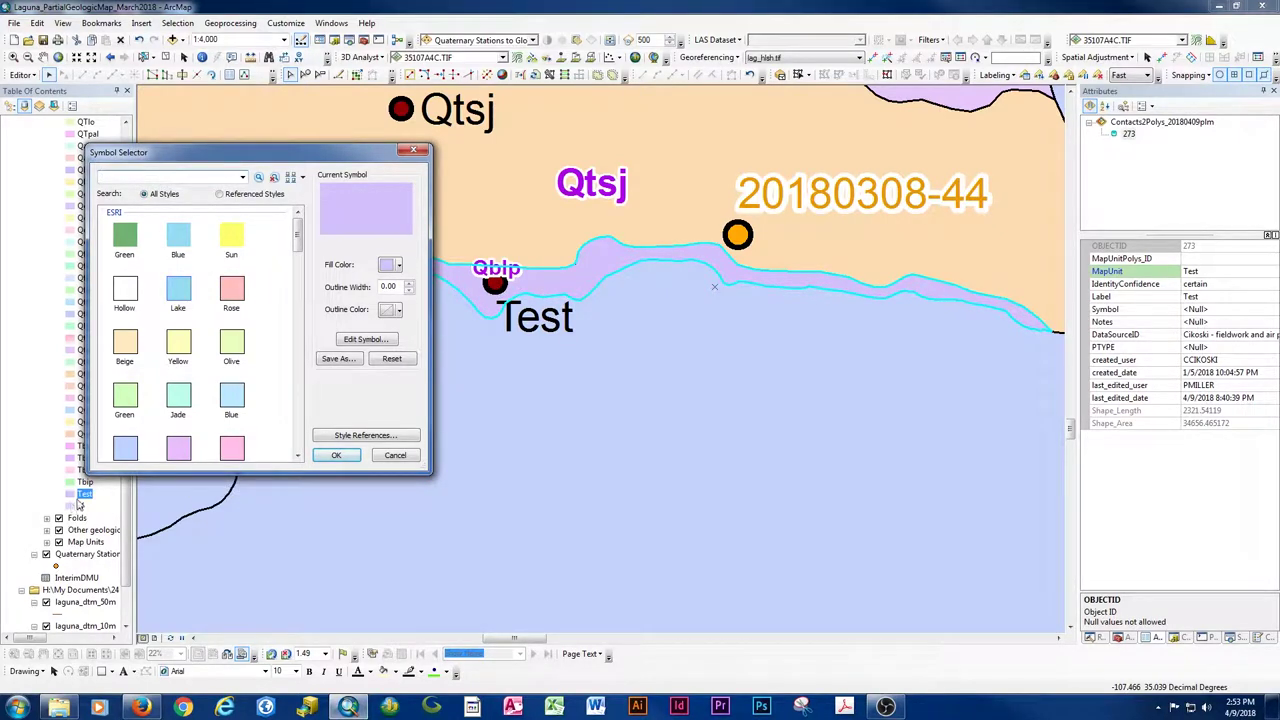
click(336, 455)
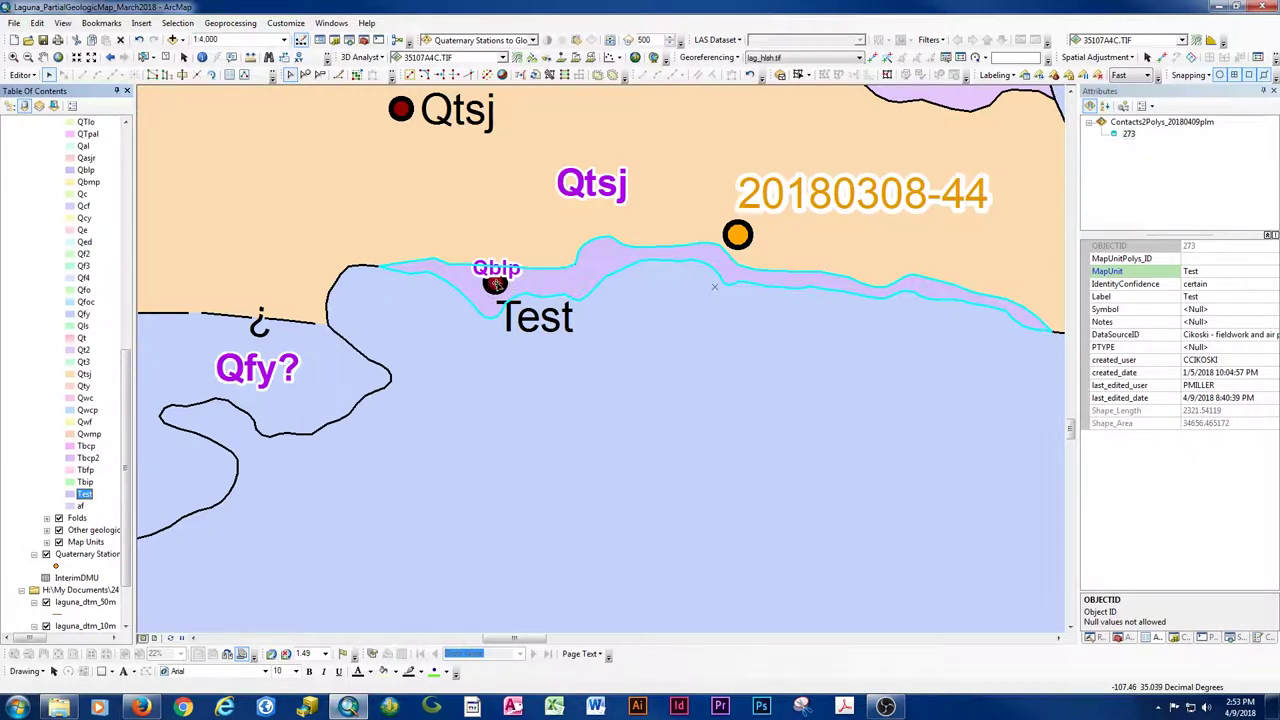
- Compare the attributes of the map unit point labeled Test with those of the polygon surrounding it
click(495, 284)
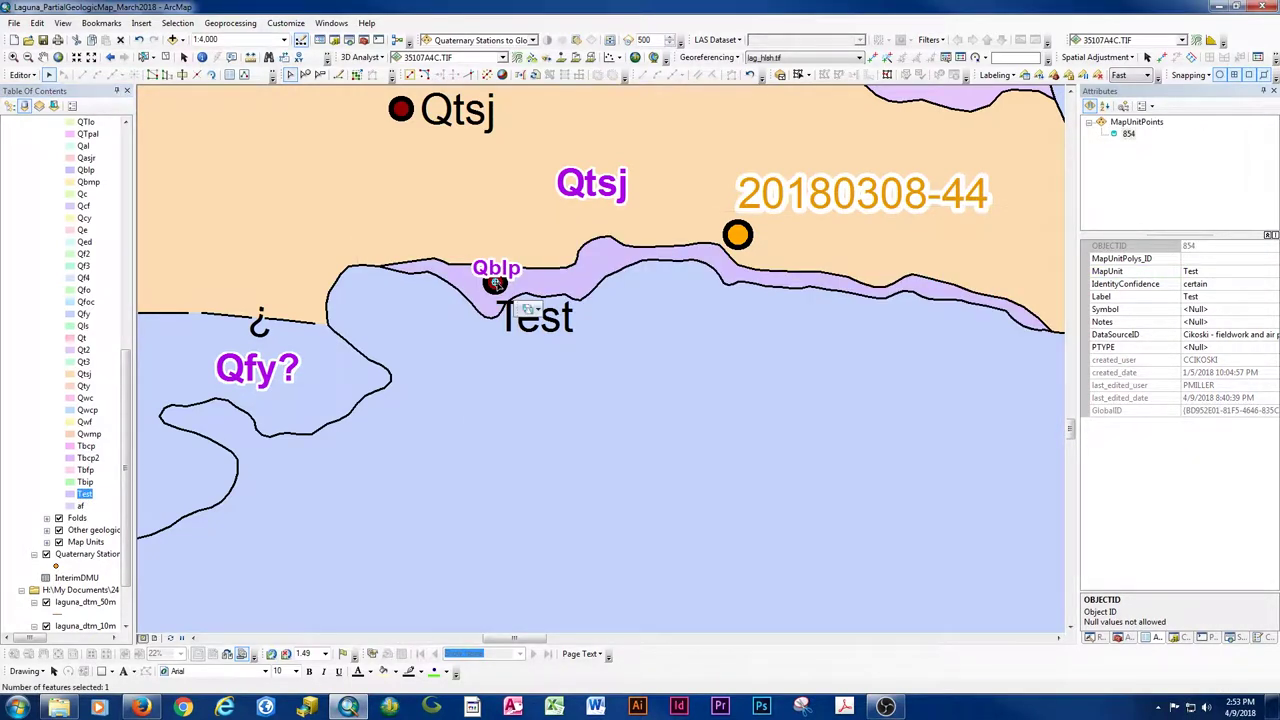
click(562, 284)
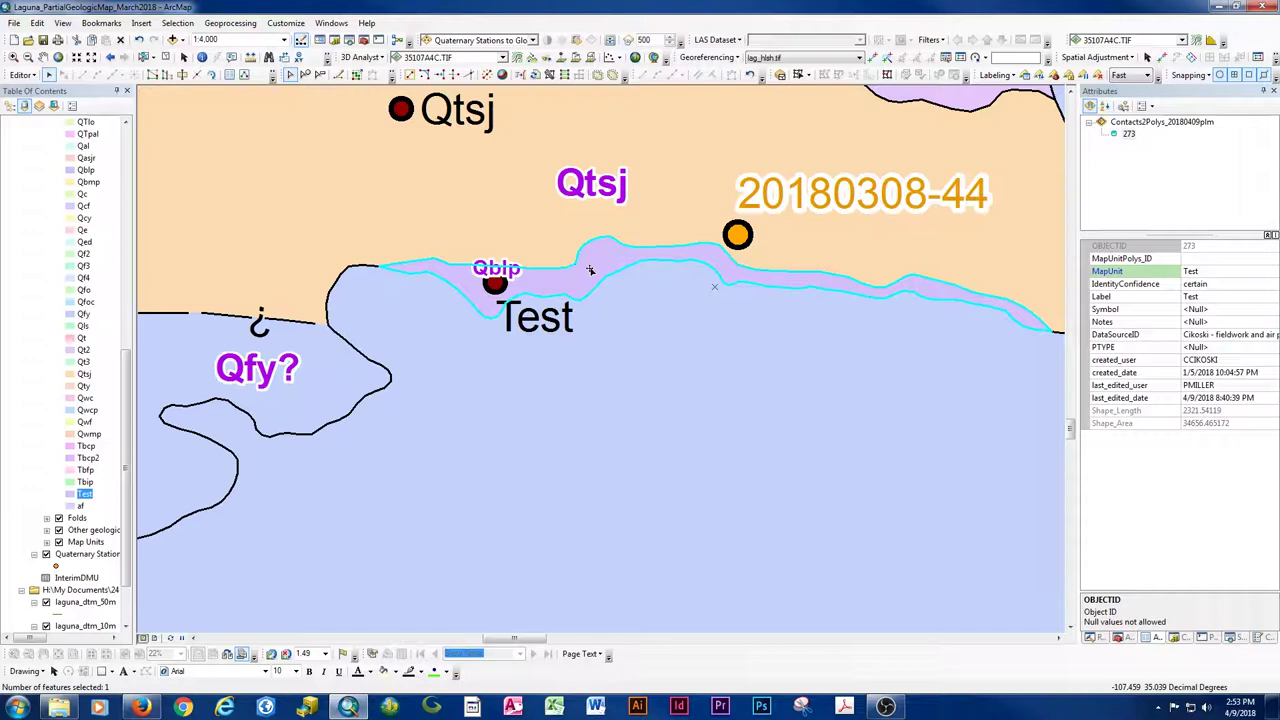
scroll(587, 477, down, 5)
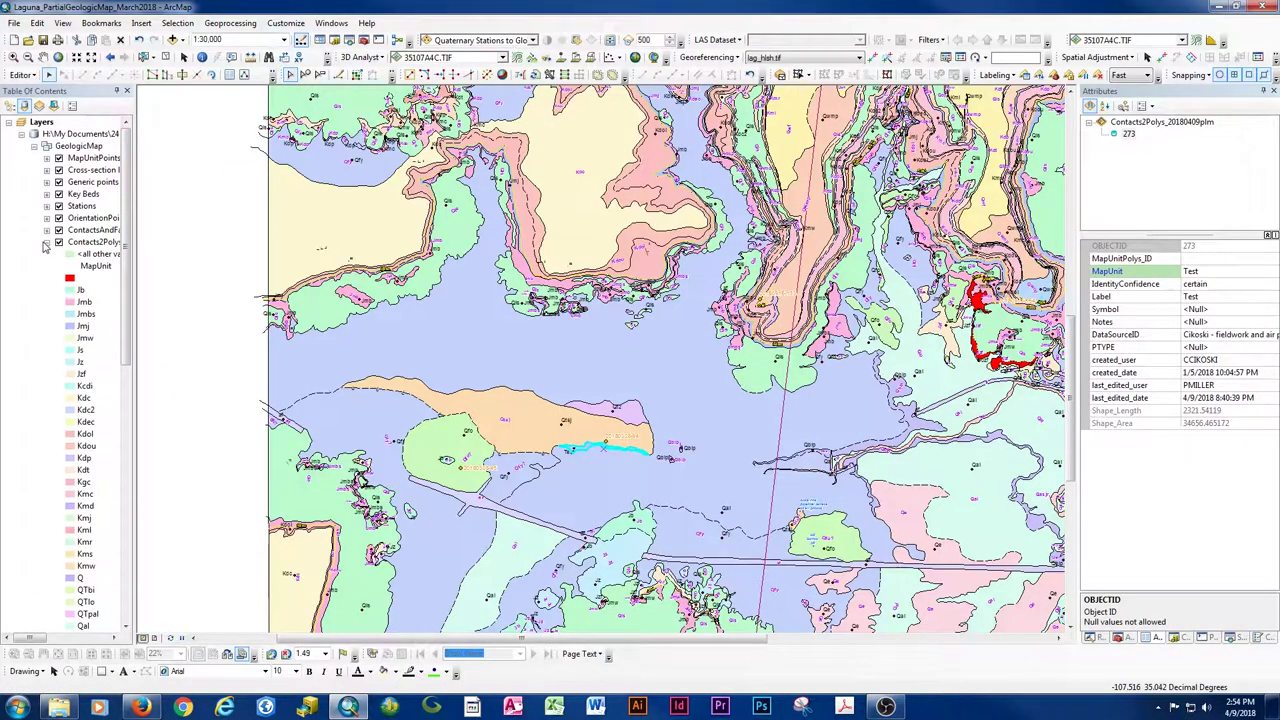
- Collapse the Contacts2Polys legend and review the attributes of the Qt2 contact, the northwestern Qfo contact and the large Qfy polygon
click(46, 243)
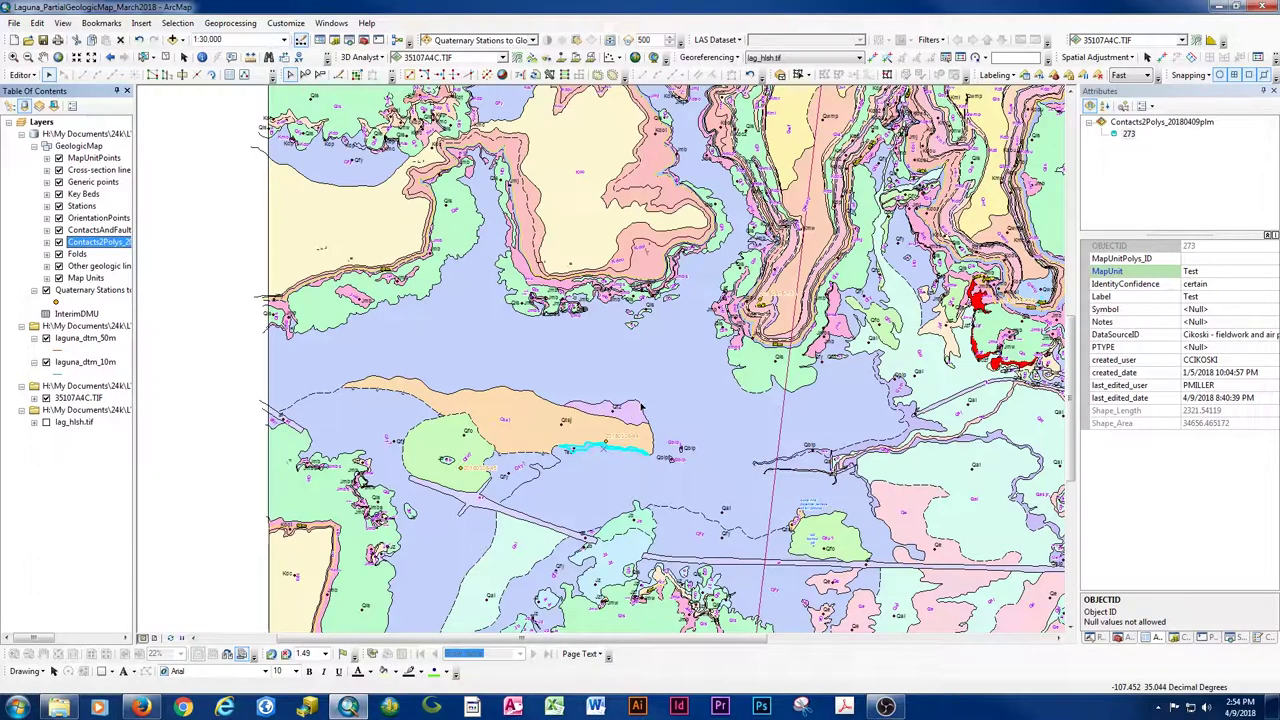
click(655, 422)
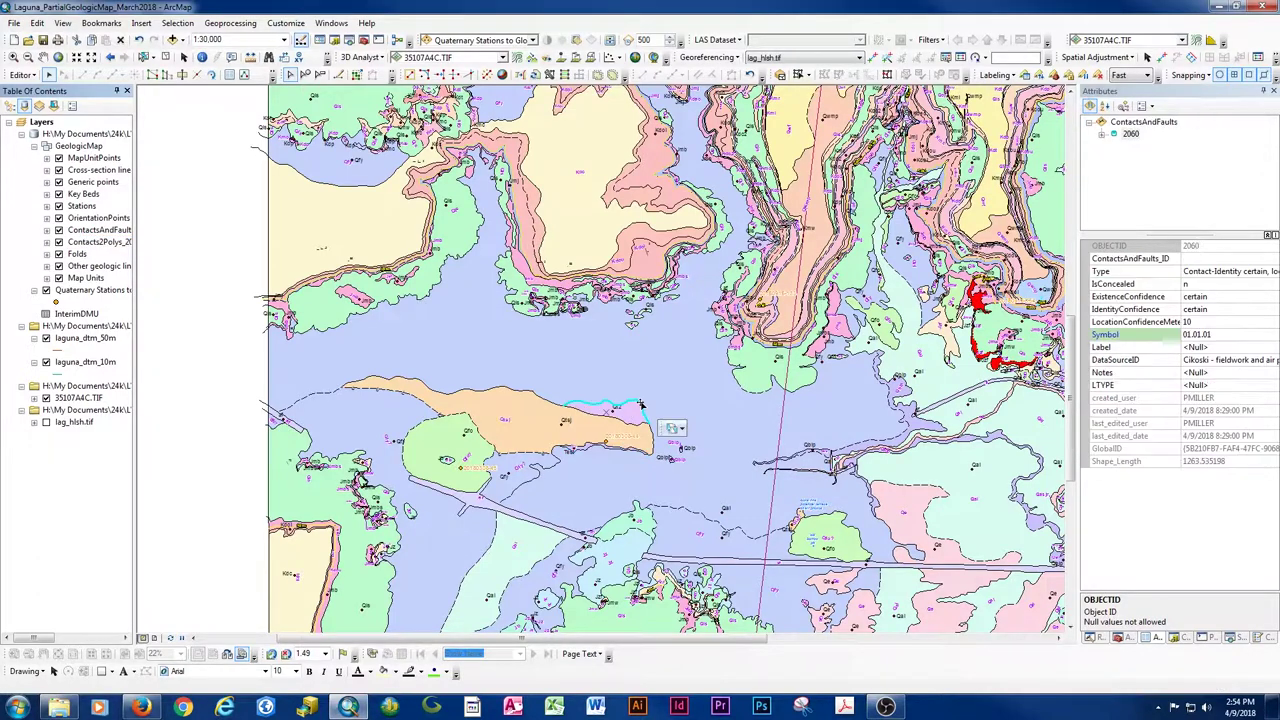
click(421, 426)
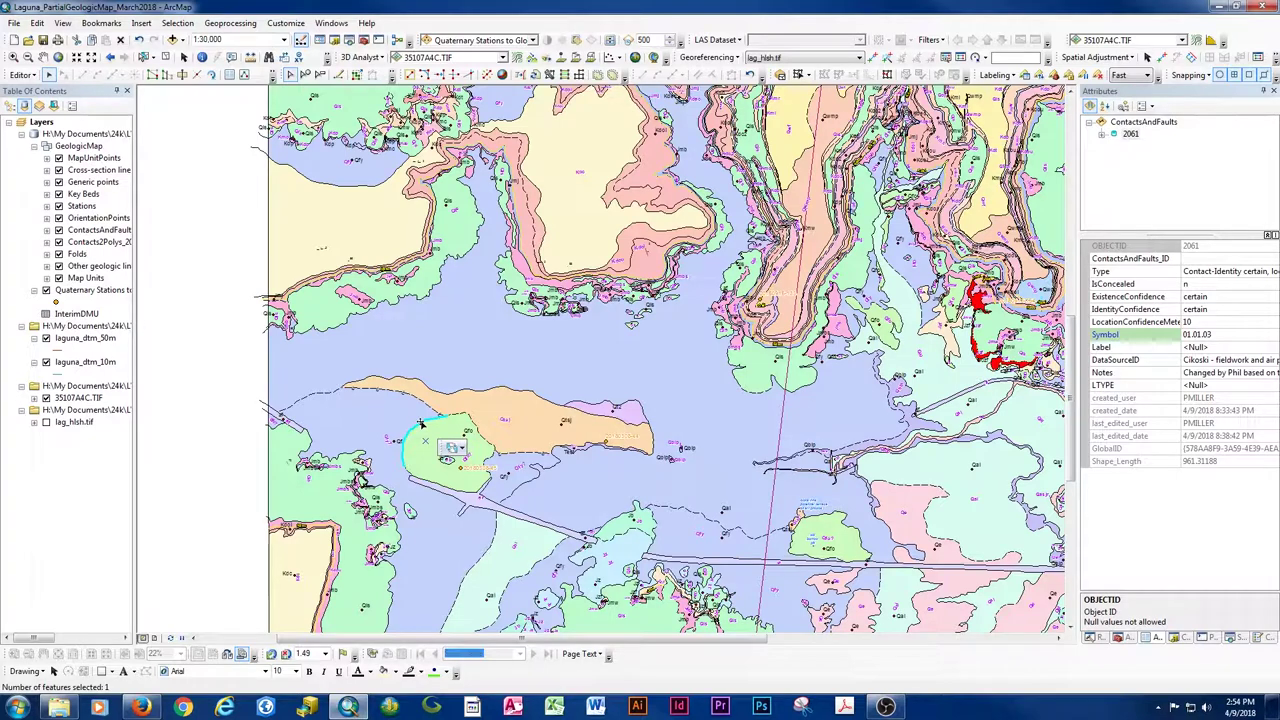
click(464, 356)
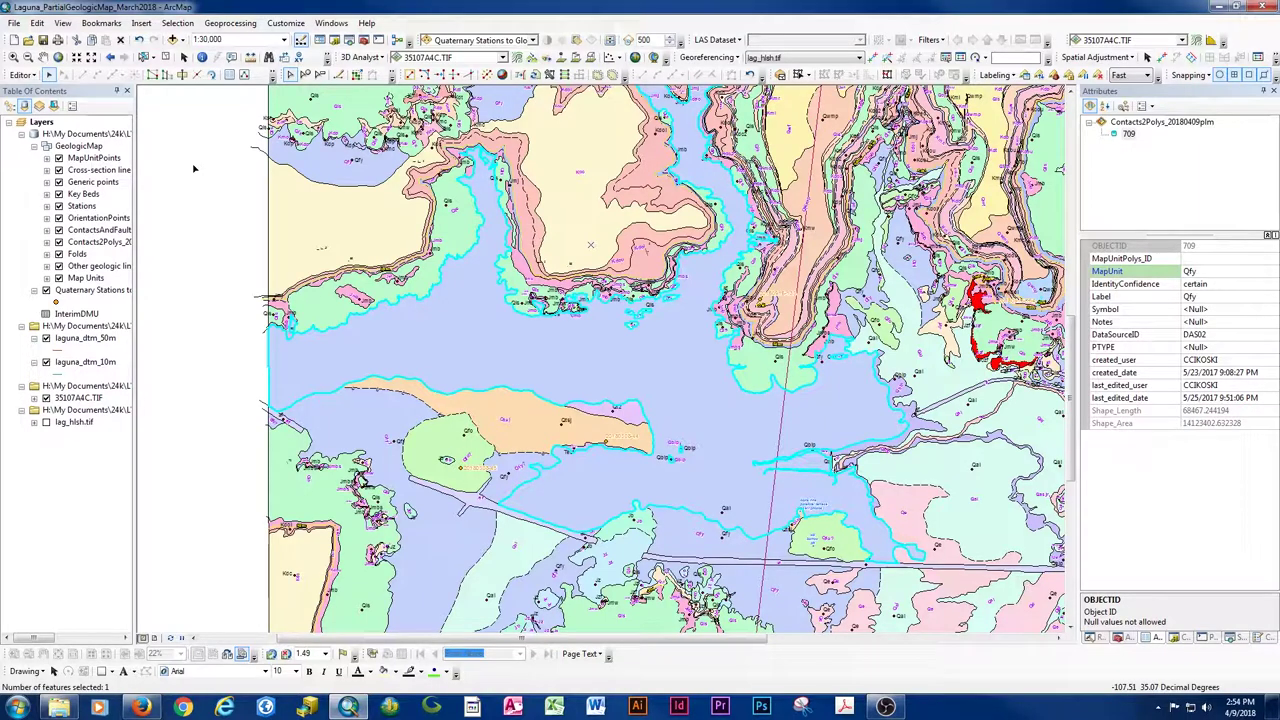
- List the layers by drawing order and widen the table of contents to fit the full layer names
click(9, 105)
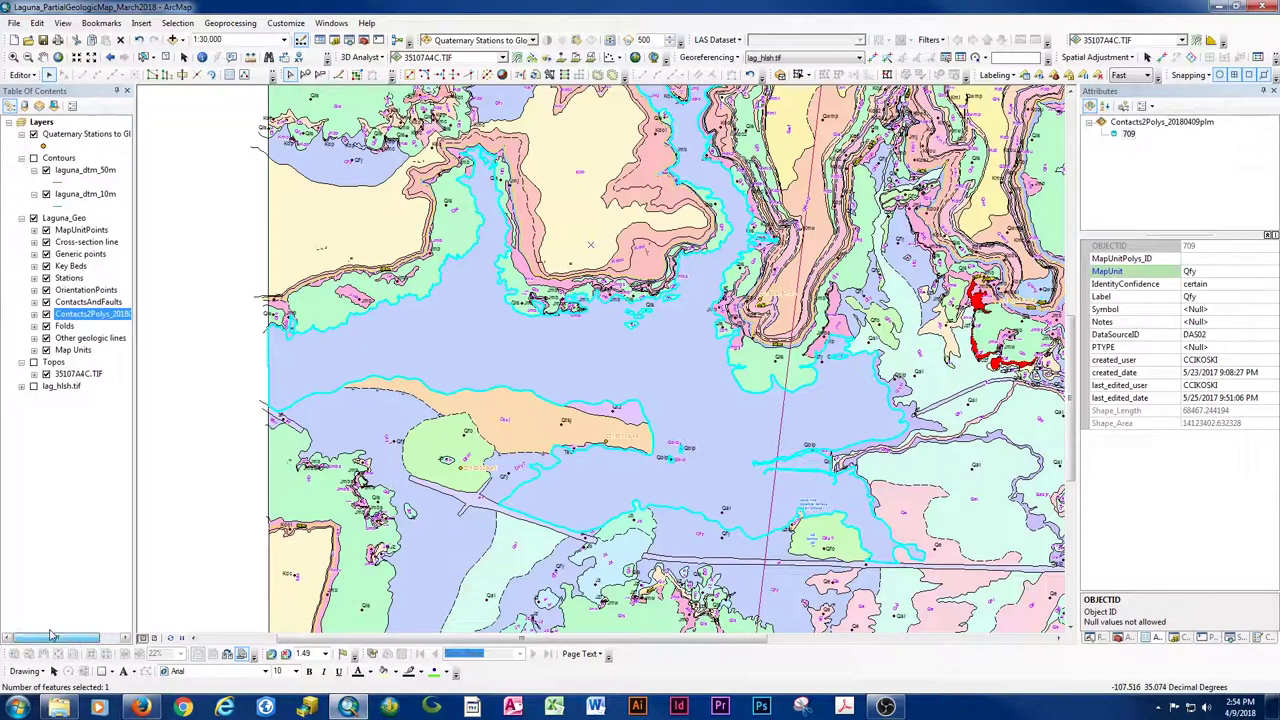
drag(134, 388, 208, 383)
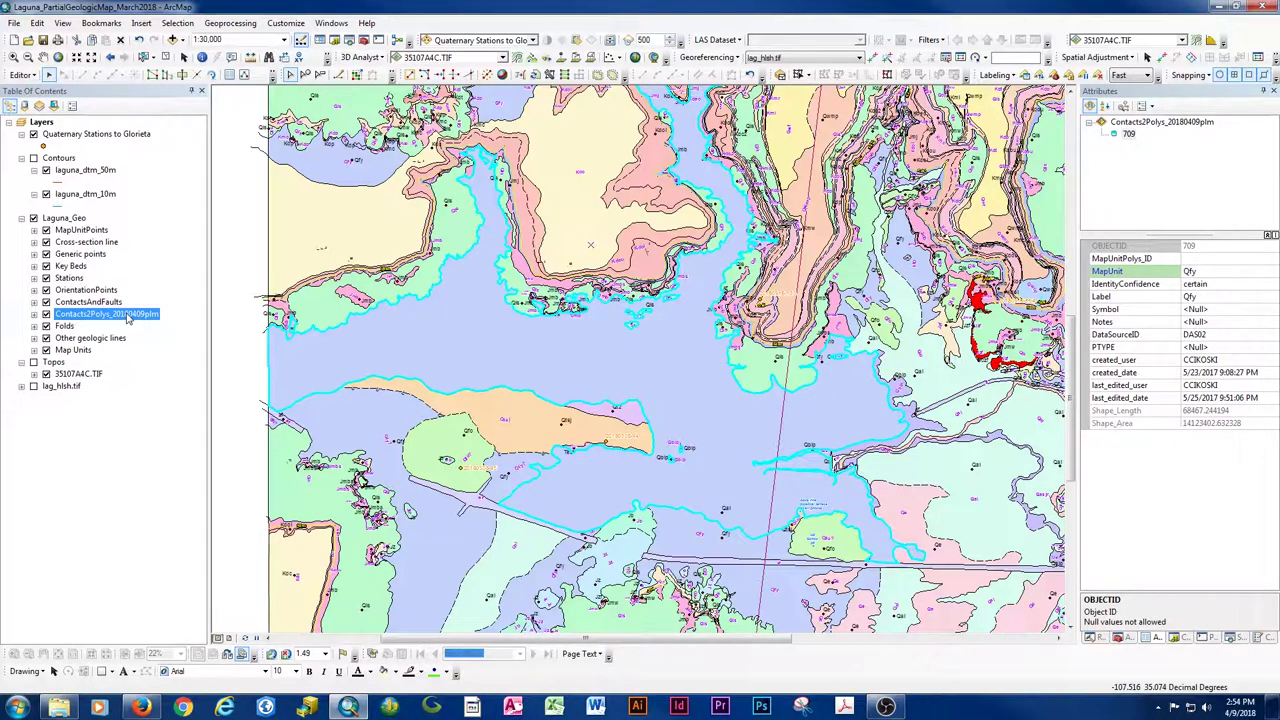
- Start sharing the map as a map package saved to file and browse for its save location
click(18, 27)
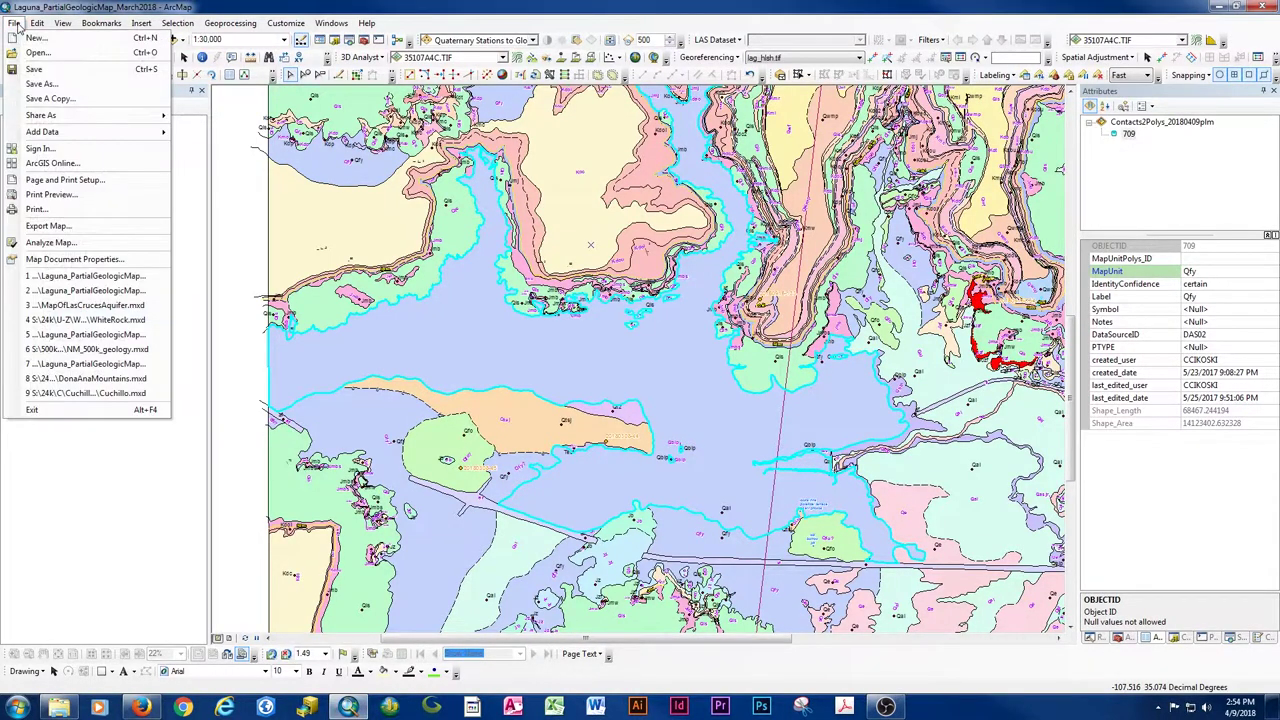
mouse_move(48, 117)
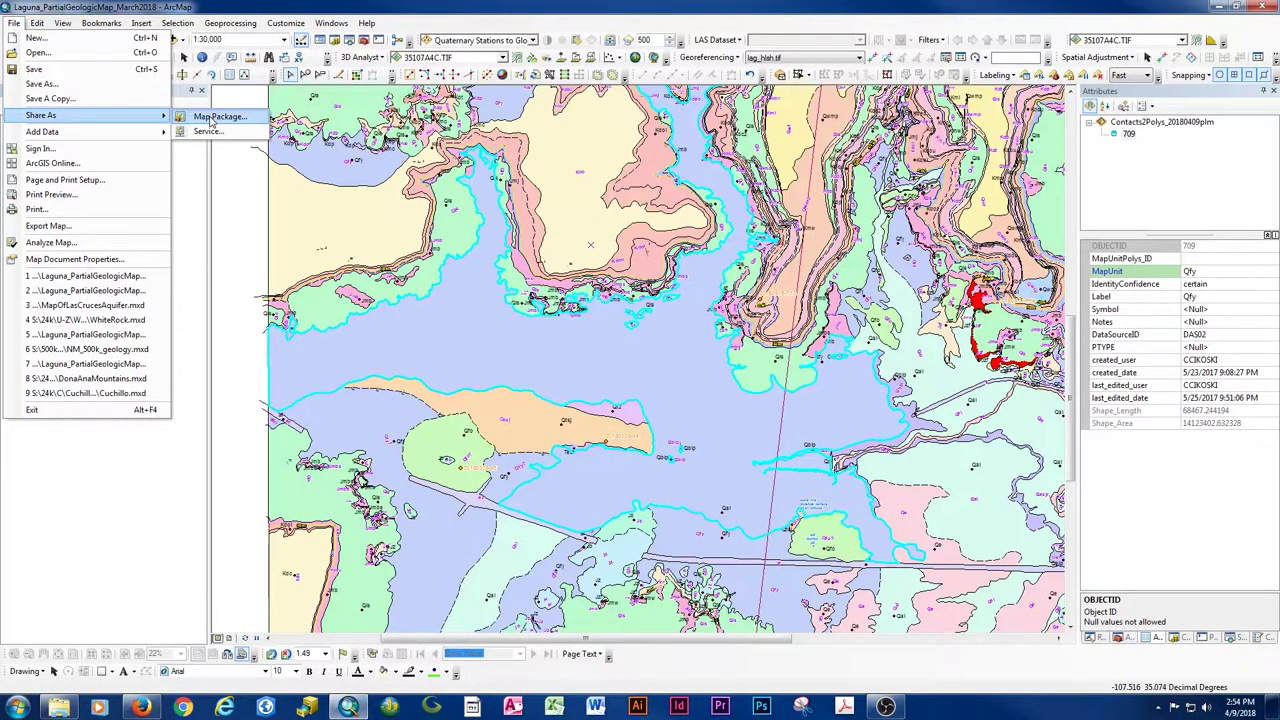
click(212, 117)
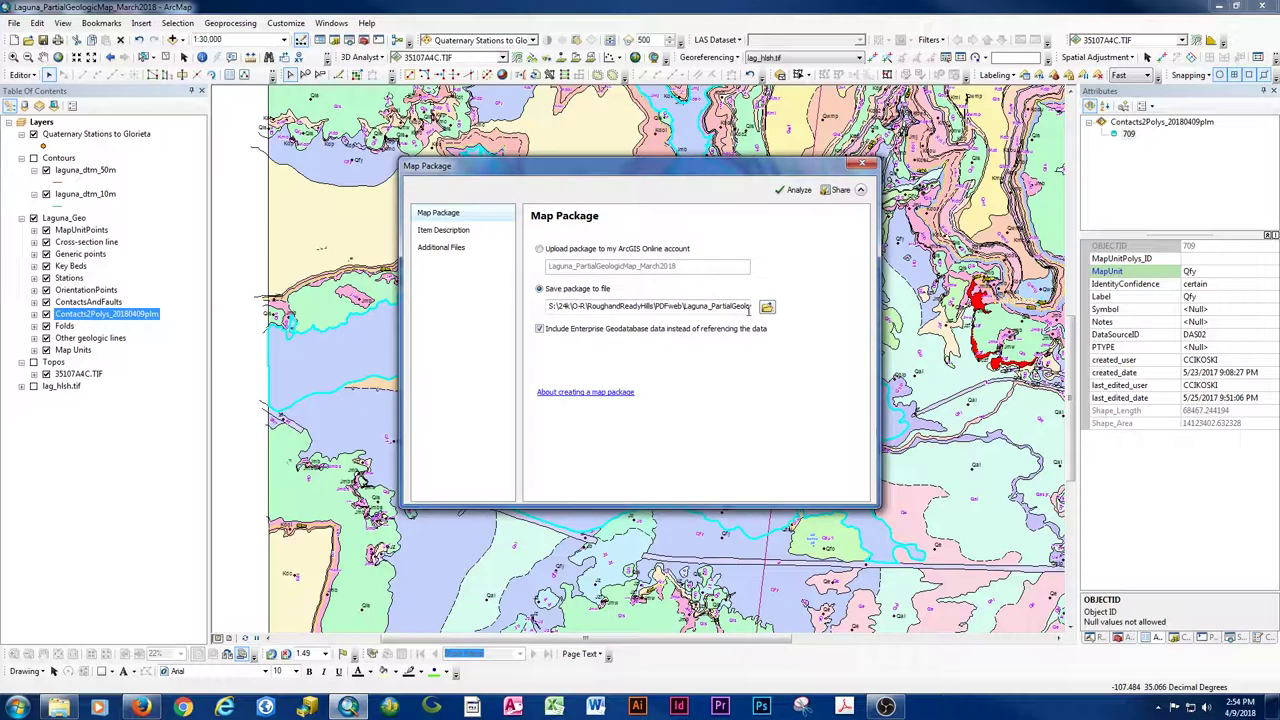
click(767, 306)
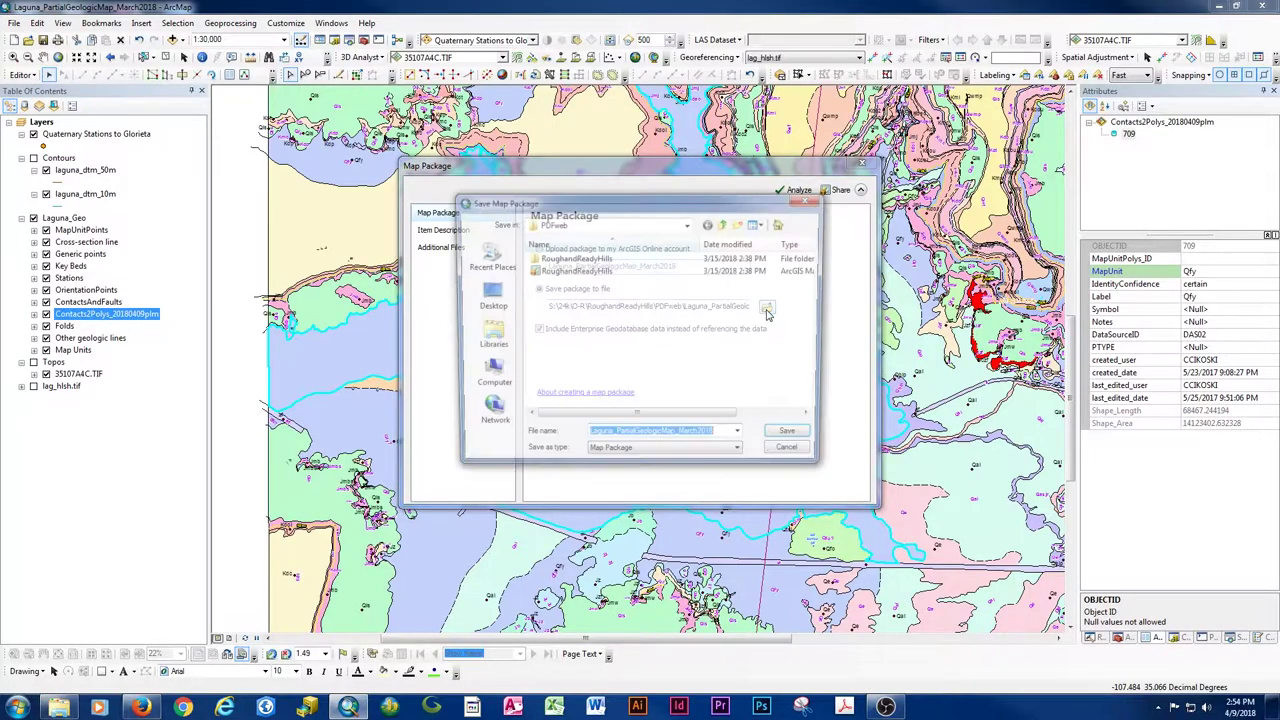
- Choose the folder My Documents\24k\L\Laguna\v105 on the H: drive as the map package's save location
click(586, 223)
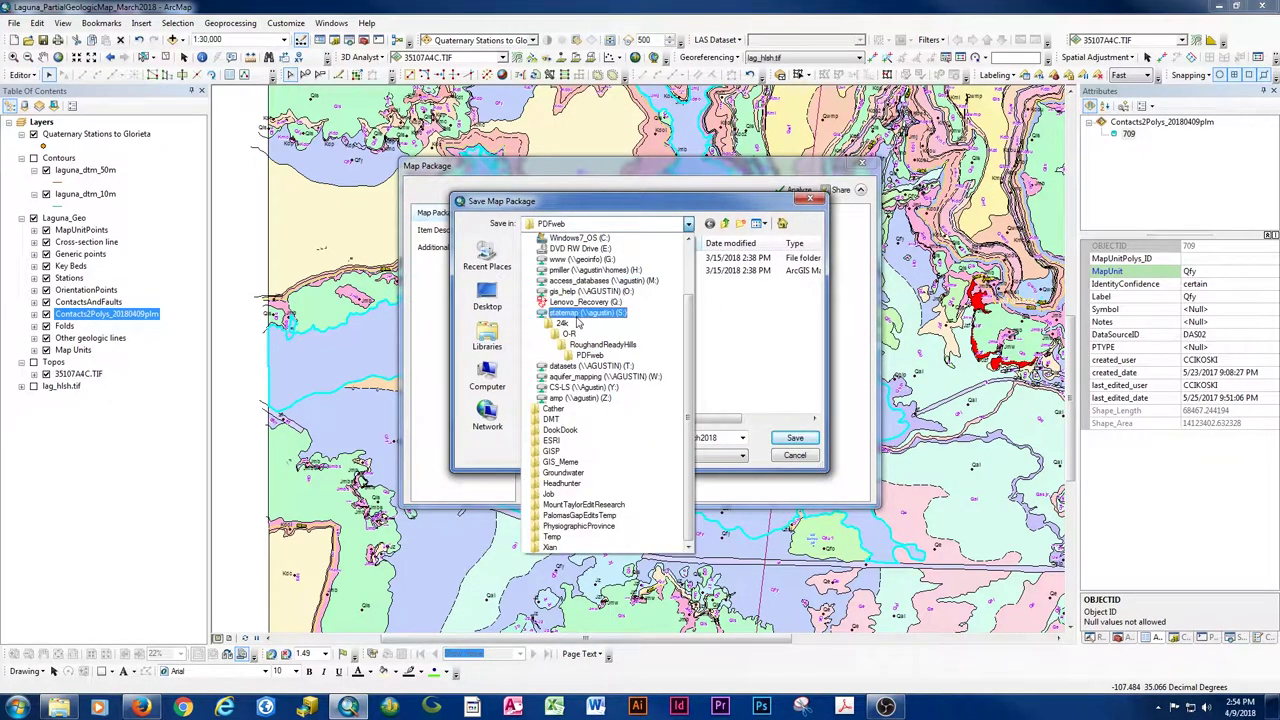
click(585, 270)
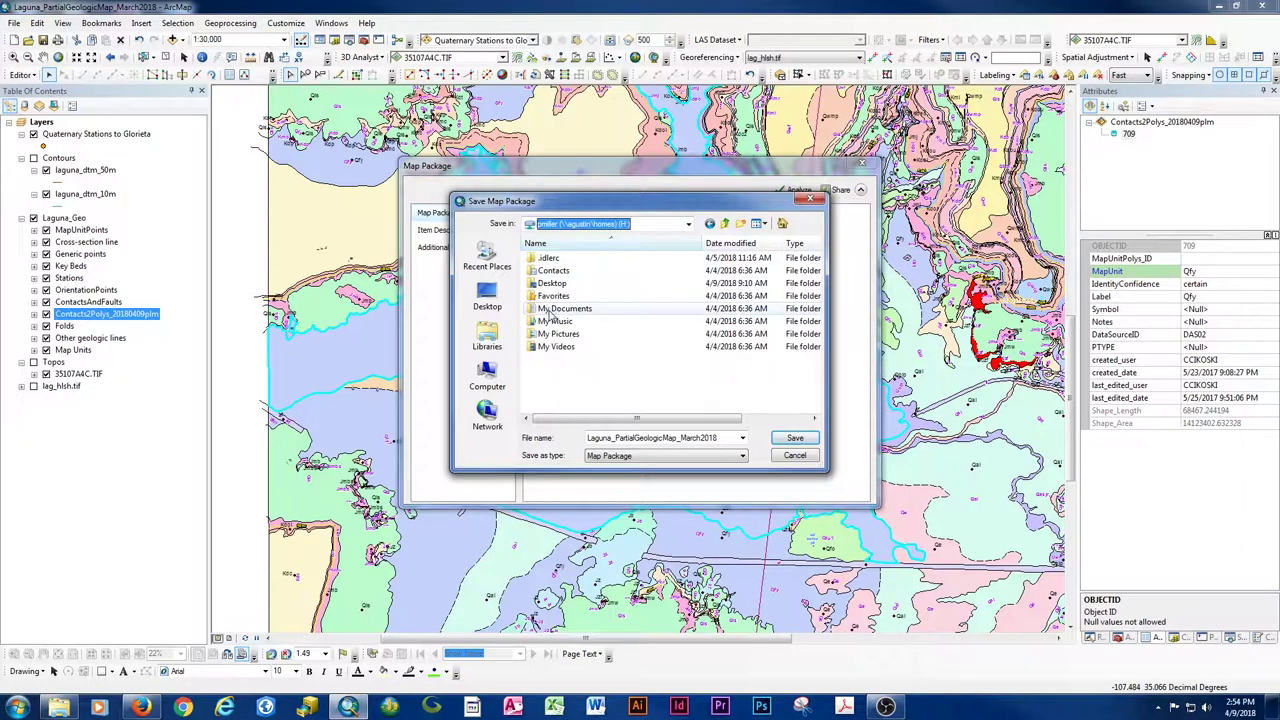
double_click(549, 310)
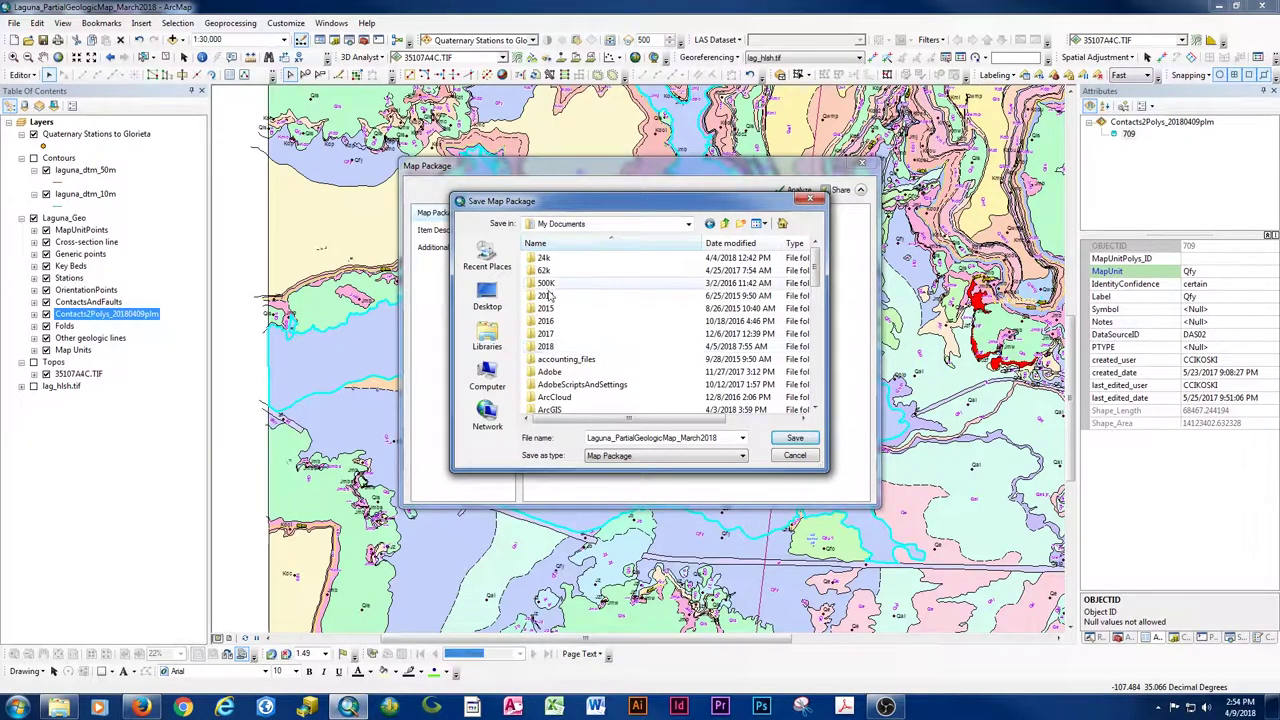
double_click(544, 258)
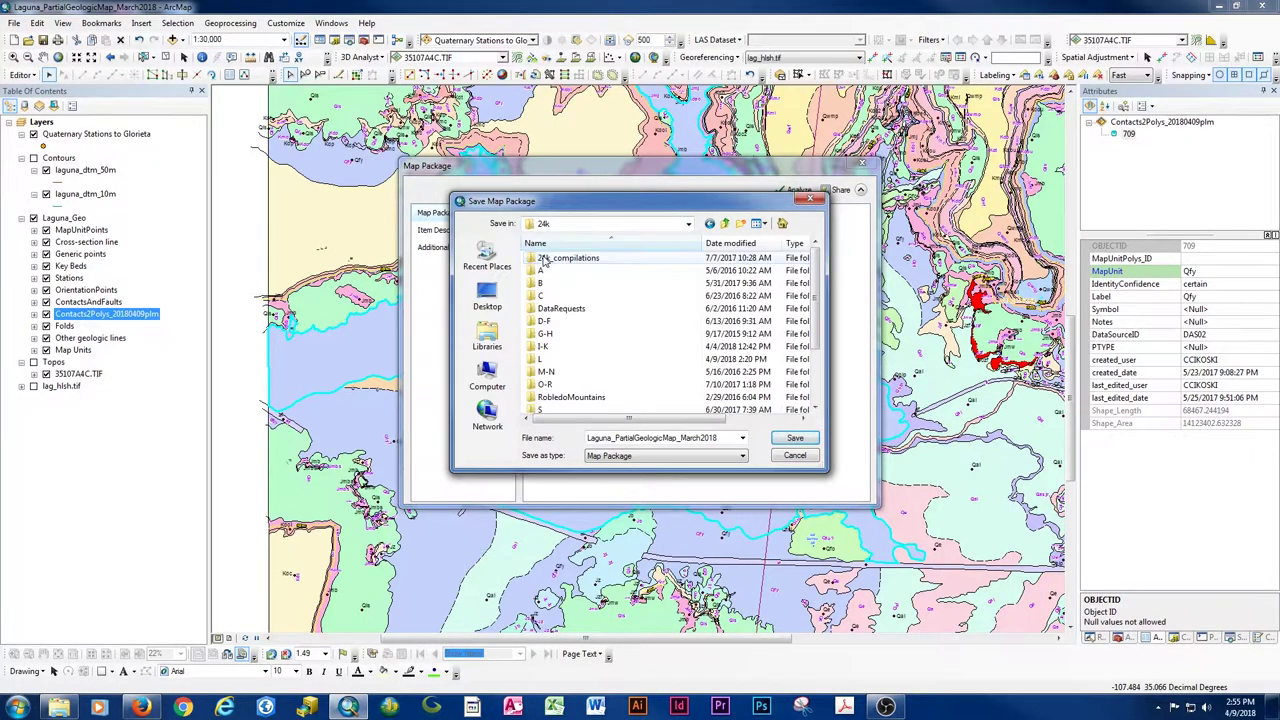
double_click(541, 359)
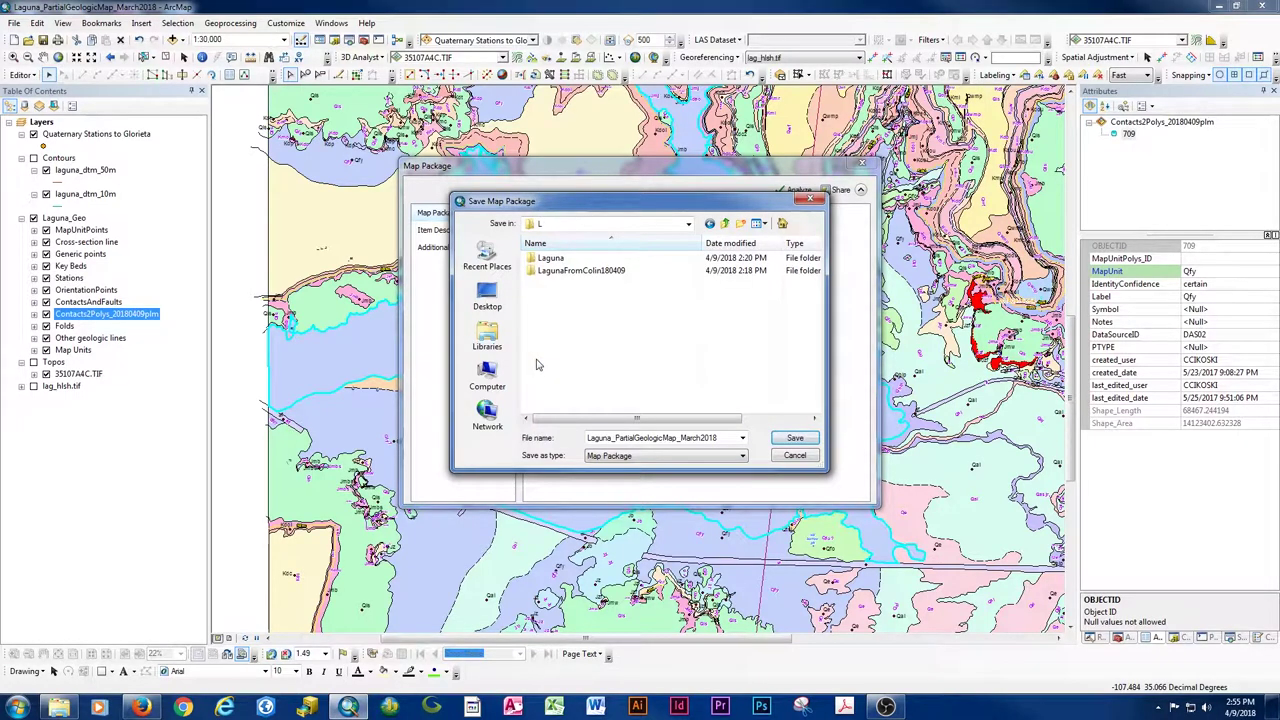
click(551, 258)
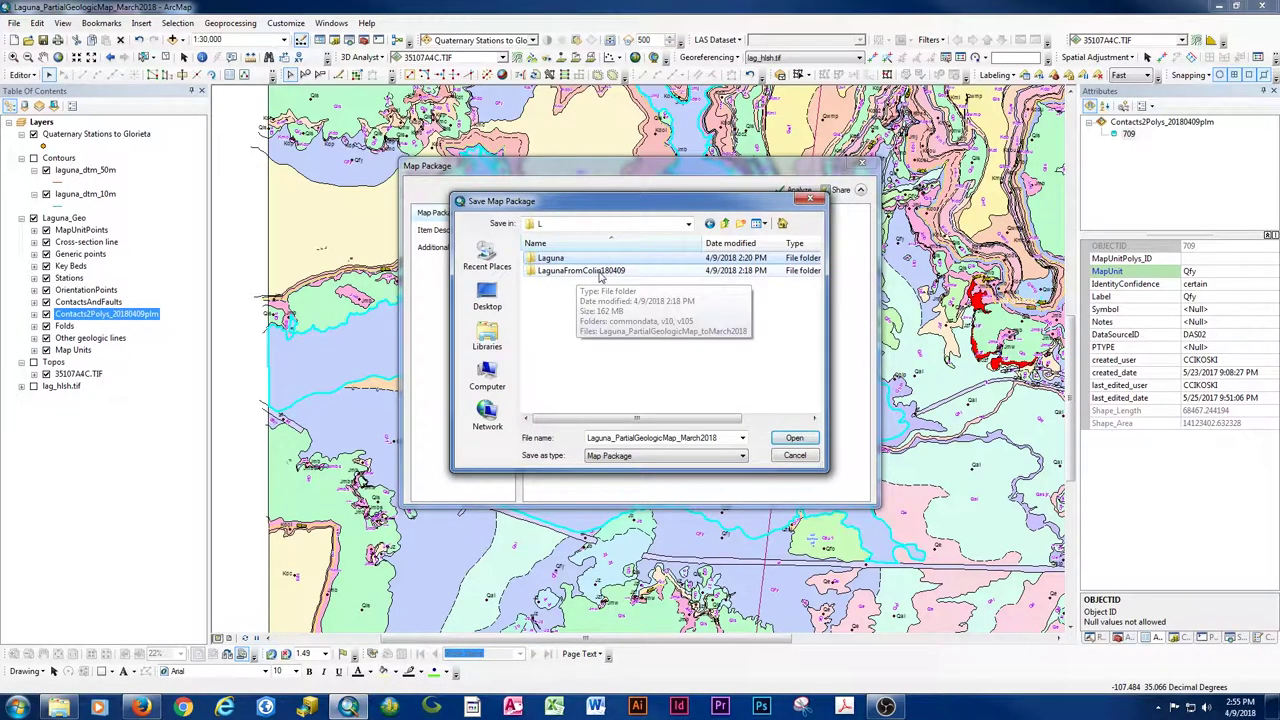
double_click(543, 259)
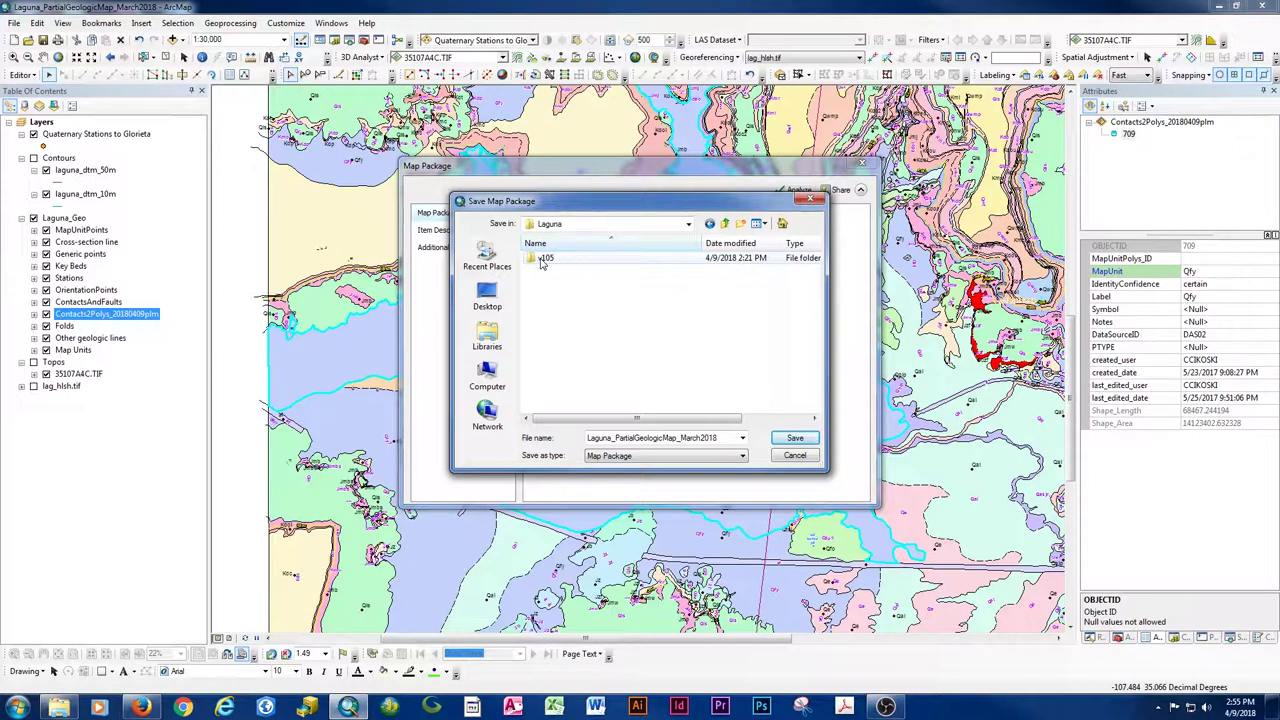
click(542, 259)
double_click(542, 259)
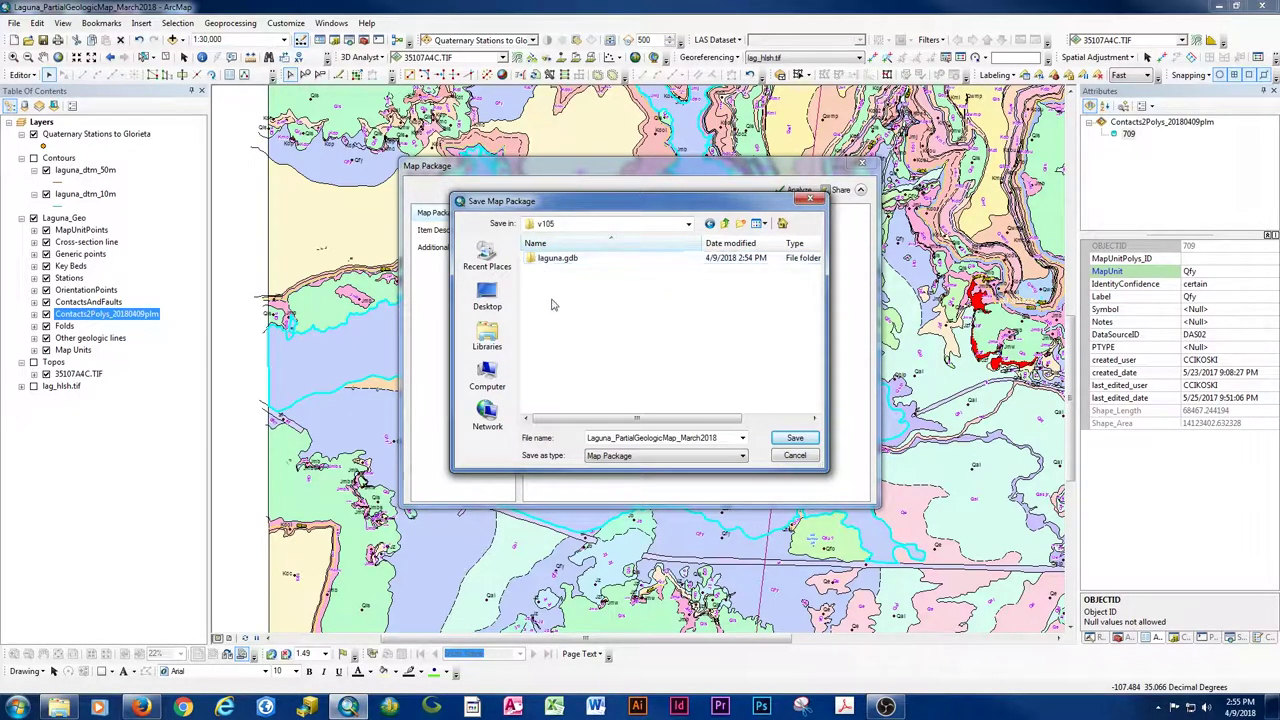
- Name the map package Laguna_PartialGeologicMap_PLM007-April2018 and save it in the v105 folder
click(722, 437)
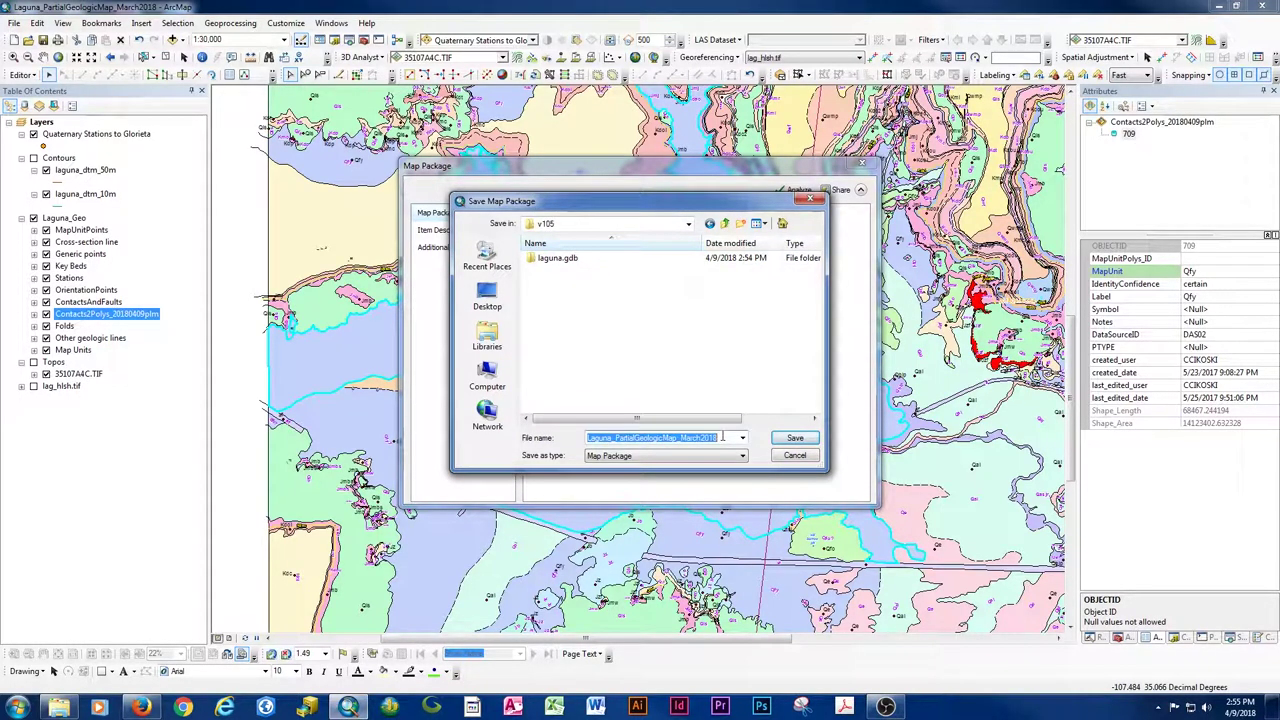
click(722, 437)
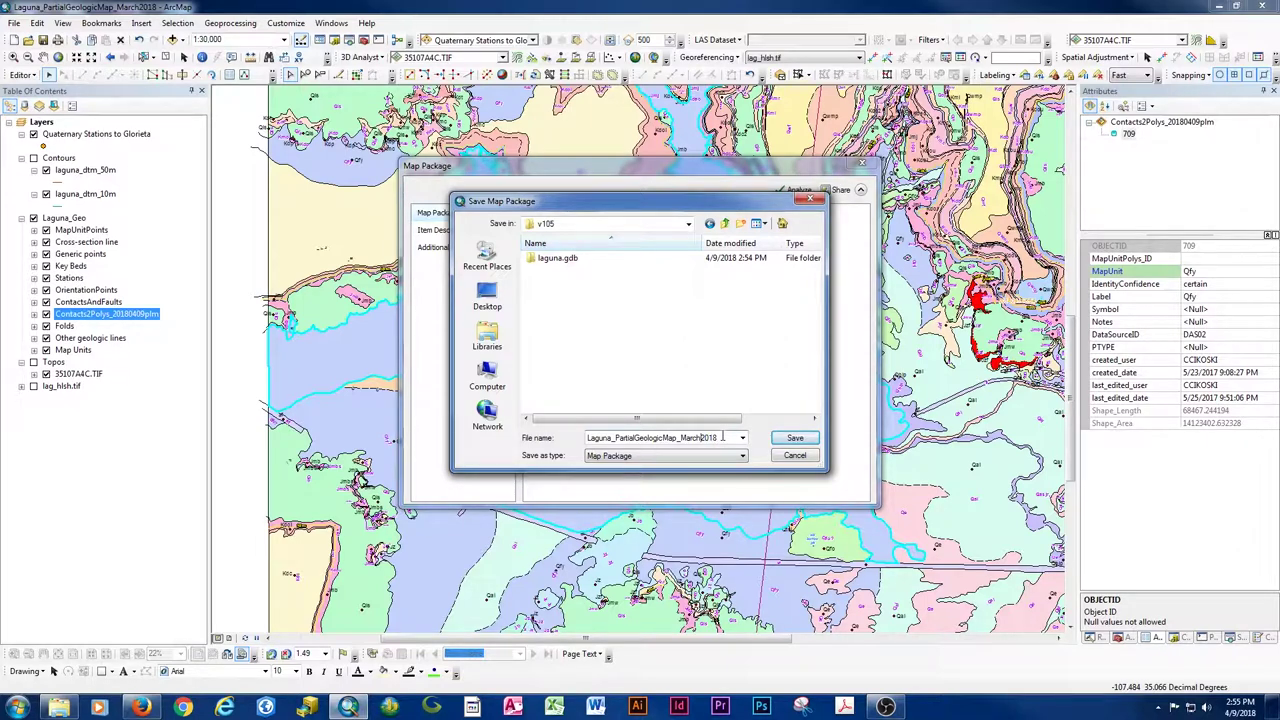
key(shift+Left)
key(shift+Left)
key(BackSpace)
text(April)
text(PLM)
text(-)
text(007)
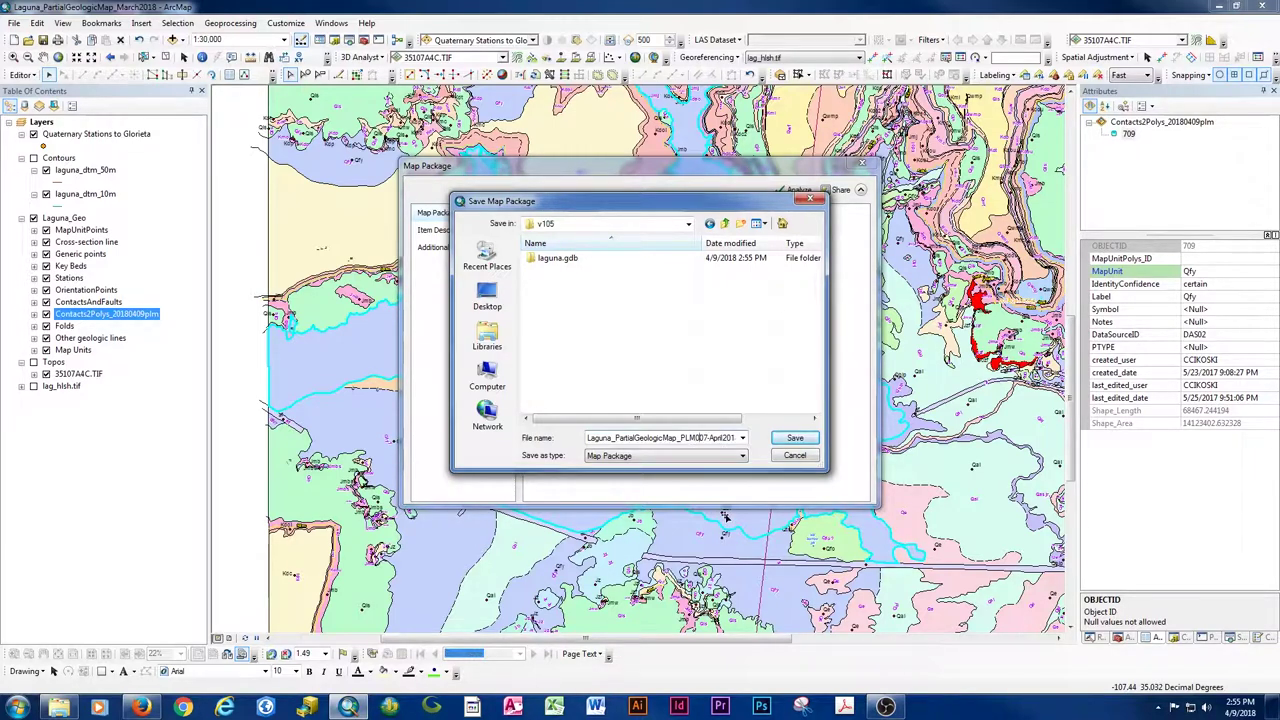
text(8)
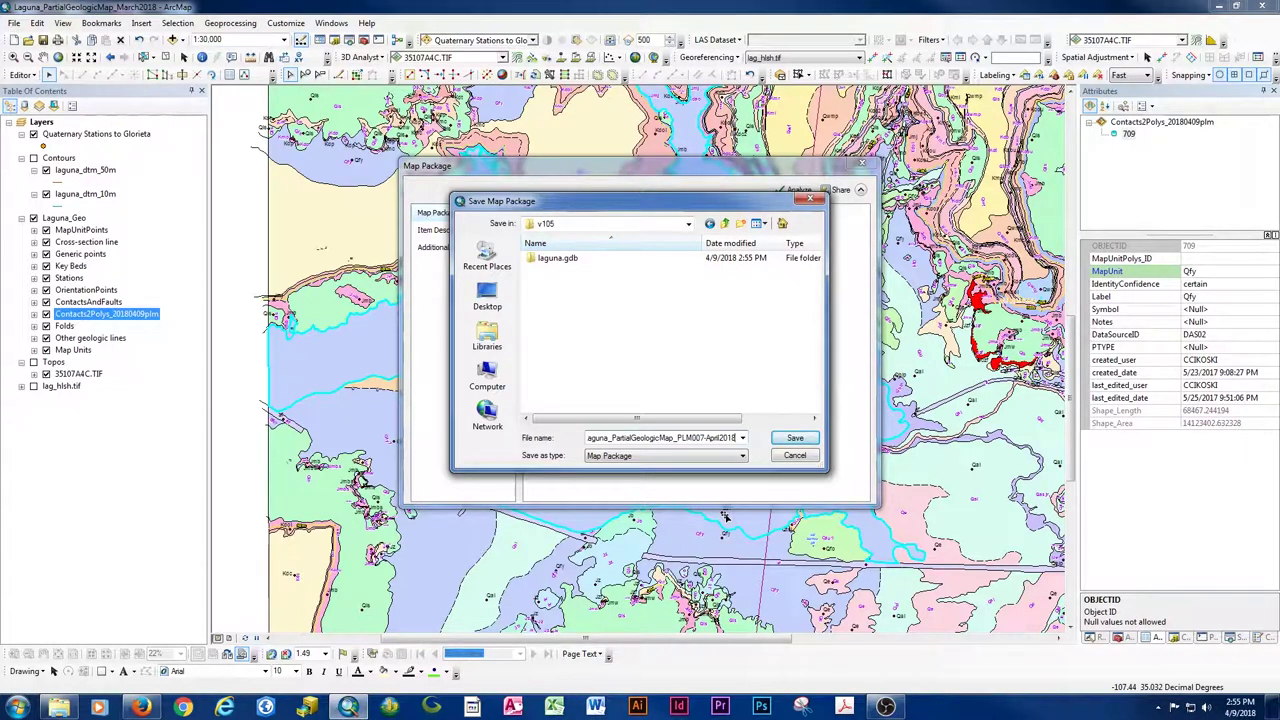
click(625, 458)
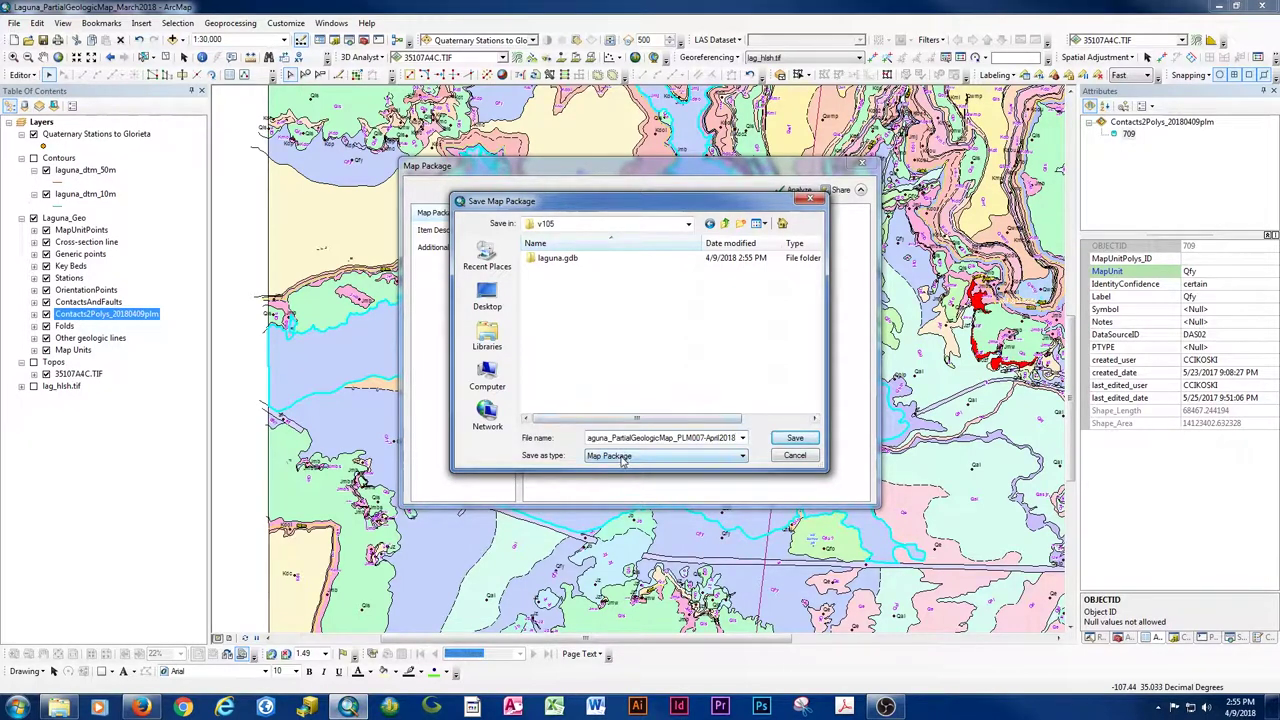
click(796, 440)
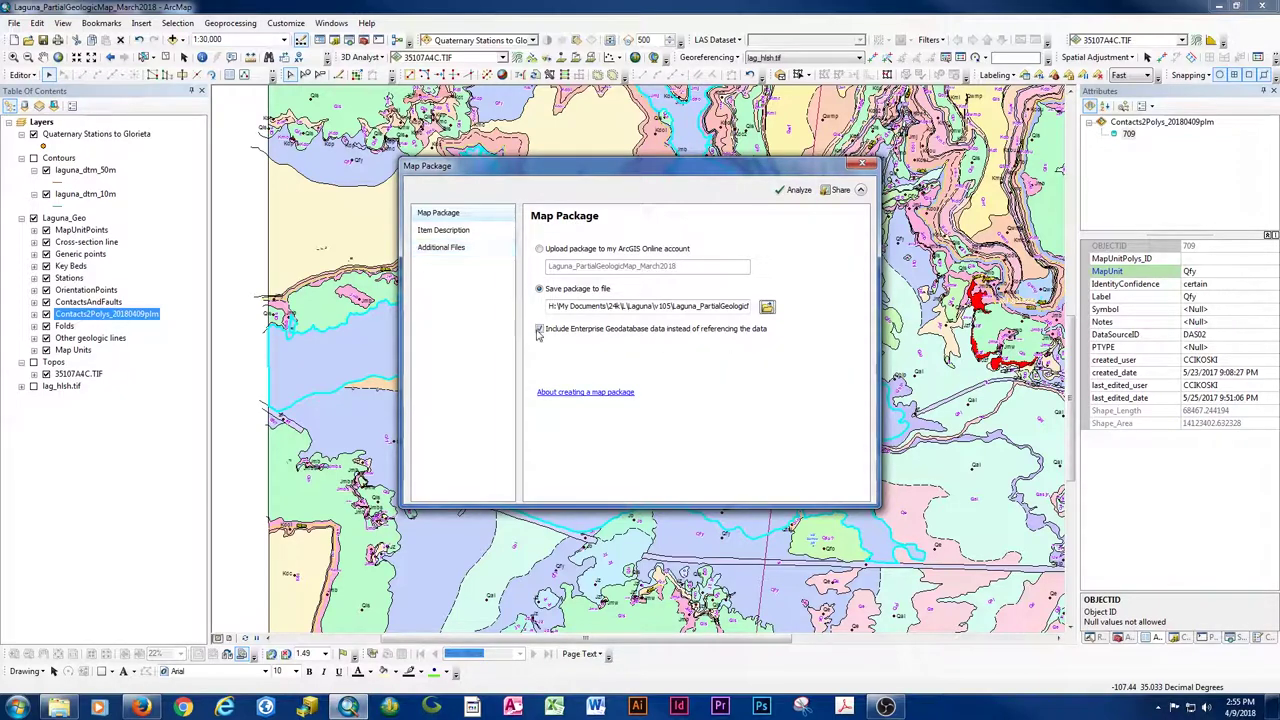
- Enter "DRAFT co-author edtis" as the package's access and use constraints and enable updating missing metadata from the item description
click(455, 236)
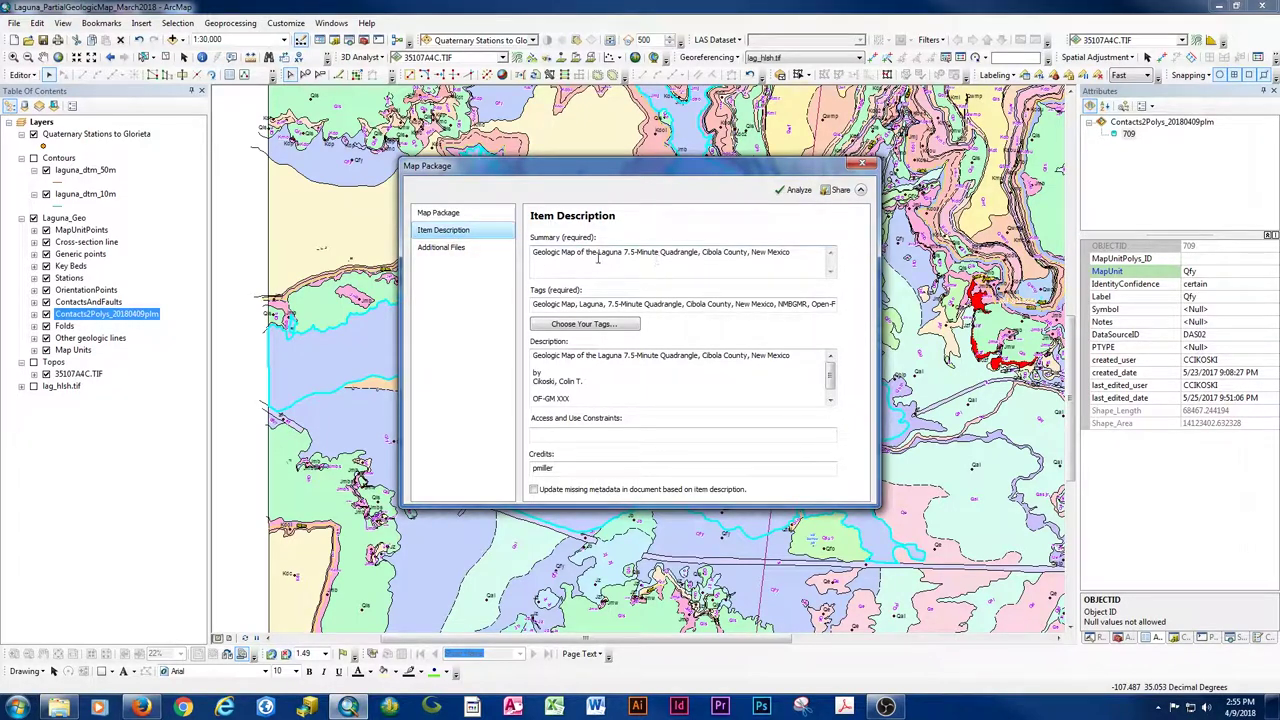
click(630, 437)
text(DRAF)
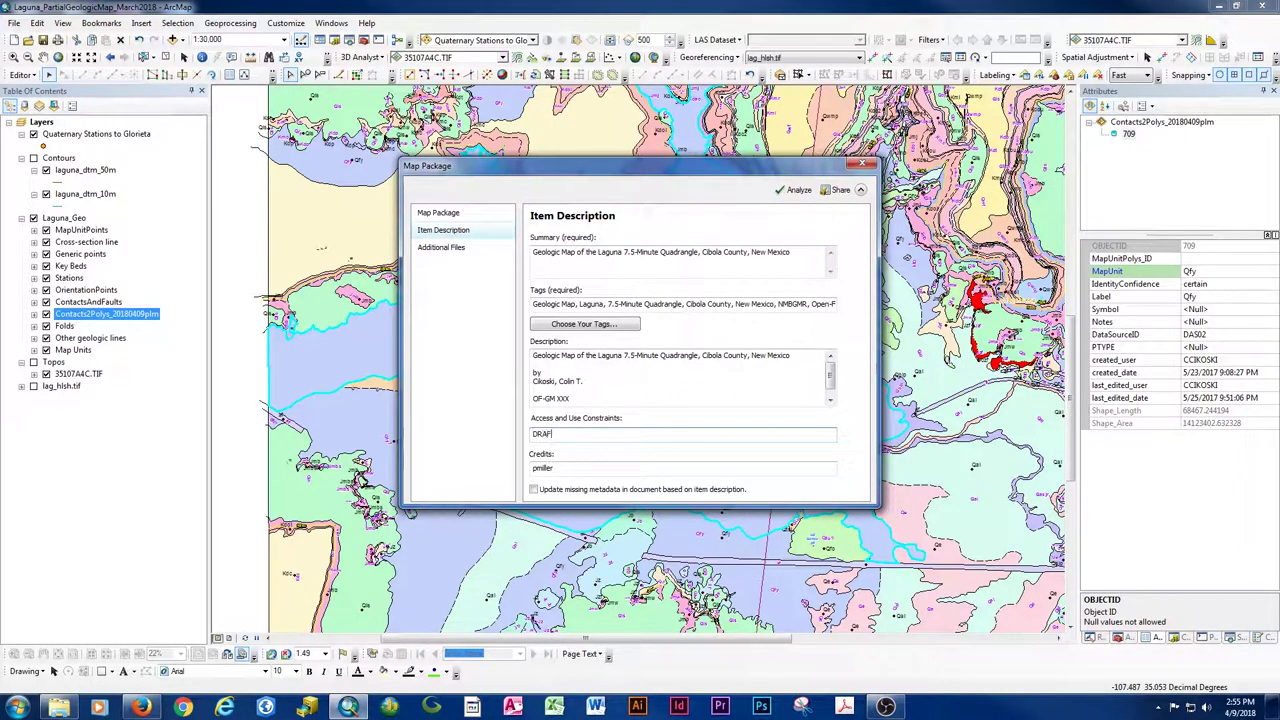
text(T co-author edits)
click(597, 492)
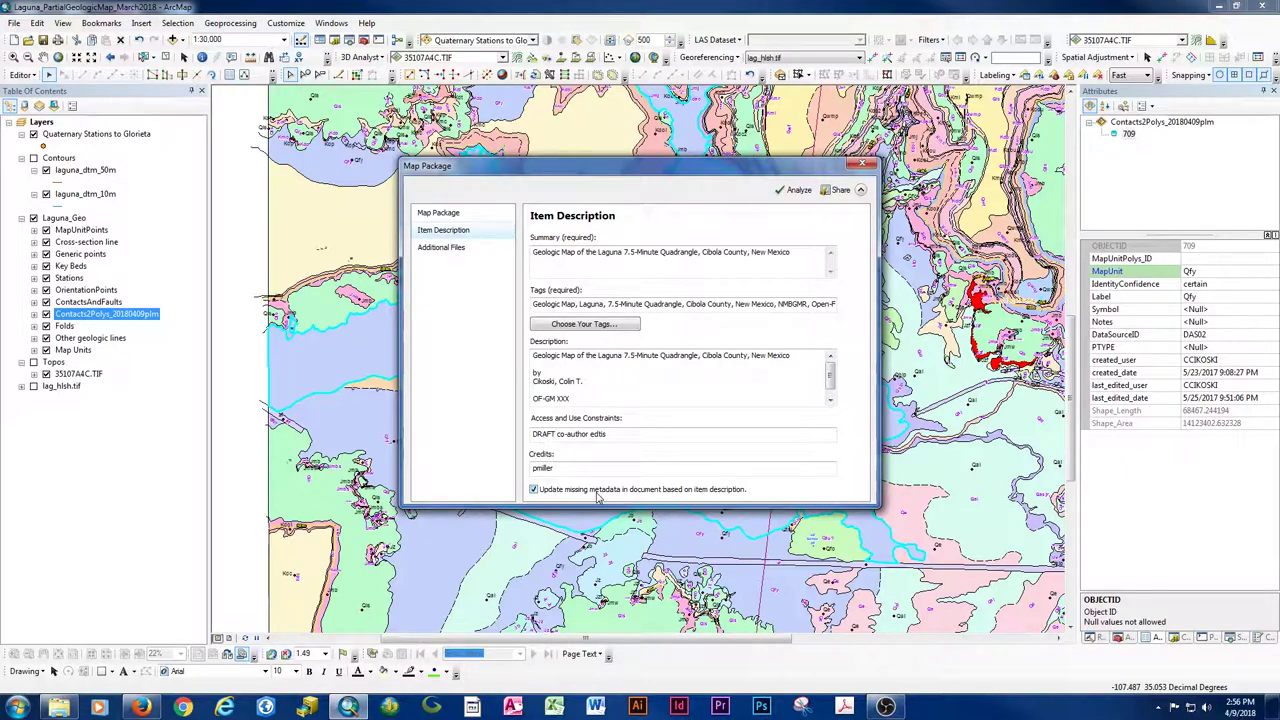
- Review the additional files, analyze the map, and share the package, saving the map document as part of it
click(434, 250)
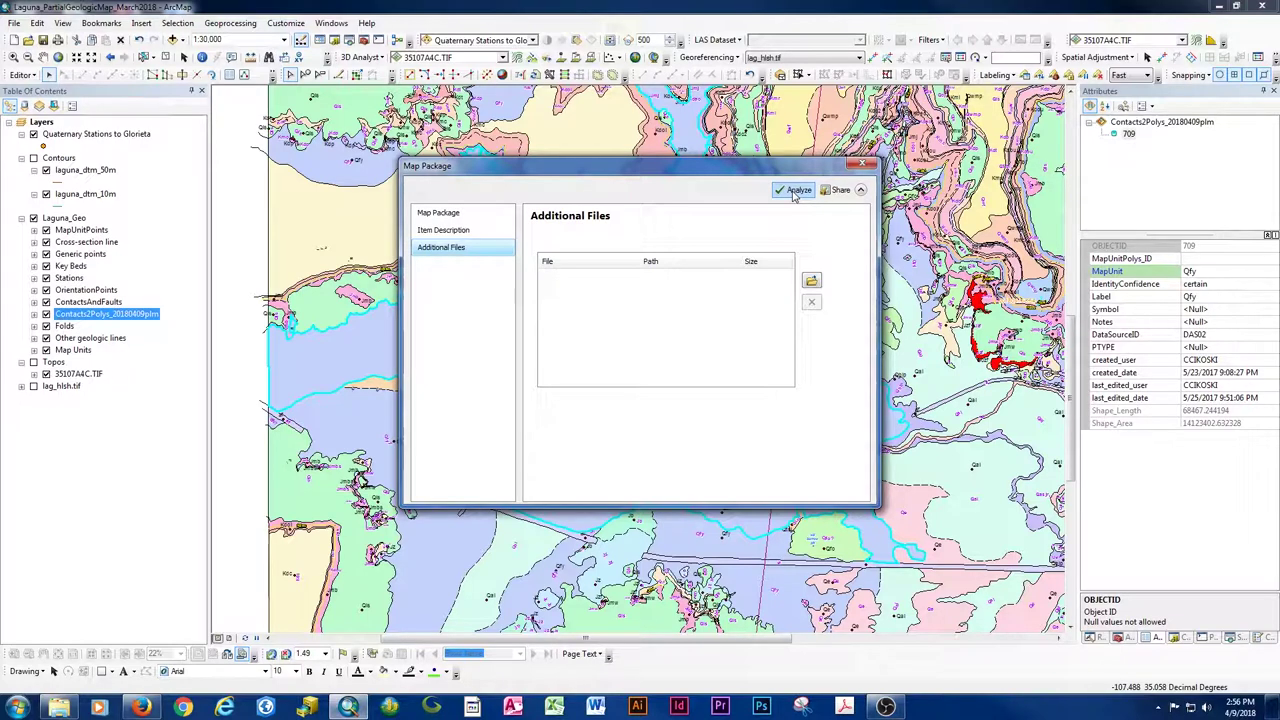
click(795, 191)
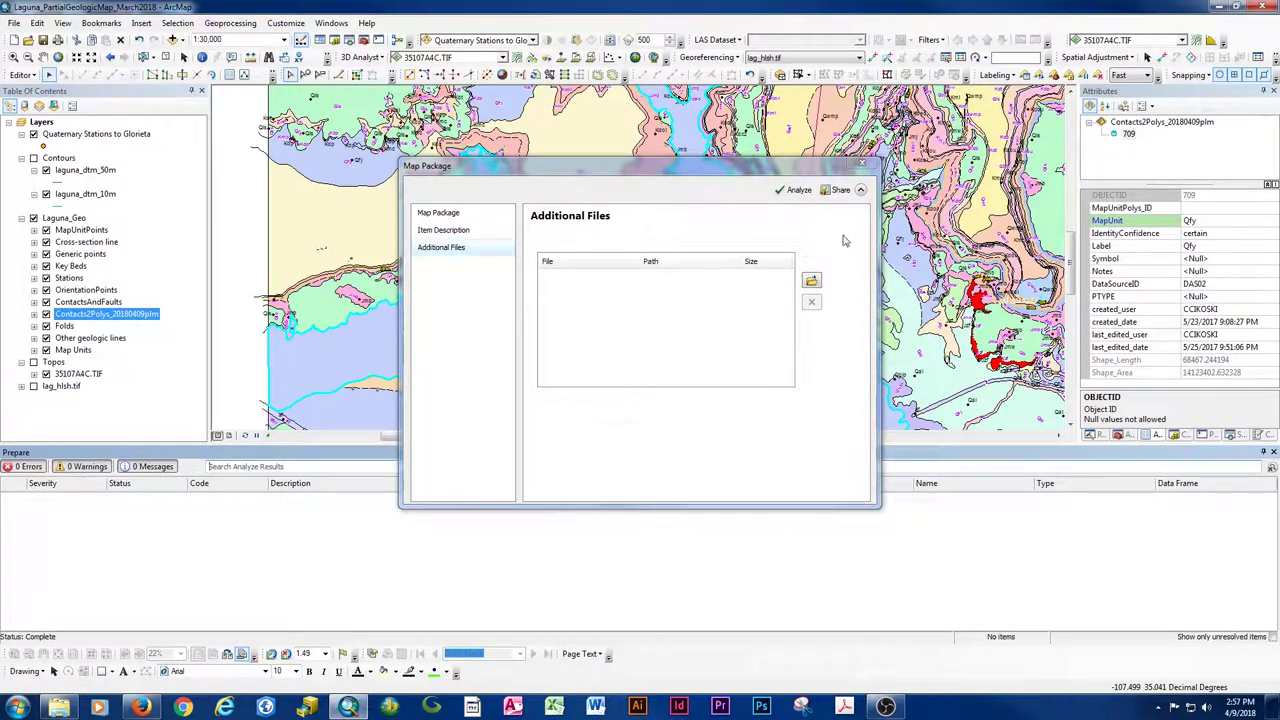
click(836, 192)
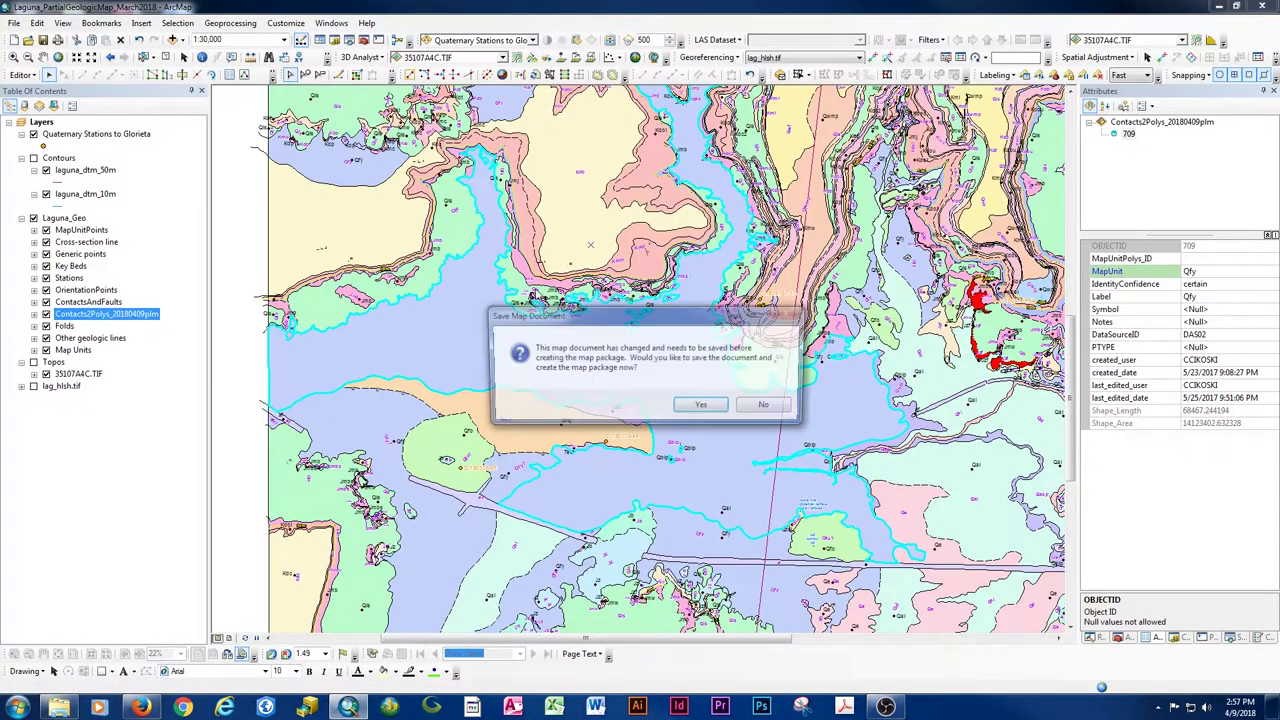
click(703, 407)
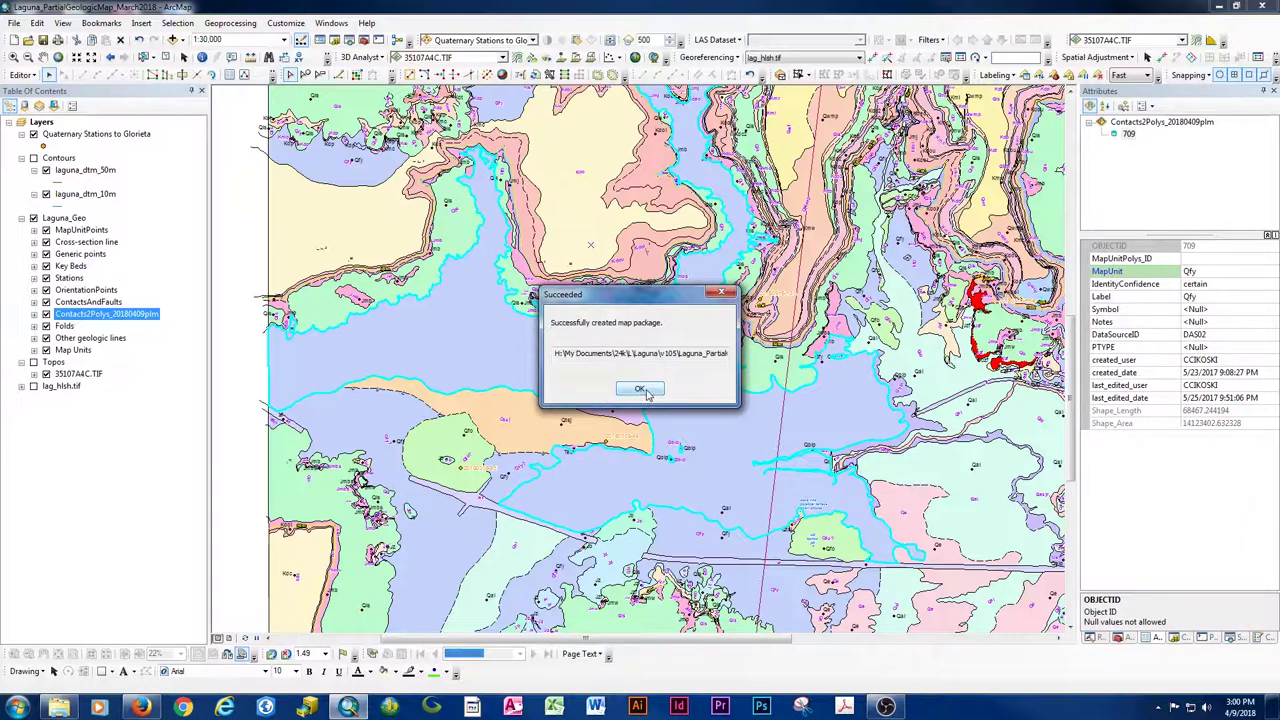
click(641, 390)
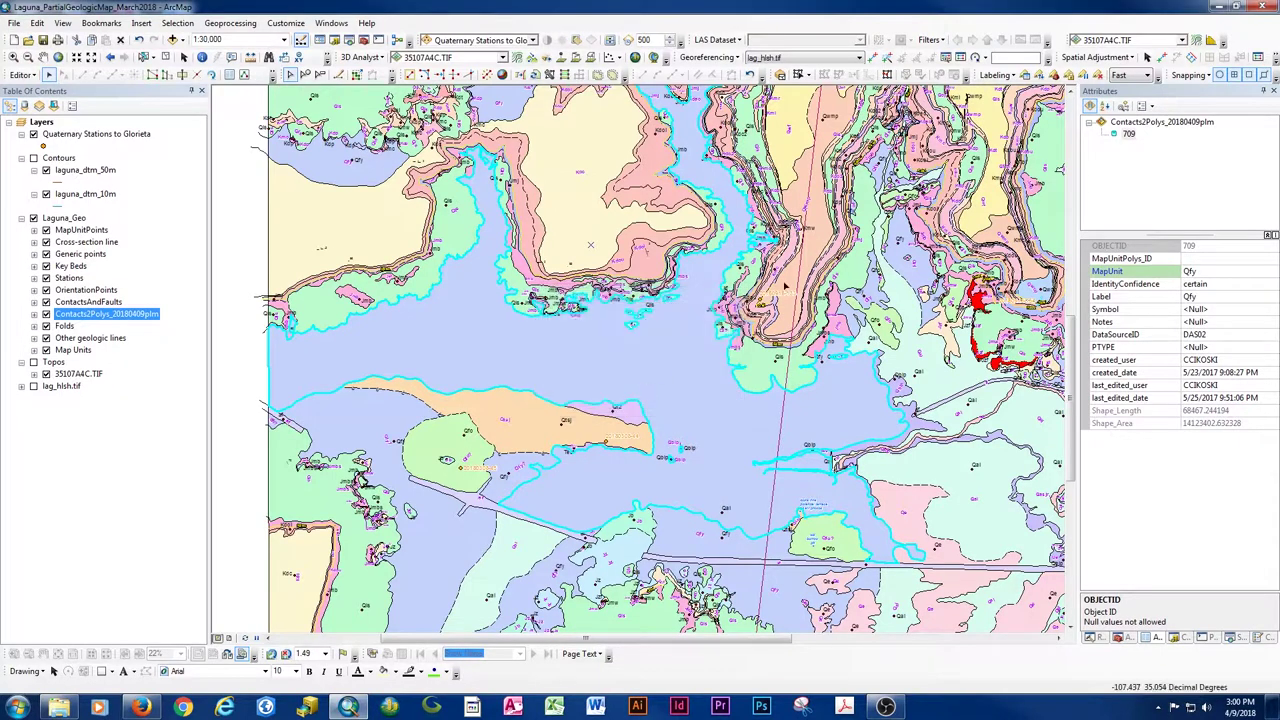
- Close ArcMap, saving both the edits and the changes to the map document
click(1262, 7)
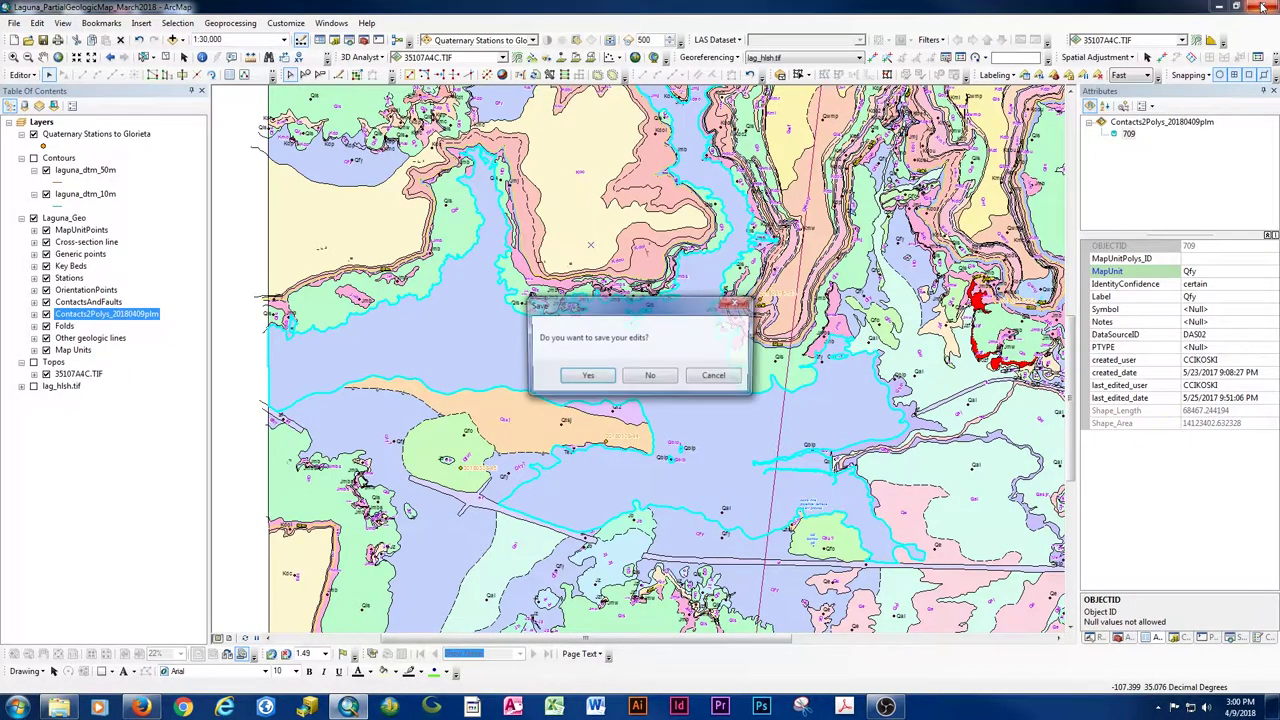
click(600, 377)
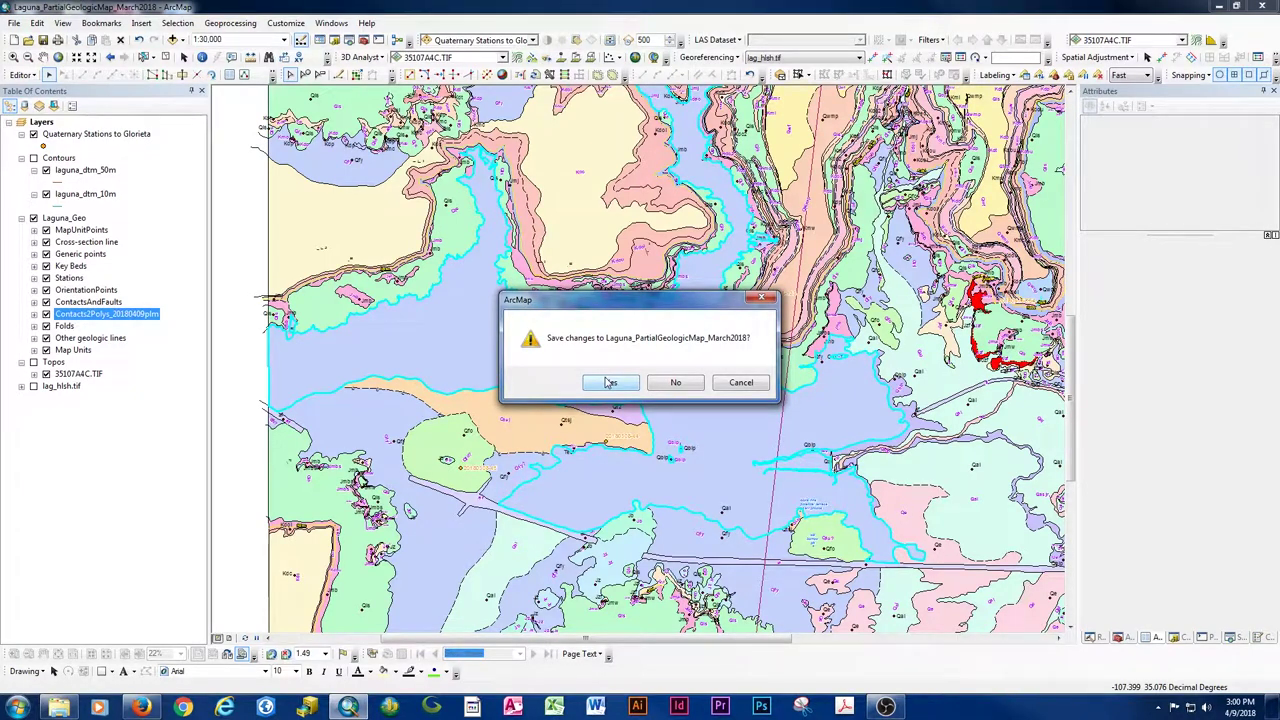
click(609, 383)
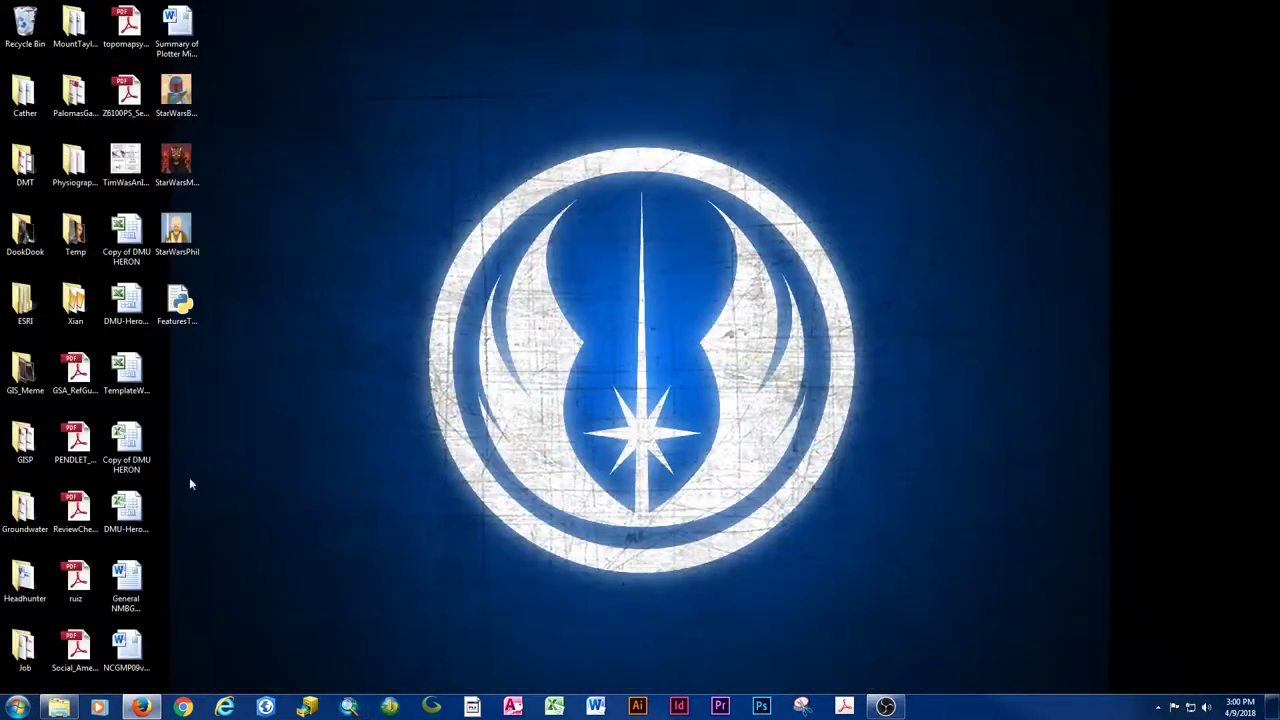
- Switch to Windows Explorer, locate the new map package in 24k\L\Laguna\v105, and widen the name column to show the full file names
click(59, 706)
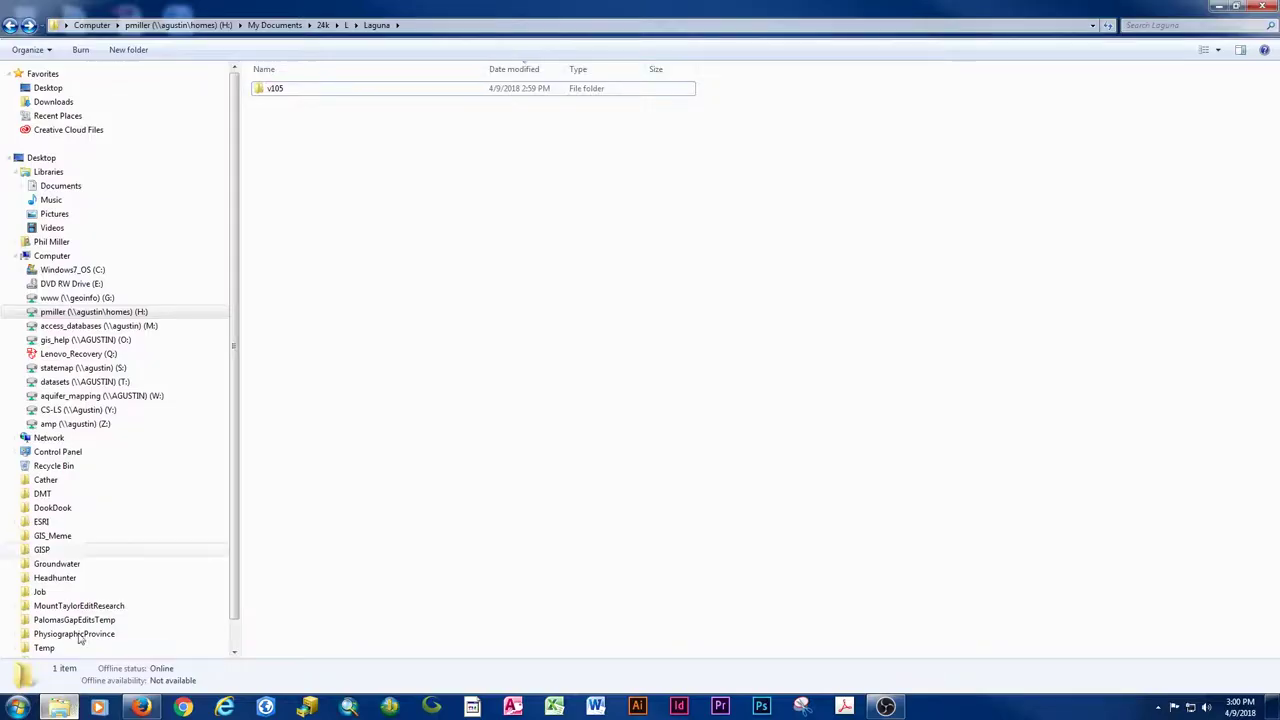
click(323, 25)
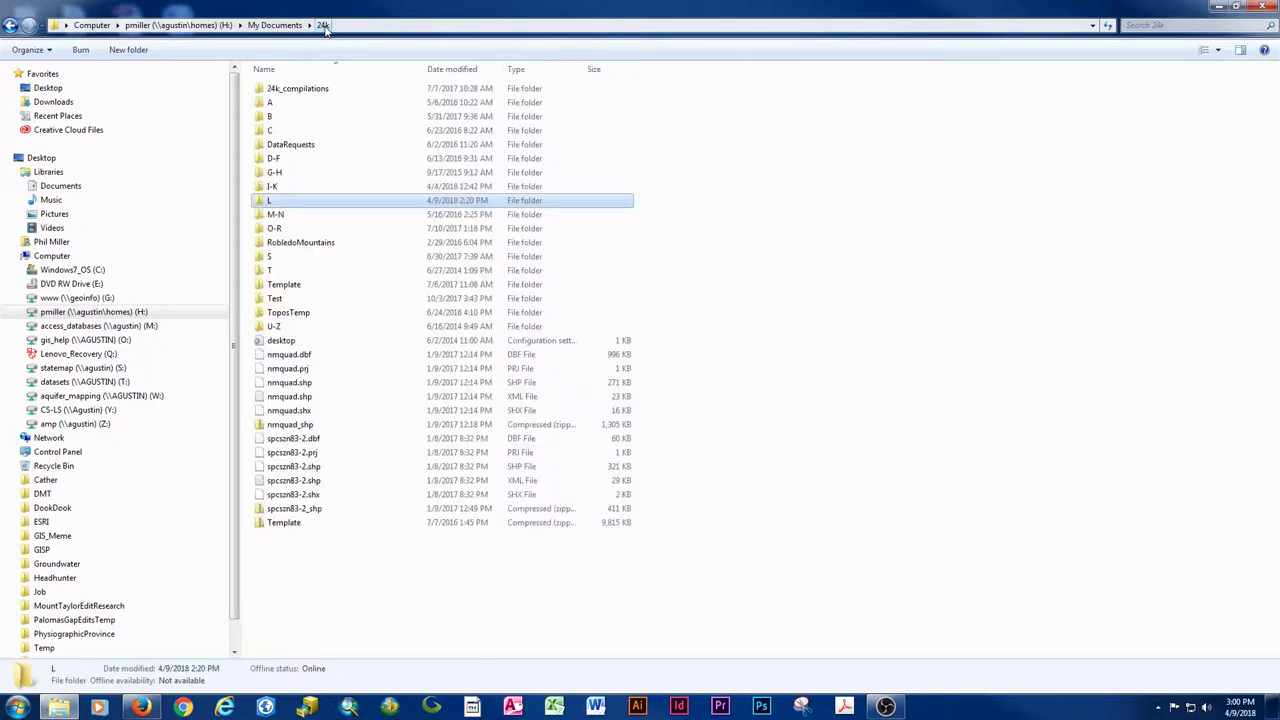
double_click(271, 203)
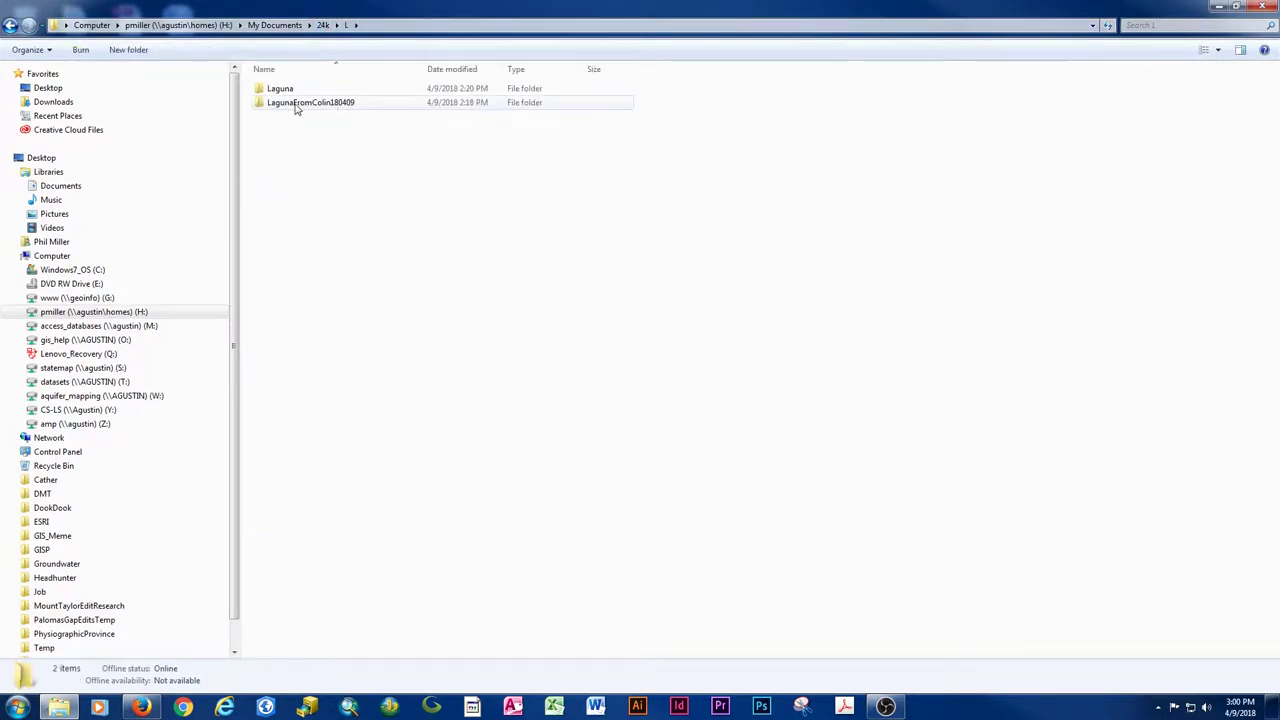
click(278, 94)
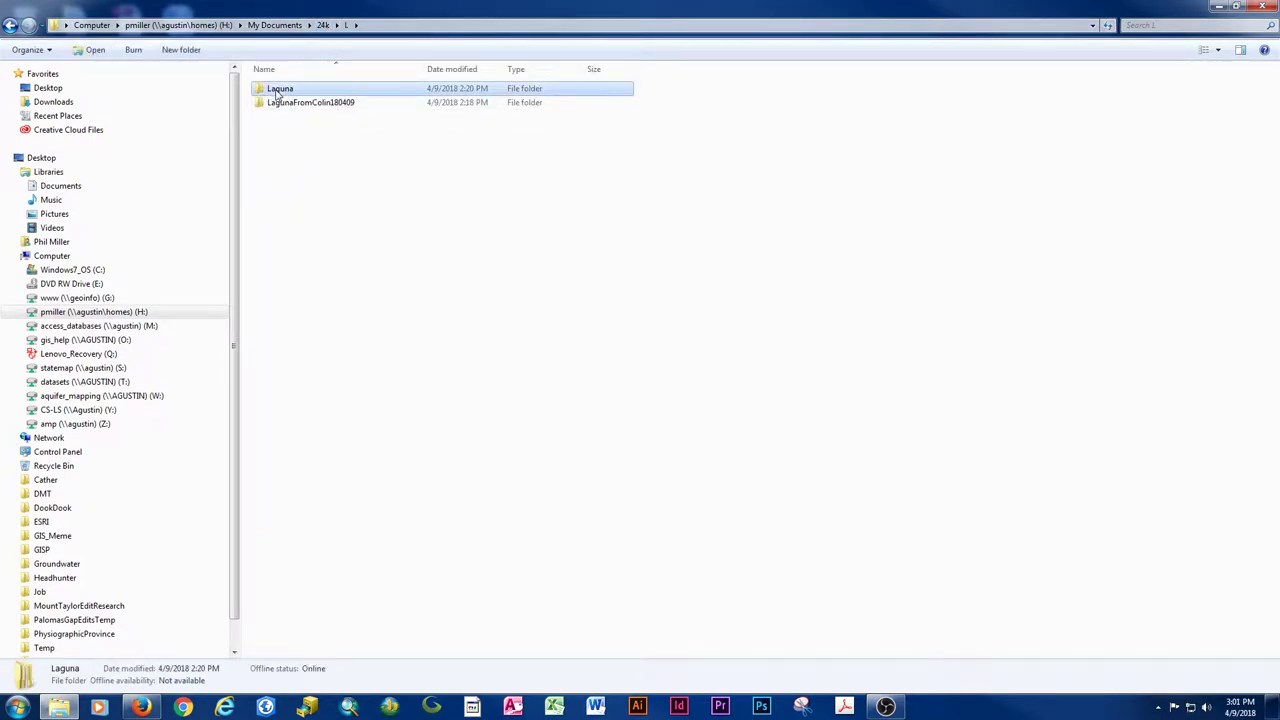
double_click(258, 92)
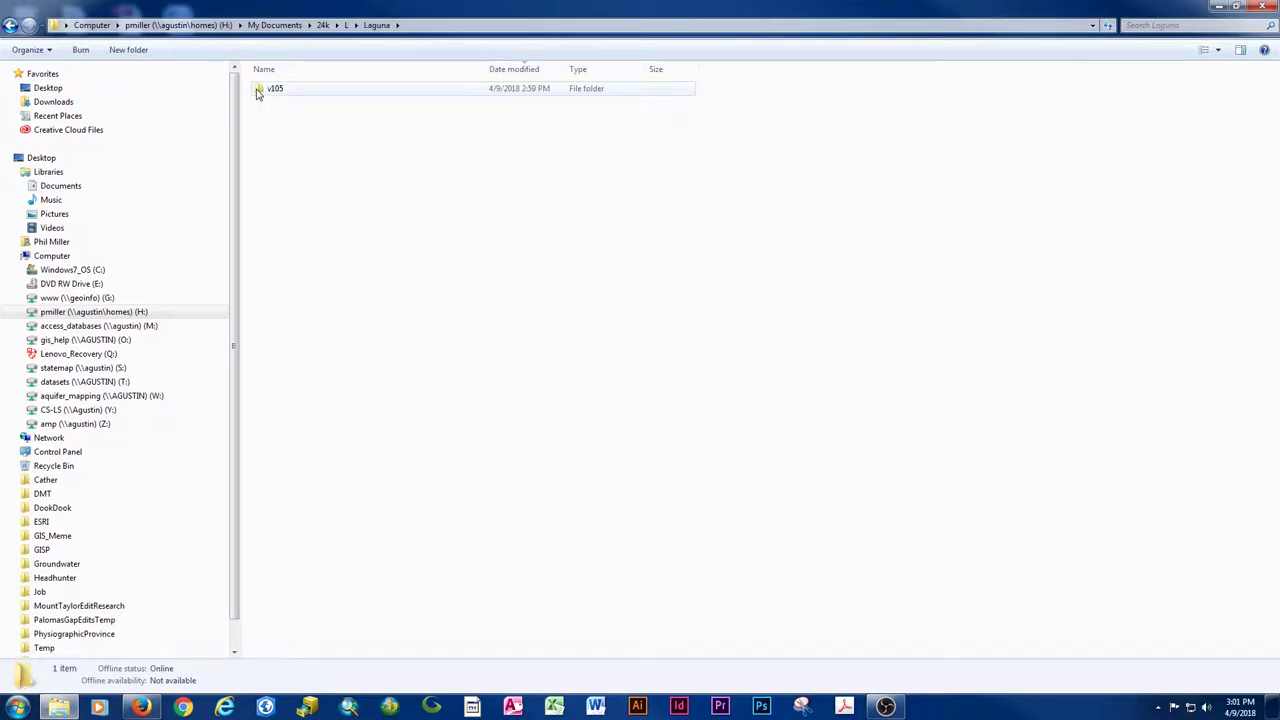
double_click(258, 92)
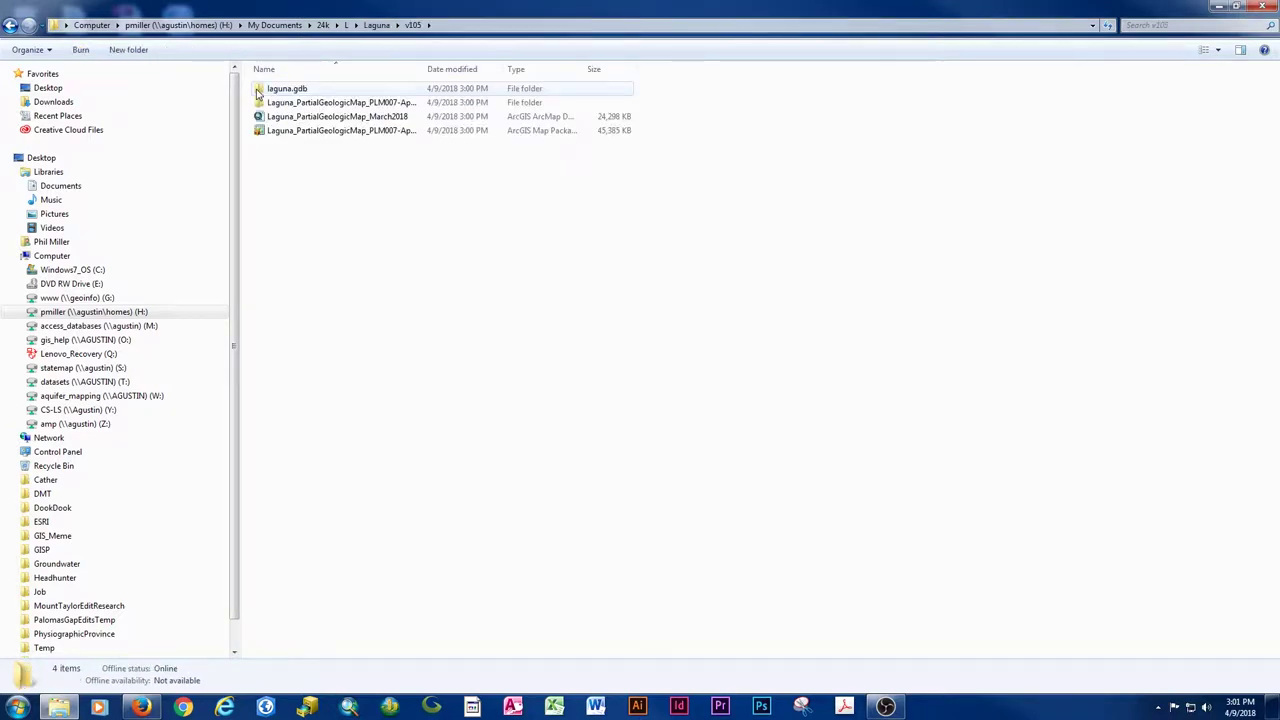
click(282, 134)
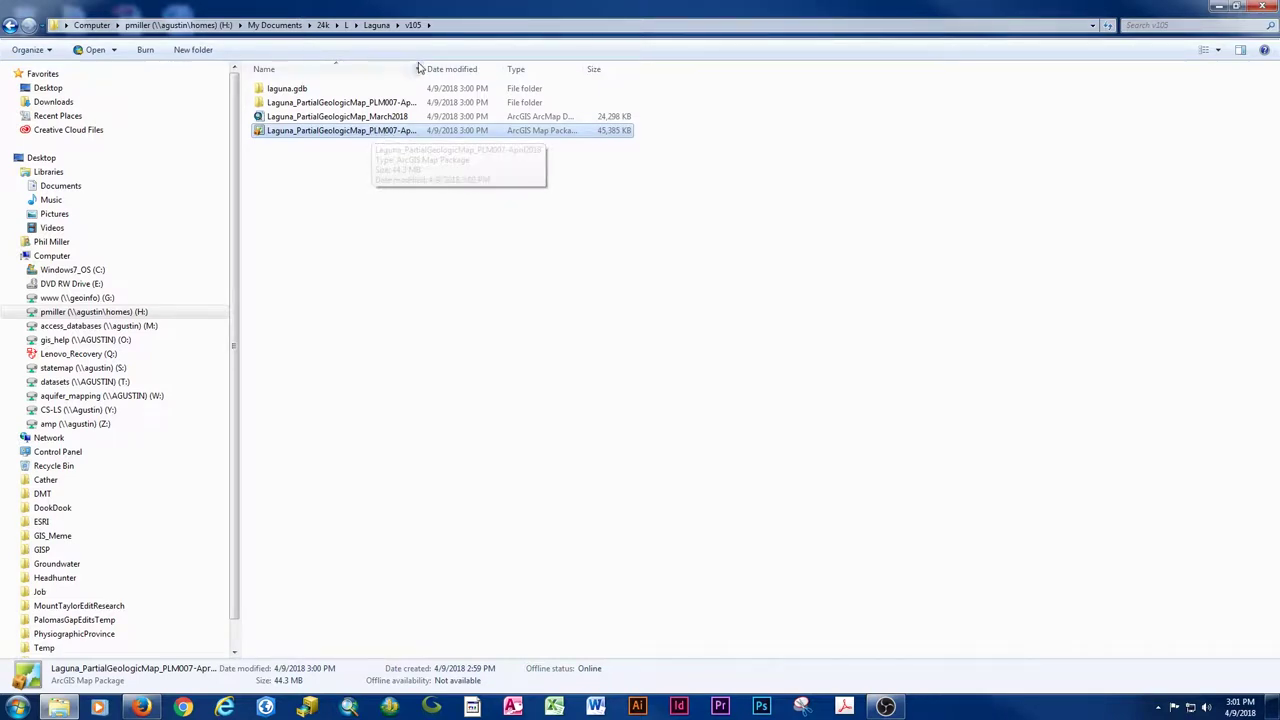
drag(422, 64, 517, 64)
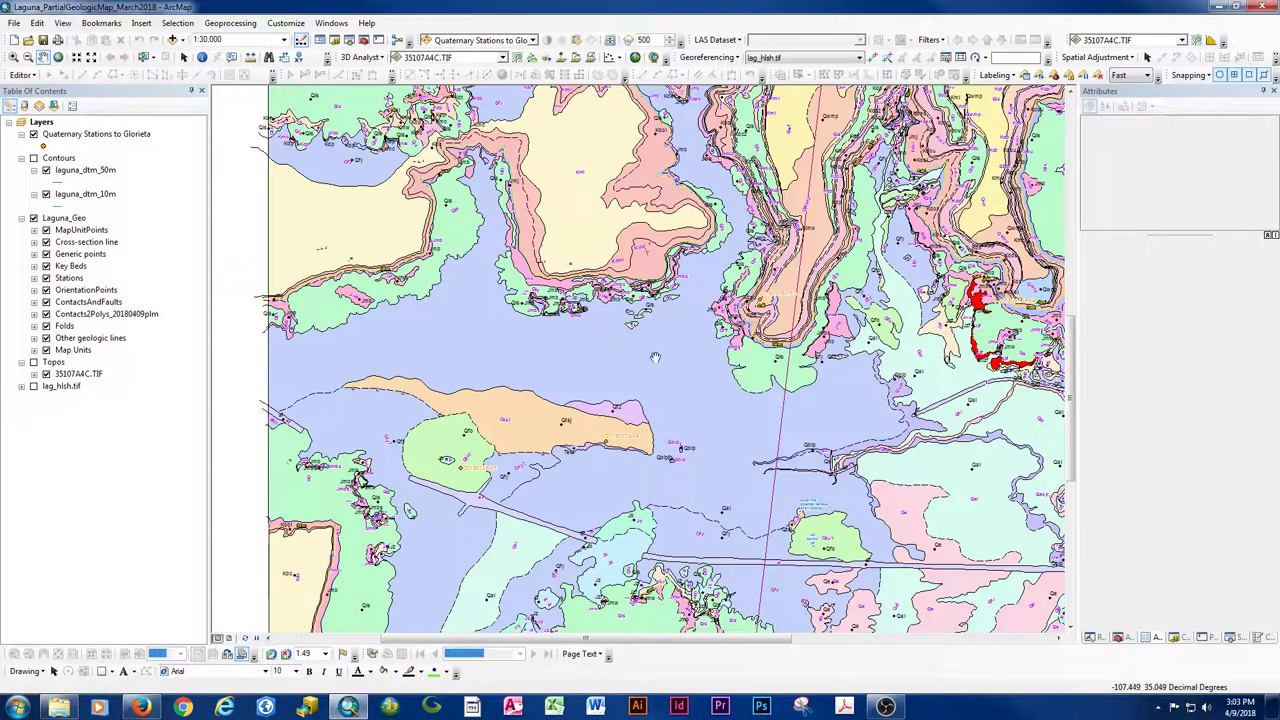
- Show the map's page layout, zoom its data frame to the Contacts2Polys_20180409plm layer, and set the scale to 1:24,000
click(229, 638)
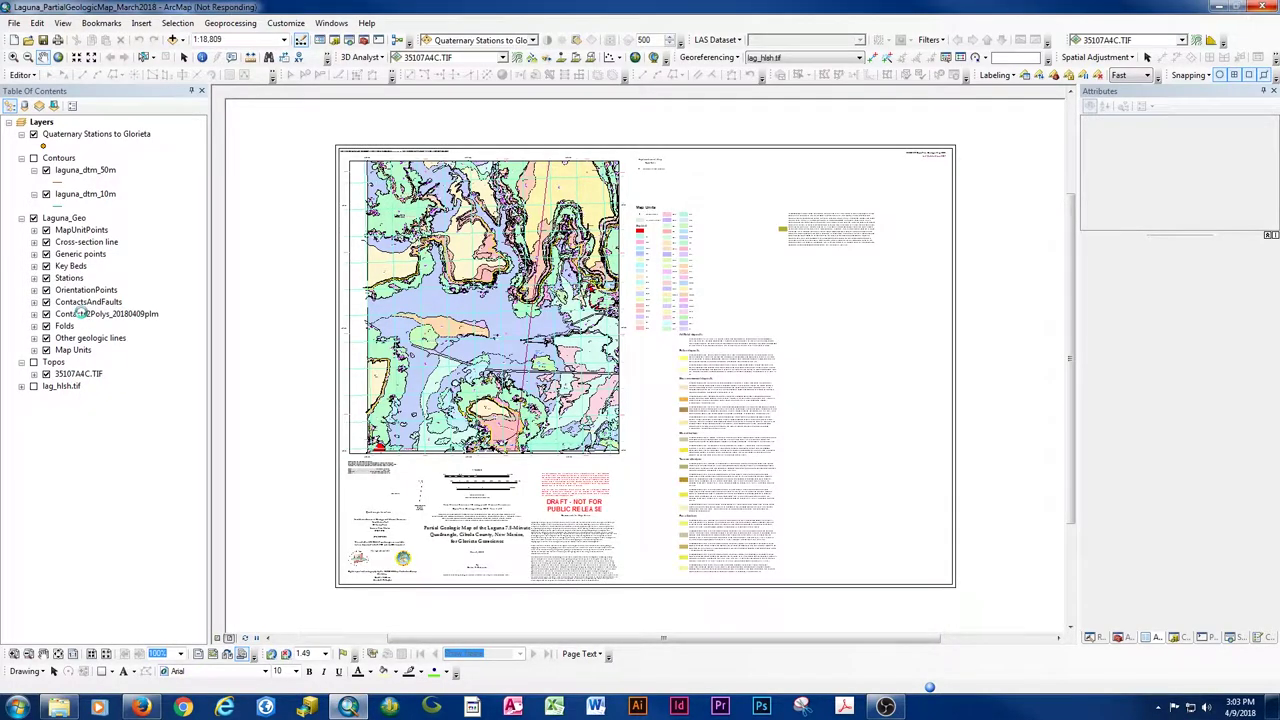
right_click(80, 313)
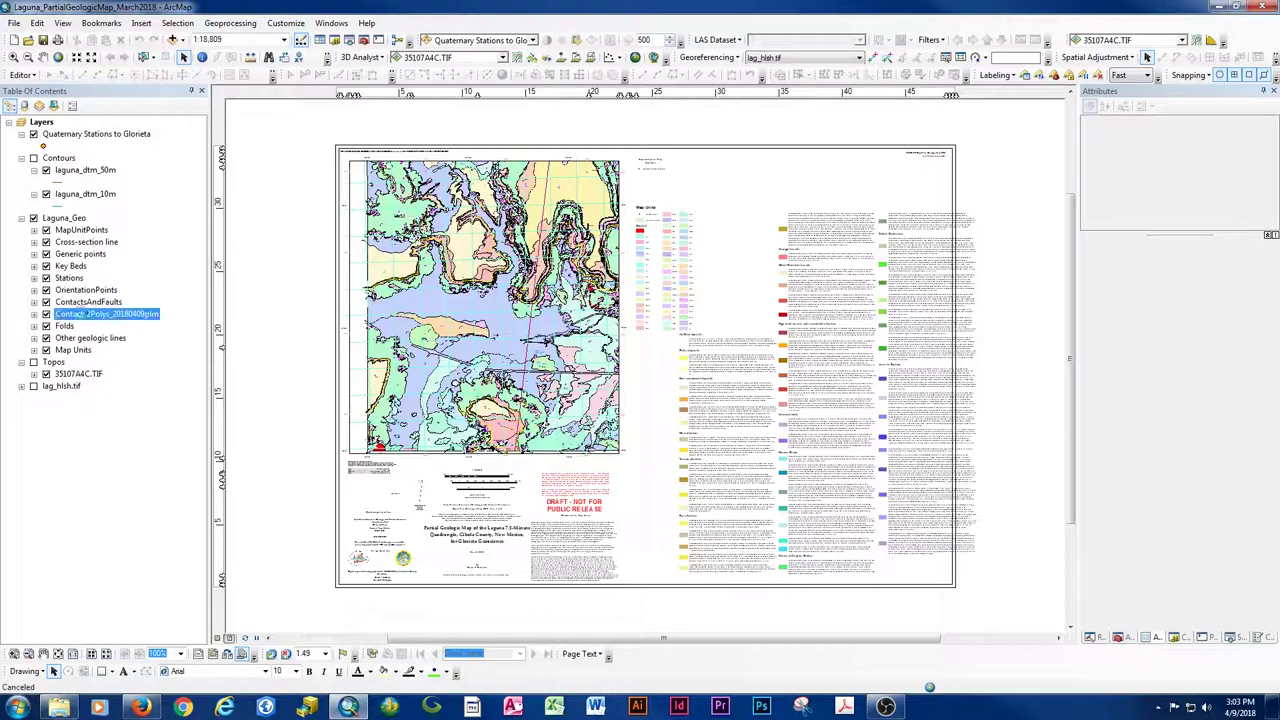
click(117, 384)
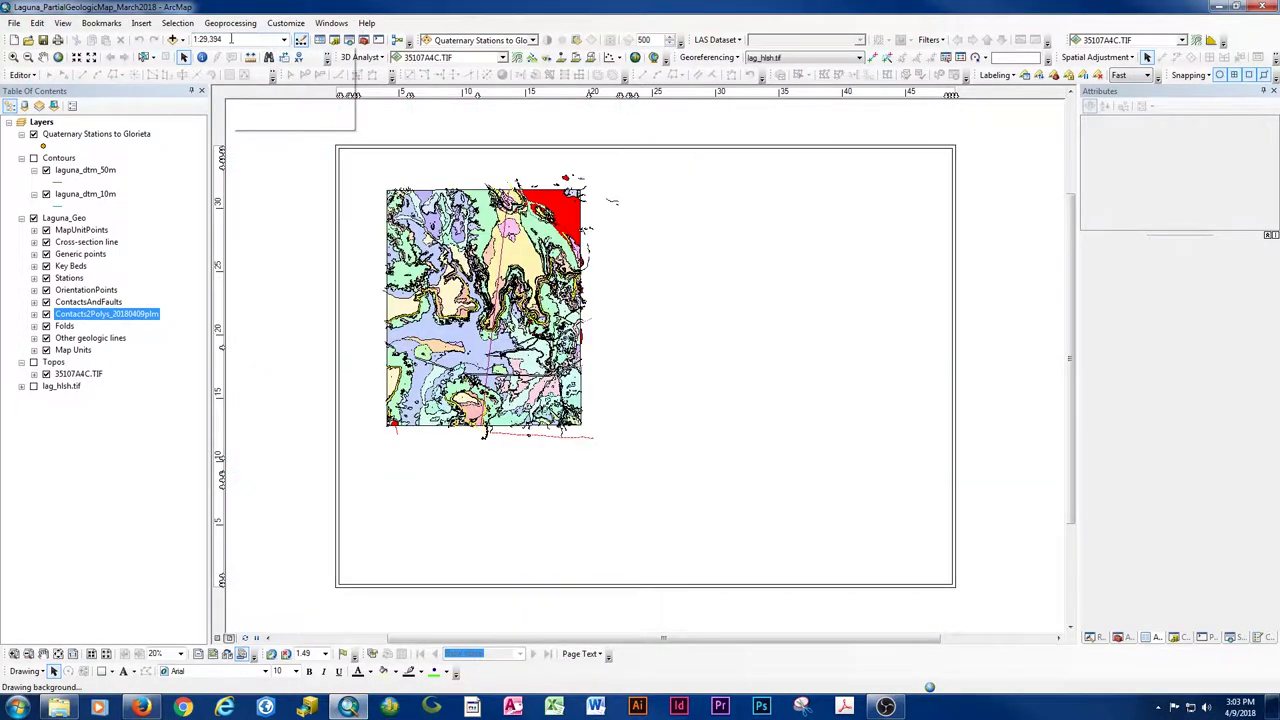
click(231, 40)
text(000)
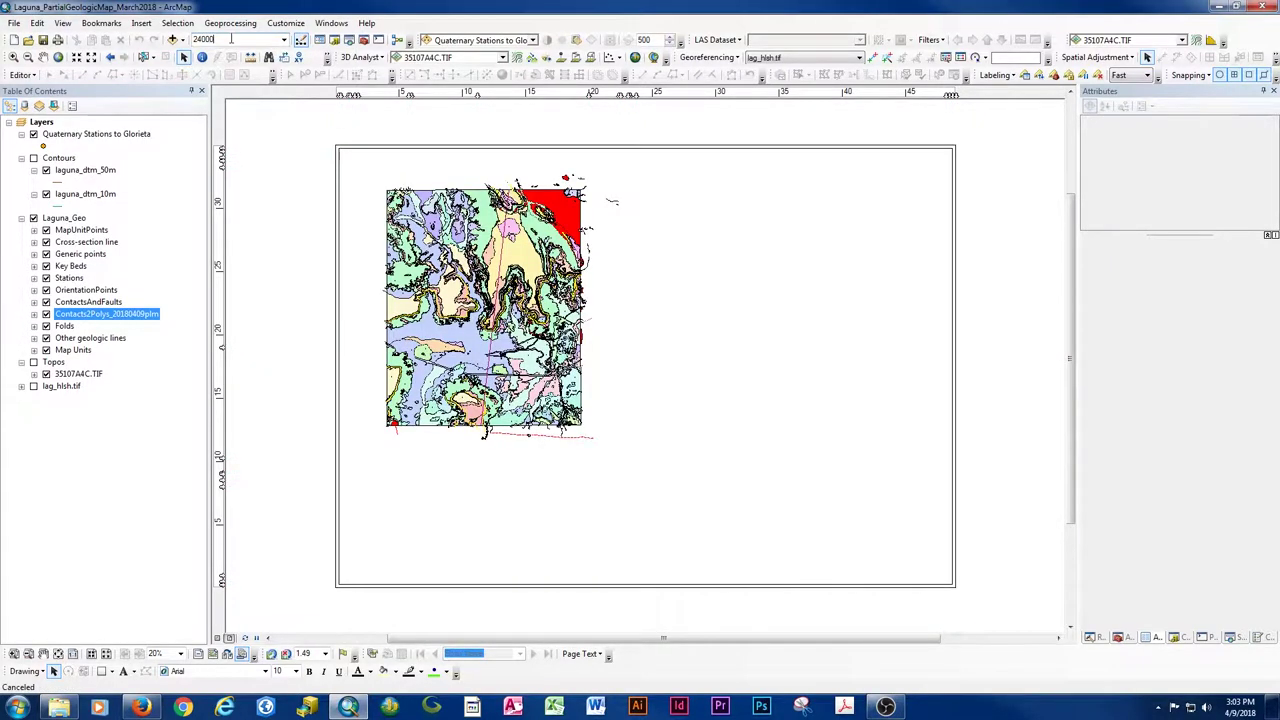
key(Return)
key(Return)
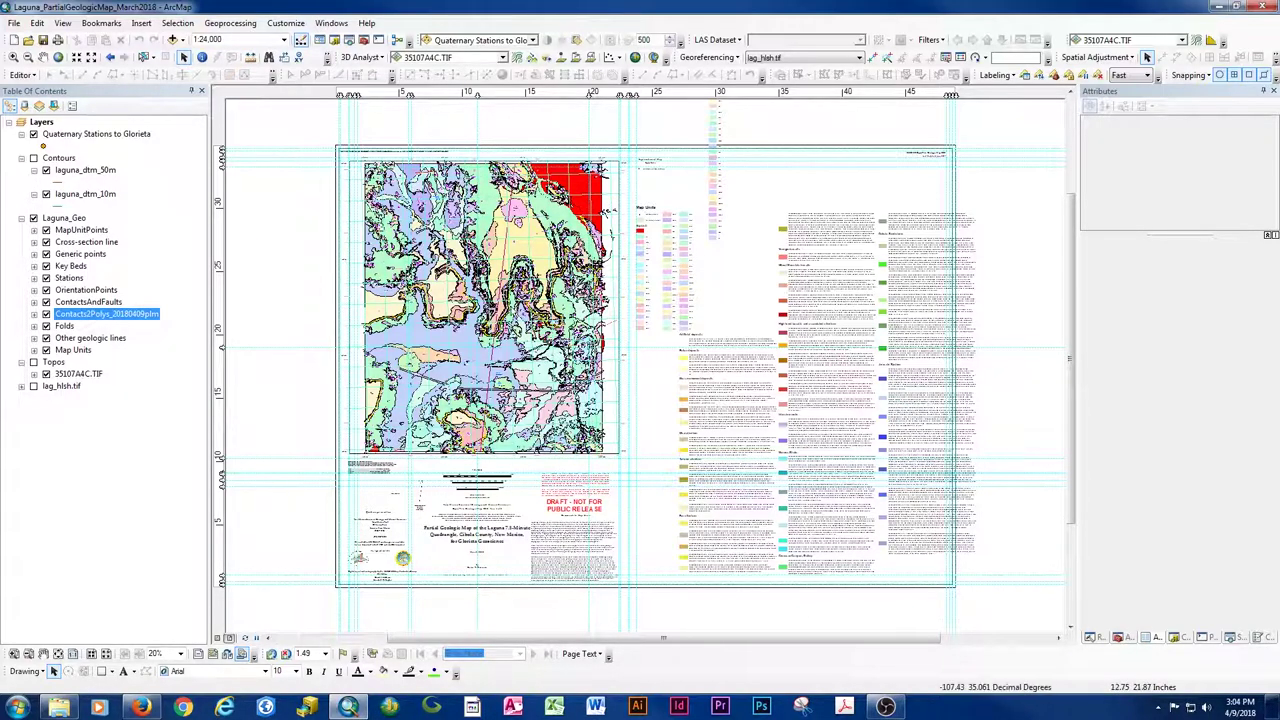
- Select the map units legend and unit descriptions group in the page layout
click(804, 428)
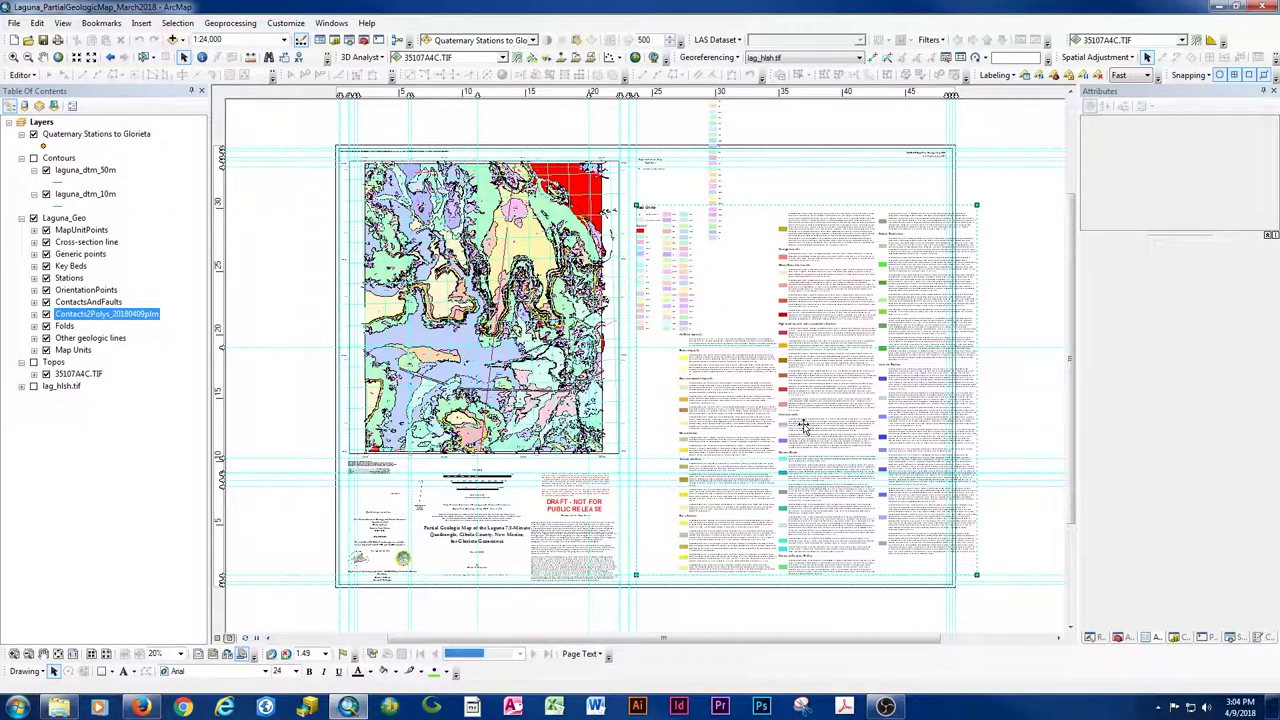